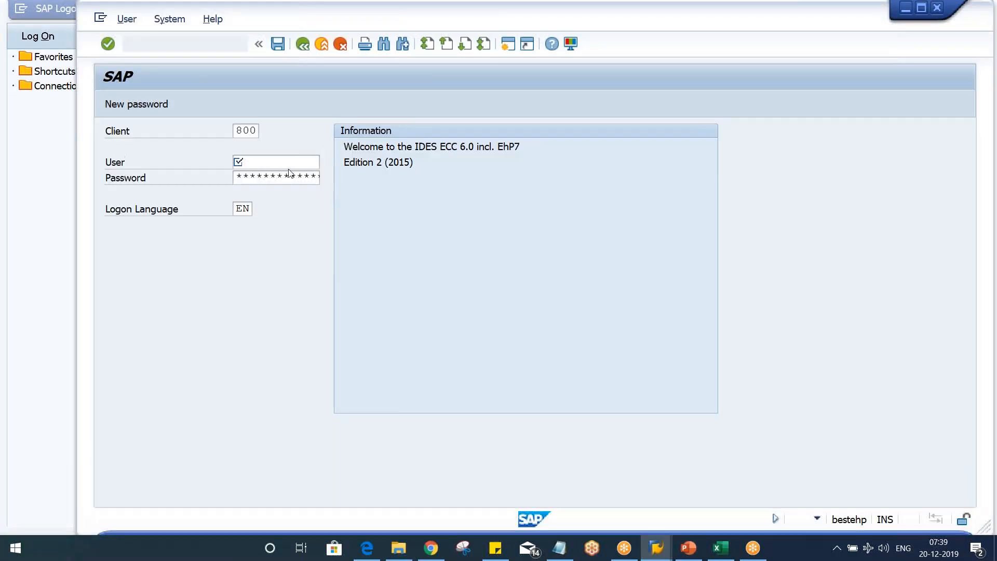
# - Log on to client 800 by entering the user name and the account password
pyautogui.click(286, 166)
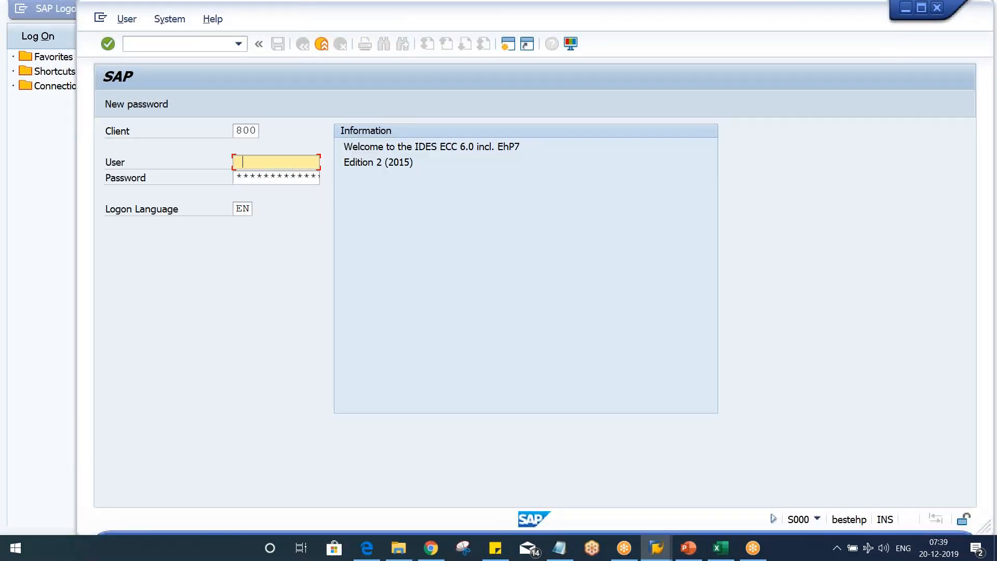
pyautogui.click(286, 166)
pyautogui.press('Down')
pyautogui.press('Return')
pyautogui.press('Tab')
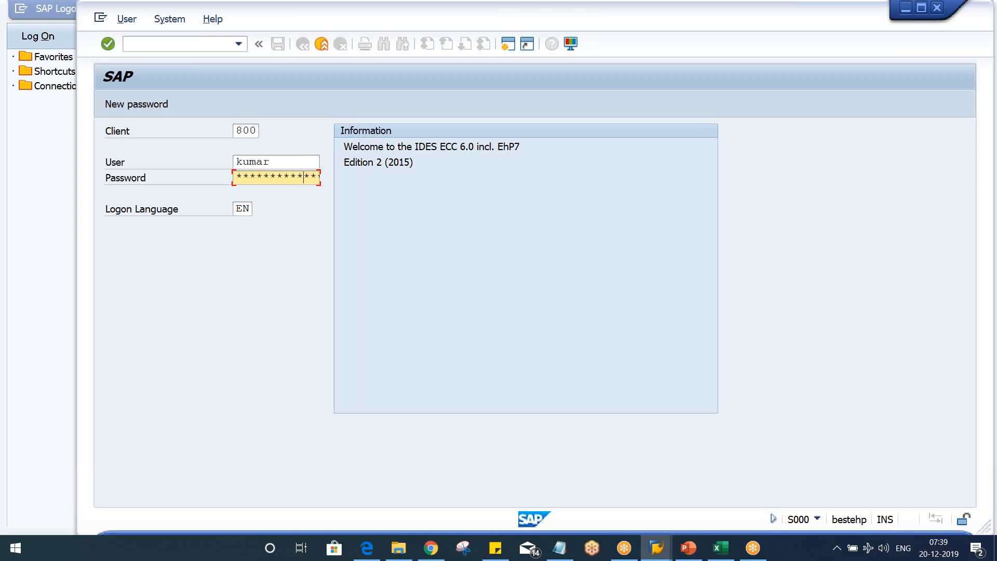
pyautogui.press('Return')
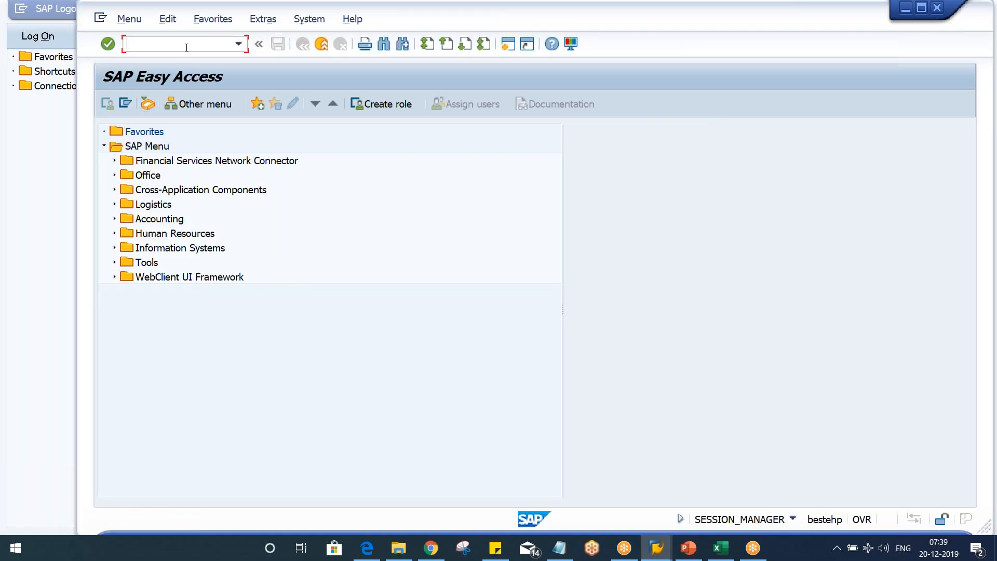
# - Open transaction FS00 and copy the HDFC bank asset account 1000 to new G/L account 1001 in company code TM11
pyautogui.write('FS00')
pyautogui.press('Return')
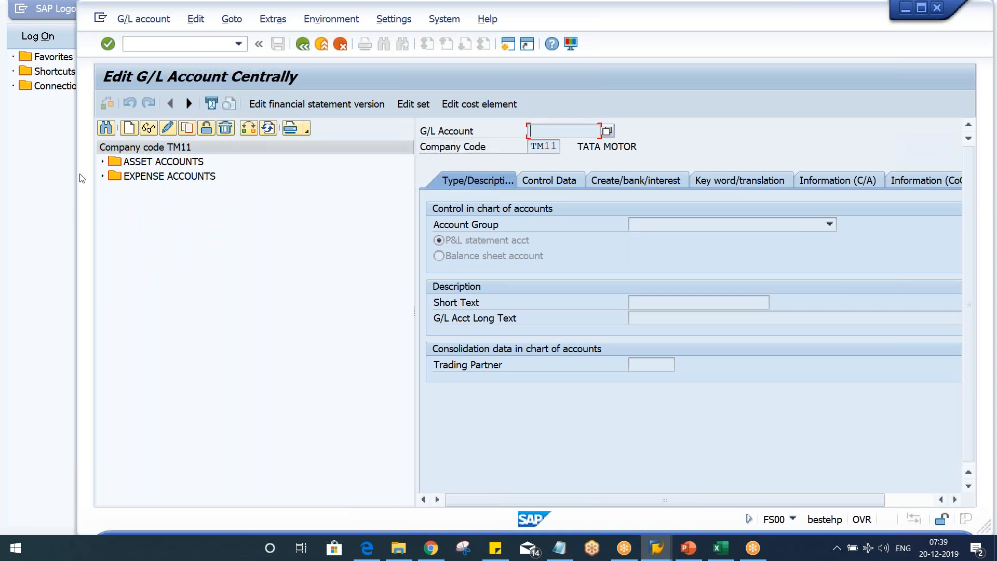
pyautogui.click(101, 161)
pyautogui.click(176, 181)
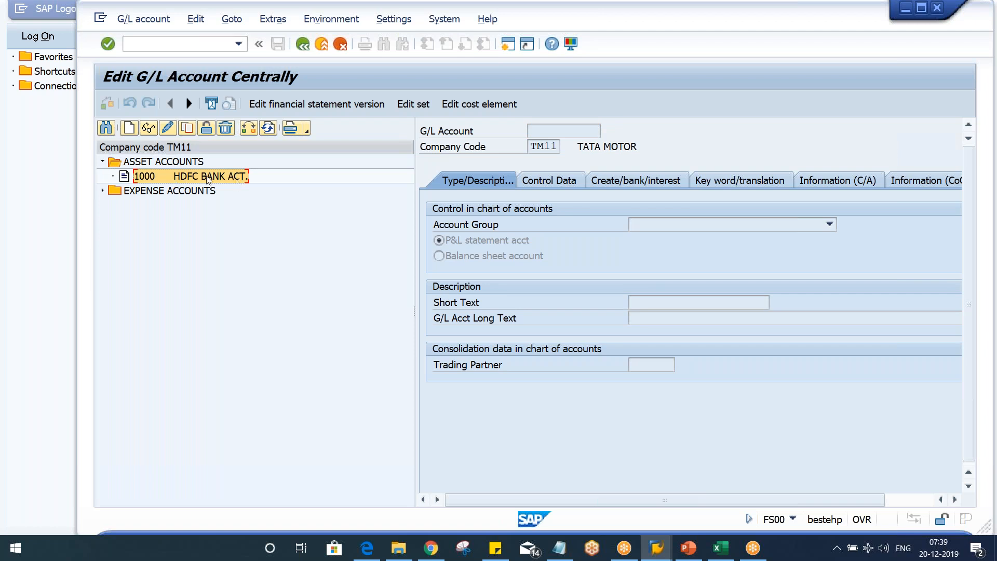
pyautogui.click(187, 128)
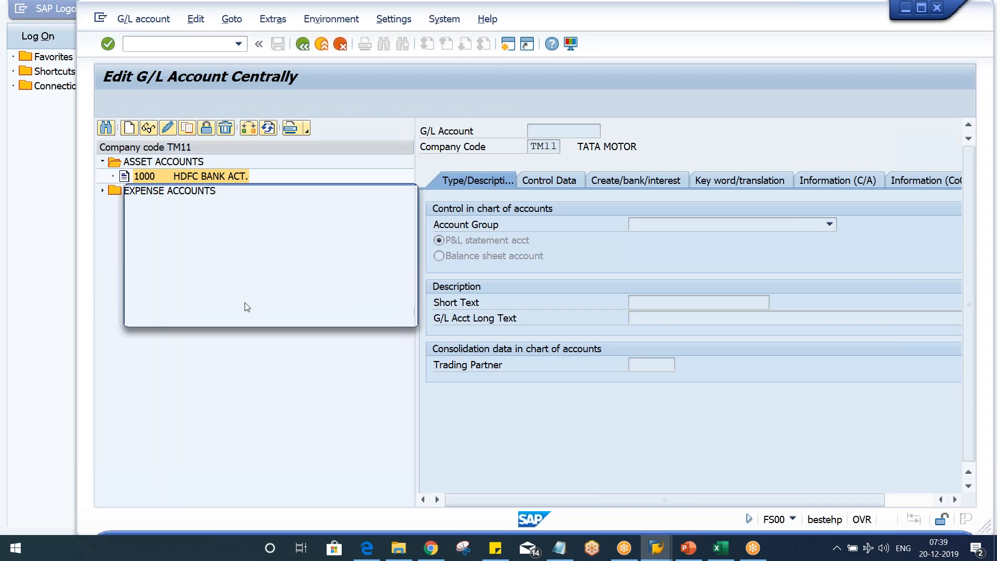
pyautogui.moveTo(309, 217); pyautogui.dragTo(316, 231)
pyautogui.click(318, 287)
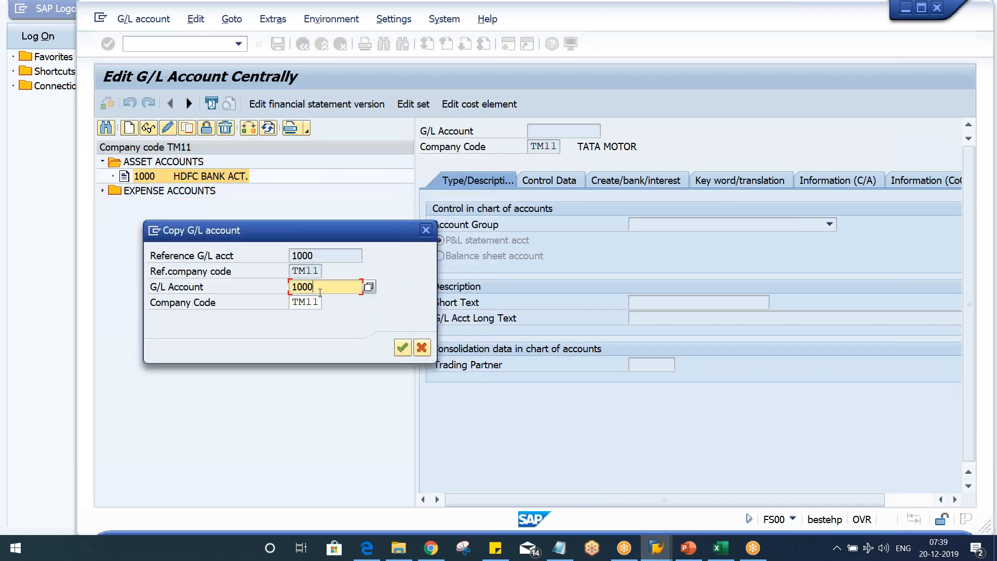
pyautogui.press('BackSpace')
pyautogui.write('1')
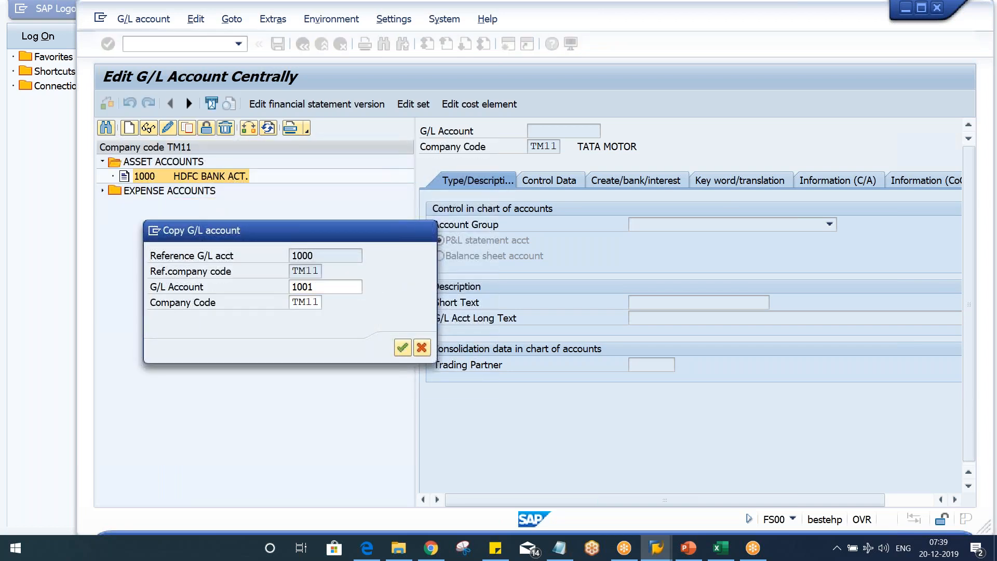
pyautogui.press('Return')
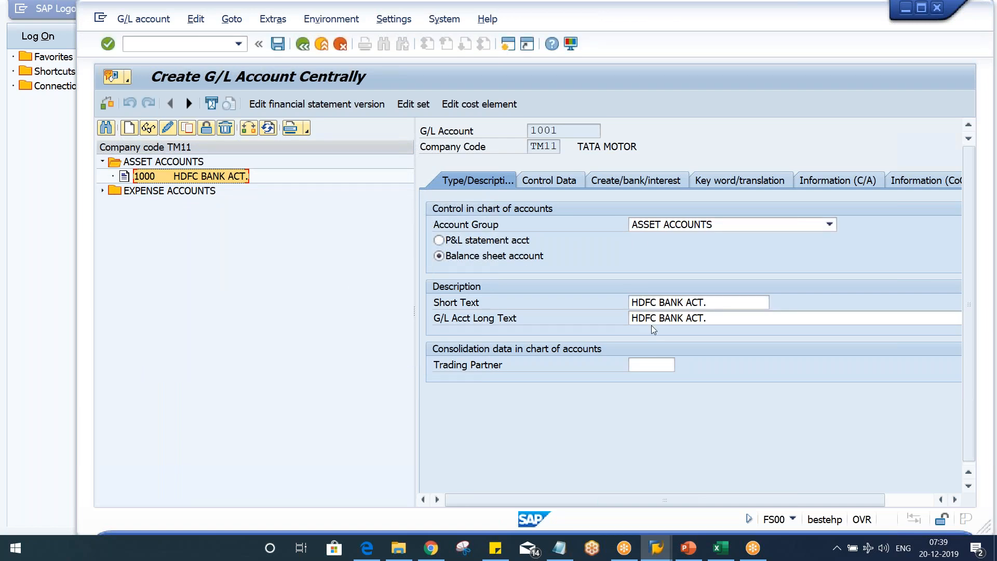
# - Set both the short text and the long text of account 1001 to "PATTY CASH ACT."
pyautogui.moveTo(717, 304); pyautogui.dragTo(630, 303)
pyautogui.write('PA')
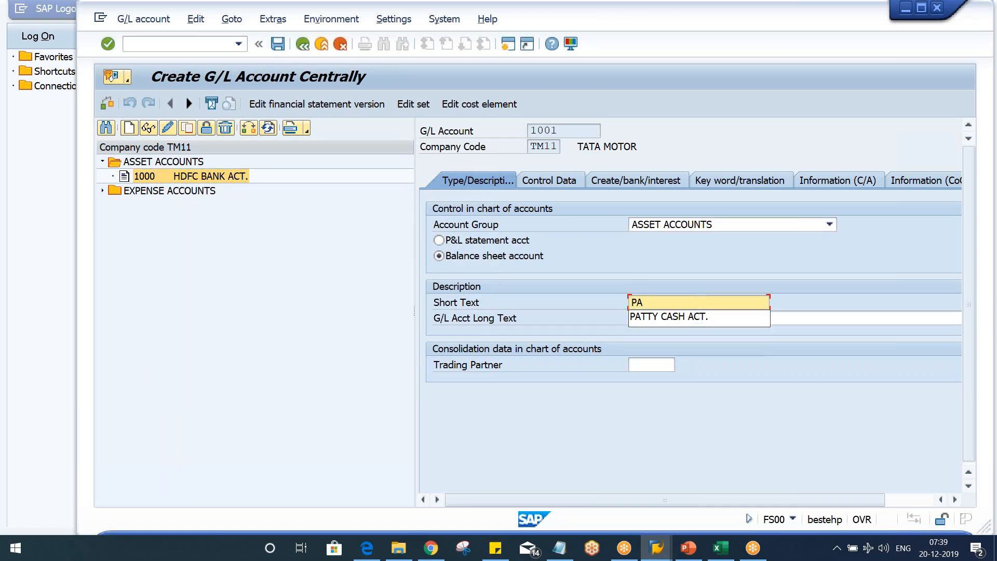
pyautogui.press('Down')
pyautogui.press('Return')
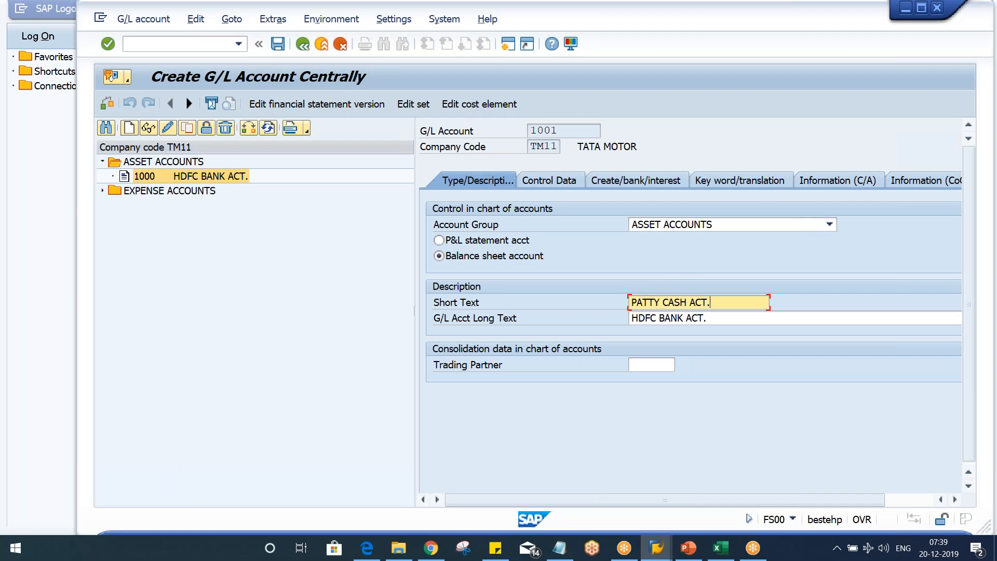
pyautogui.press('Tab')
pyautogui.write('PATTY CASH ACT.')
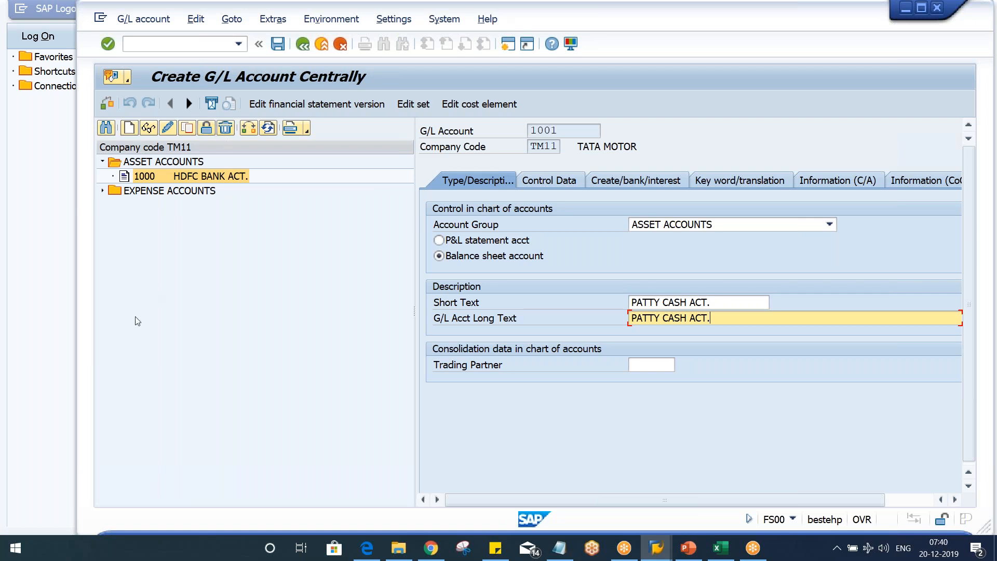
# - Enable "Post automatically only" in the document creation settings of account 1001 and save the account
pyautogui.click(545, 183)
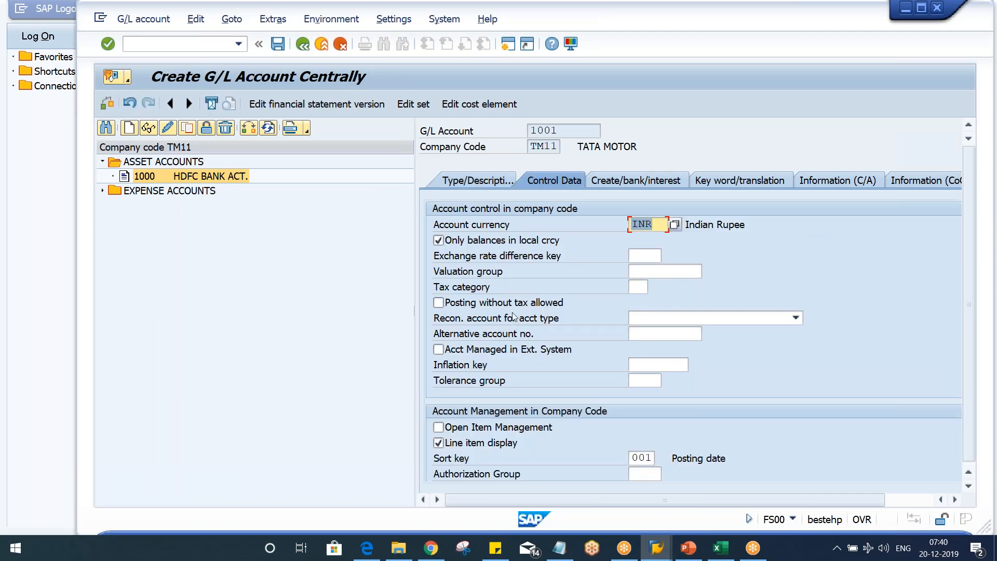
pyautogui.click(628, 183)
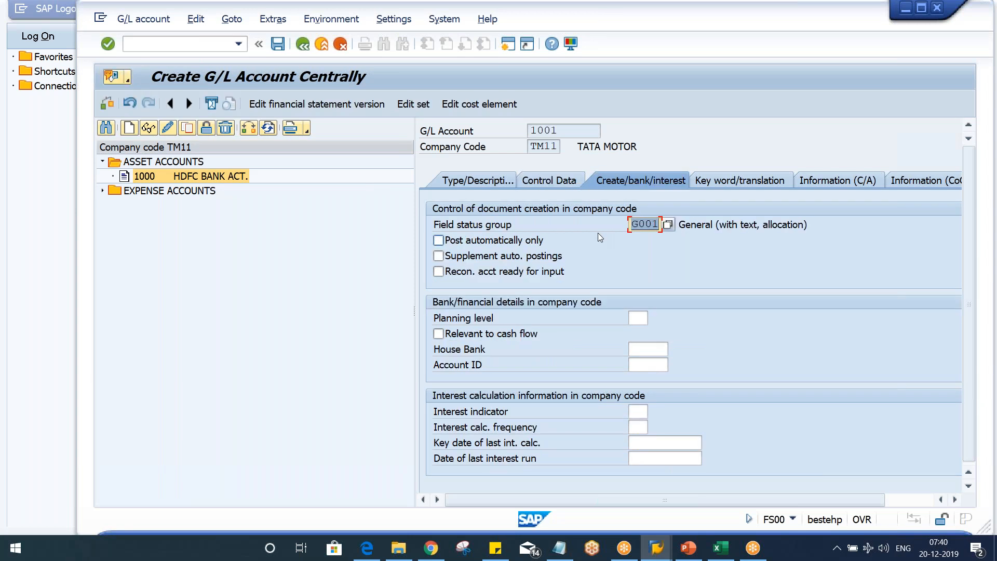
pyautogui.click(504, 243)
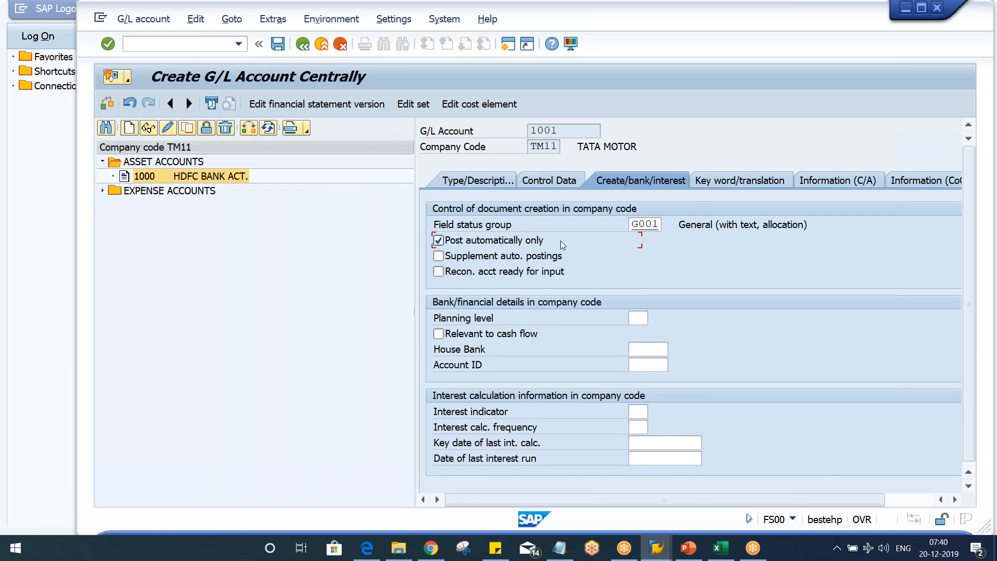
pyautogui.hotkey('ctrl', 's')
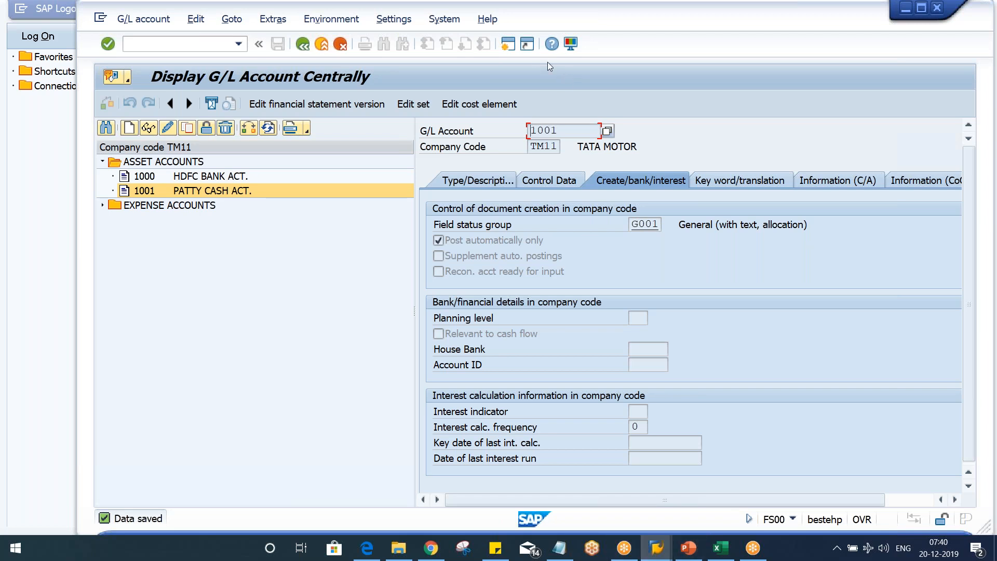
# - Open transaction FB50 in a new session and set the document date to 20.11.2019
pyautogui.click(507, 48)
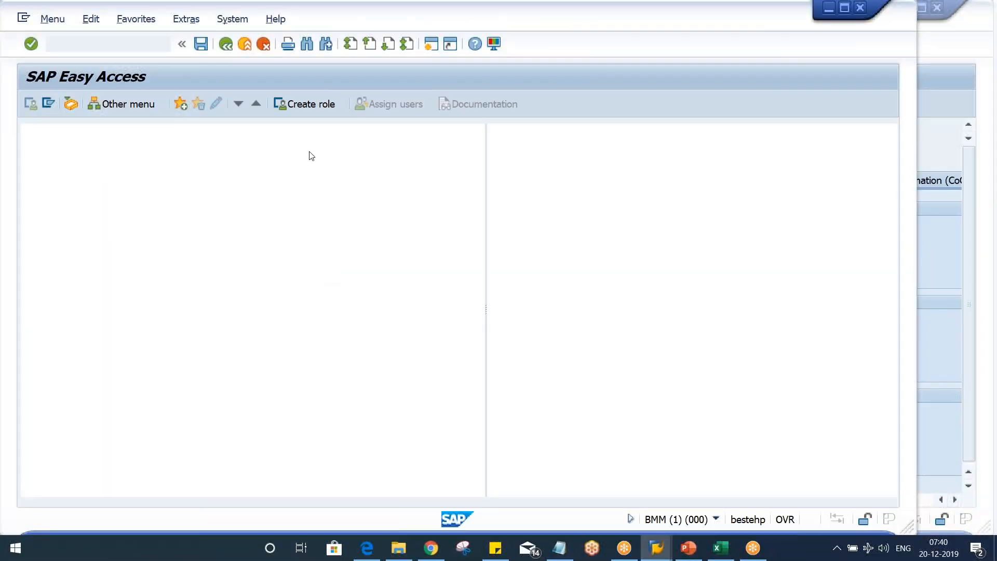
pyautogui.moveTo(263, 6); pyautogui.dragTo(325, 19)
pyautogui.click(165, 48)
pyautogui.write('FB50')
pyautogui.press('Return')
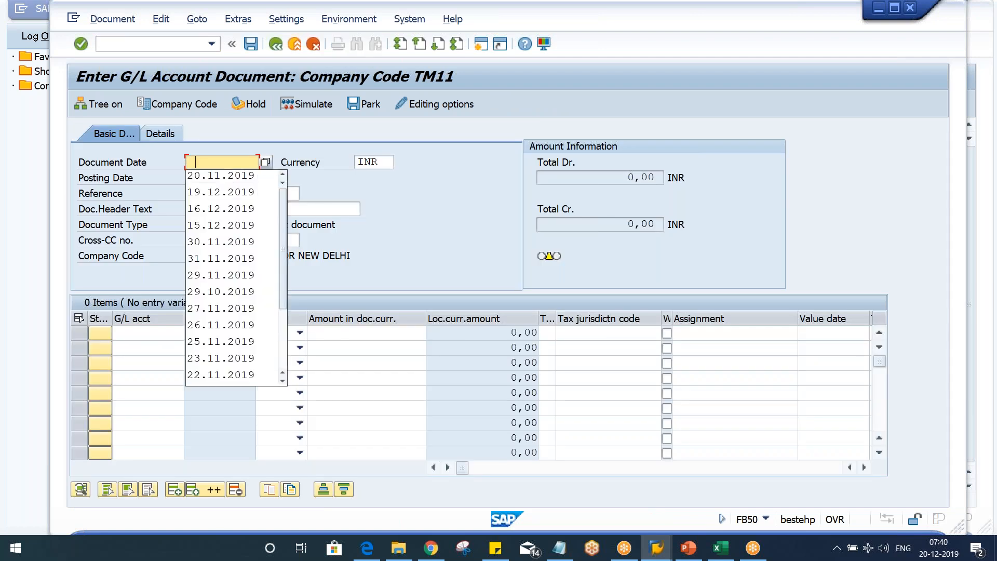
pyautogui.press('Down')
pyautogui.press('Return')
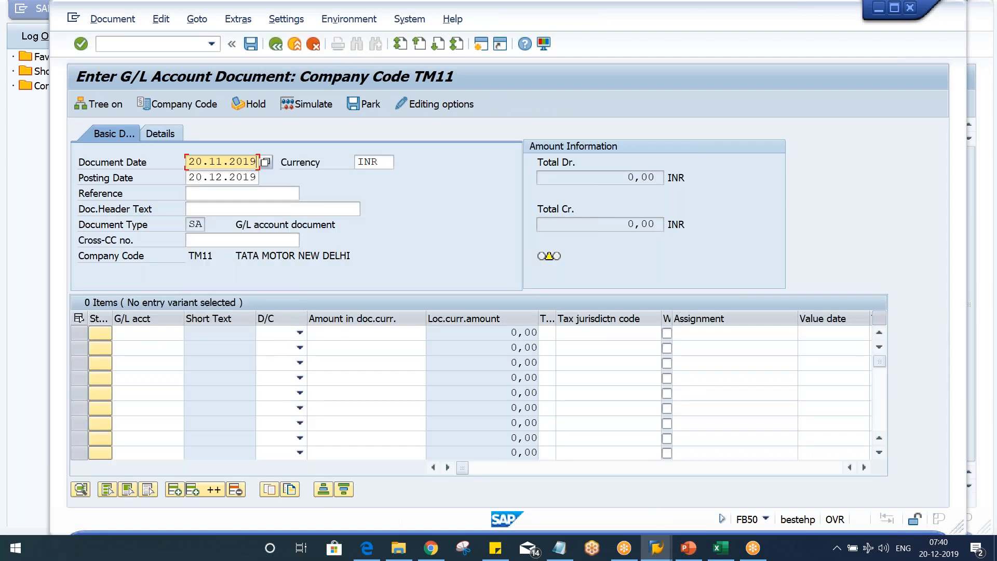
# - Enter the first line item as a debit of 500 to G/L account 4000
pyautogui.click(165, 347)
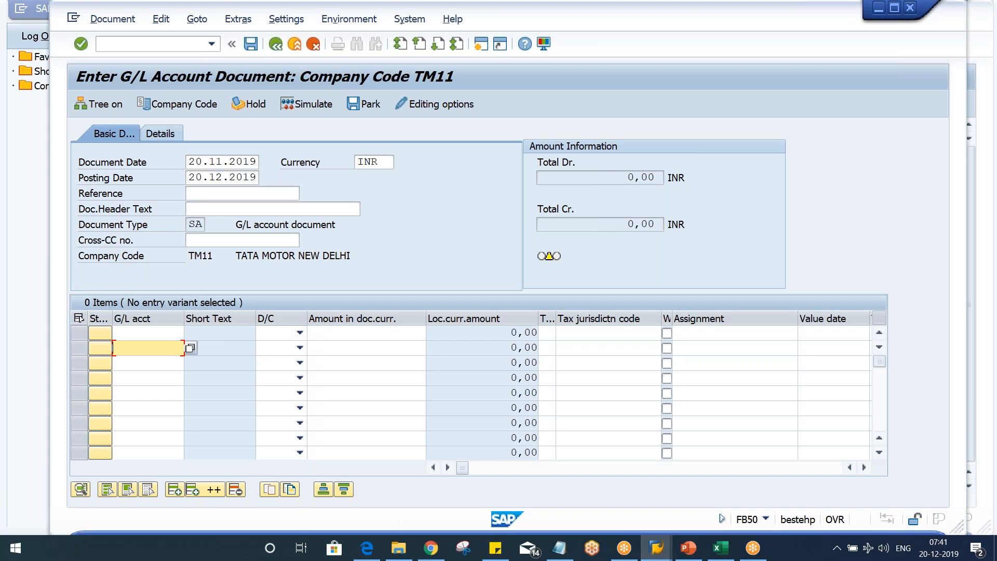
pyautogui.click(166, 335)
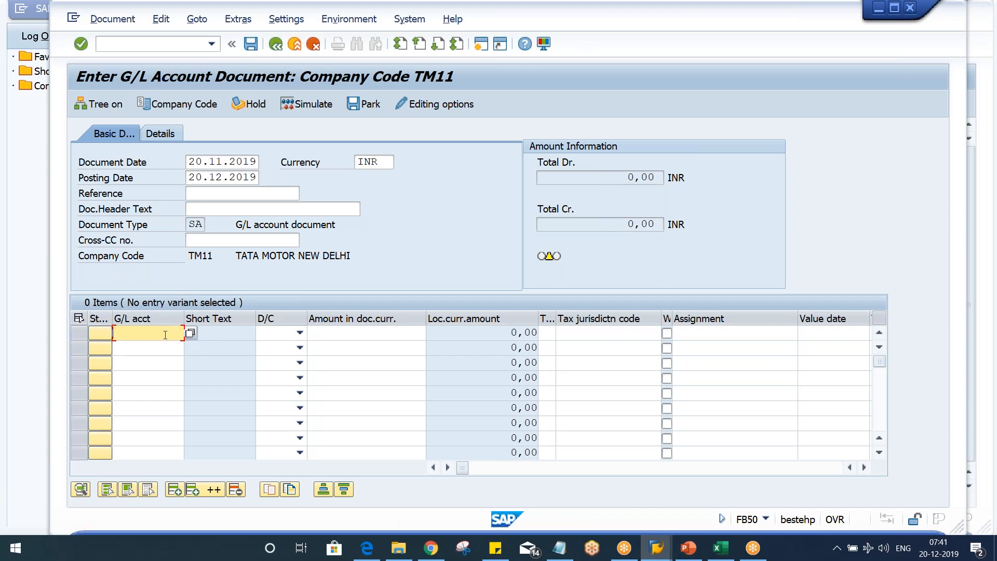
pyautogui.write('4')
pyautogui.press('Down')
pyautogui.press('Return')
pyautogui.press('Tab')
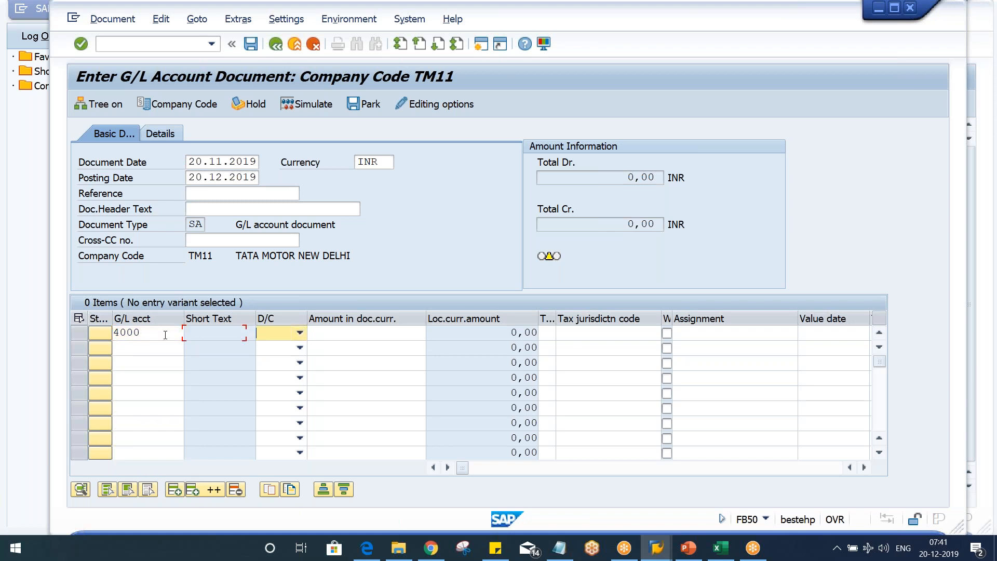
pyautogui.press('d')
pyautogui.press('Tab')
pyautogui.write('500')
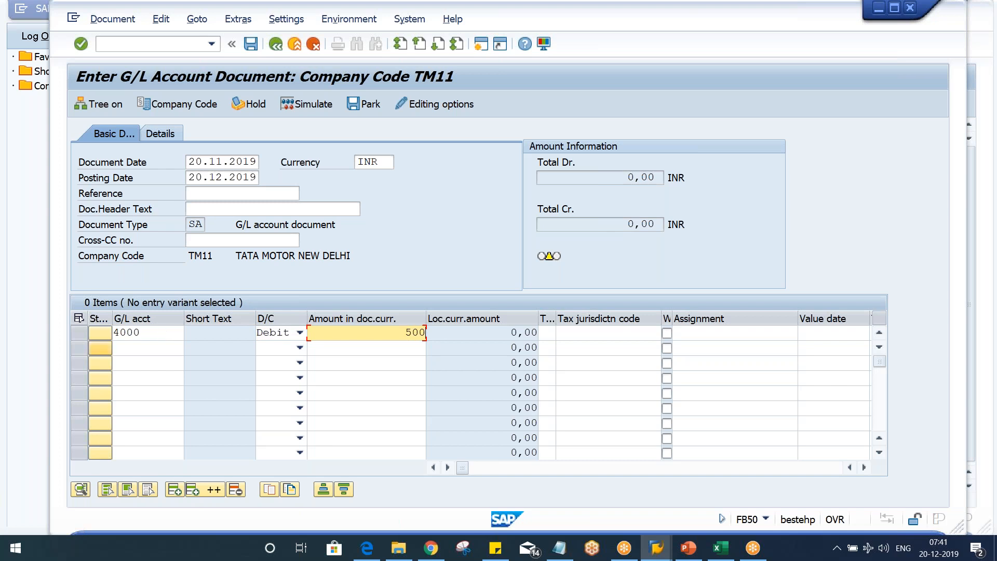
# - Enter the second line item as a credit of 500 to G/L account 1001 and validate the entries
pyautogui.click(139, 353)
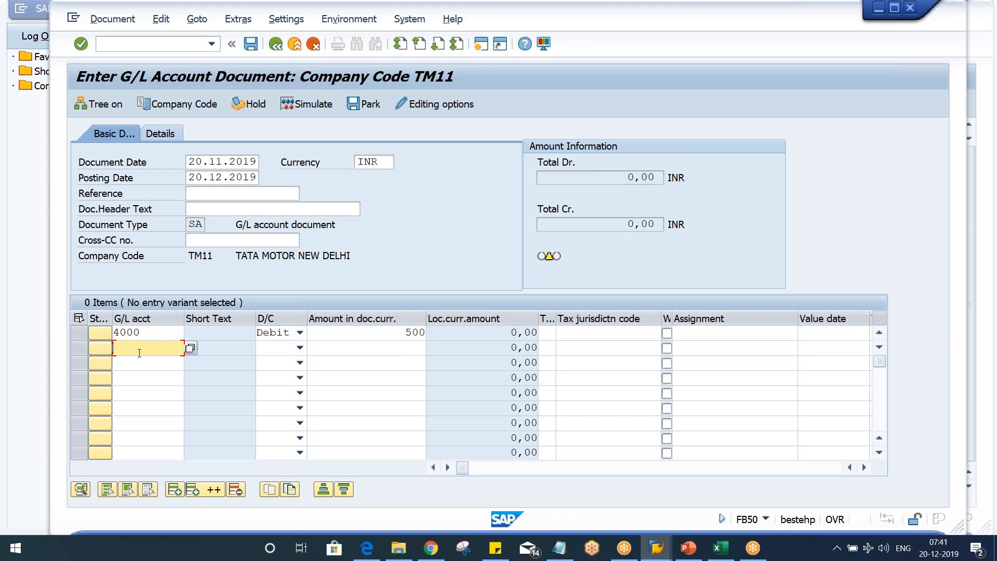
pyautogui.write('100')
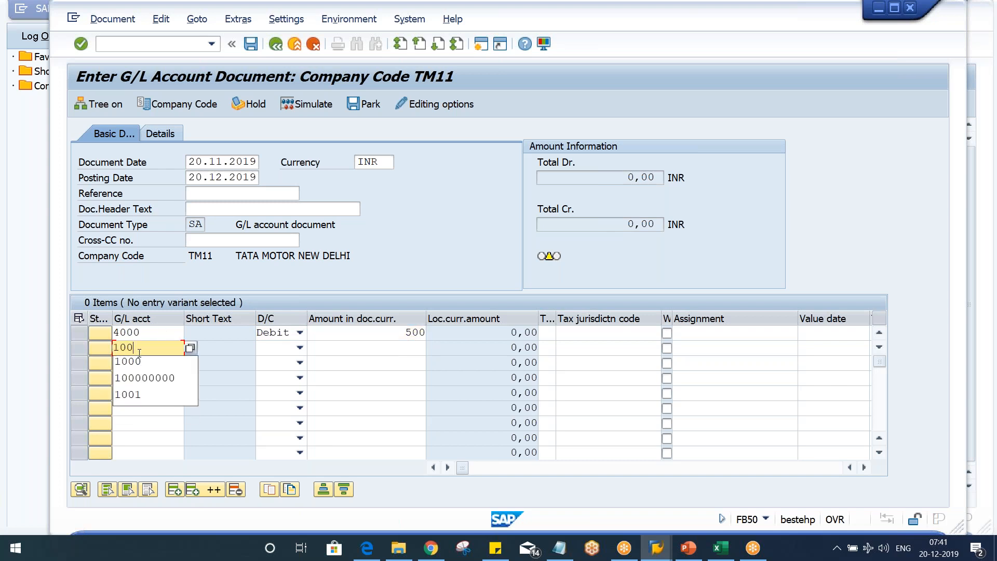
pyautogui.write('1')
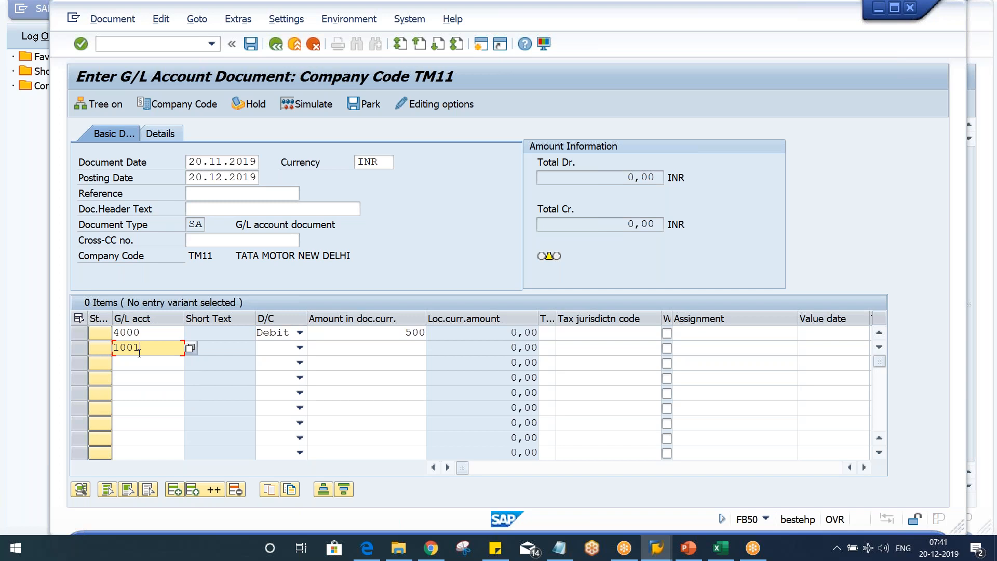
pyautogui.press('Tab')
pyautogui.press('c')
pyautogui.press('Tab')
pyautogui.write('500')
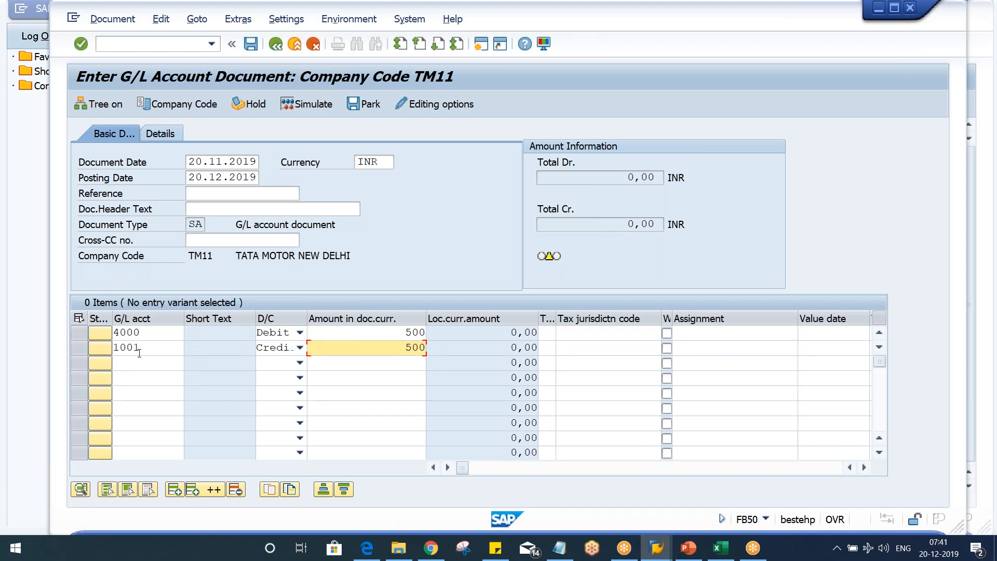
pyautogui.press('Return')
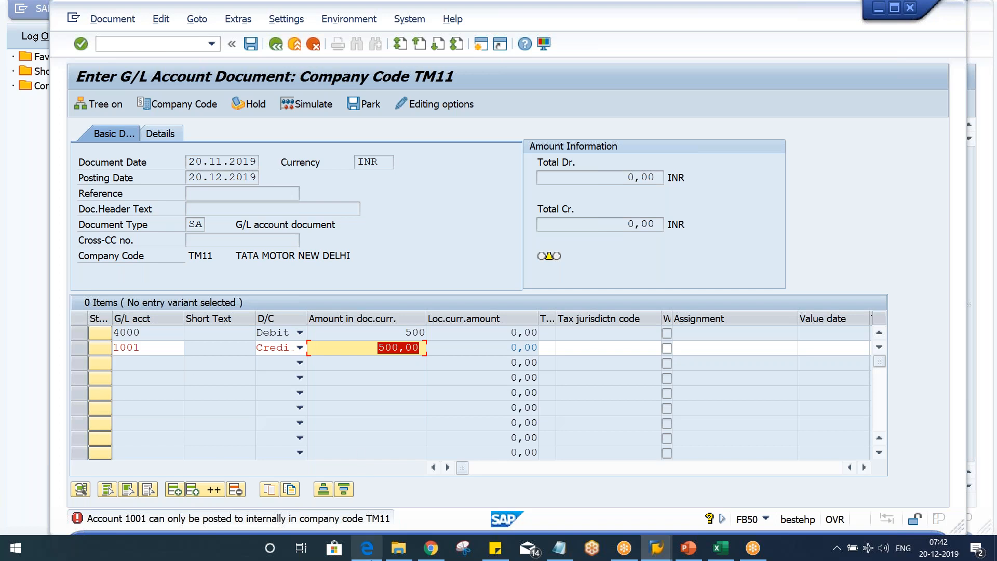
# - Return to the G/L account session and copy RENT ACT. account 4000 as new account 4001 in company code TM11
pyautogui.click(656, 549)
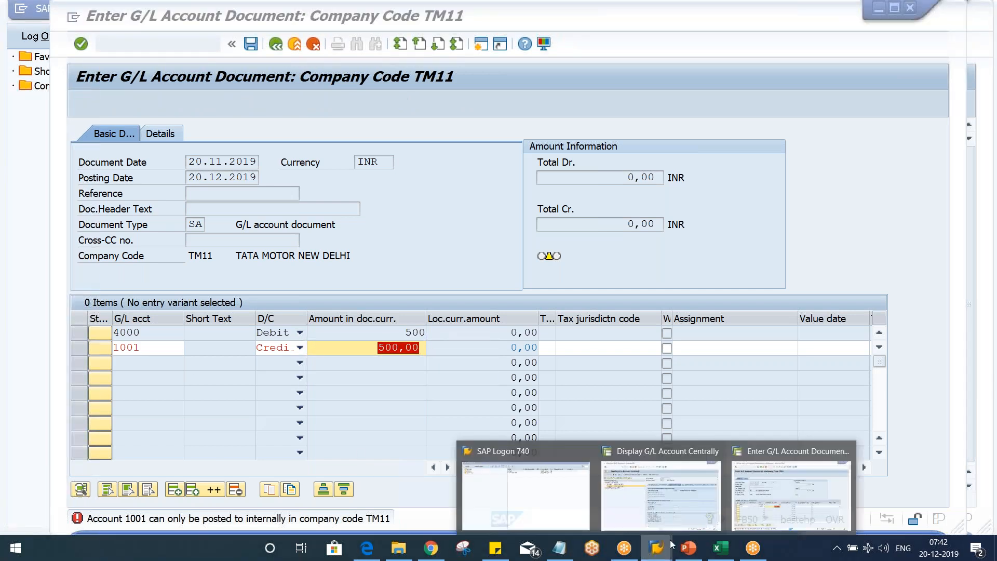
pyautogui.click(698, 504)
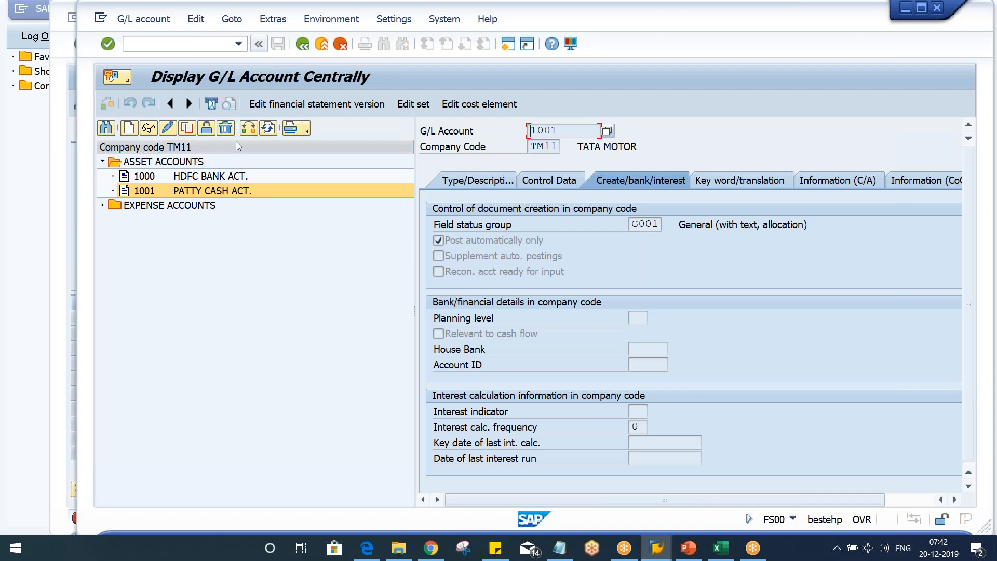
pyautogui.click(179, 192)
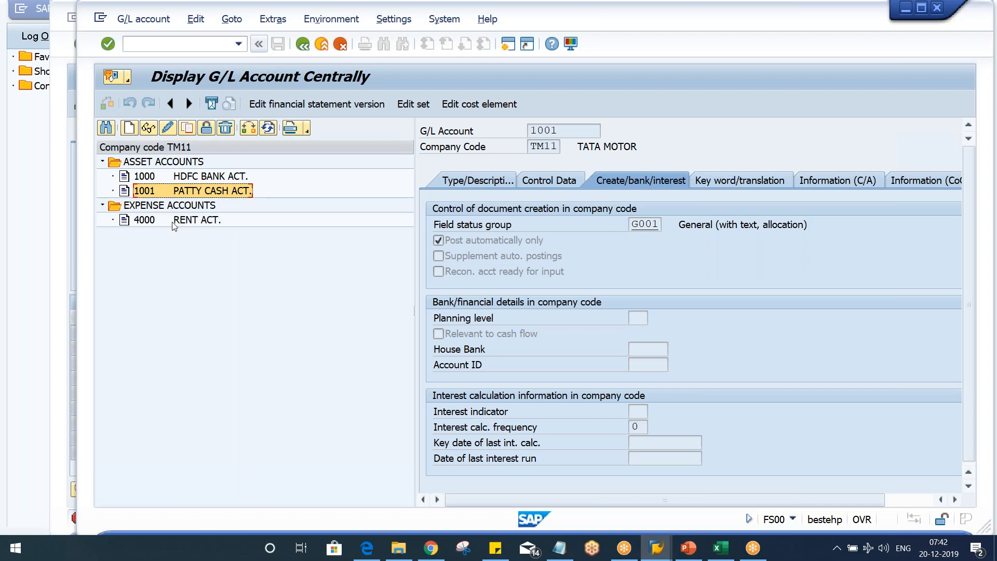
pyautogui.click(175, 220)
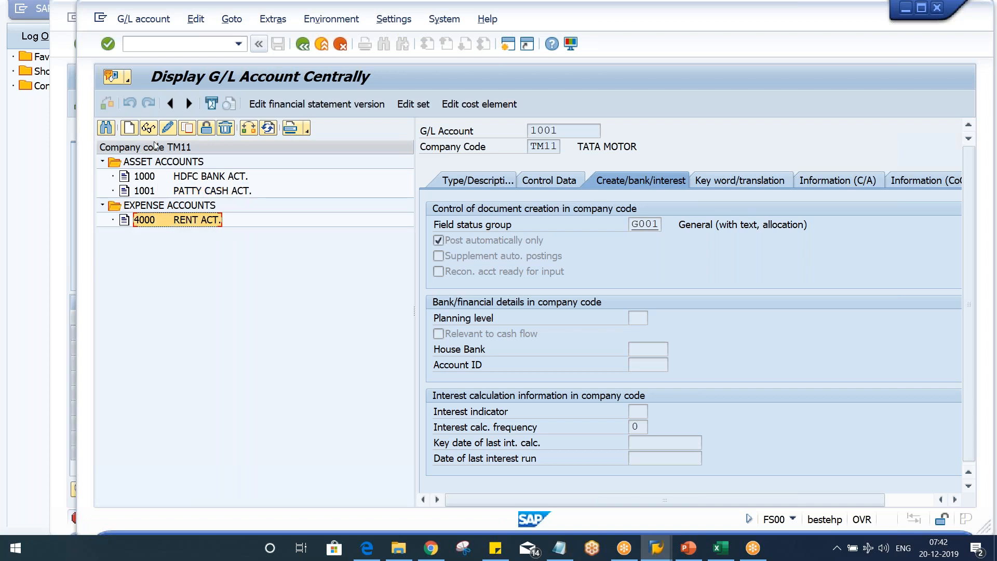
pyautogui.click(190, 127)
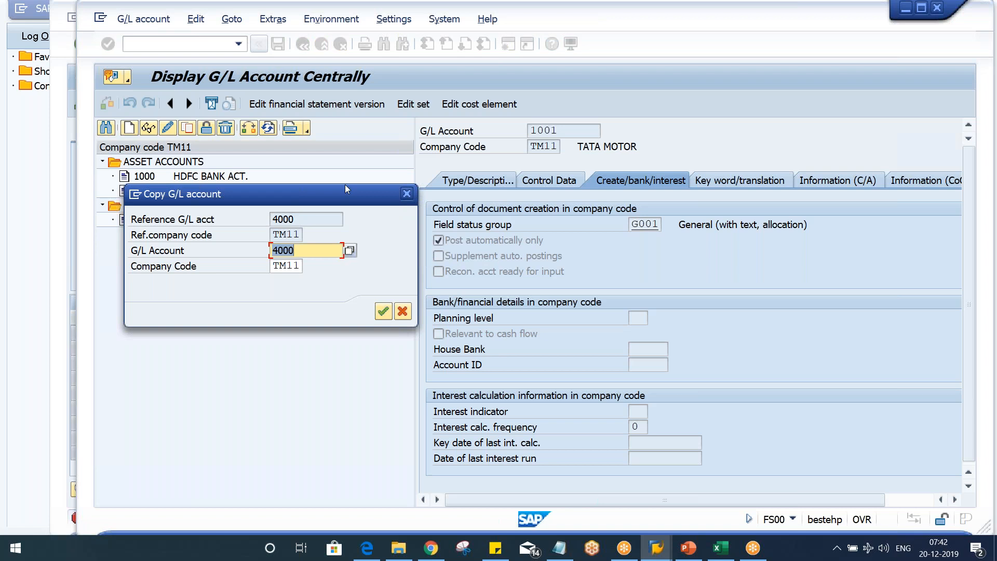
pyautogui.moveTo(344, 193); pyautogui.dragTo(363, 254)
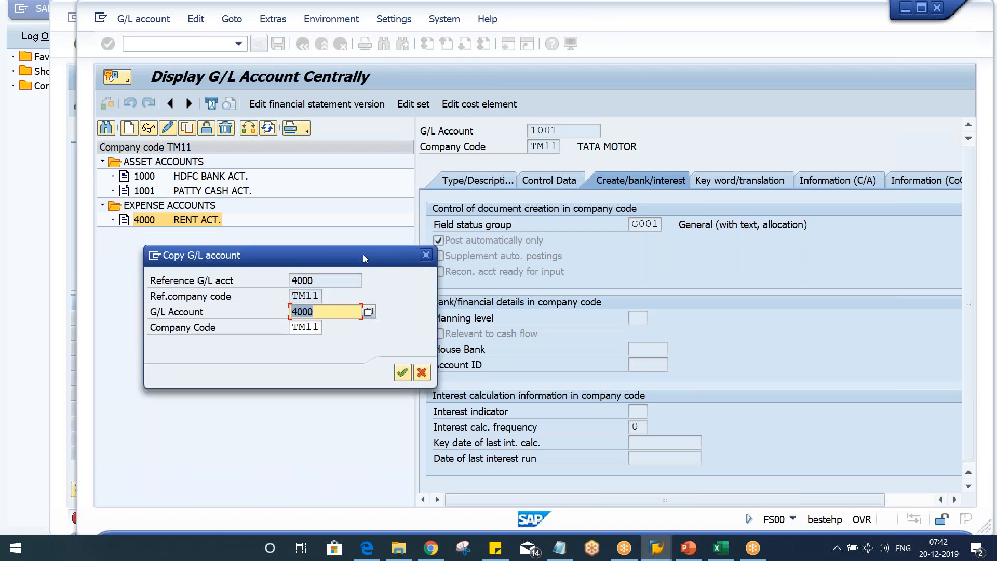
pyautogui.click(337, 311)
pyautogui.press('BackSpace')
pyautogui.write('1')
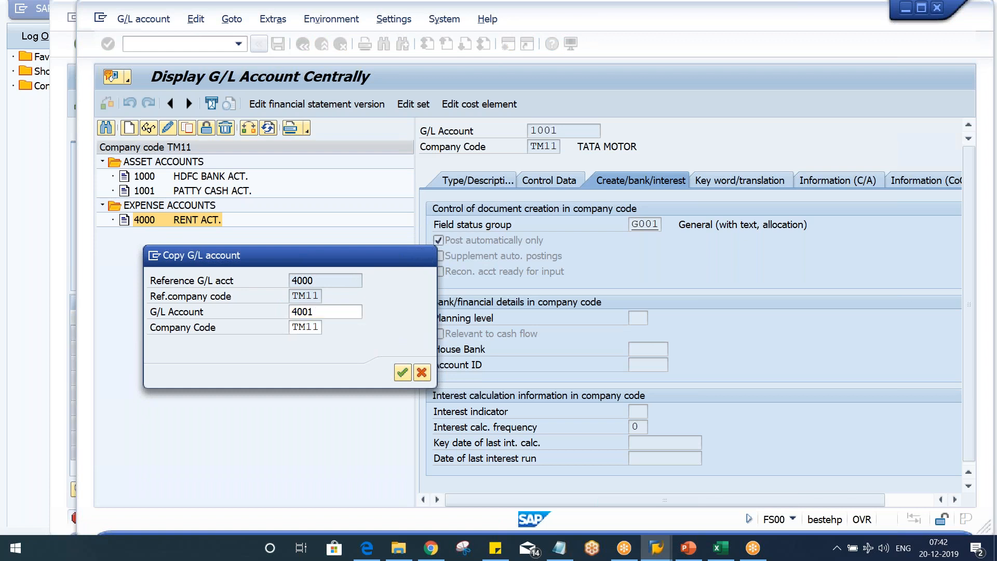
pyautogui.press('Return')
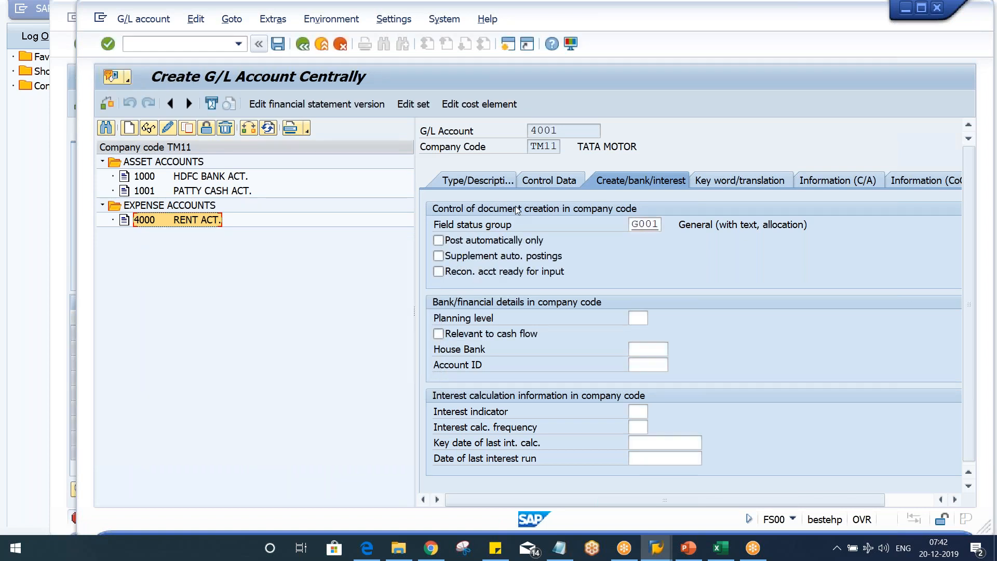
# - Set both the short text and the long text of account 4001 to CASH PURCHASE ACT
pyautogui.click(462, 182)
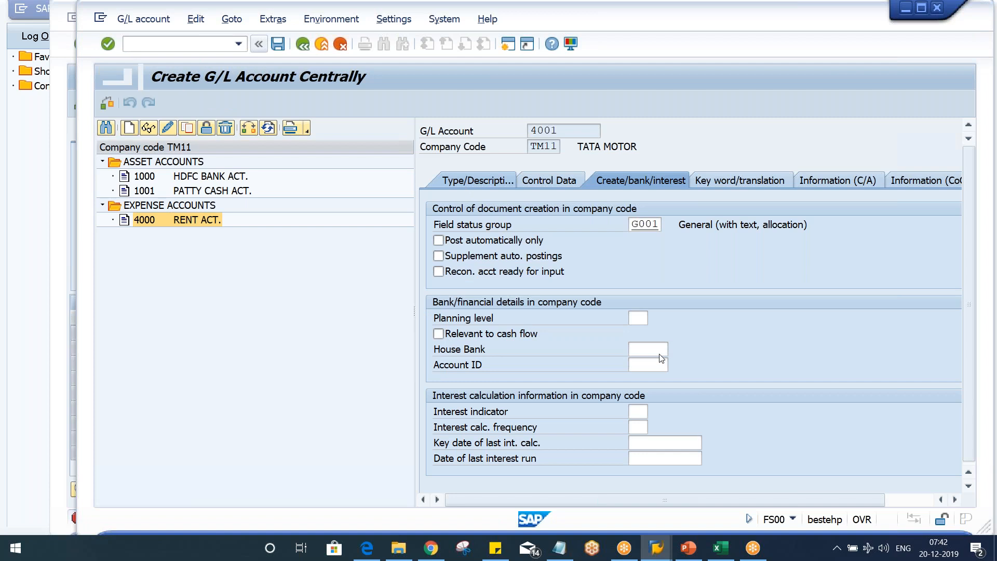
pyautogui.moveTo(691, 305); pyautogui.dragTo(486, 304)
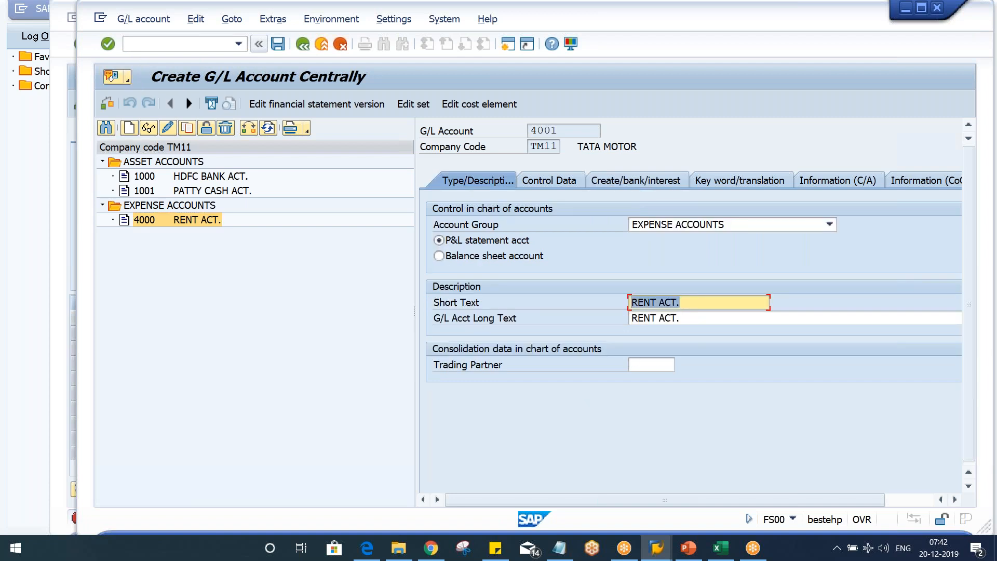
pyautogui.write('CAS')
pyautogui.press('Down')
pyautogui.press('Return')
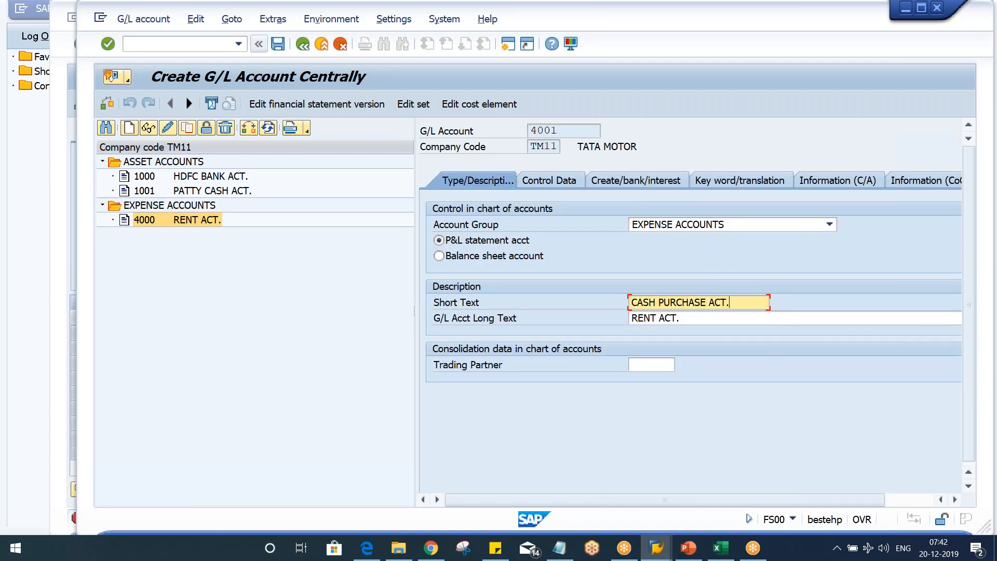
pyautogui.press('Tab')
pyautogui.press('BackSpace')
pyautogui.hotkey('ctrl', 'v')
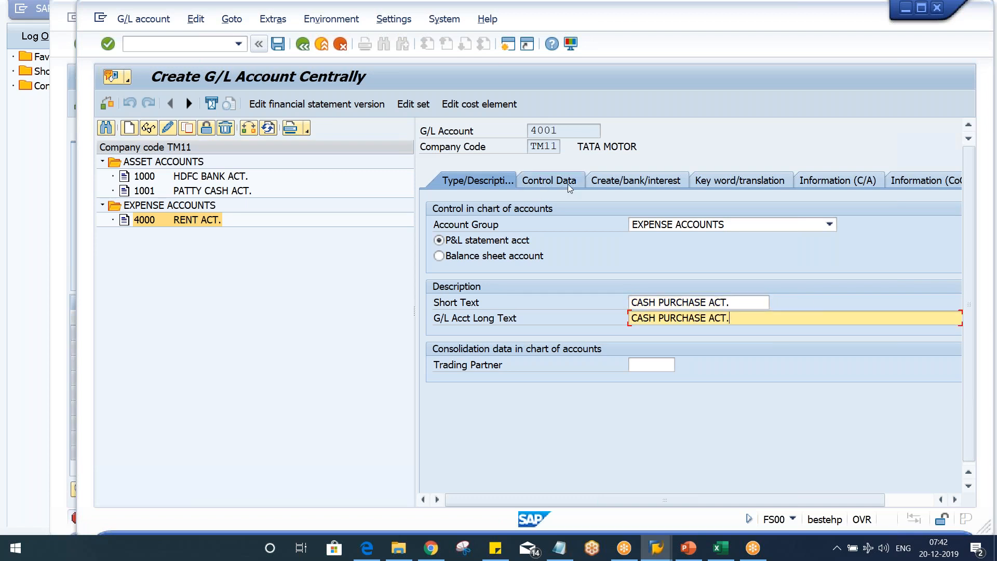
# - Enable "Post automatically only" for account 4001 and save the account
pyautogui.click(612, 184)
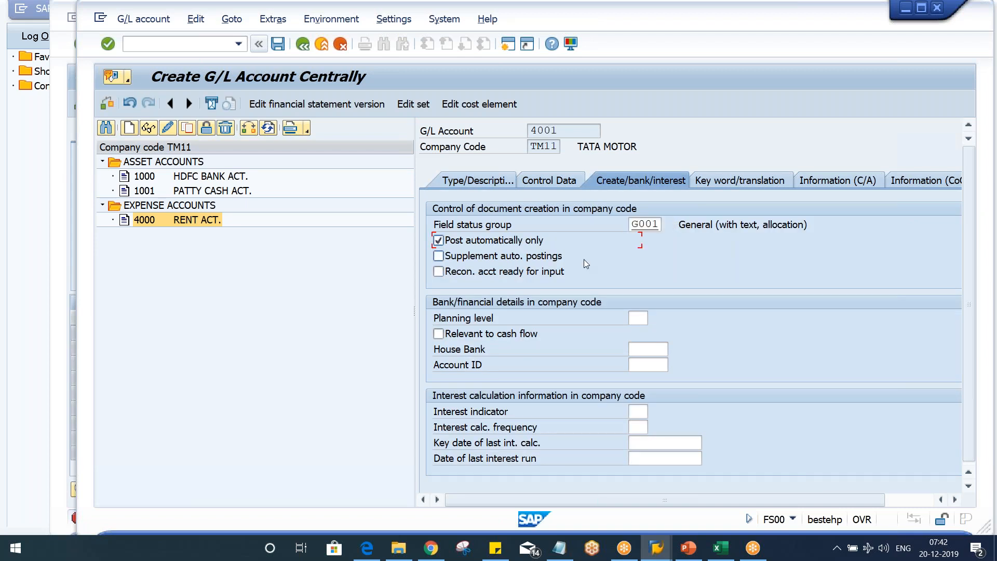
pyautogui.hotkey('ctrl', 's')
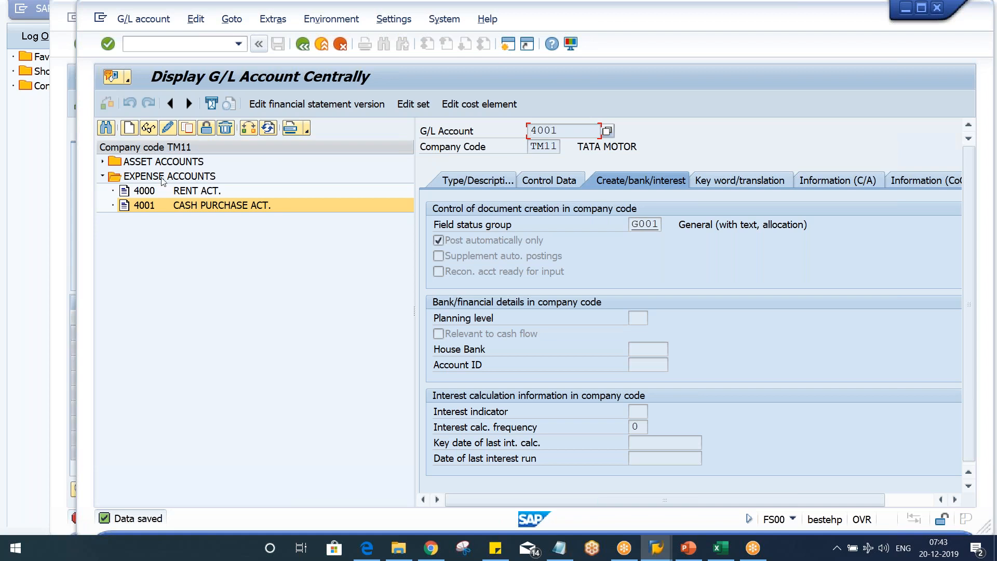
# - Start a new G/L account 3001 in company code TM11 and assign it to the REVENUE ACCOUNTS account group
pyautogui.click(130, 128)
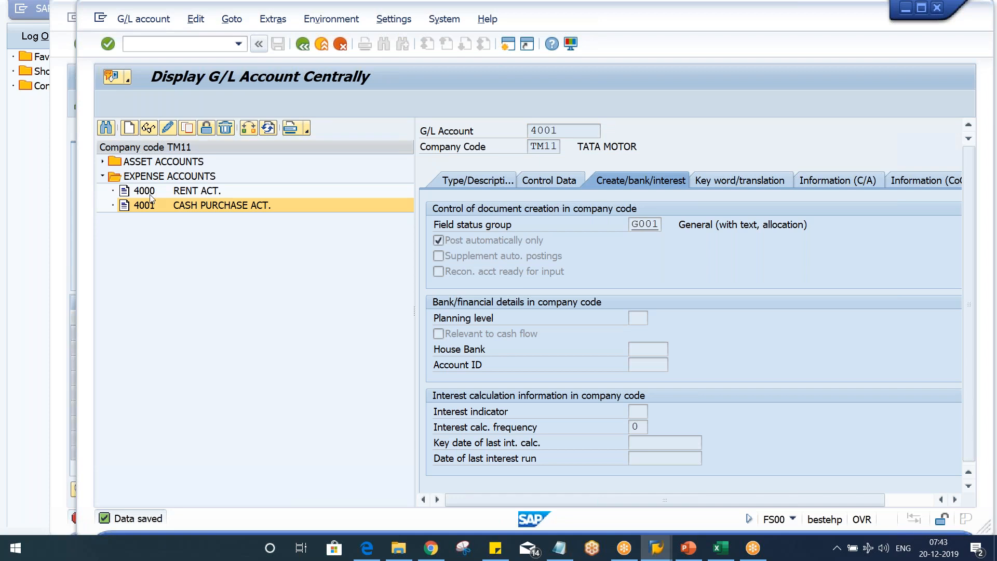
pyautogui.moveTo(204, 195); pyautogui.dragTo(210, 263)
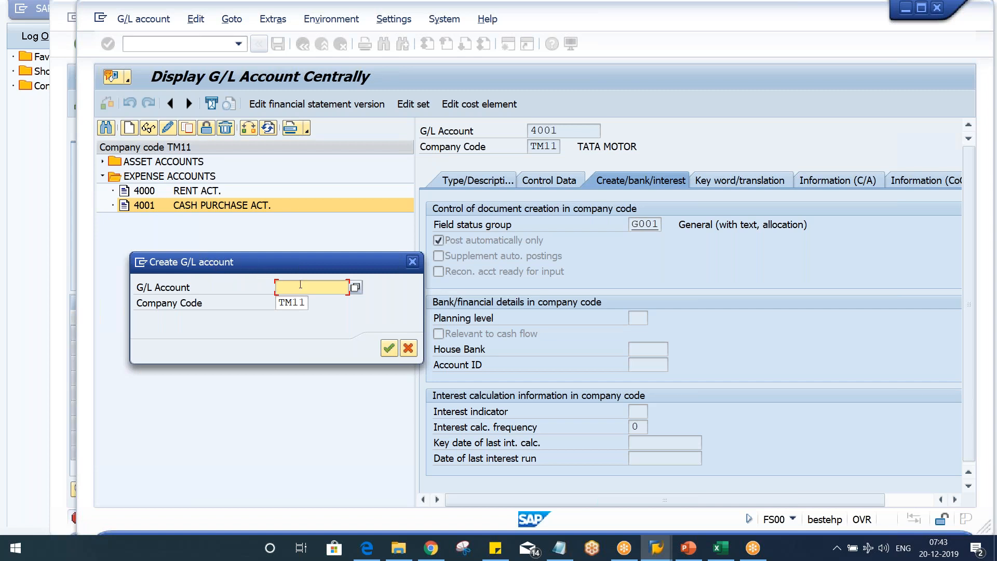
pyautogui.write('300')
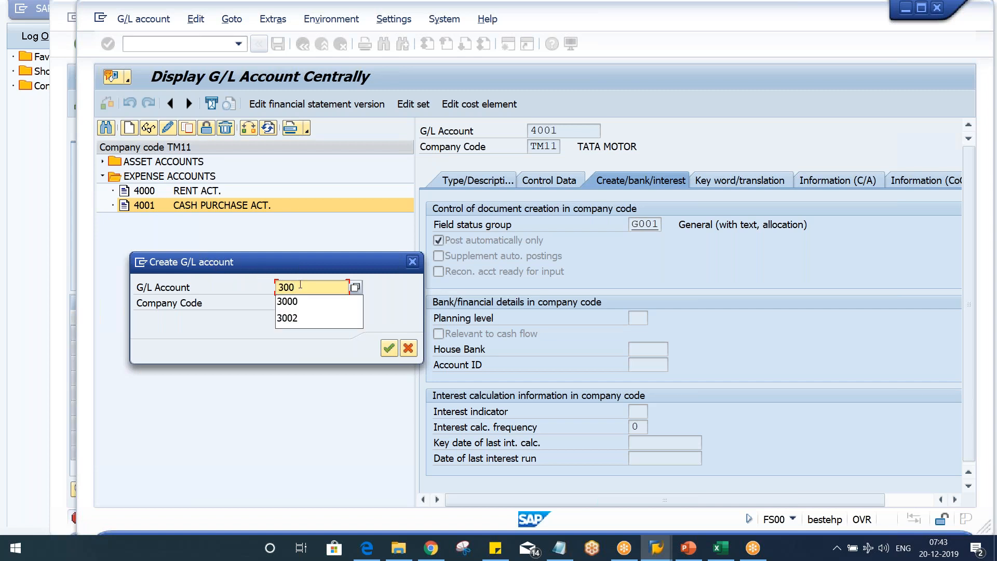
pyautogui.write('1')
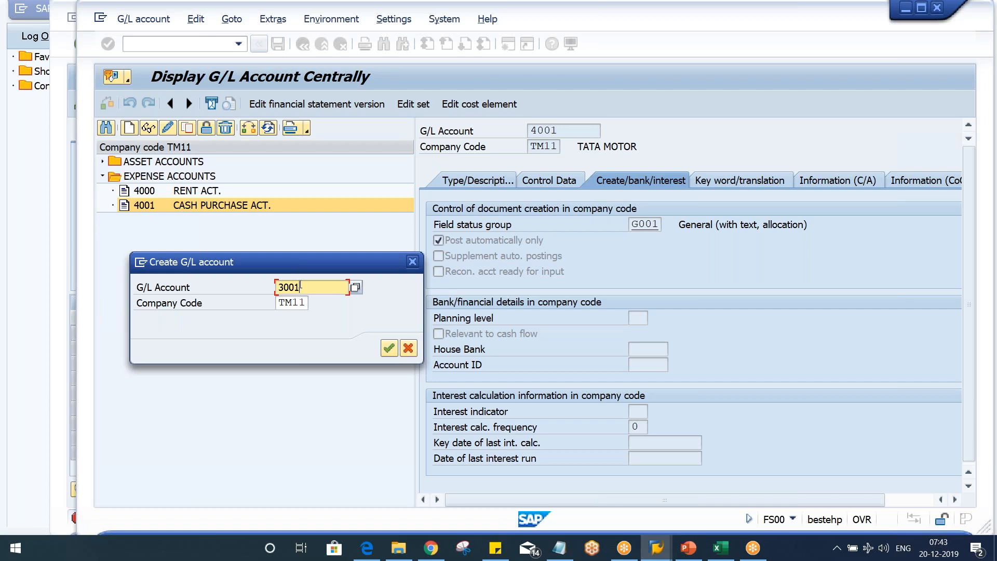
pyautogui.press('Return')
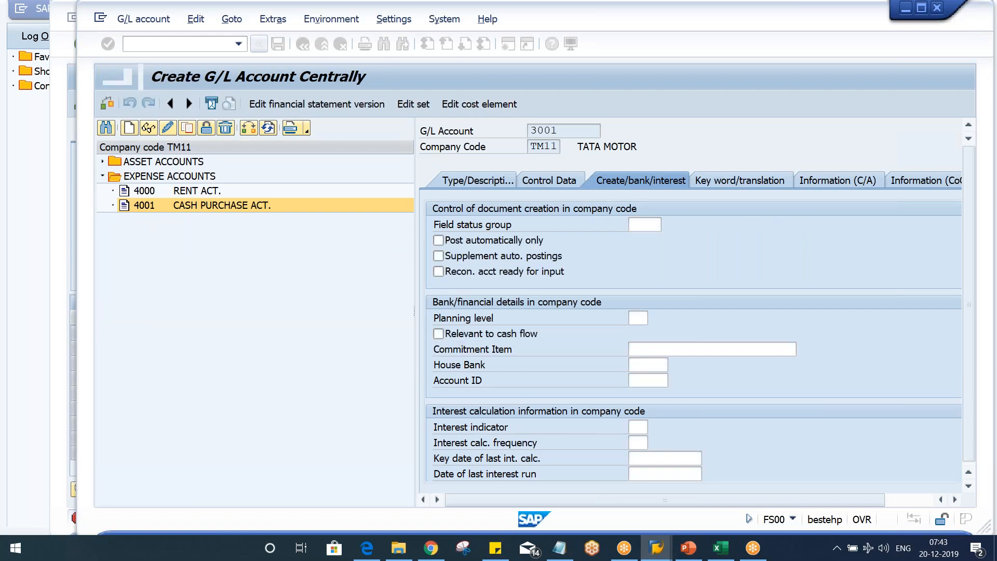
pyautogui.click(477, 181)
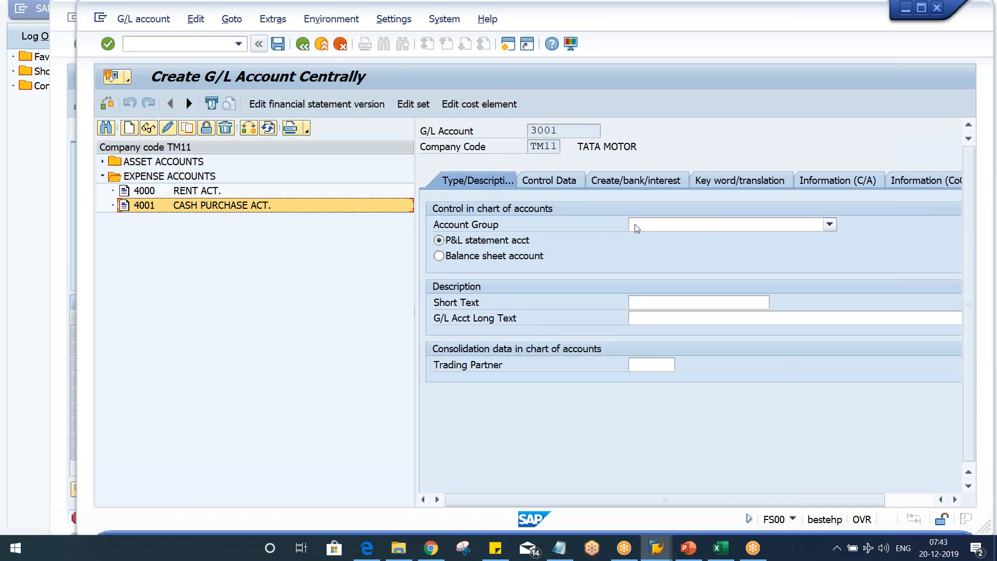
pyautogui.click(636, 229)
pyautogui.click(669, 305)
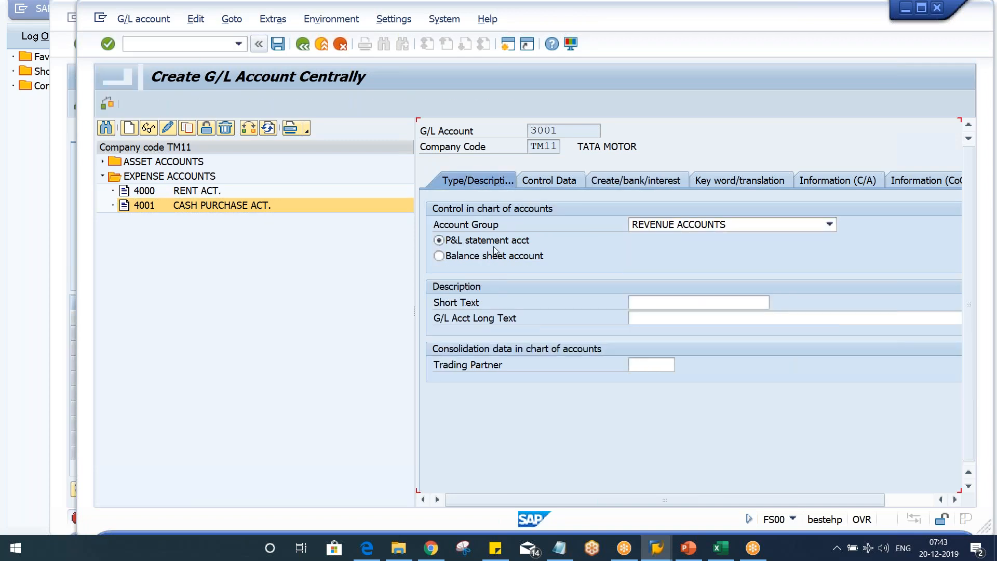
# - Enter CASH SALES ACT. as both the short text and the long text of account 3001
pyautogui.click(698, 302)
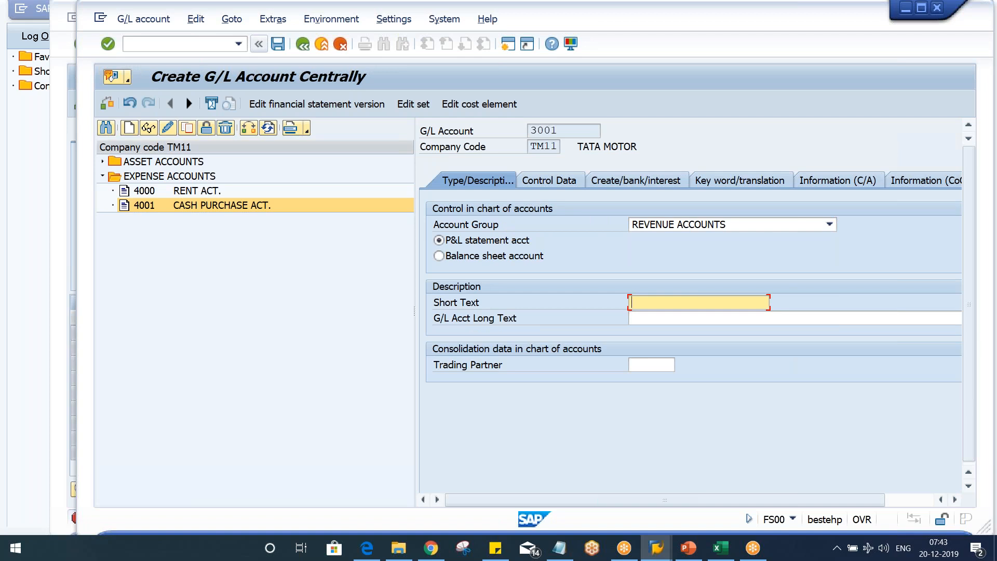
pyautogui.write('CAS')
pyautogui.press('Down')
pyautogui.press('Down')
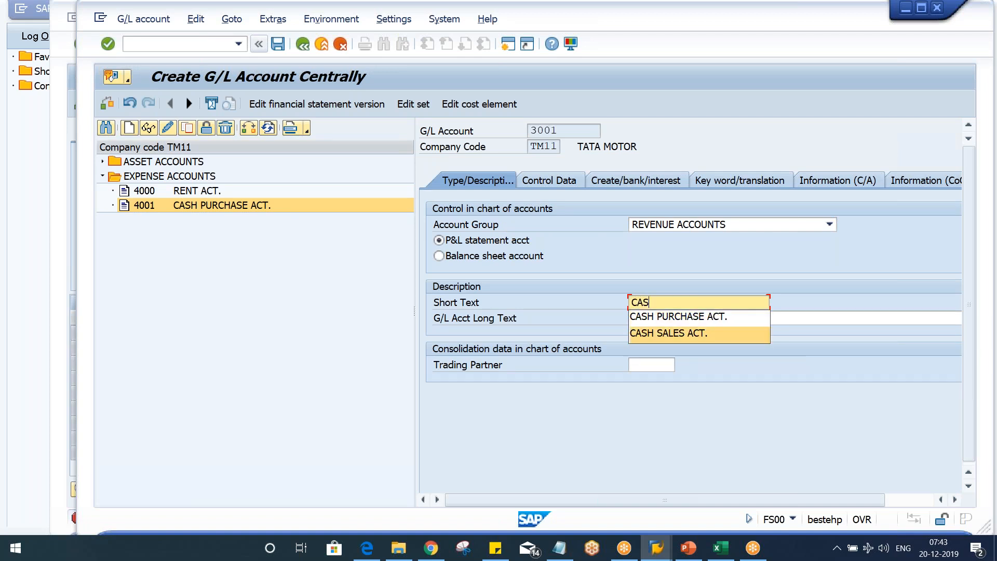
pyautogui.press('Return')
pyautogui.hotkey('ctrl', 'a')
pyautogui.hotkey('ctrl', 'c')
pyautogui.press('Tab')
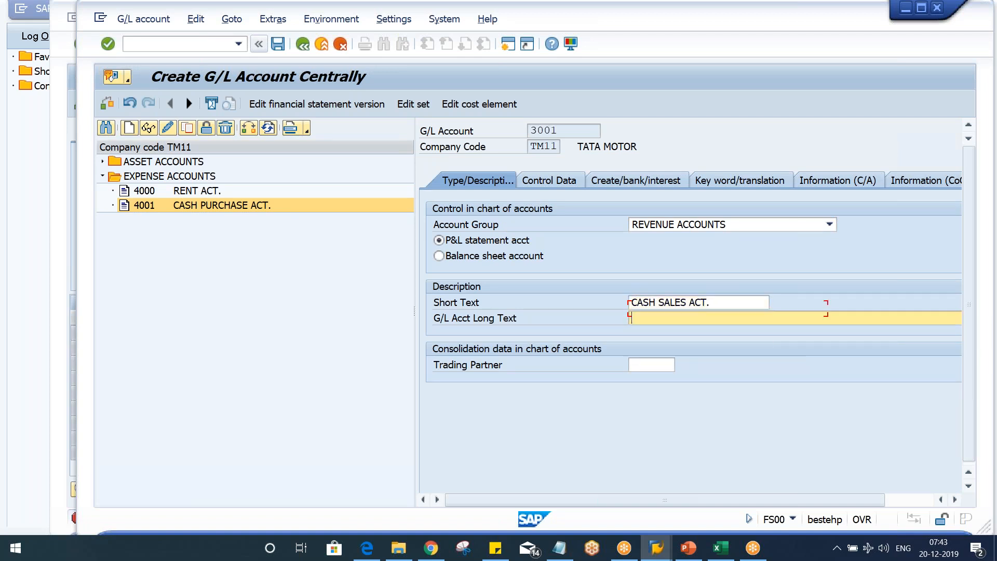
pyautogui.hotkey('ctrl', 'v')
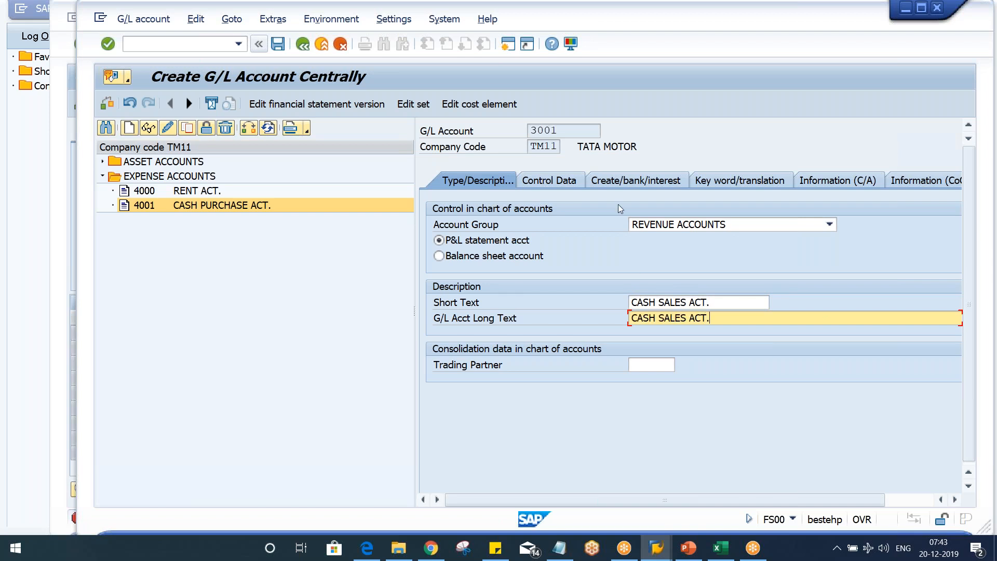
# - In the control data of account 3001, enable "Only balances in local crcy" and "Line item display", and set the sort key to 001
pyautogui.click(561, 180)
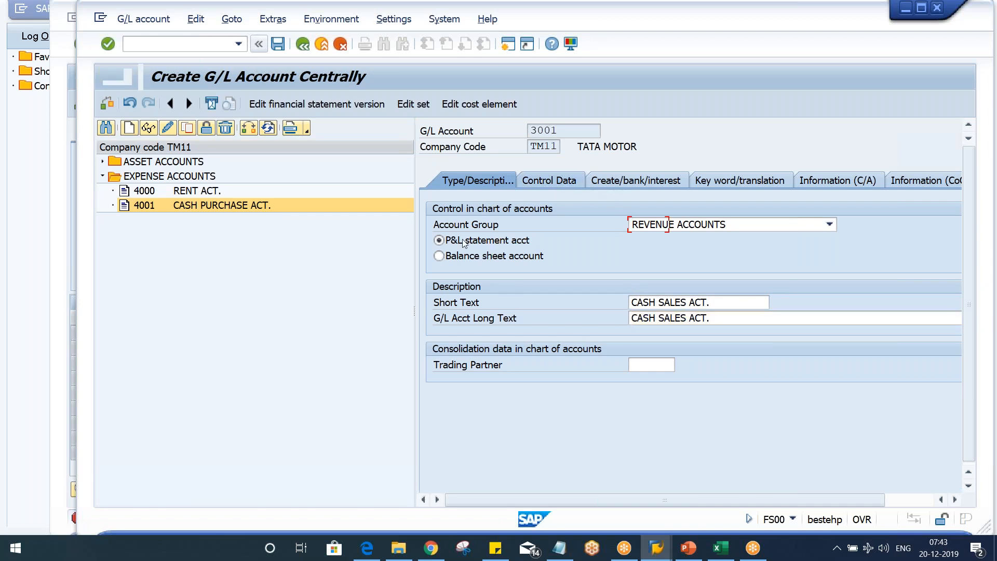
pyautogui.click(481, 240)
pyautogui.click(481, 446)
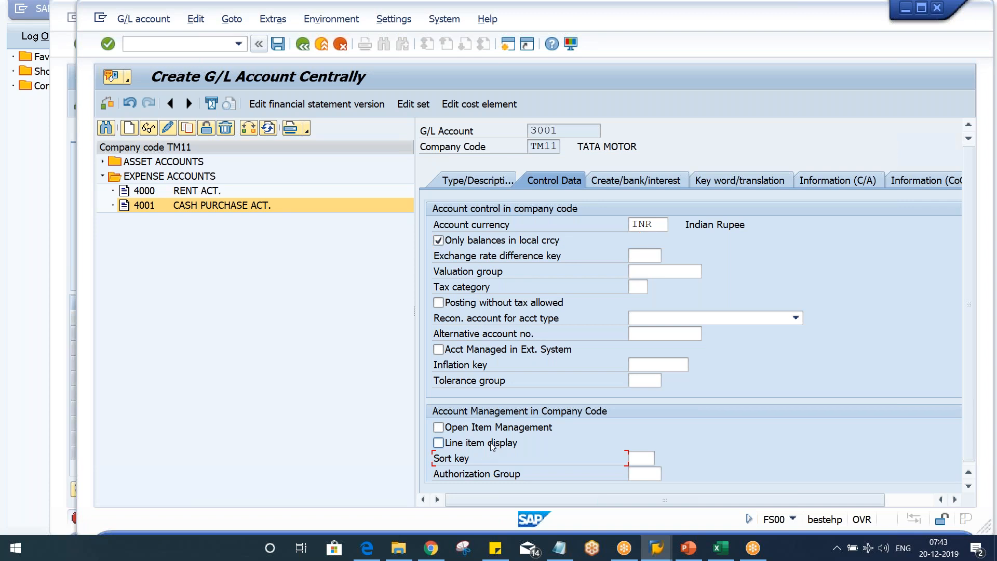
pyautogui.click(641, 458)
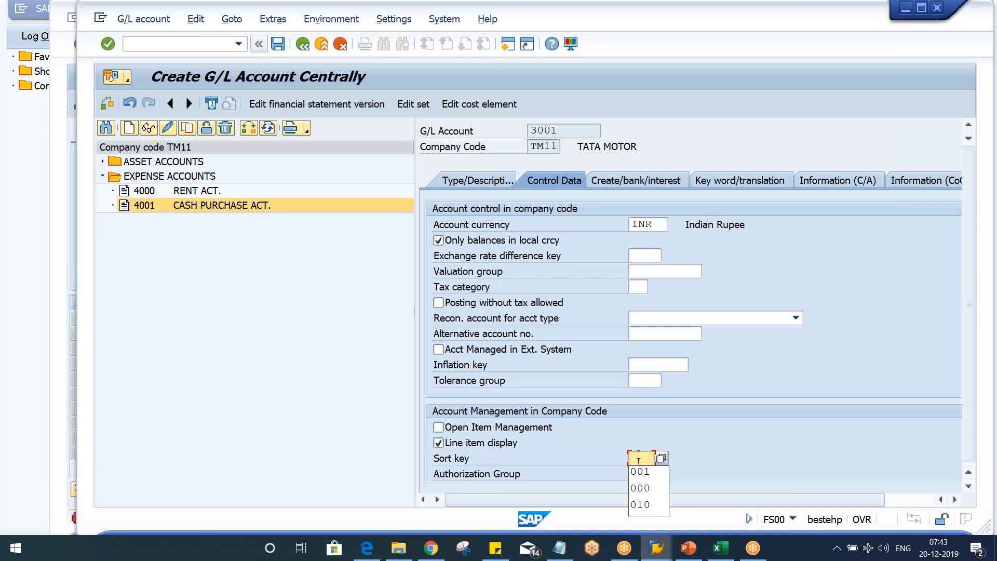
pyautogui.press('Down')
pyautogui.press('Return')
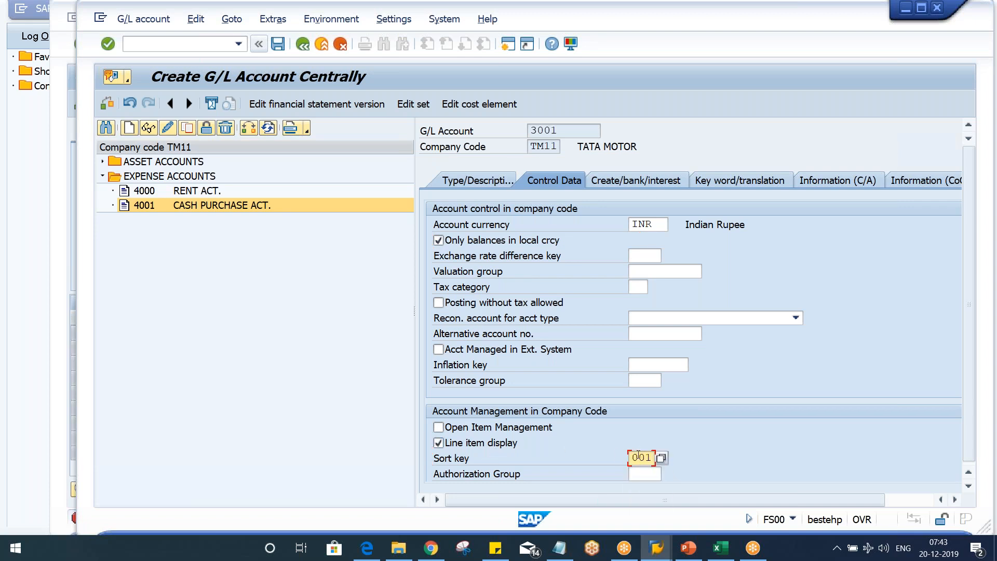
# - Assign field status group G001 to account 3001, enable "Post automatically only", and save the account
pyautogui.click(661, 184)
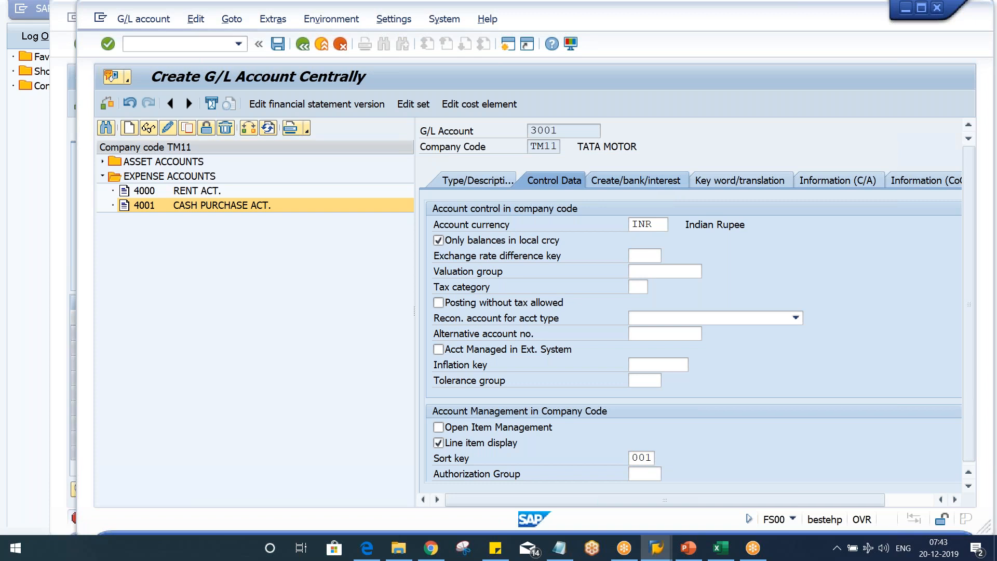
pyautogui.click(640, 225)
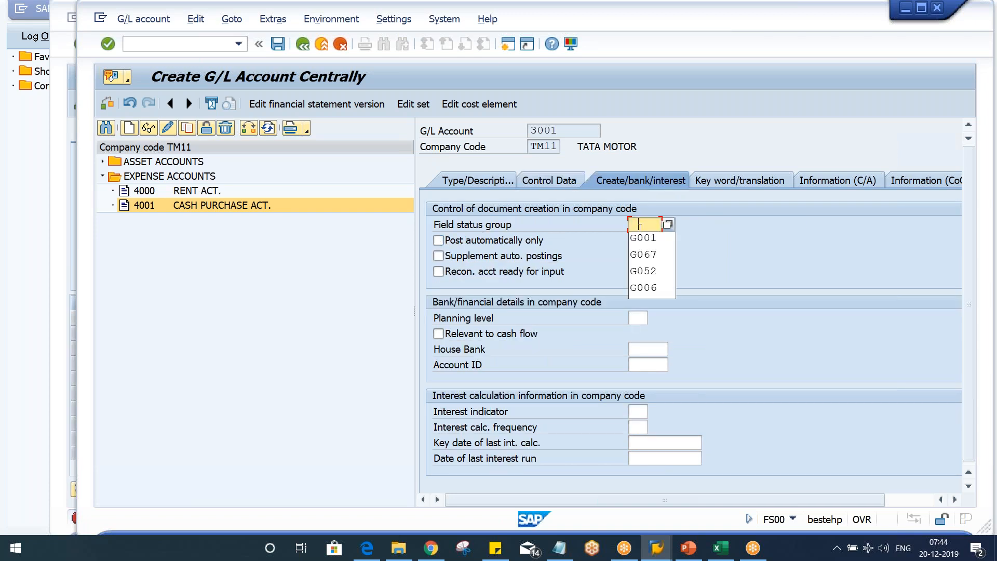
pyautogui.press('Down')
pyautogui.press('Return')
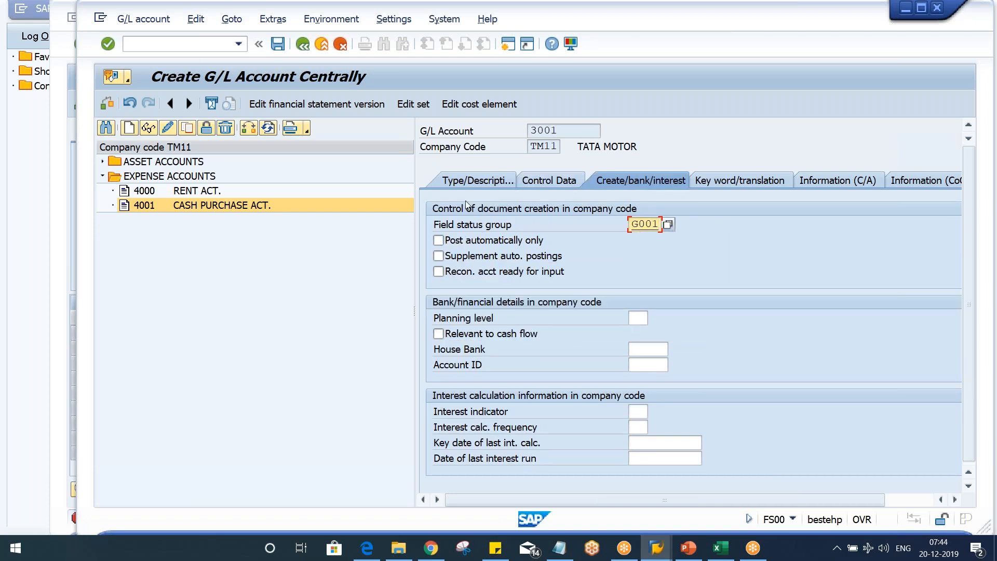
pyautogui.click(481, 243)
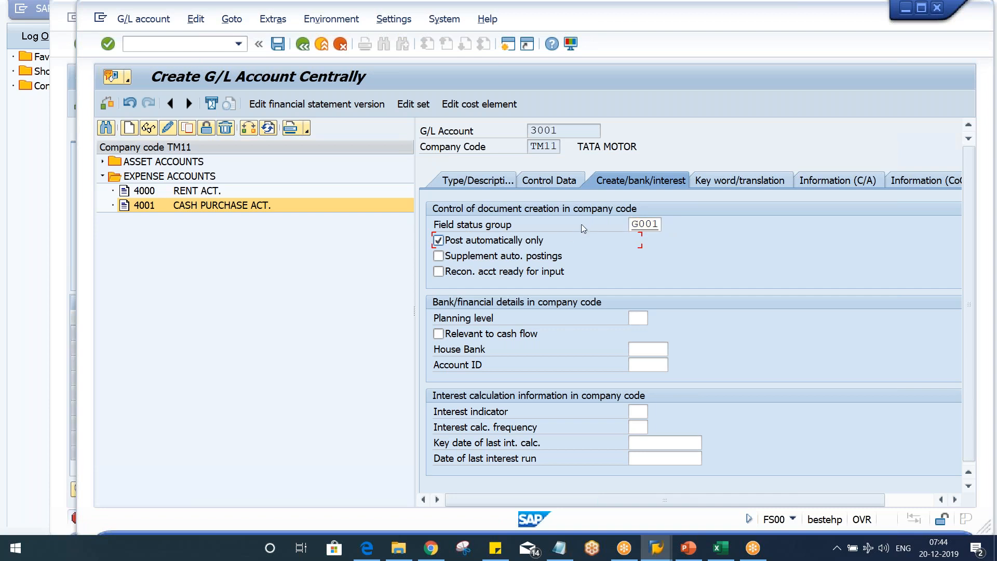
pyautogui.hotkey('ctrl', 's')
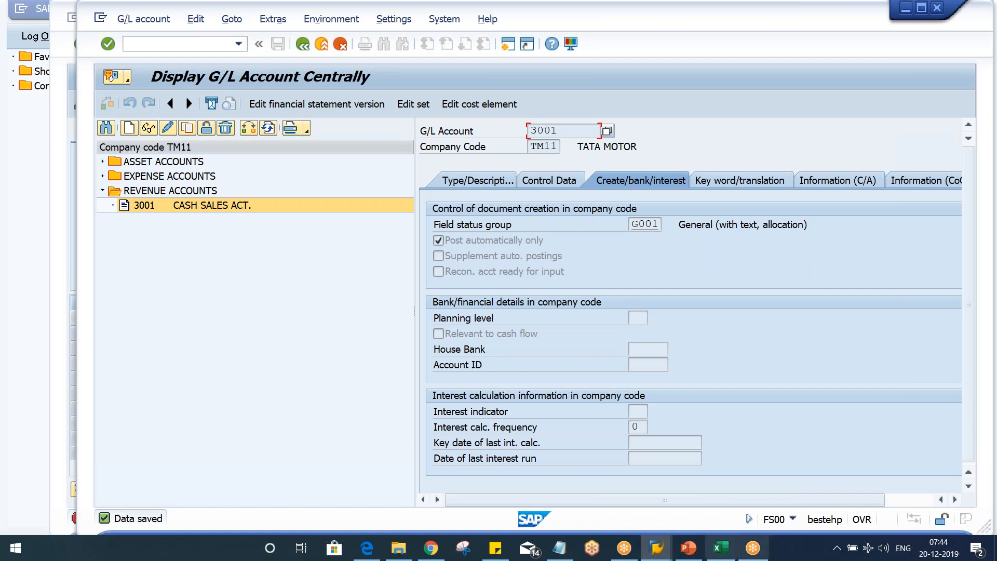
# - Look up the cash journal account setup code on the PowerPoint slide and open transaction FBCJC0 in the SAP document entry session
pyautogui.moveTo(684, 547)
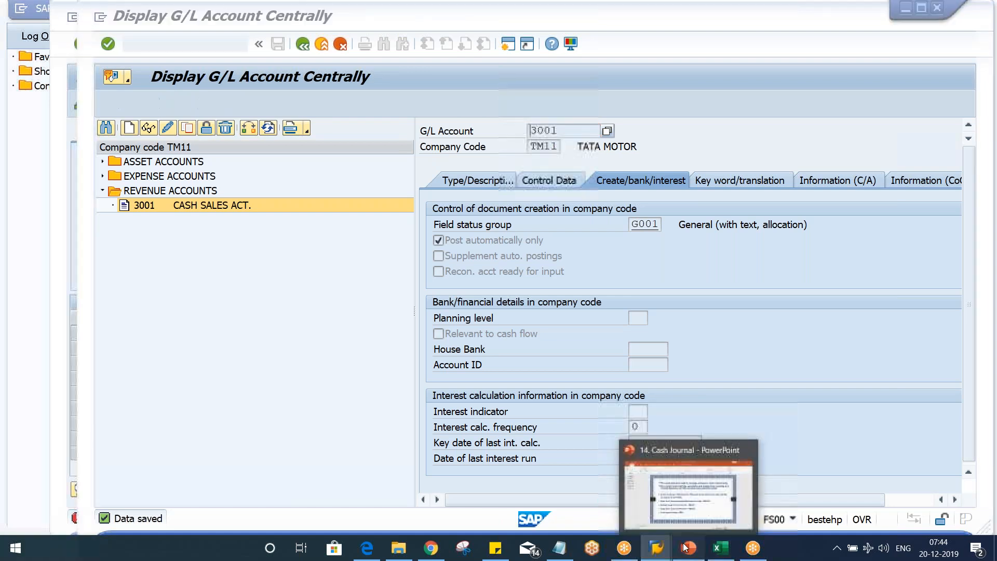
pyautogui.click(685, 547)
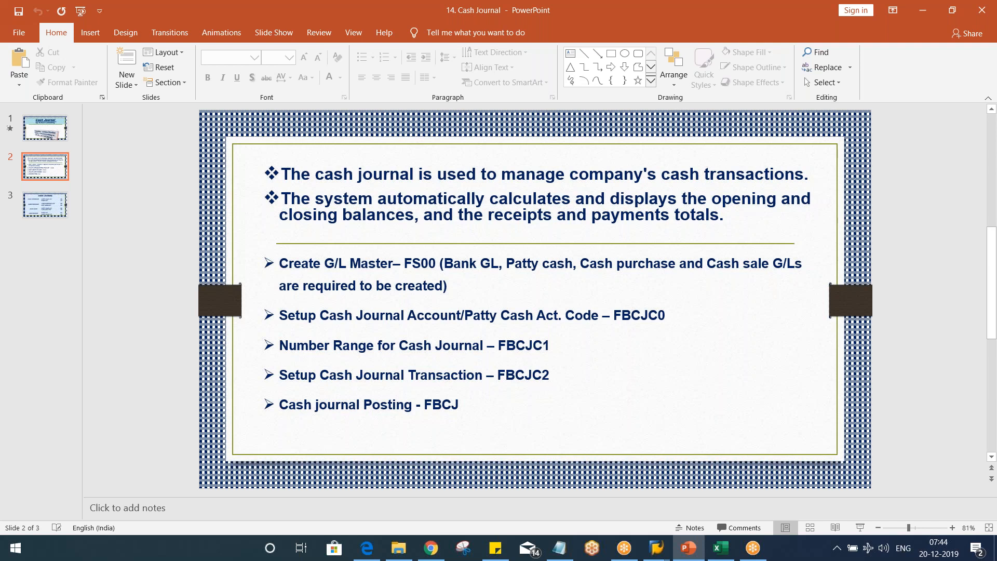
pyautogui.doubleClick(626, 314)
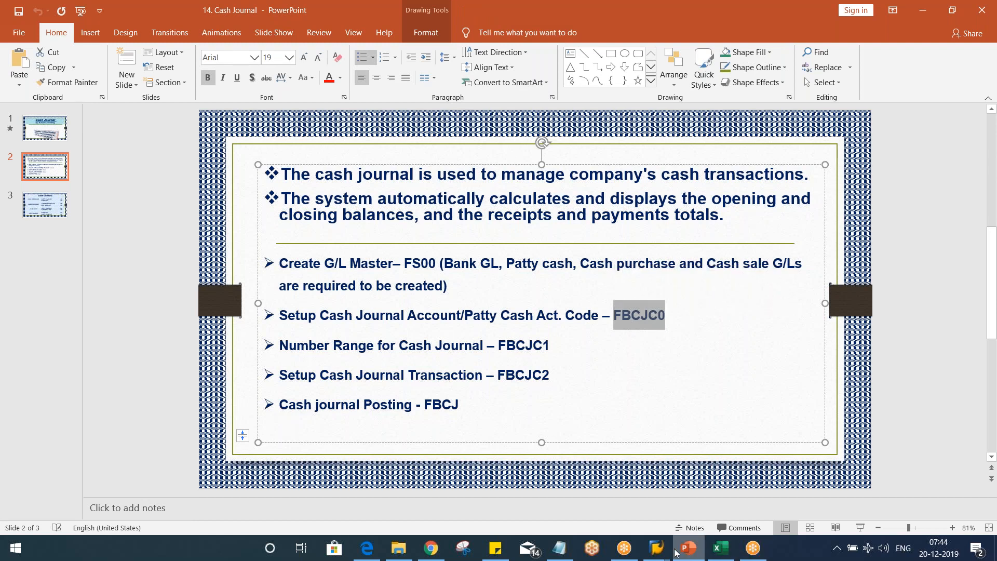
pyautogui.moveTo(665, 551)
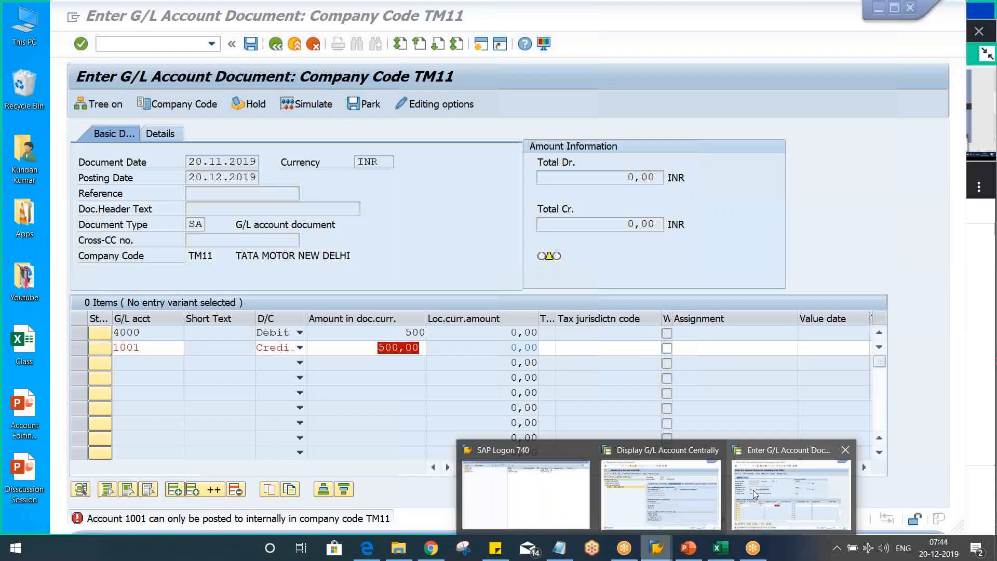
pyautogui.click(753, 490)
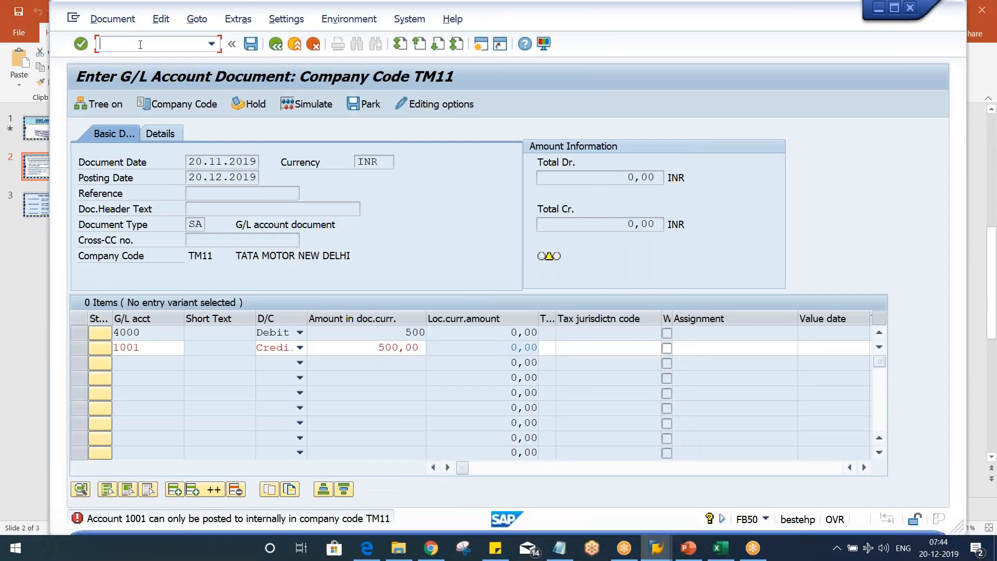
pyautogui.write('/NFBCJC0')
pyautogui.press('Return')
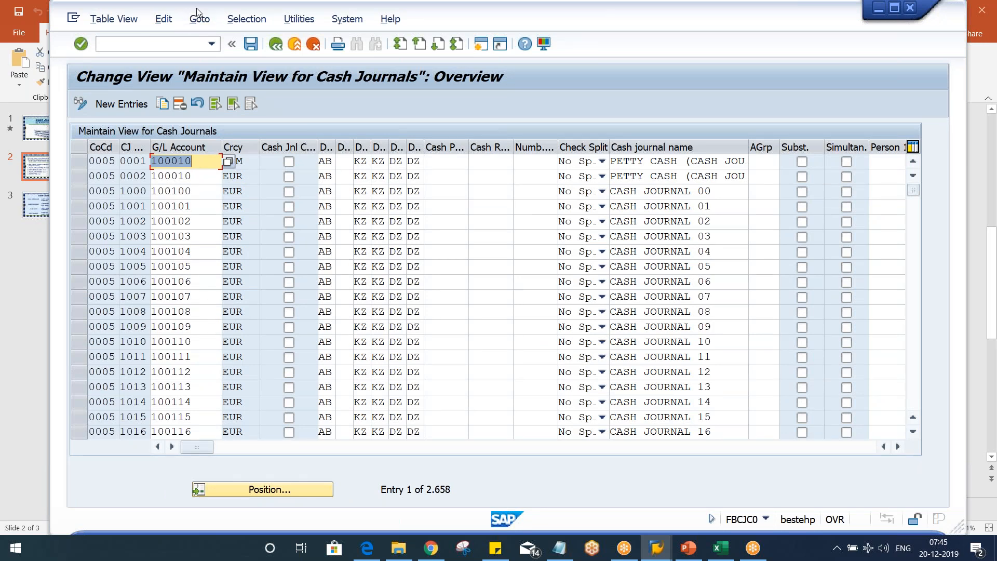
# - Copy cash journal entry 0001 of company code 0005, setting both the company code and the CJ number of the copy to TM11
pyautogui.moveTo(206, 8); pyautogui.dragTo(235, 9)
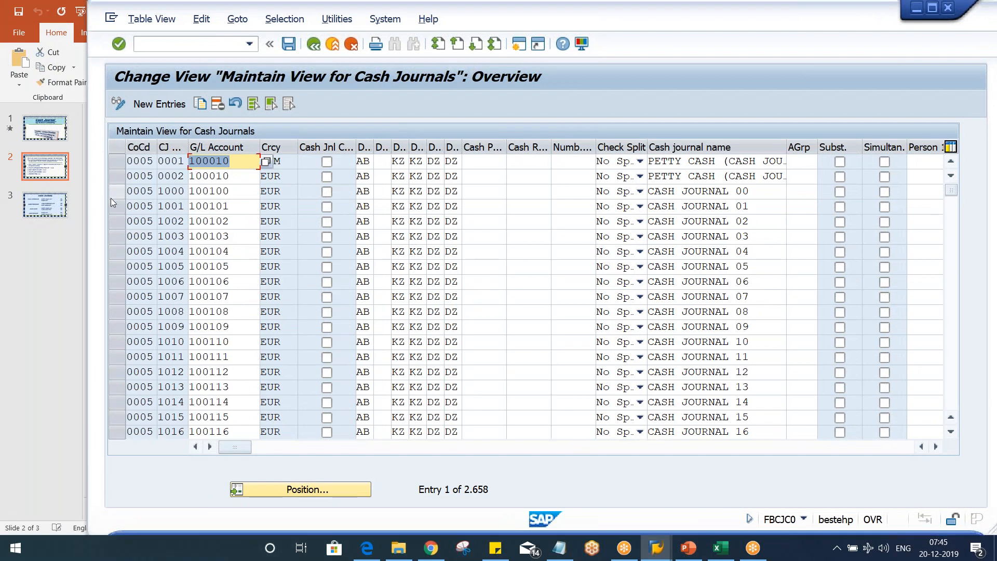
pyautogui.click(113, 160)
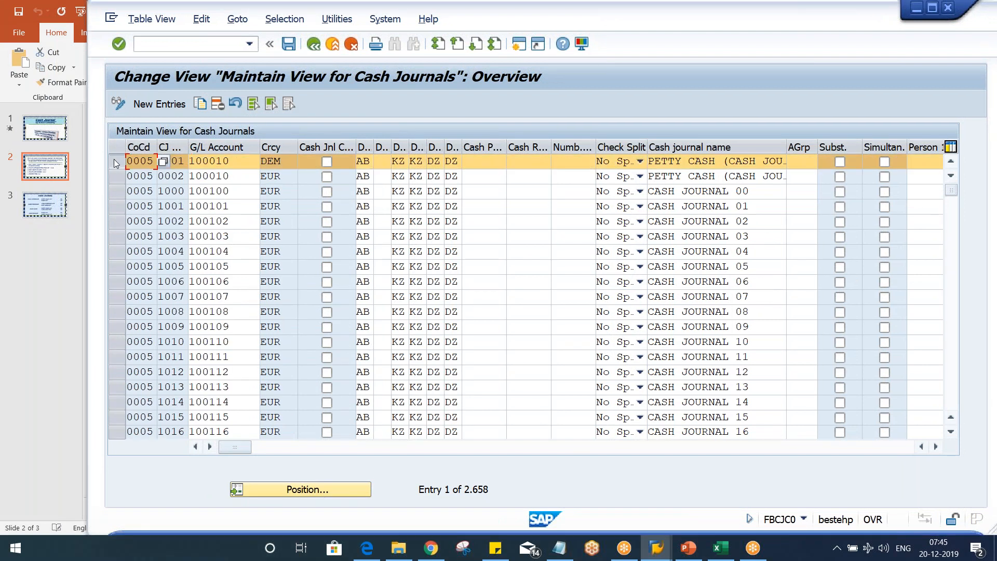
pyautogui.click(199, 105)
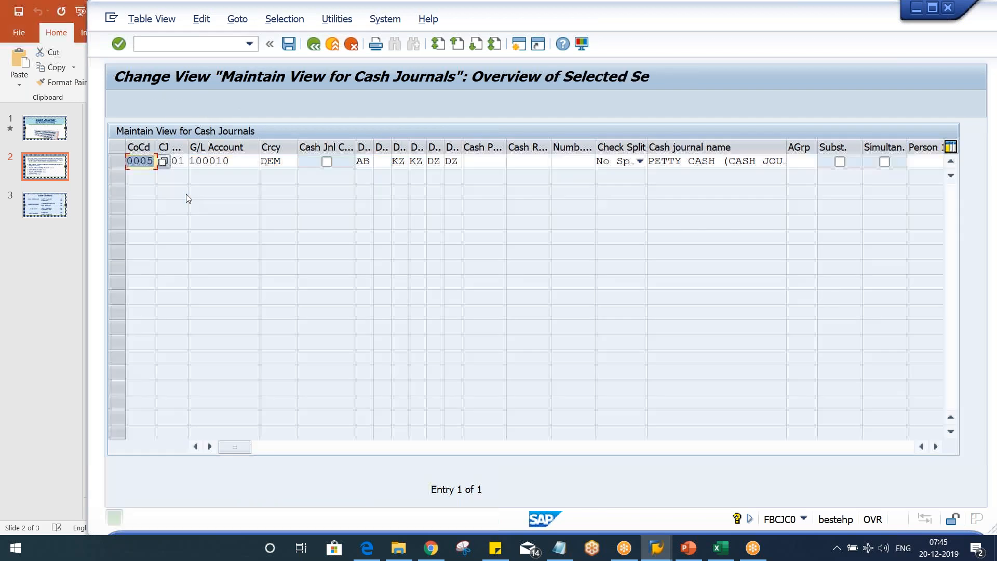
pyautogui.write('T')
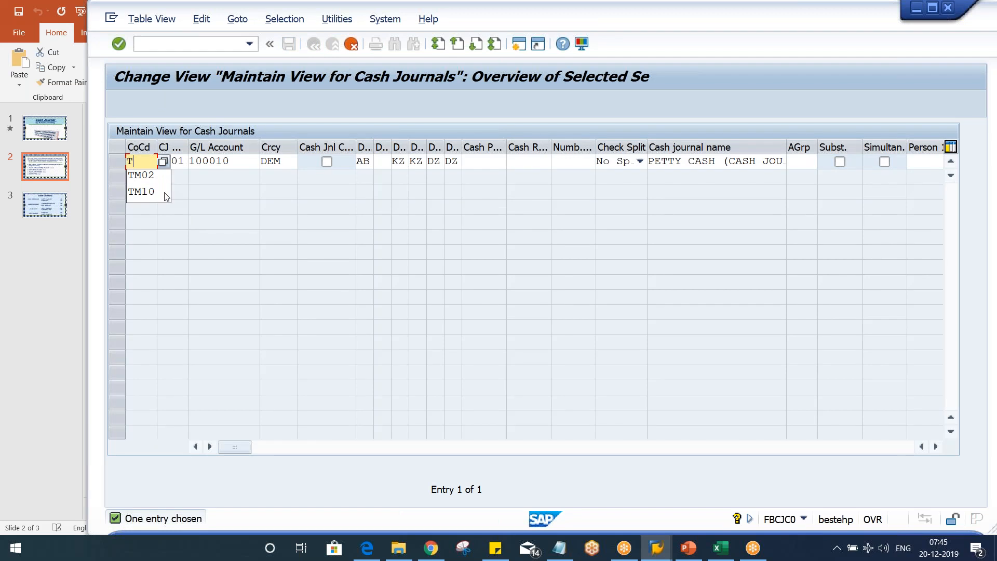
pyautogui.write('M11')
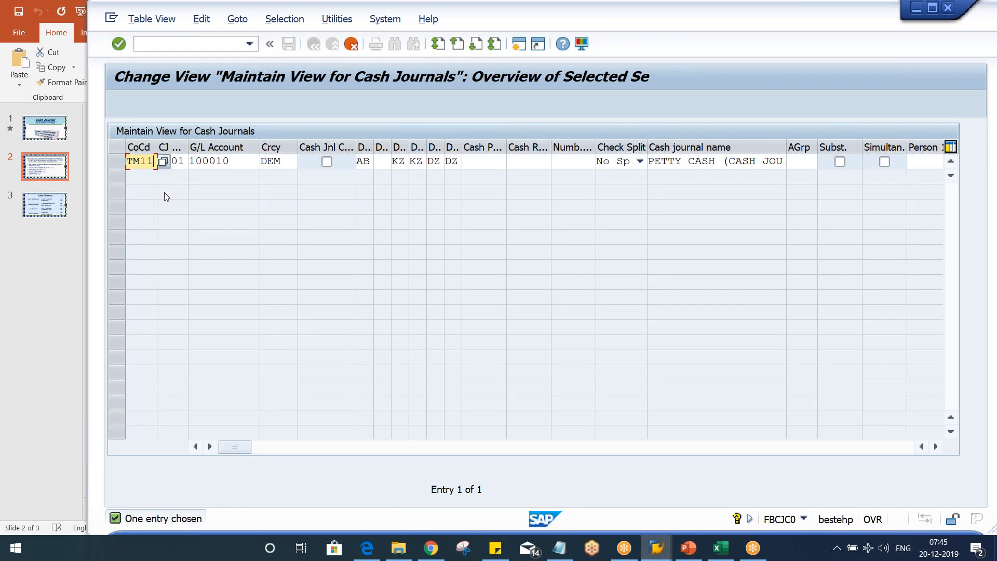
pyautogui.press('Tab')
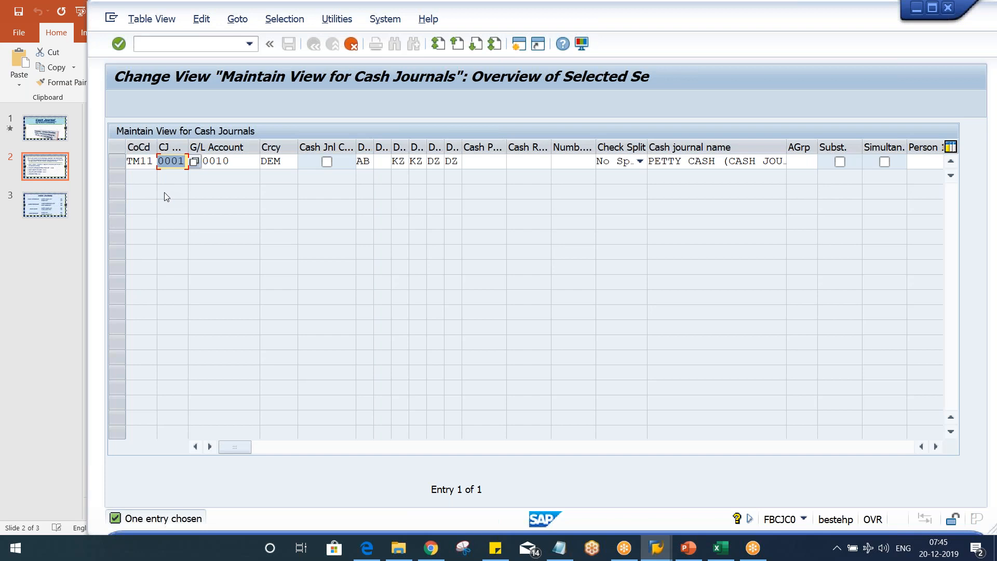
pyautogui.write('TM11')
pyautogui.press('Tab')
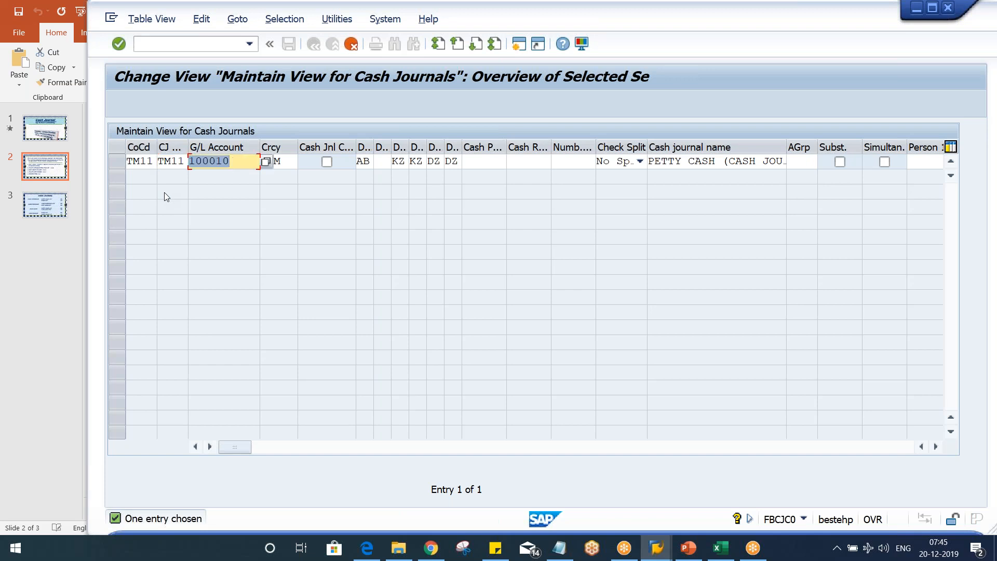
# - Assign G/L account 1001 and currency INR to the copied cash journal, and set its first document type to SA
pyautogui.write('100')
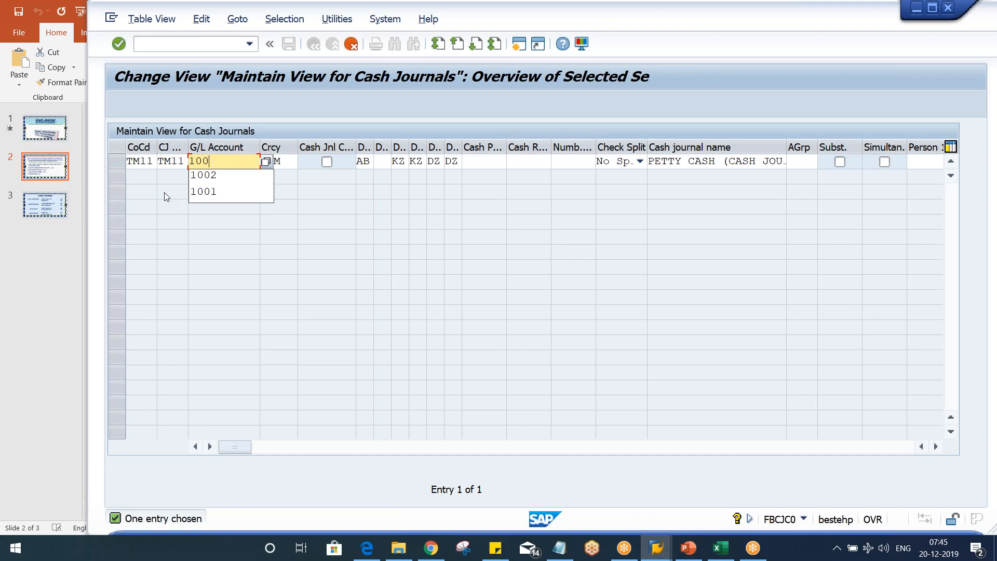
pyautogui.write('1')
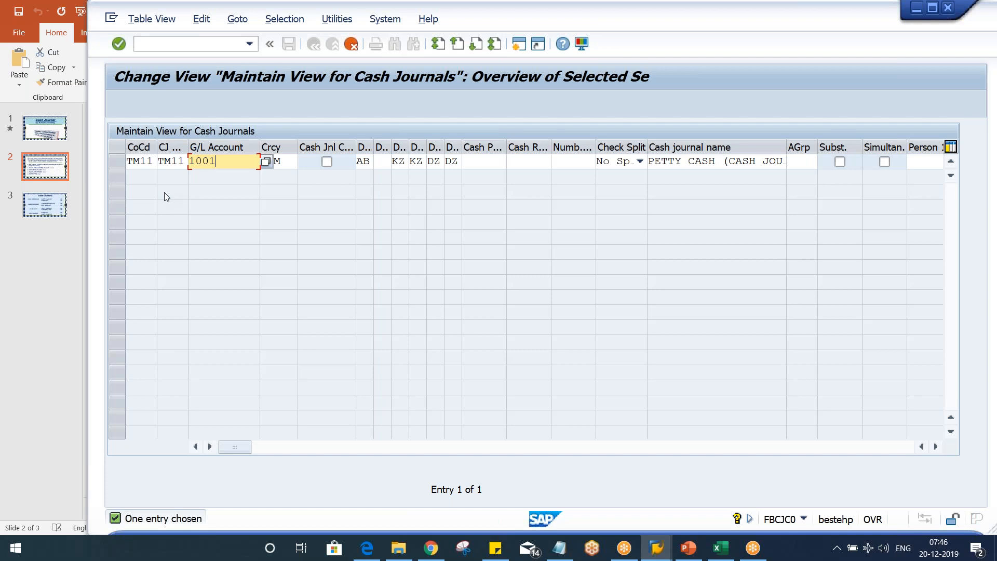
pyautogui.press('Tab')
pyautogui.press('BackSpace')
pyautogui.press('Down')
pyautogui.press('Return')
pyautogui.press('Tab')
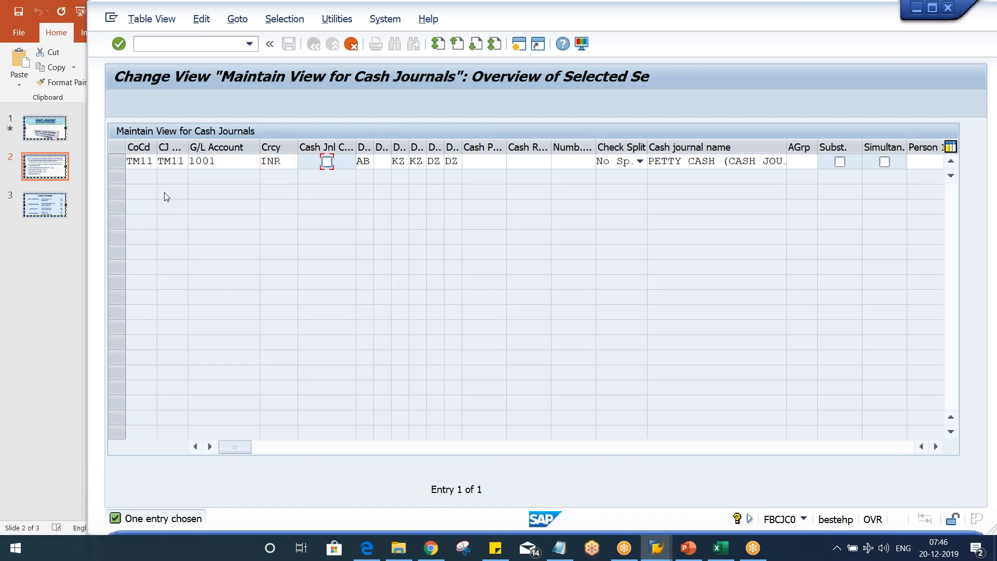
pyautogui.press('Tab')
pyautogui.write('SA')
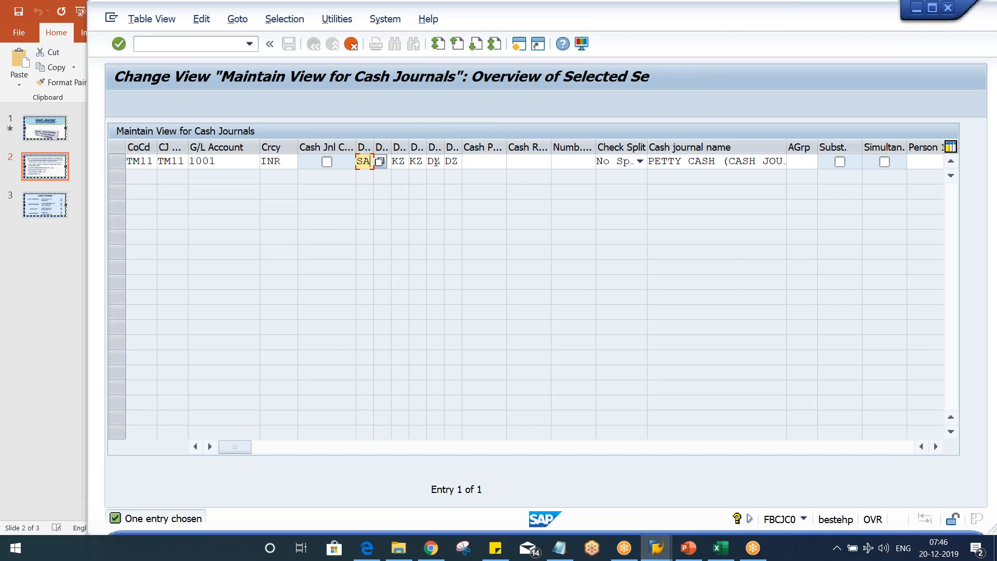
# - Examine the document types of the cash journal entry, including the KZ and DZ values
pyautogui.click(398, 161)
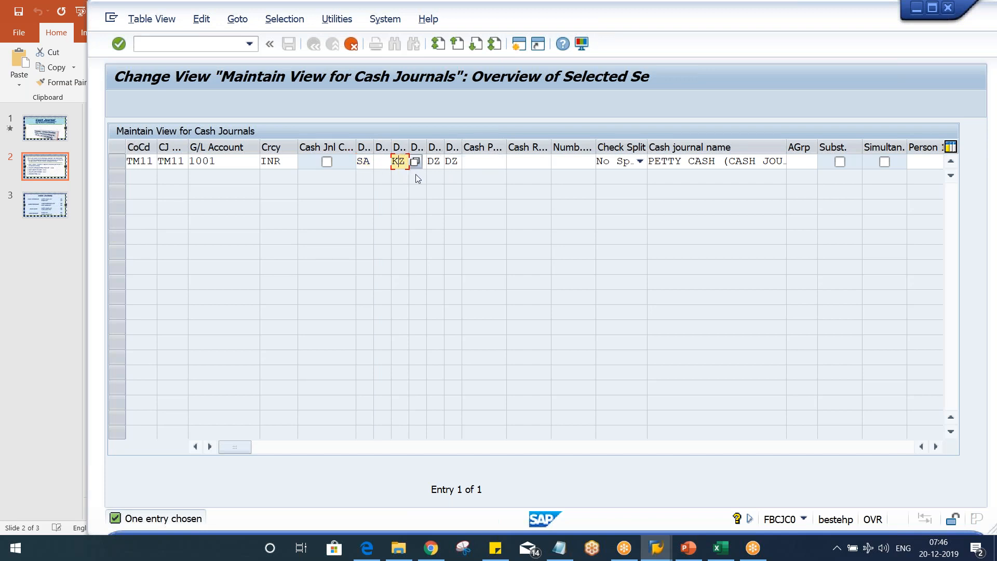
pyautogui.click(434, 165)
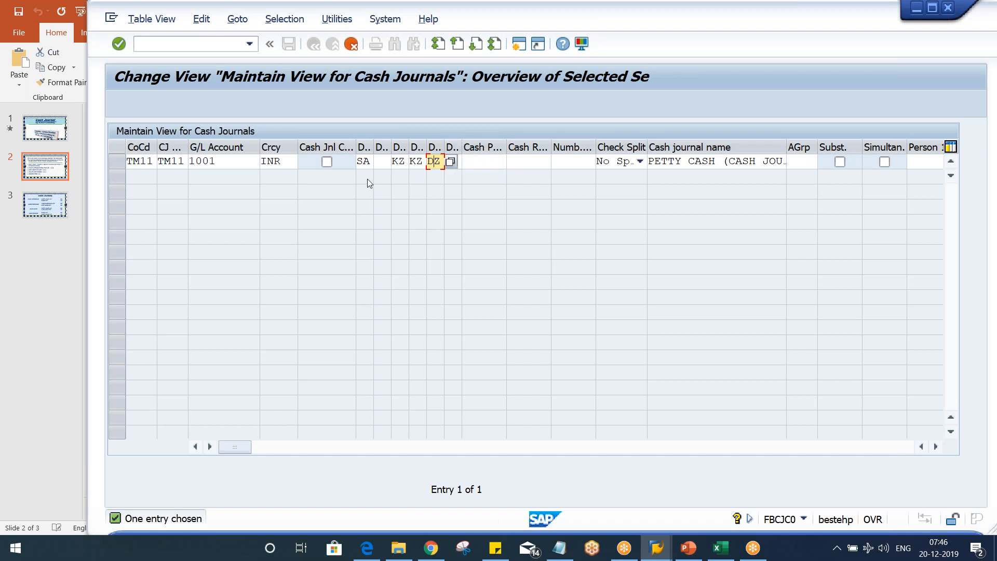
pyautogui.click(398, 162)
pyautogui.click(452, 161)
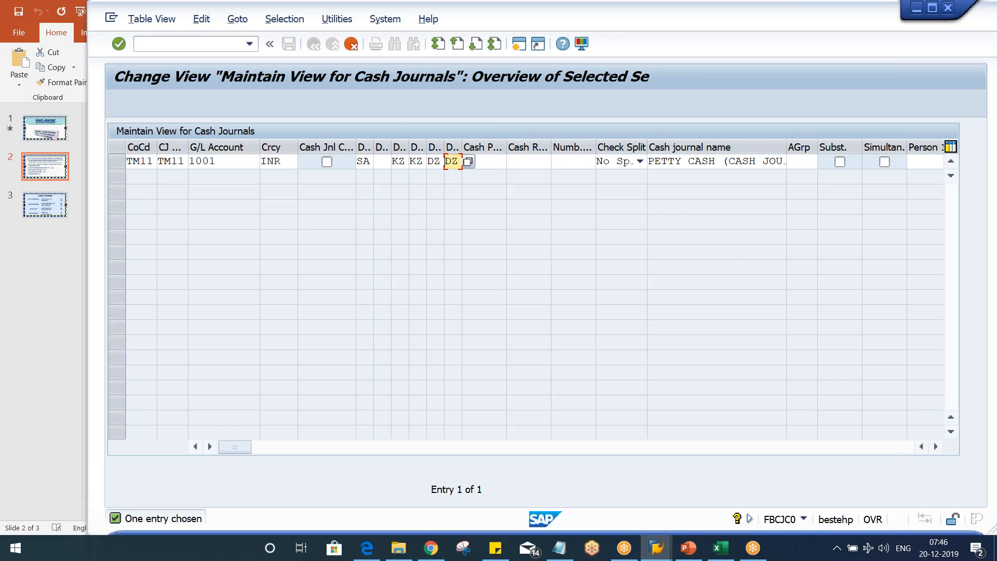
pyautogui.click(440, 162)
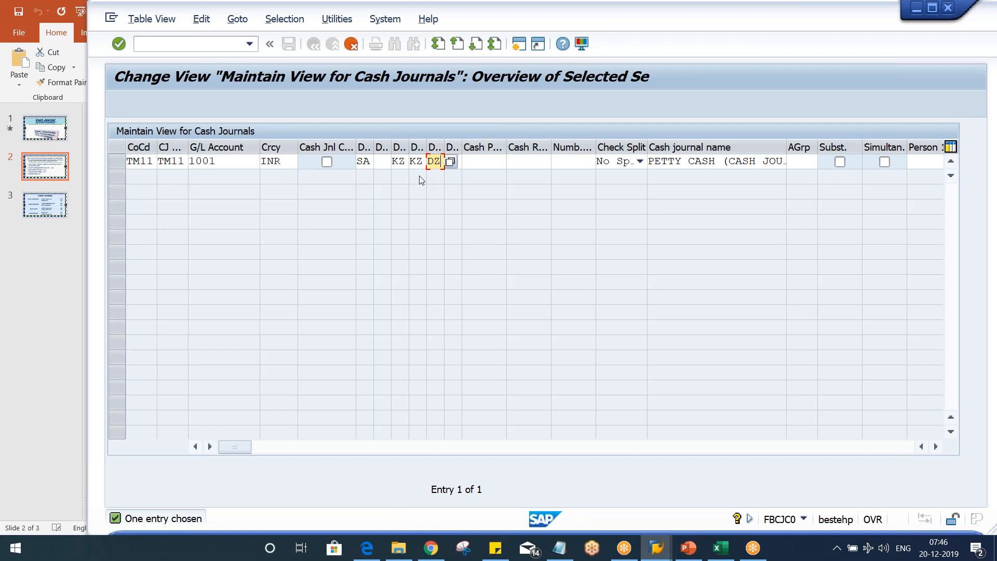
pyautogui.hotkey('shift', 'Tab')
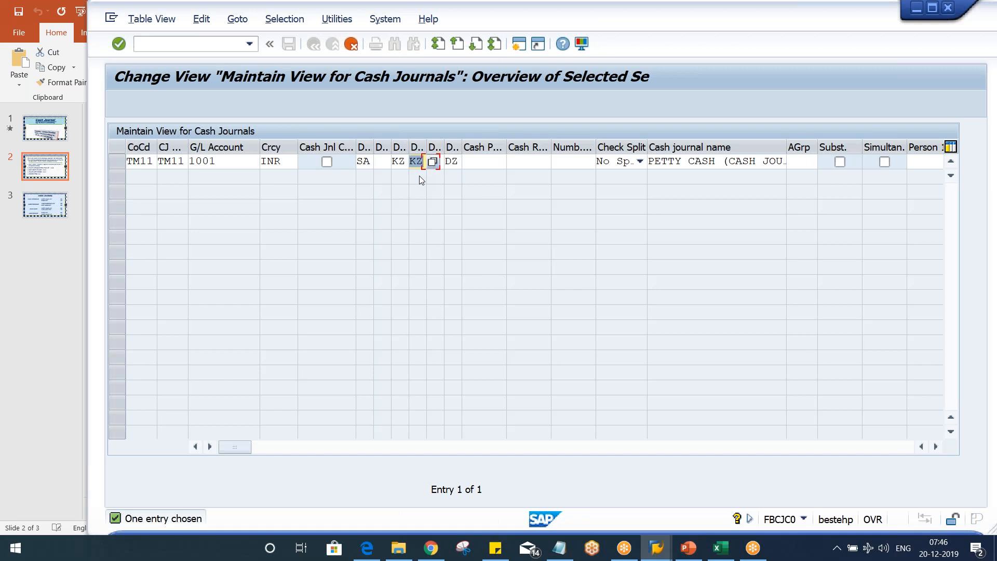
pyautogui.hotkey('shift', 'Tab')
pyautogui.hotkey('shift', 'Tab')
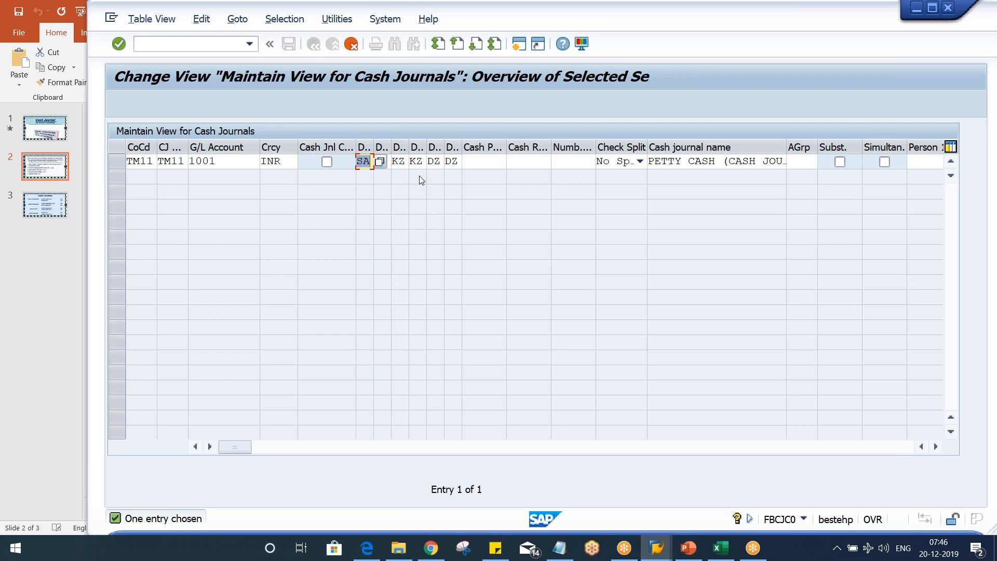
# - Clear the copied cash journal name from the new entry
pyautogui.press('Tab')
pyautogui.press('Tab')
pyautogui.press('Tab')
pyautogui.press('Tab')
pyautogui.press('Tab')
pyautogui.press('Tab')
pyautogui.press('Tab')
pyautogui.press('Tab')
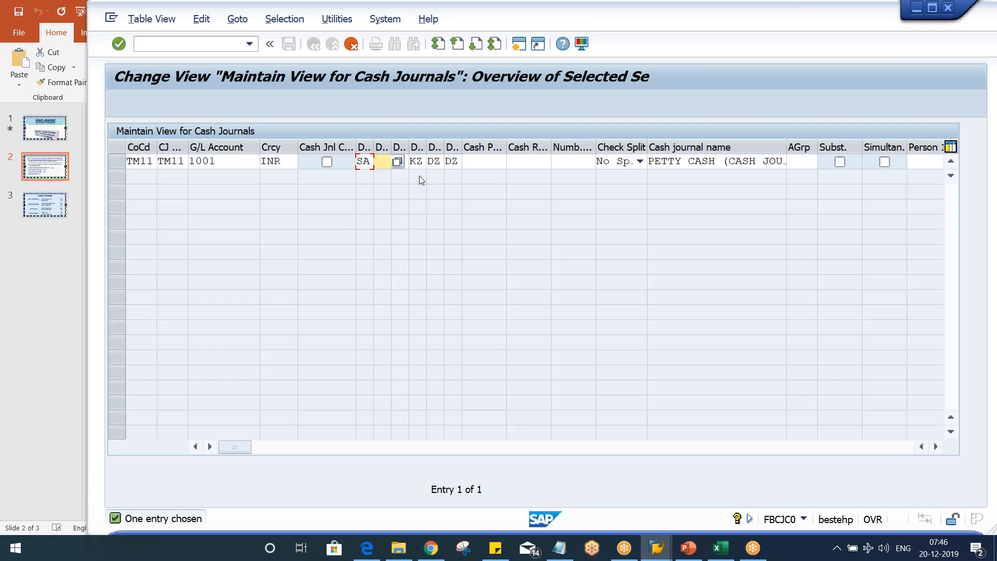
pyautogui.press('Tab')
pyautogui.press('Tab')
pyautogui.press('Delete')
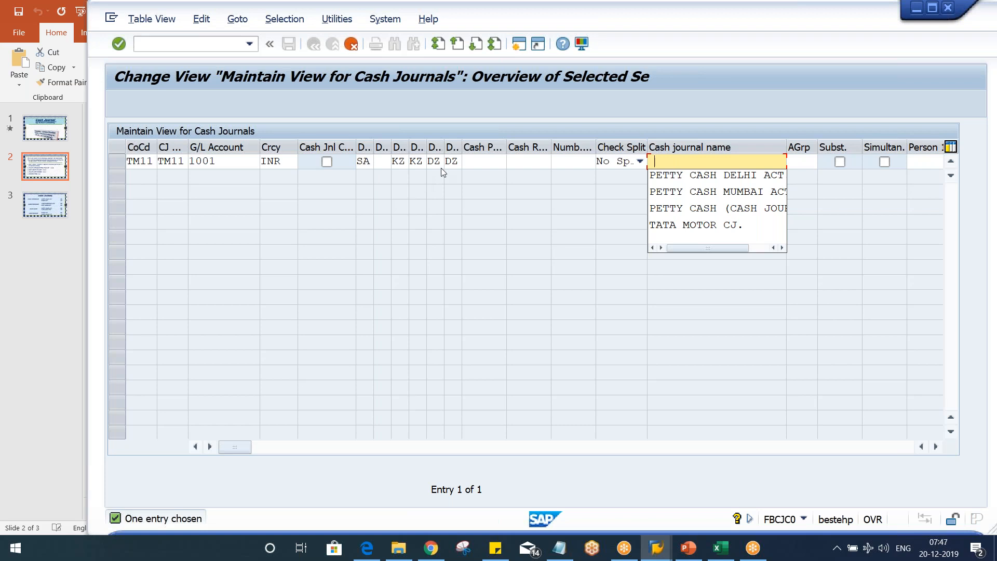
pyautogui.click(785, 39)
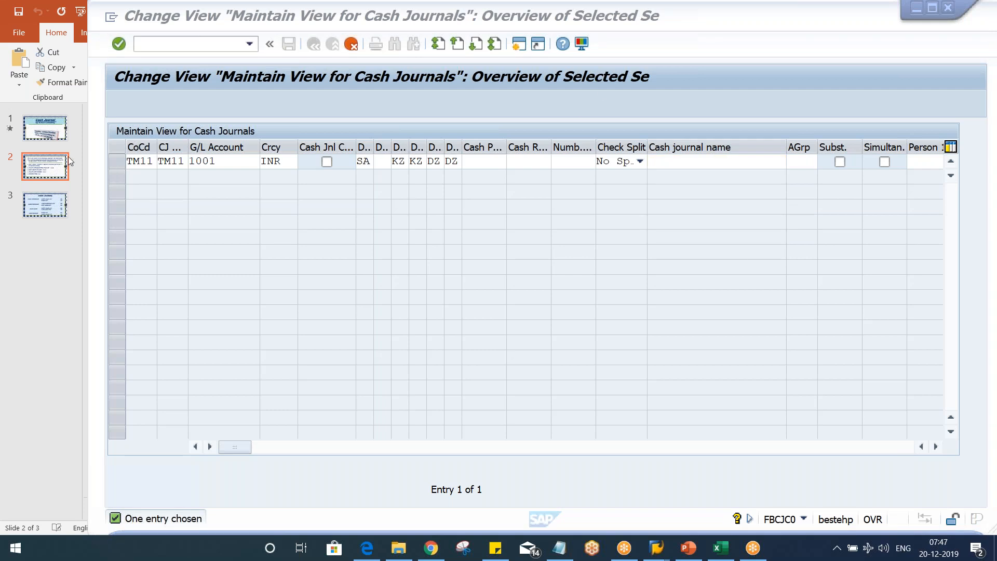
# - View the TATA MOTOR area on Sheet4 of the Class workbook in Excel and return to the SAP cash journal entry
pyautogui.click(169, 162)
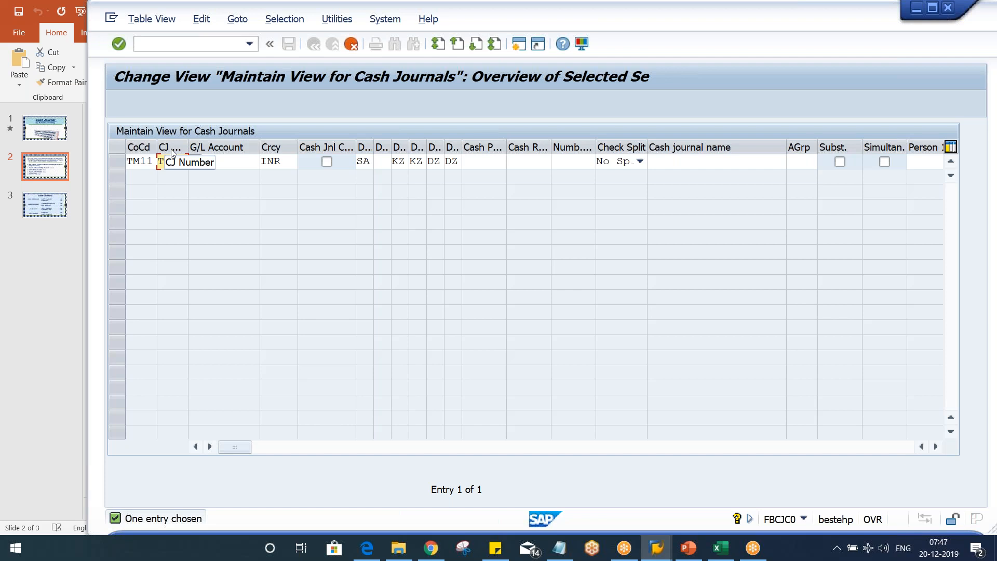
pyautogui.click(721, 552)
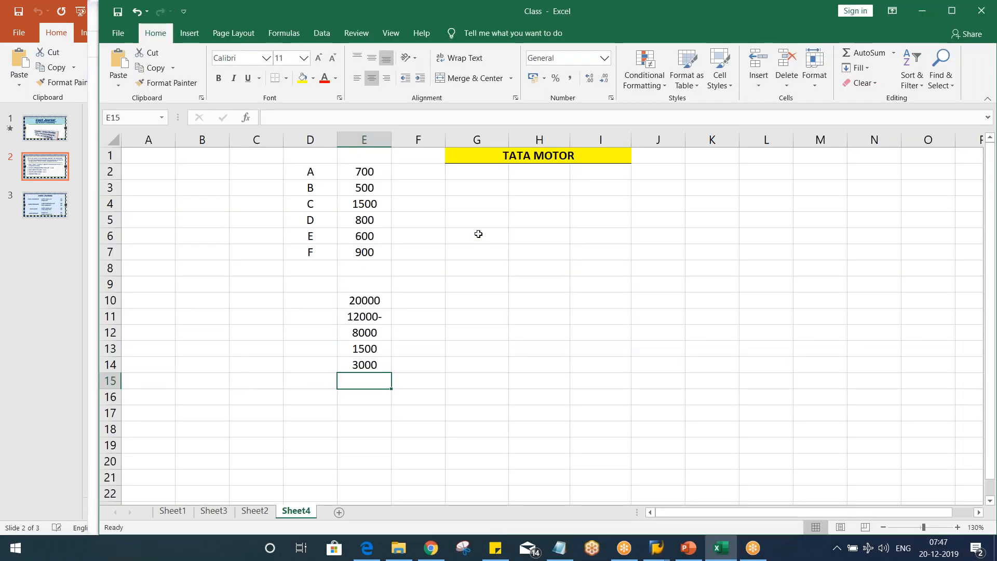
pyautogui.click(479, 235)
pyautogui.click(481, 199)
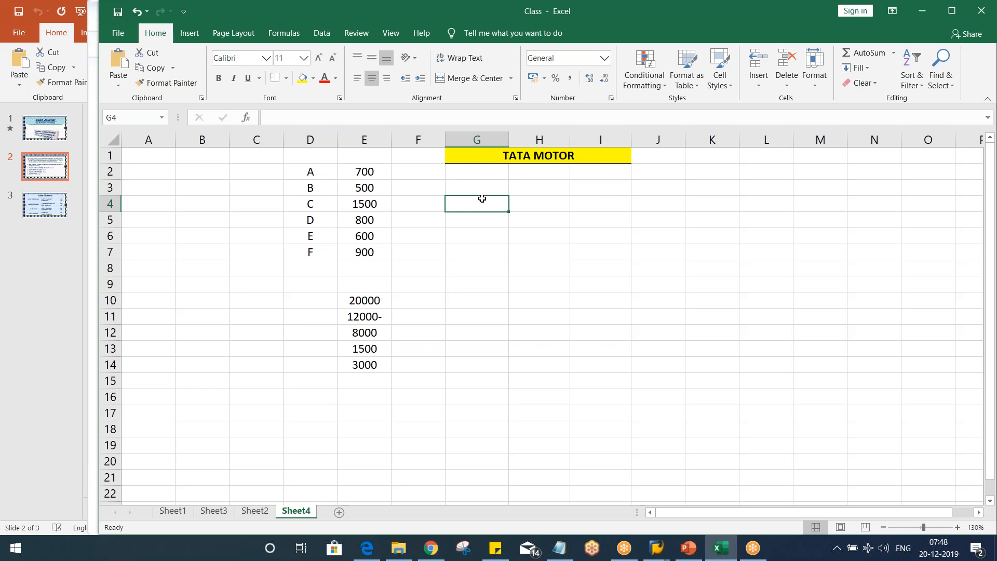
pyautogui.hotkey('alt', 'Tab')
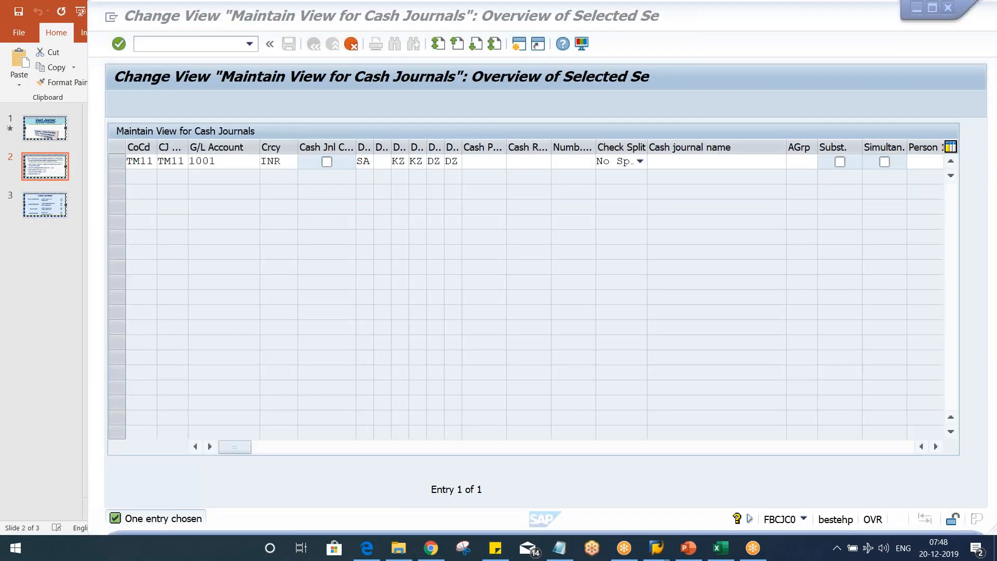
# - Set the CJ number of the new cash journal to M11 and confirm the entry
pyautogui.click(171, 161)
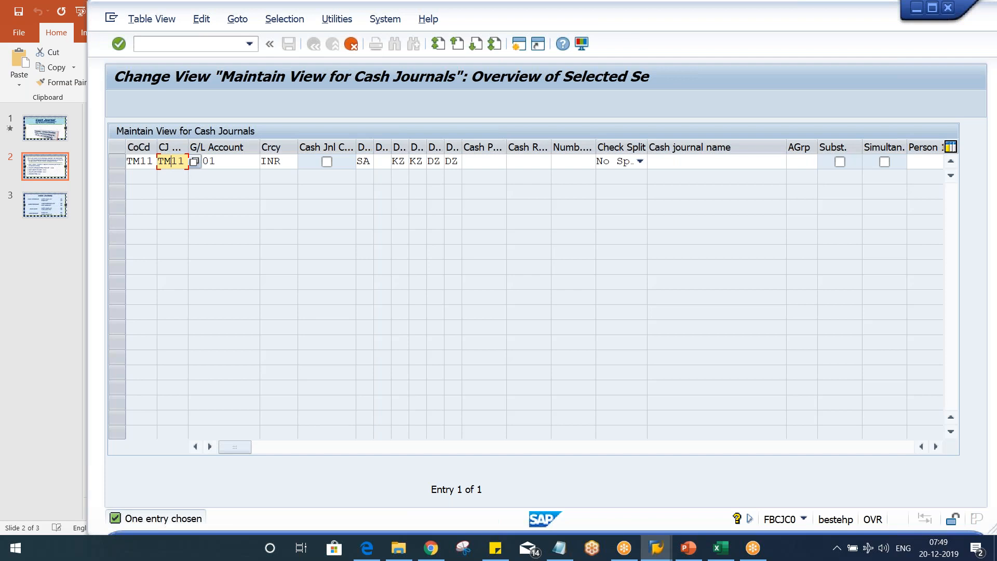
pyautogui.press('BackSpace')
pyautogui.press('BackSpace')
pyautogui.press('BackSpace')
pyautogui.write('M11')
pyautogui.press('Return')
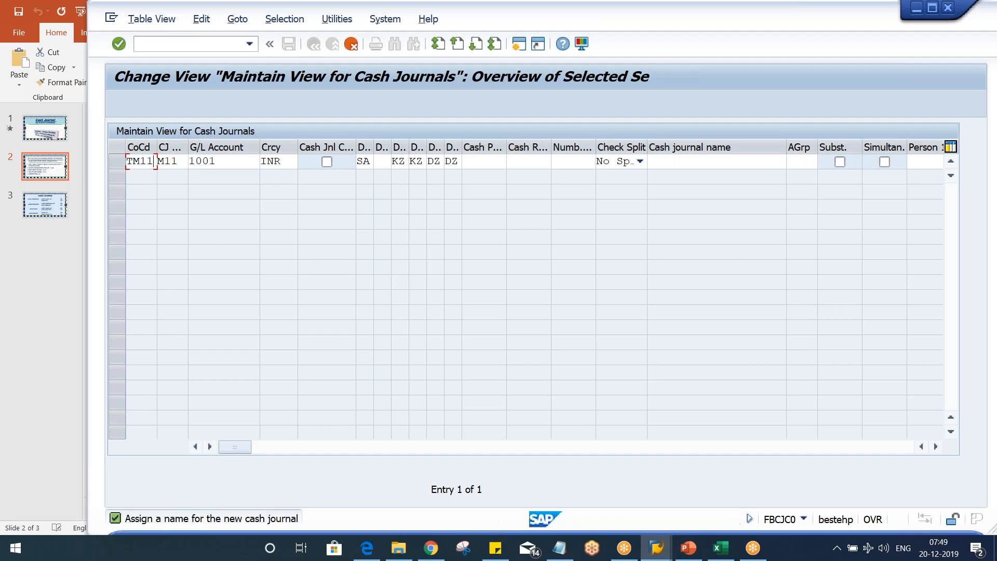
pyautogui.press('Return')
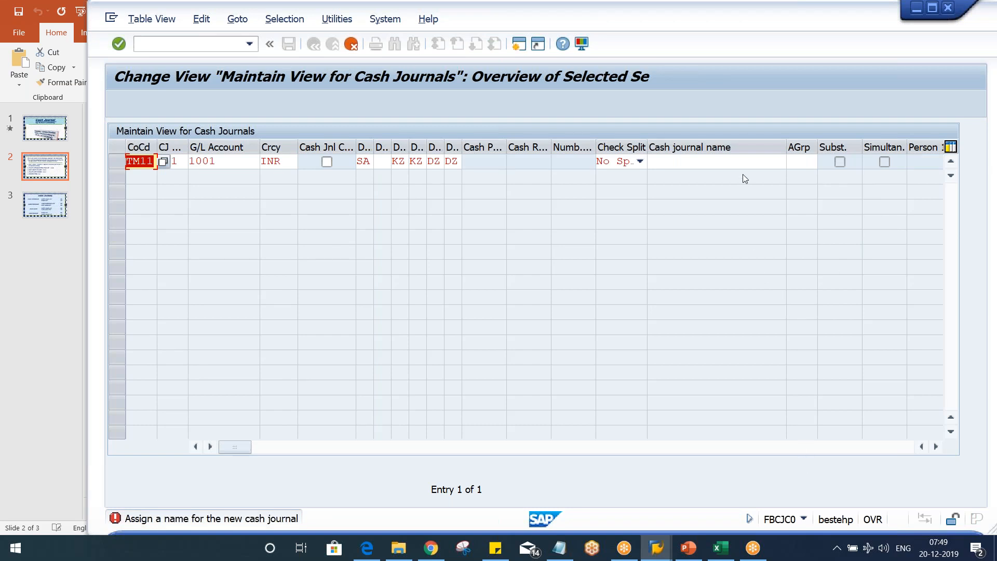
# - Name the new M11 cash journal PETTY CASH MUMBAI ACT. and save the entry
pyautogui.click(744, 160)
pyautogui.write('C')
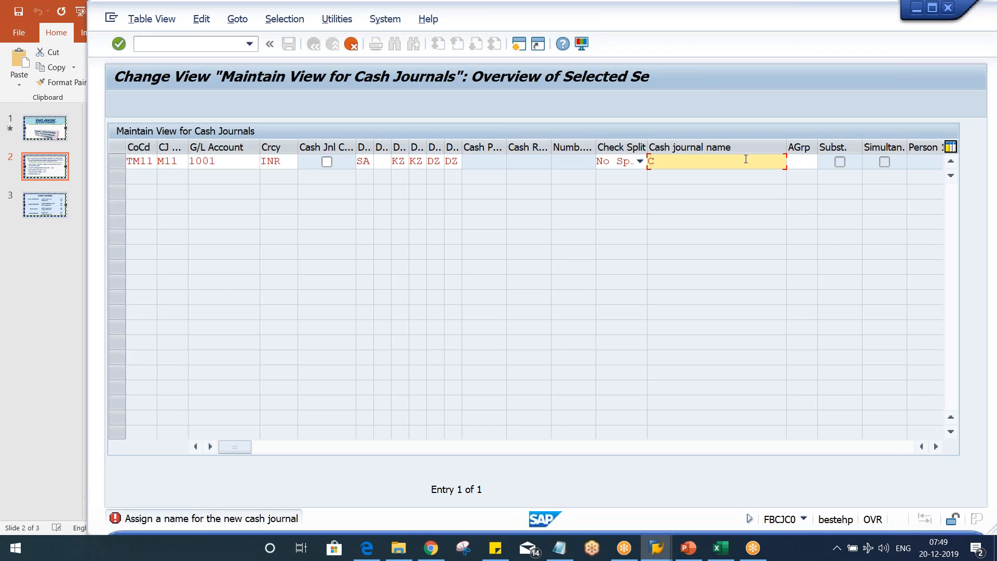
pyautogui.press('BackSpace')
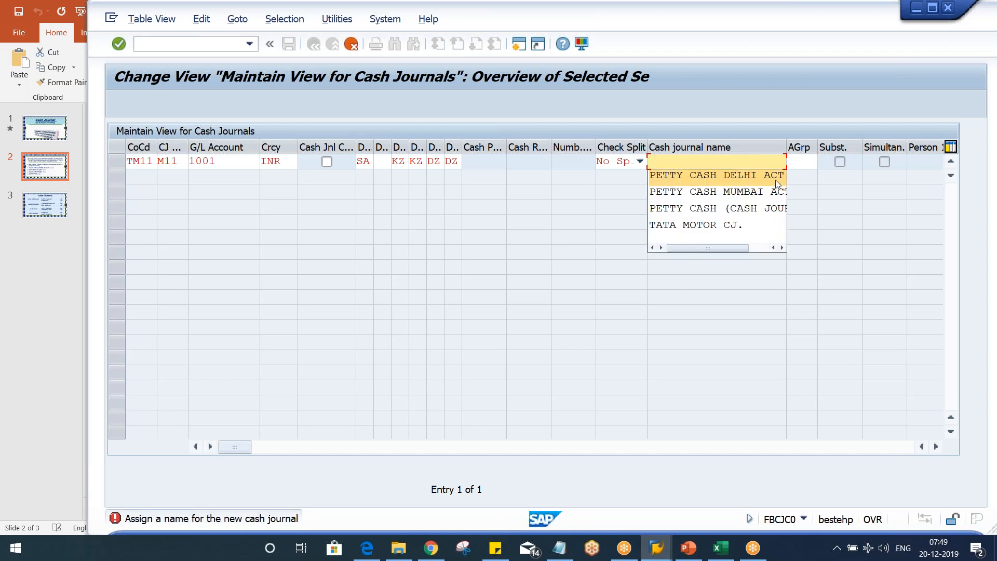
pyautogui.click(709, 192)
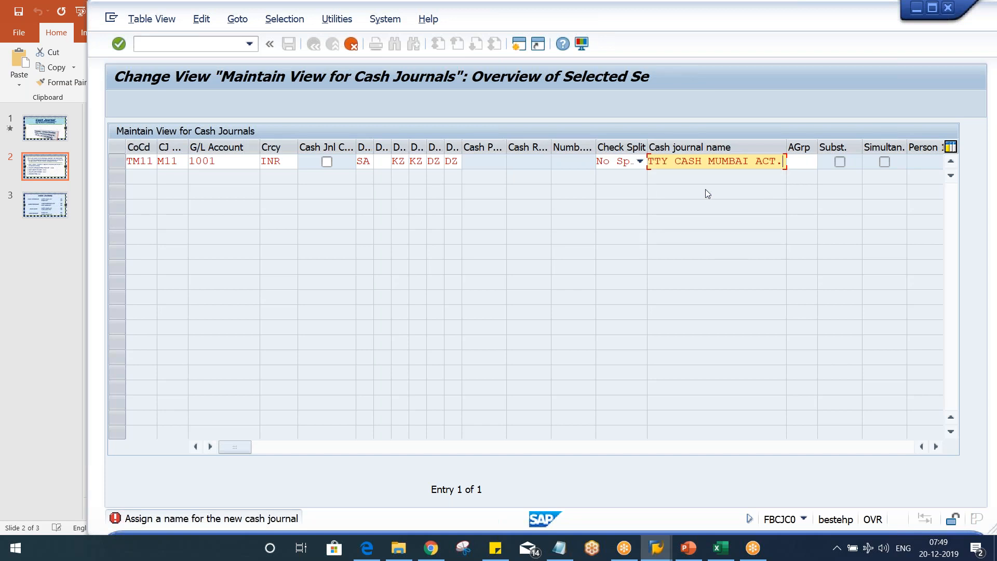
pyautogui.press('Return')
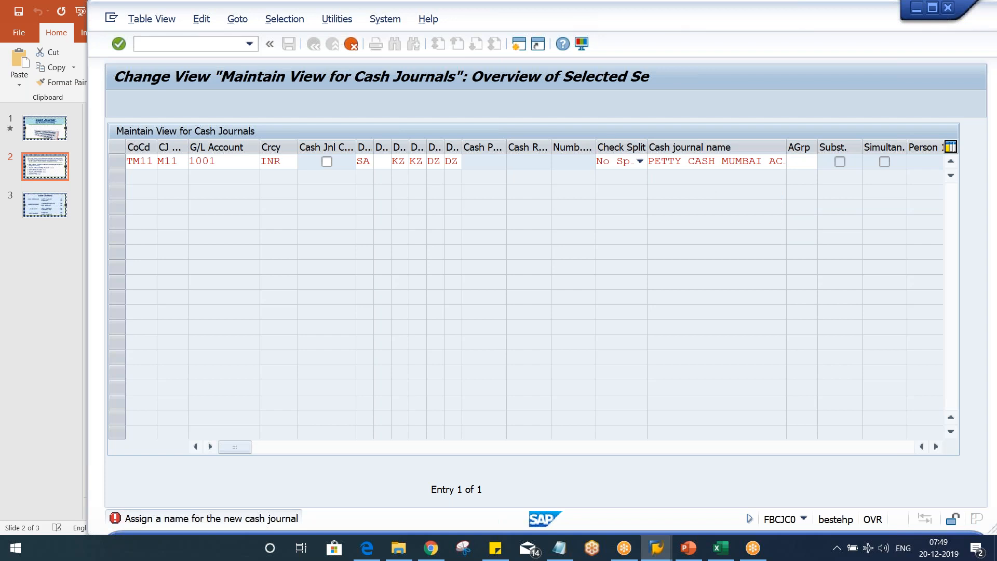
pyautogui.hotkey('ctrl', 's')
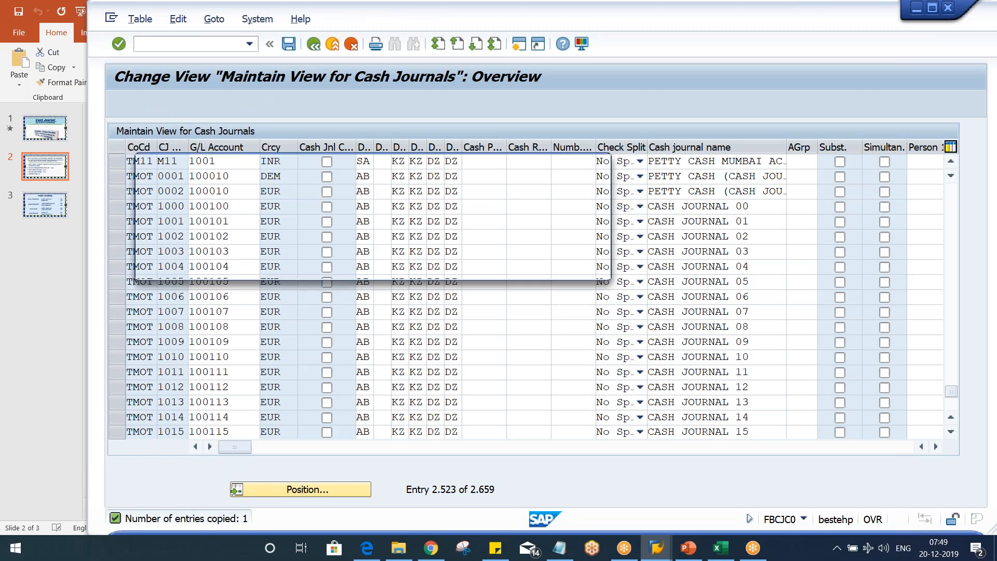
pyautogui.press('Return')
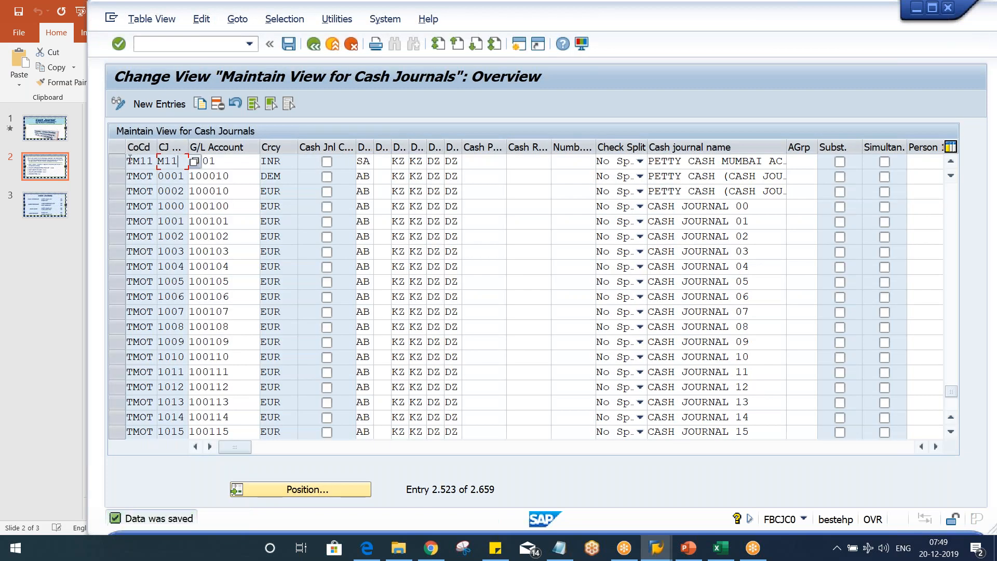
# - Copy the TM11 cash journal entry M11 to a new entry with CJ number D11 and save it
pyautogui.click(130, 159)
pyautogui.click(181, 162)
pyautogui.click(113, 160)
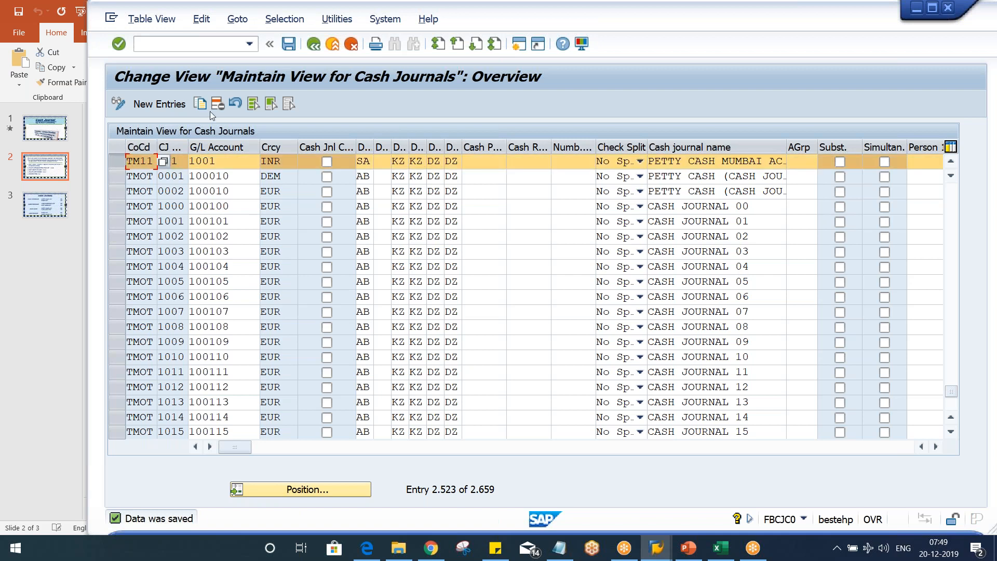
pyautogui.click(200, 104)
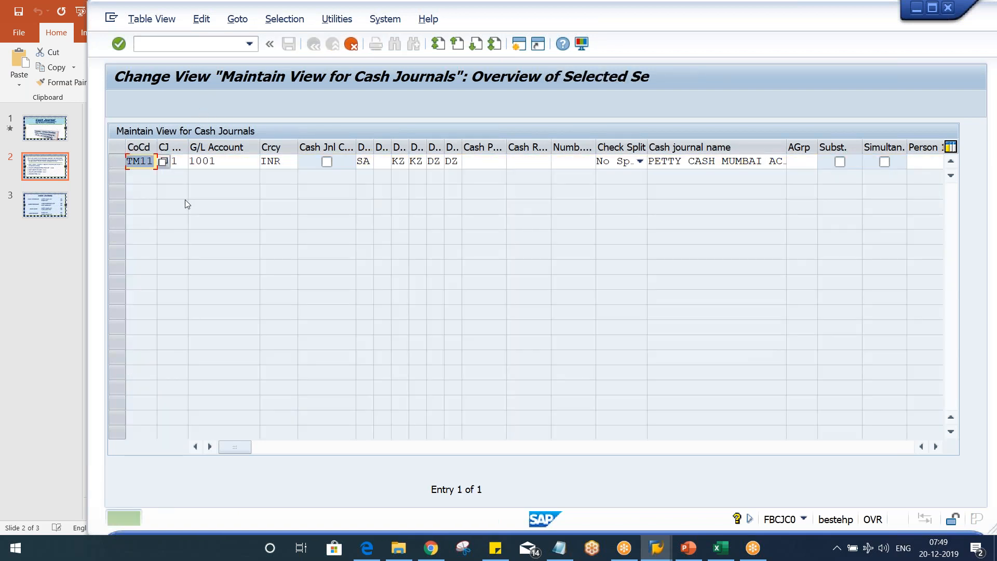
pyautogui.press('Tab')
pyautogui.write('D11')
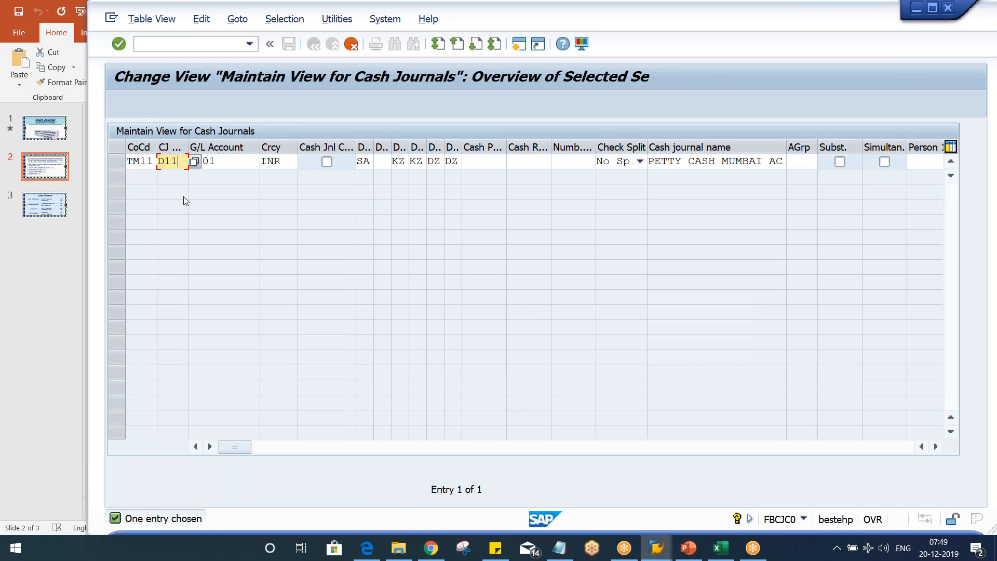
pyautogui.press('Return')
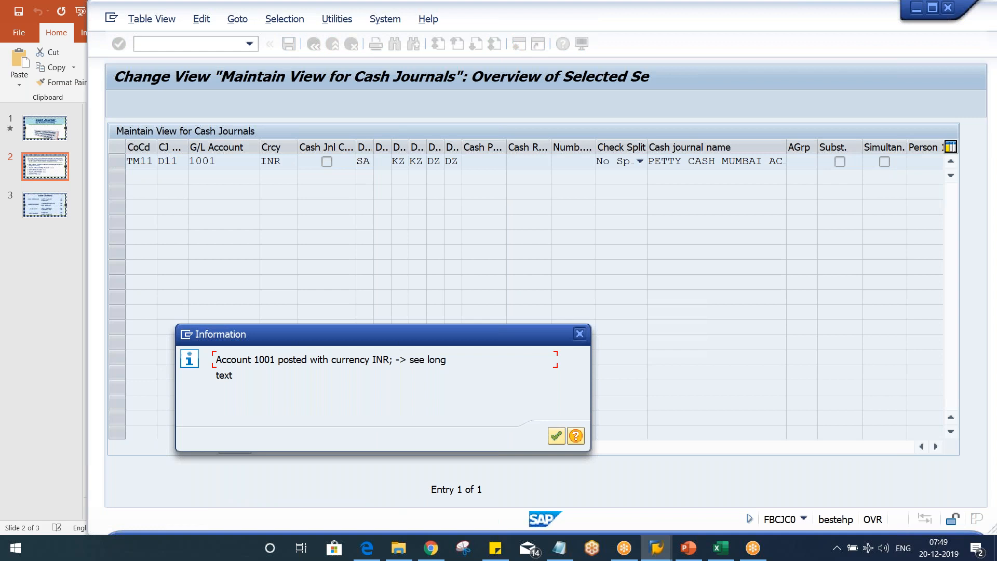
pyautogui.press('Return')
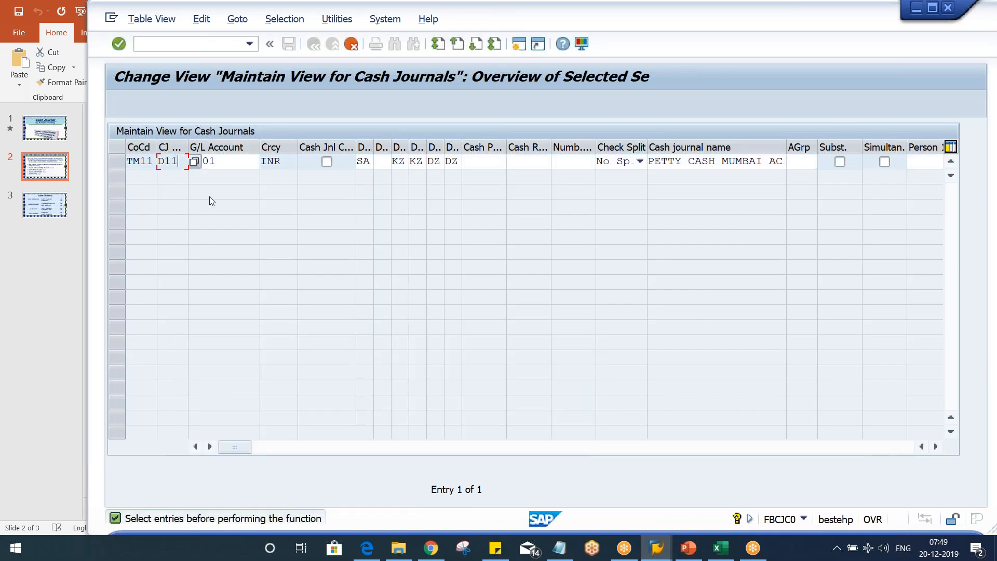
pyautogui.click(353, 47)
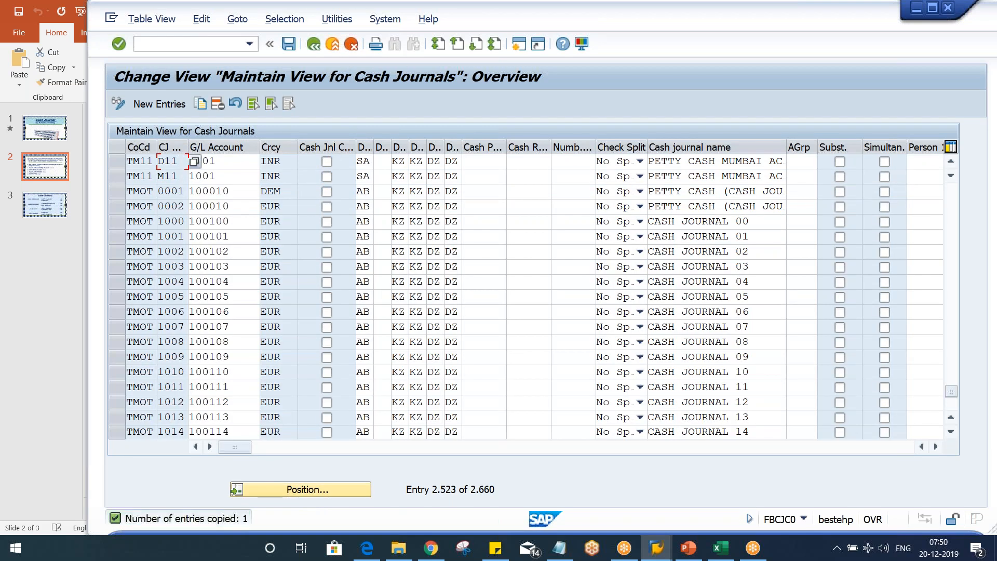
pyautogui.hotkey('ctrl', 's')
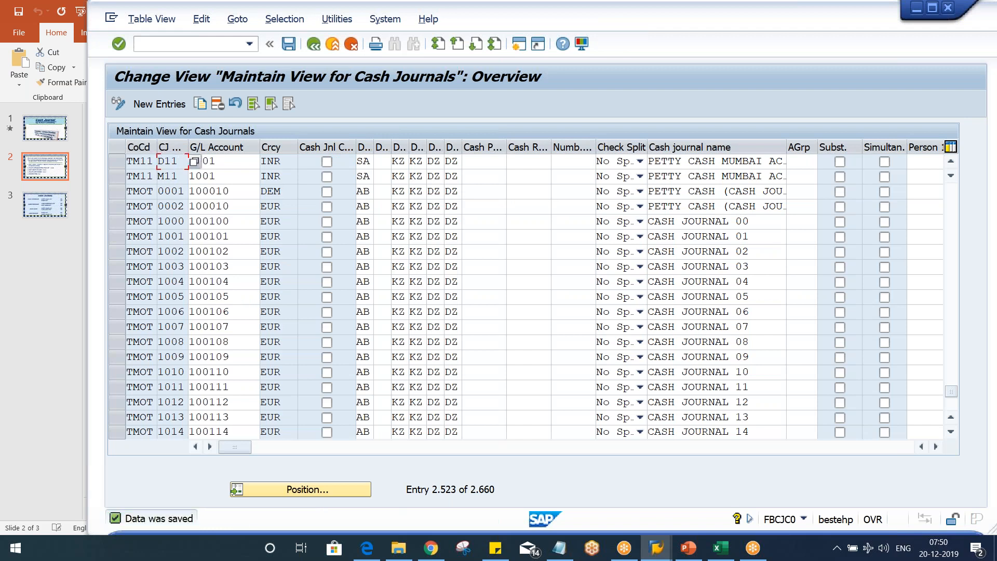
# - Examine the CJ numbers and G/L accounts of the TM11 cash journals D11 and M11
pyautogui.click(246, 162)
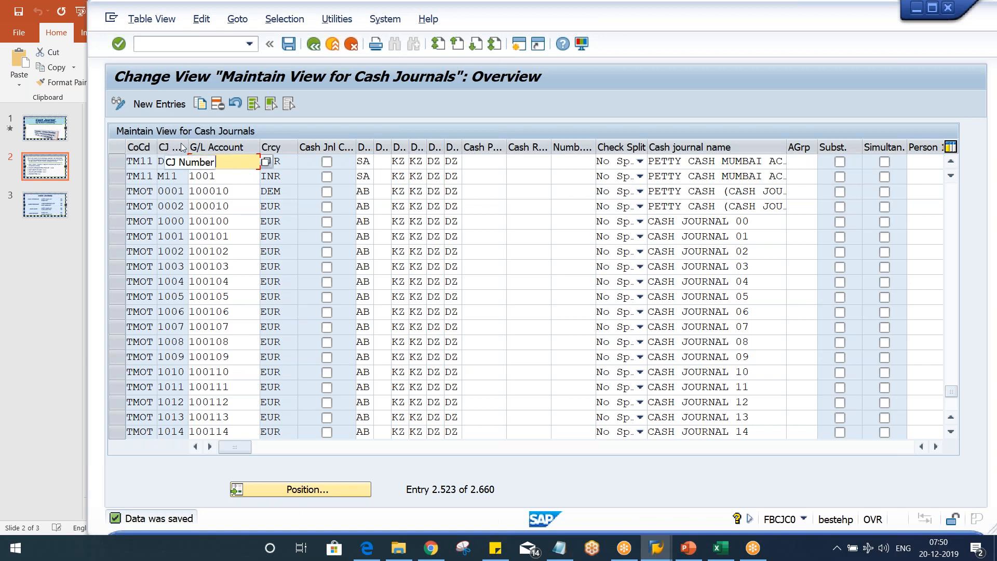
pyautogui.click(185, 162)
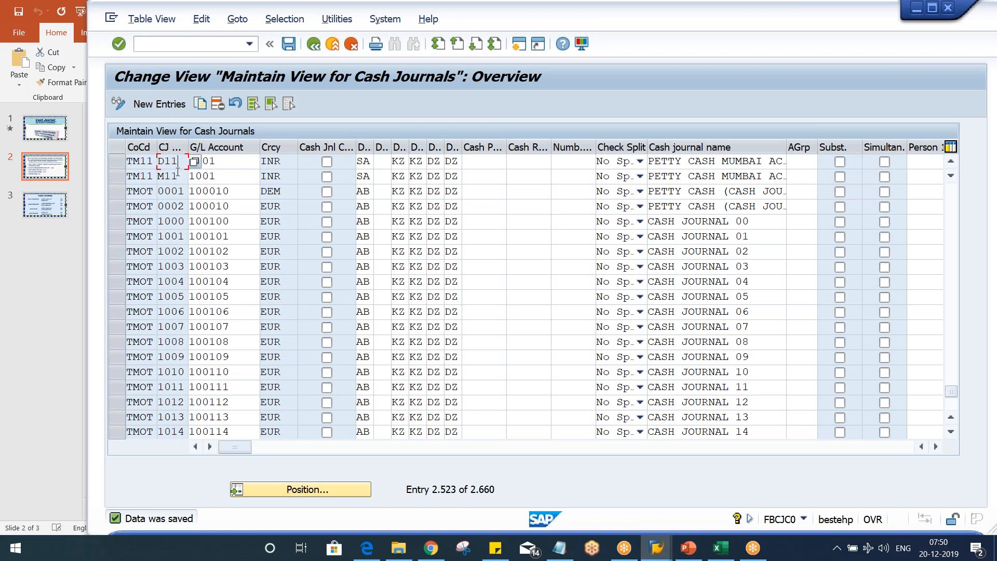
pyautogui.press('Tab')
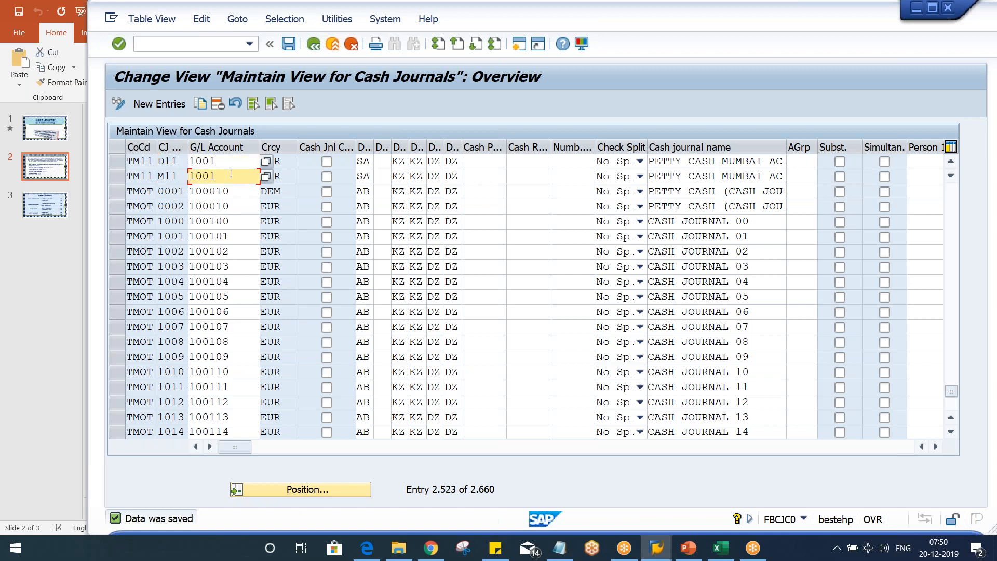
pyautogui.click(229, 176)
pyautogui.click(228, 165)
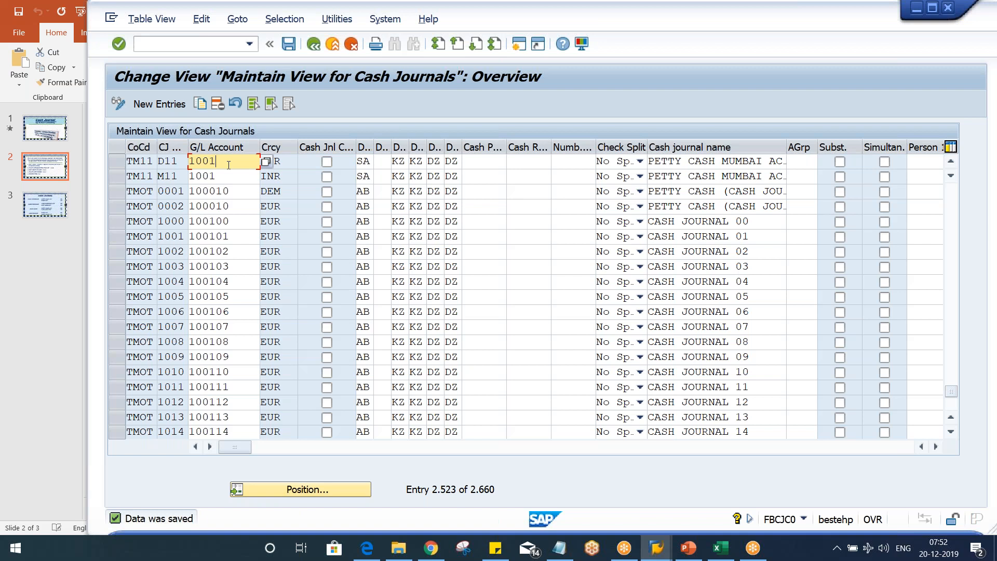
pyautogui.click(174, 163)
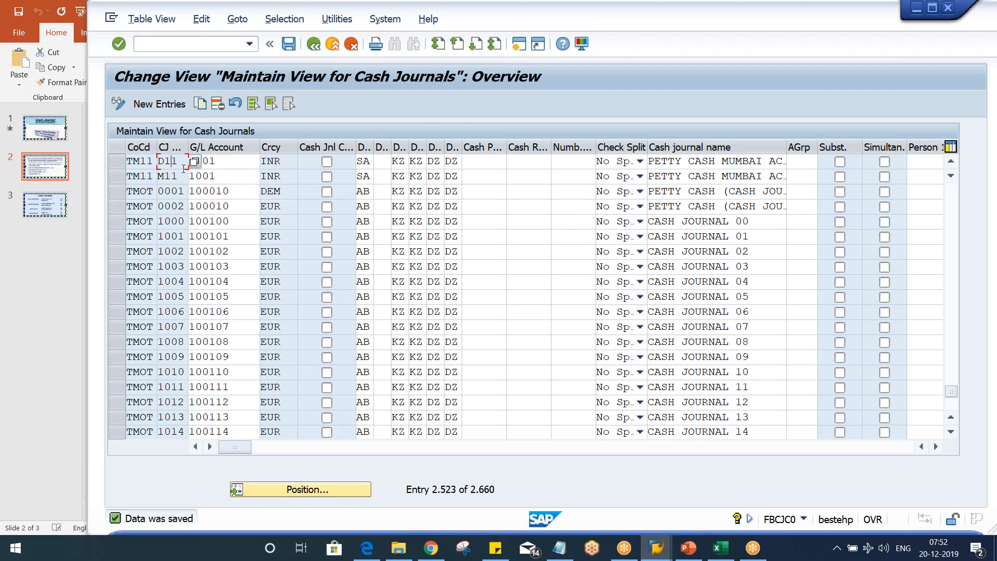
pyautogui.click(232, 176)
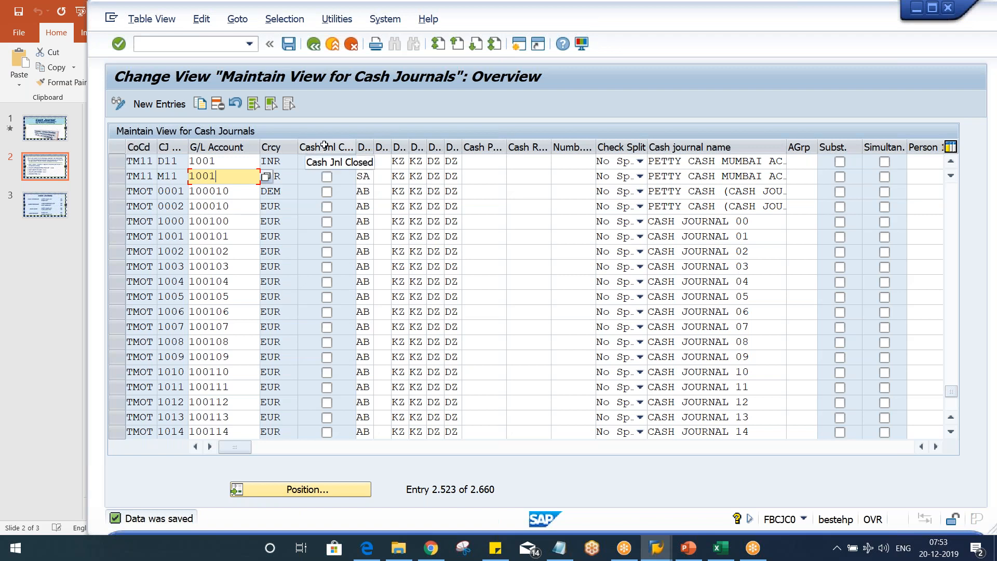
# - Mark cash journal M11 of company code TM11 as closed
pyautogui.click(327, 178)
pyautogui.click(327, 178)
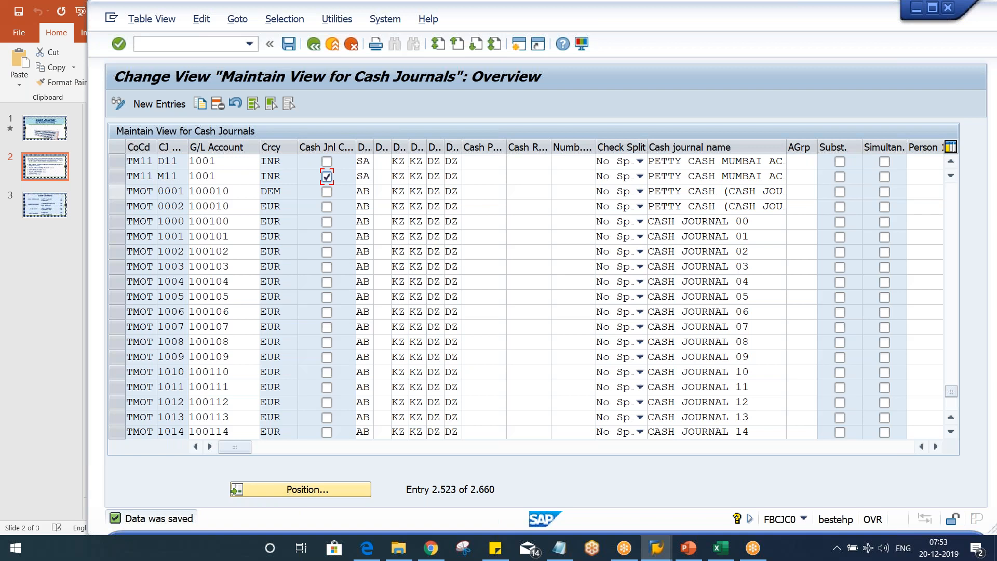
pyautogui.click(167, 172)
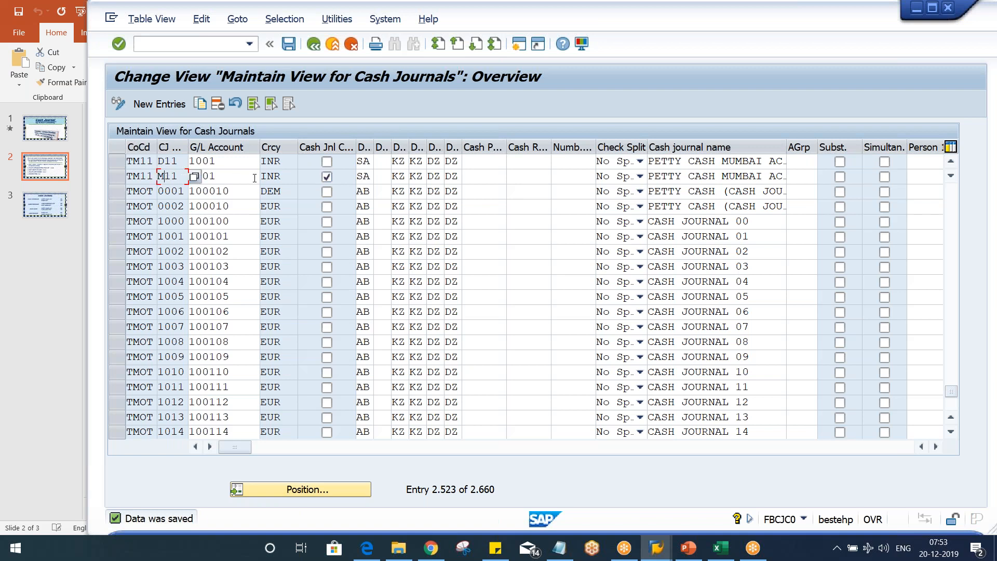
pyautogui.press('Tab')
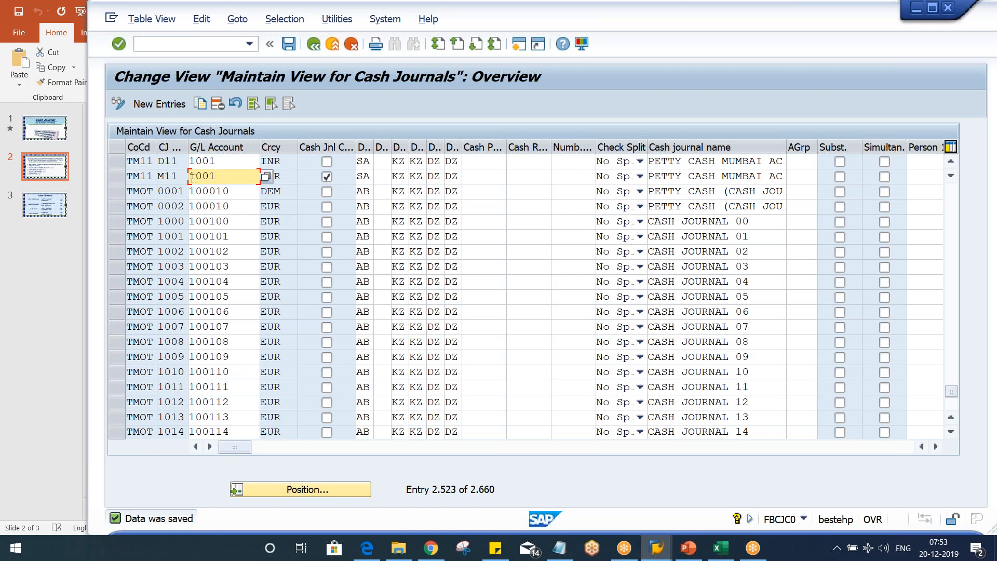
pyautogui.moveTo(183, 177); pyautogui.dragTo(150, 177)
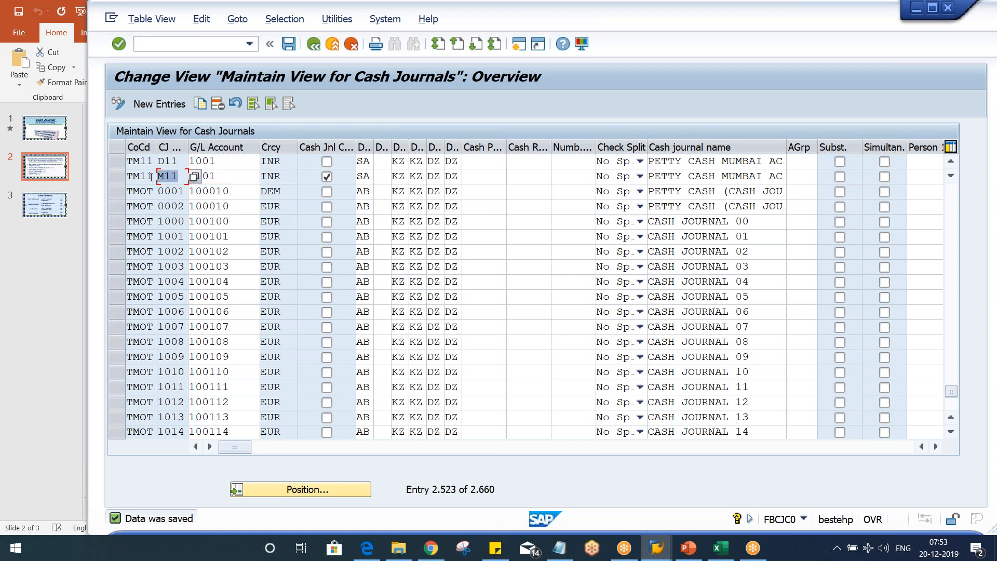
# - Remove the closed mark from cash journal M11 and save the cash journals
pyautogui.click(327, 176)
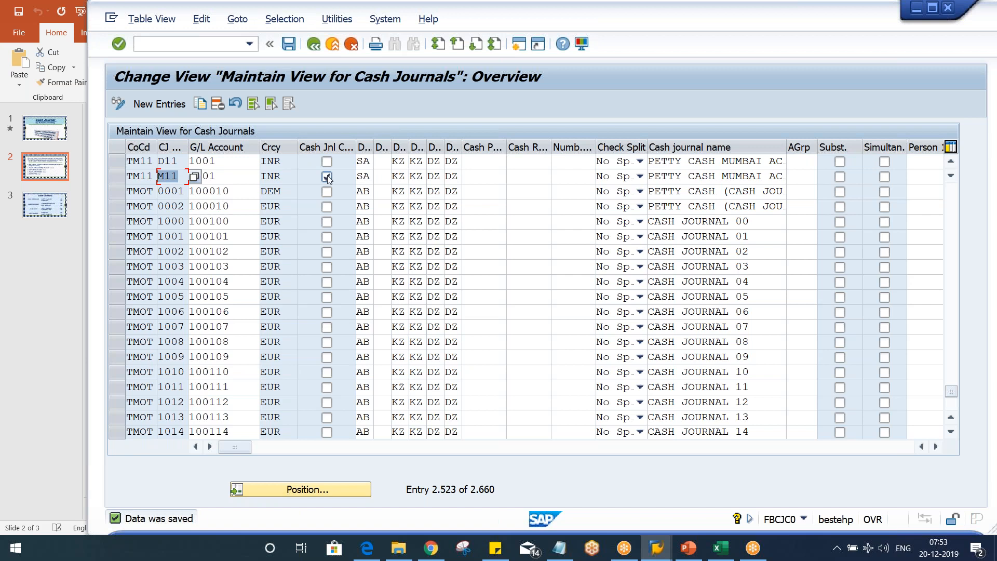
pyautogui.click(233, 180)
pyautogui.hotkey('ctrl', 's')
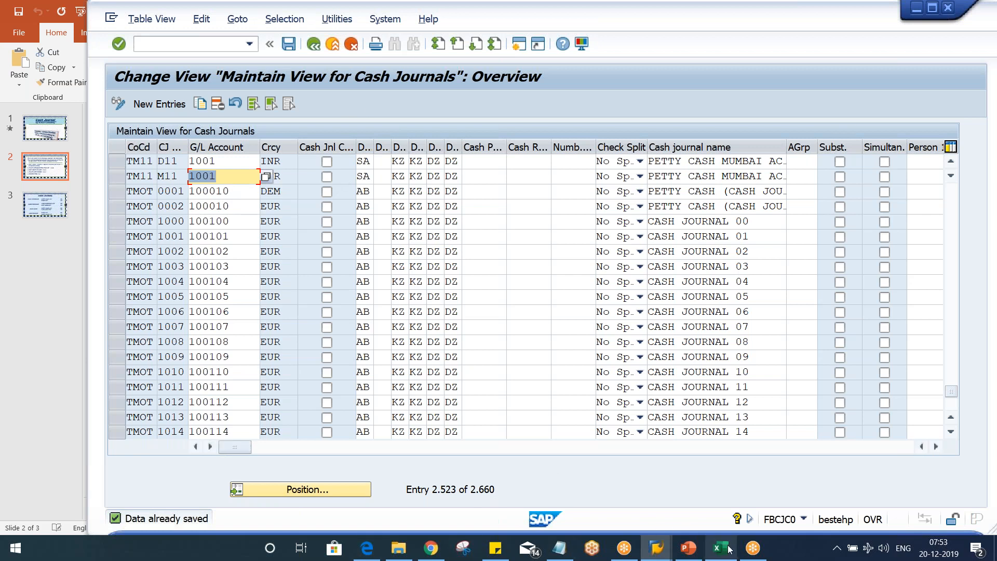
# - Switch to the Cash Journal presentation in PowerPoint and view the slide with the setup transaction codes
pyautogui.click(693, 549)
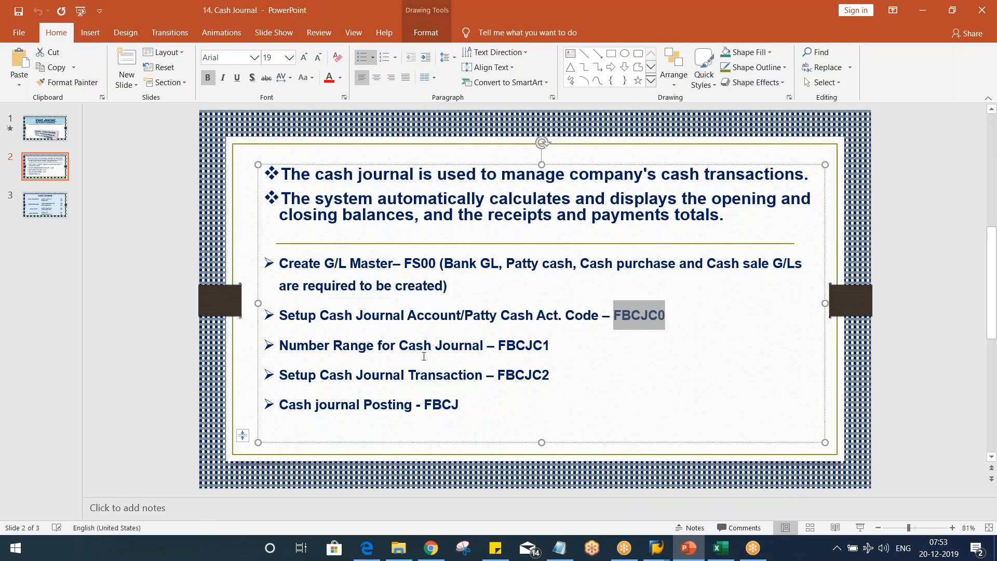
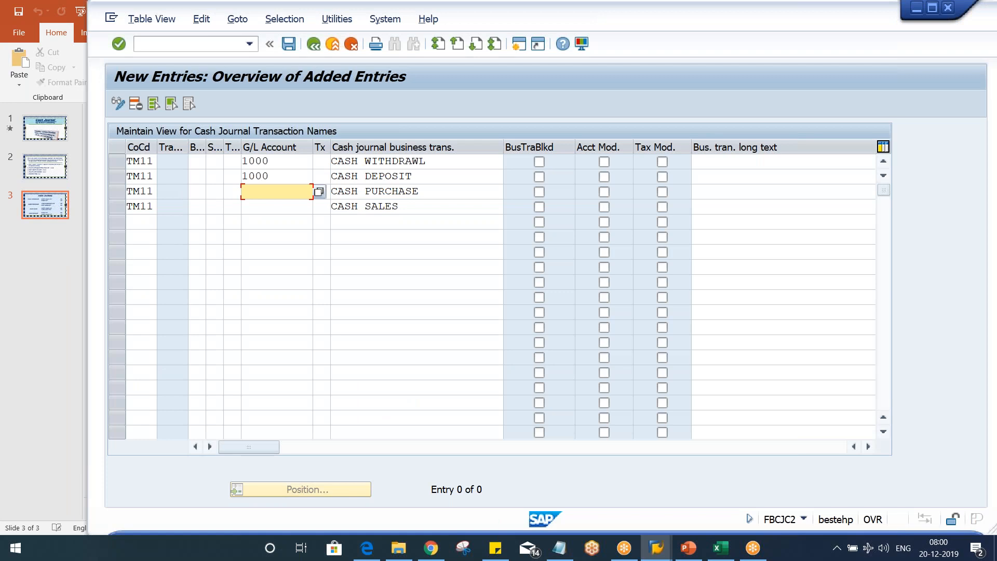
# - Enter G/L account 4001 for the CASH PURCHASE transaction and 3001 for CASH SALES
pyautogui.write('4001')
pyautogui.press('Down')
pyautogui.write('3001')
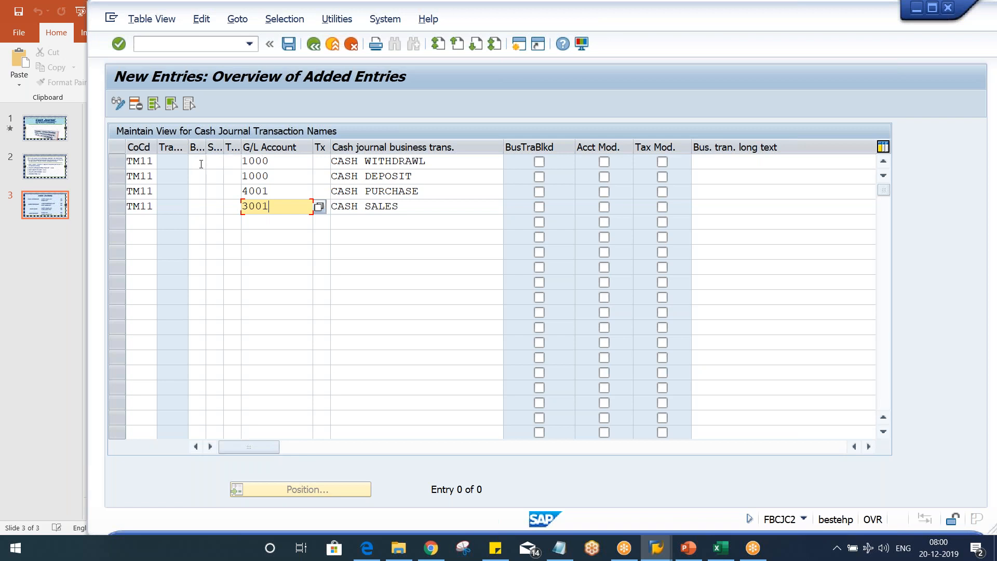
# - Assign business transaction type C, Receipt from bank account, to CASH WITHDRAWL and B, Payment to bank account, to CASH DEPOSIT
pyautogui.click(198, 162)
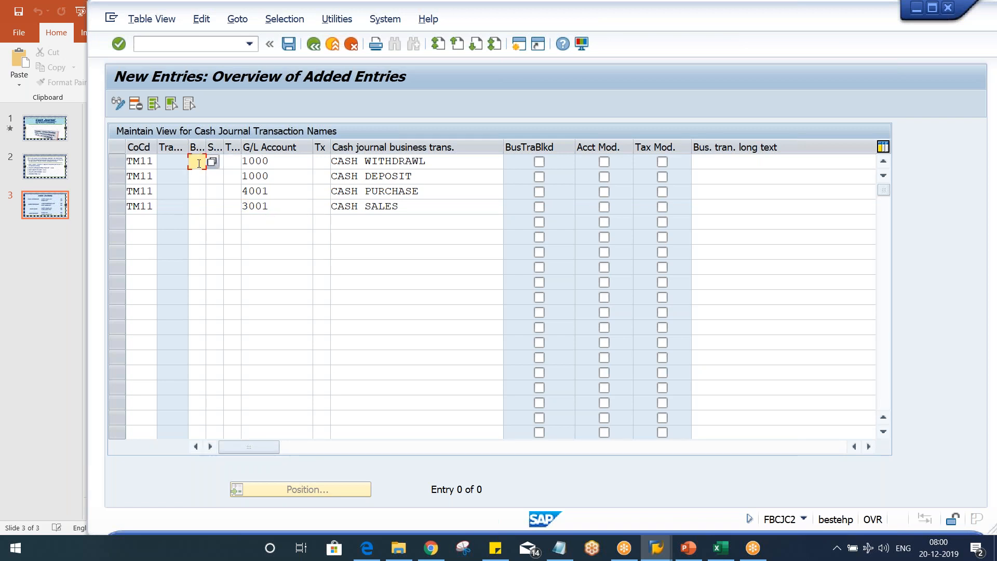
pyautogui.click(212, 162)
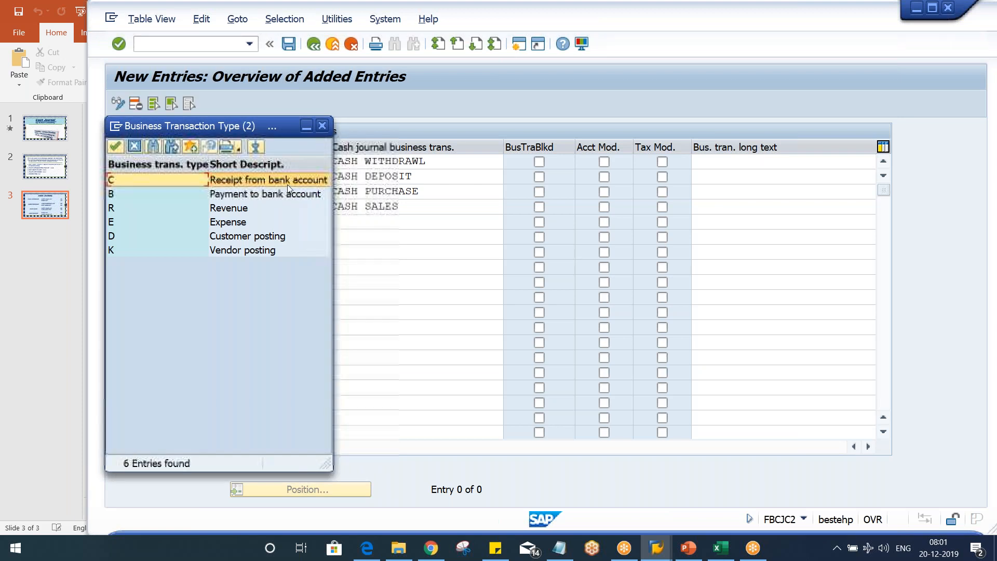
pyautogui.click(289, 180)
pyautogui.doubleClick(290, 180)
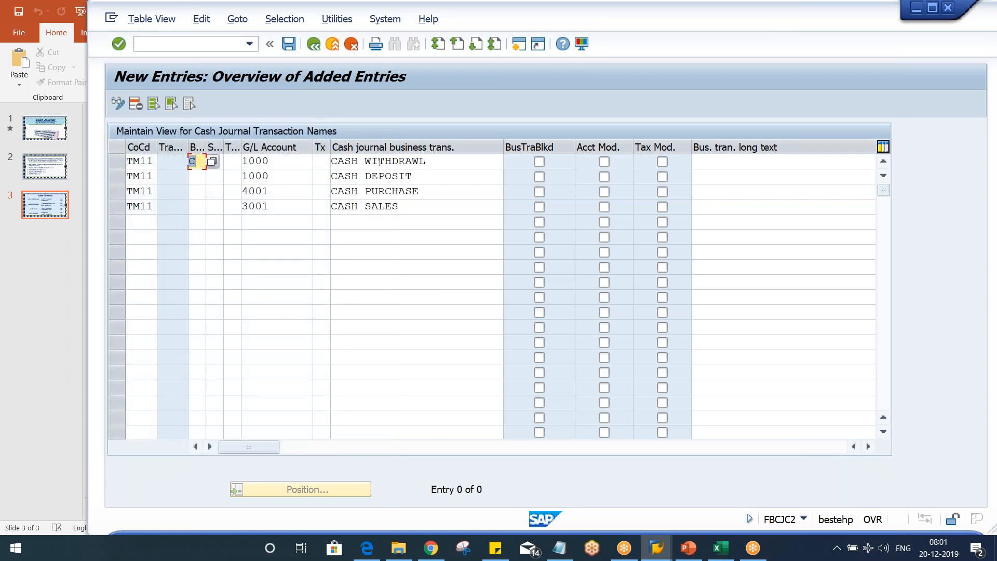
pyautogui.click(198, 180)
pyautogui.press('Return')
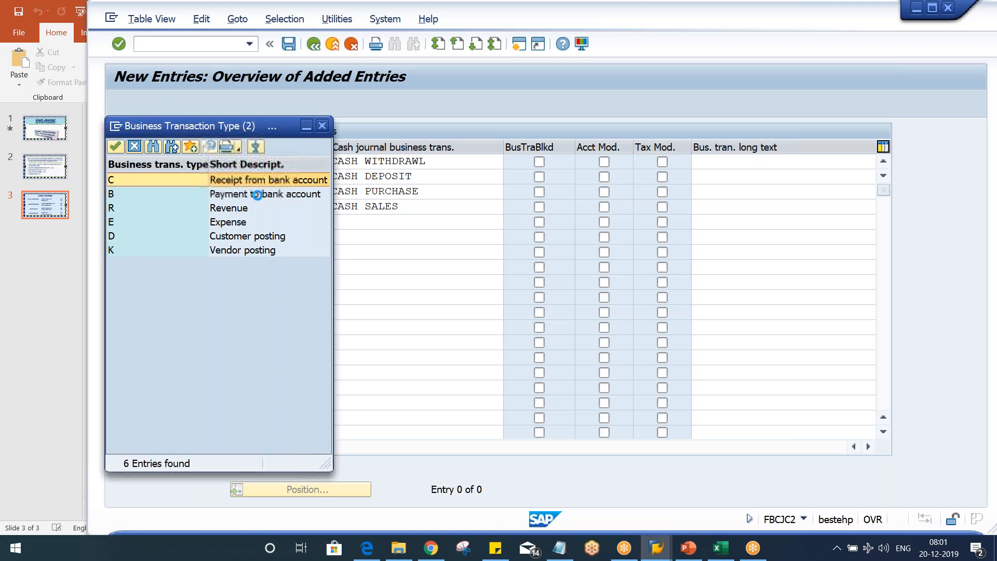
pyautogui.doubleClick(199, 195)
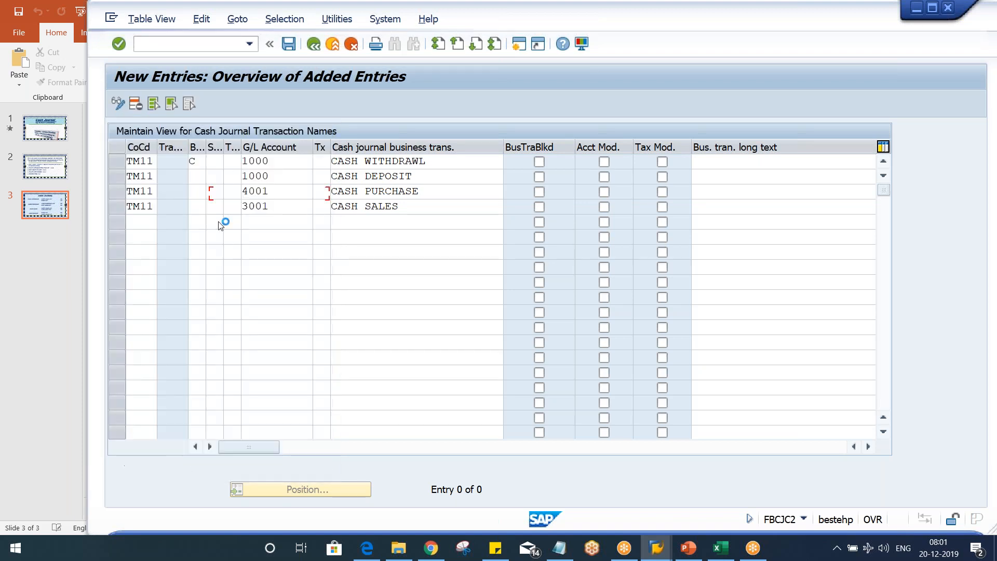
# - Assign business transaction type E, Expense, to CASH PURCHASE and R, Revenue, to CASH SALES
pyautogui.click(197, 191)
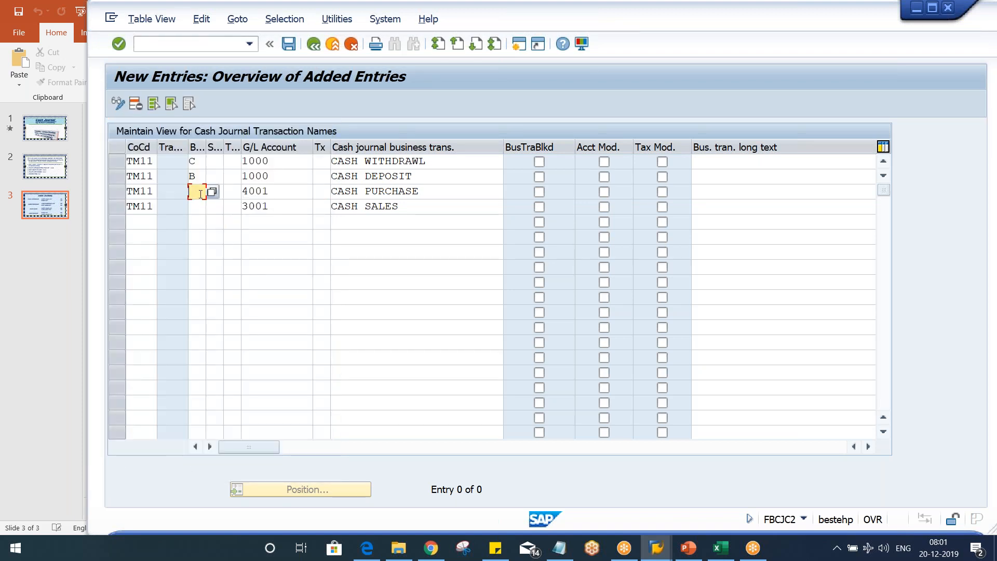
pyautogui.click(213, 191)
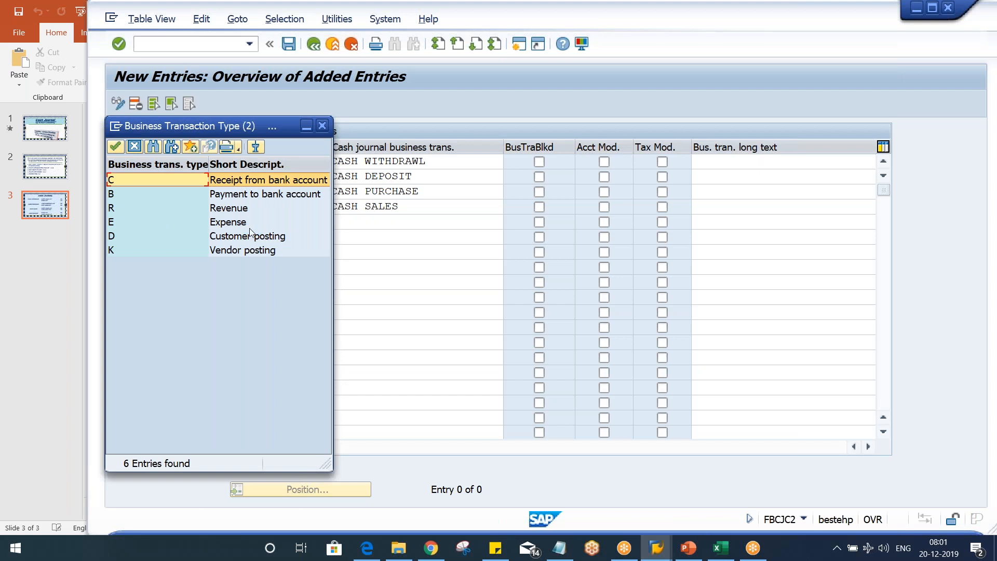
pyautogui.click(239, 227)
pyautogui.doubleClick(196, 224)
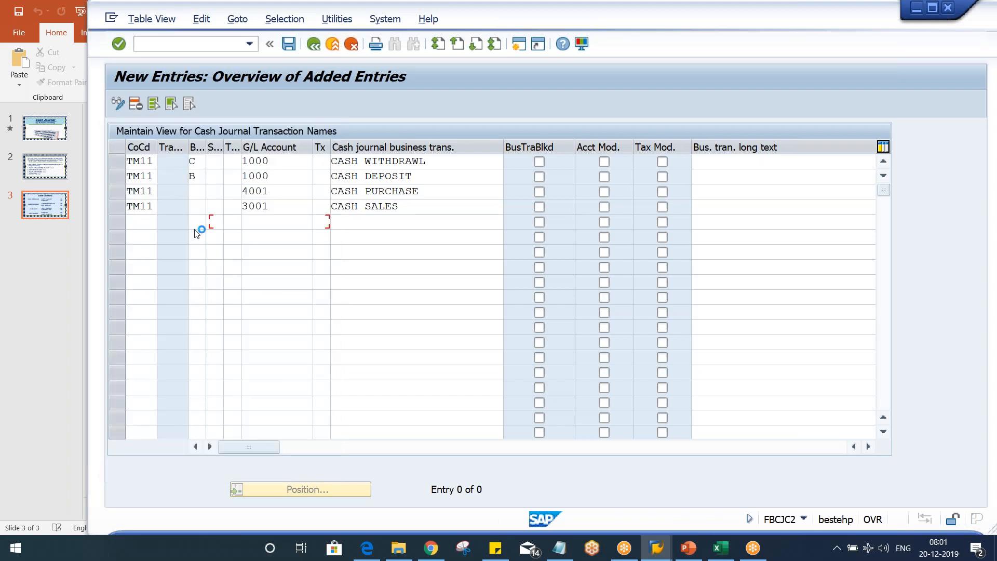
pyautogui.press('Down')
pyautogui.write('R')
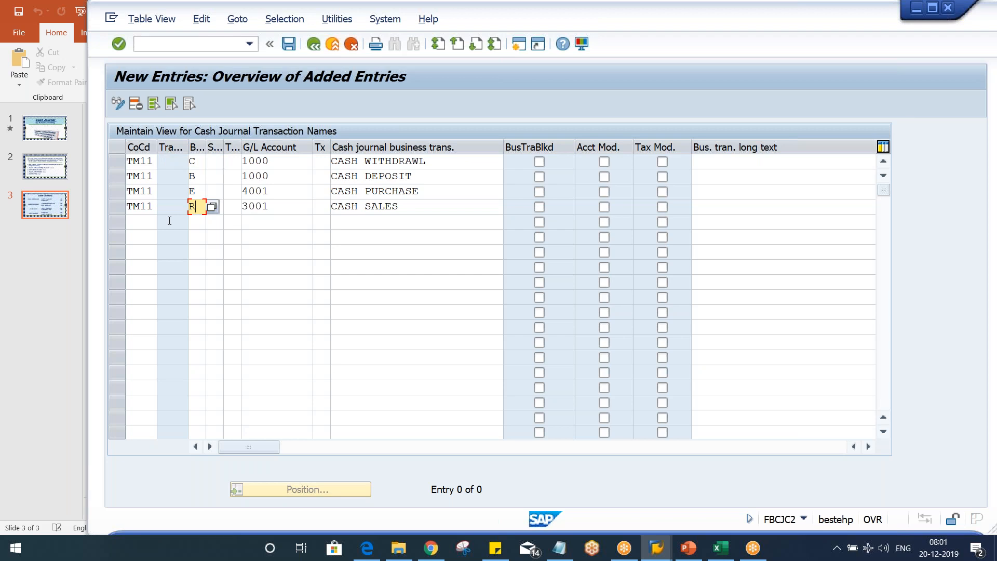
# - Save the four cash journal business transactions under customizing request MAHK900108
pyautogui.press('Return')
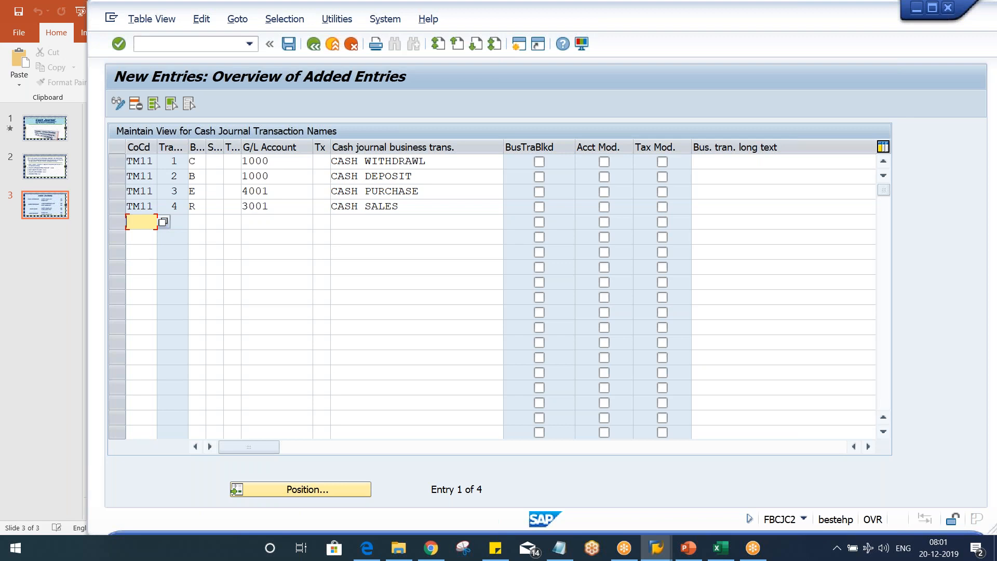
pyautogui.hotkey('ctrl', 's')
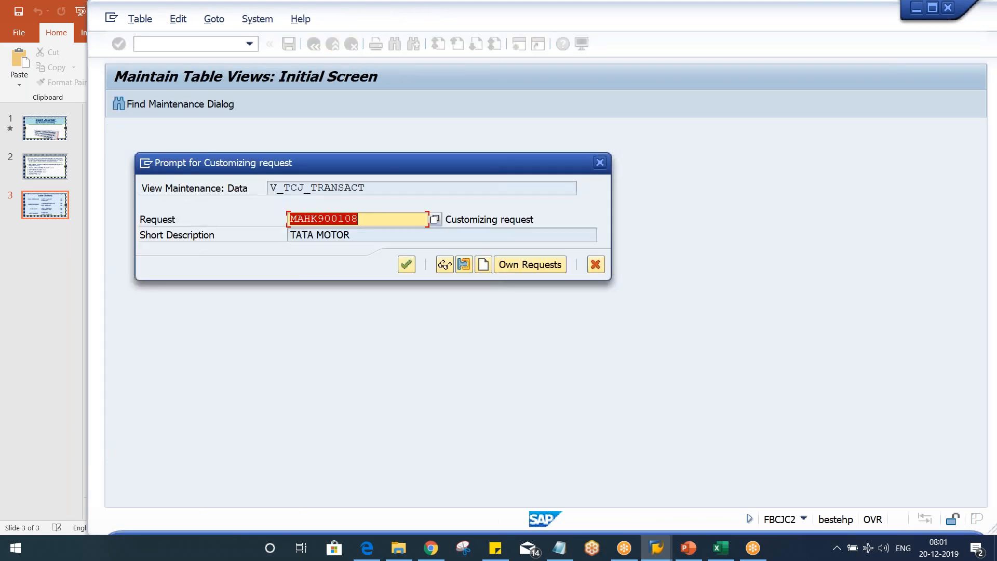
pyautogui.press('Return')
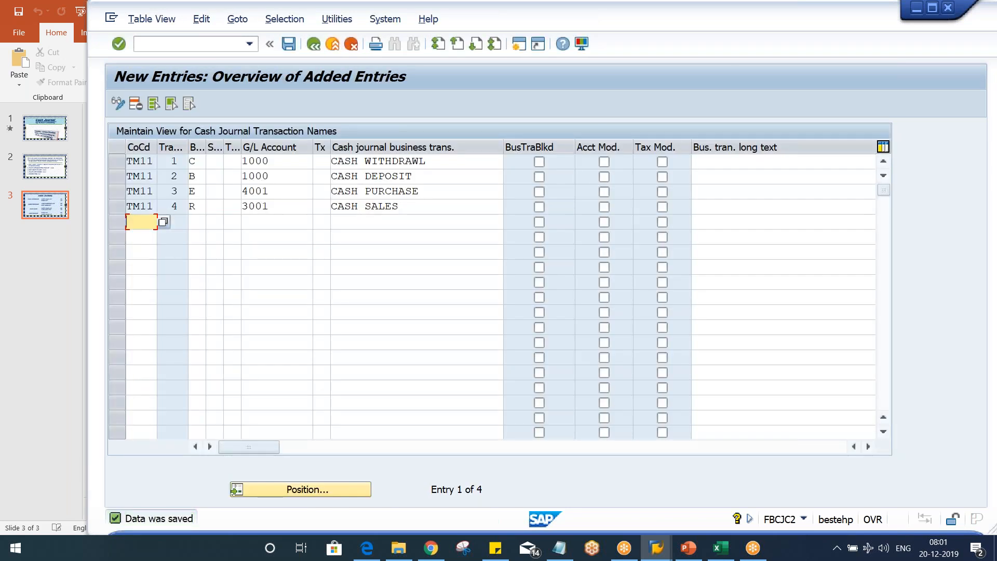
# - Enter a sample business transaction named XYZ in the next empty row and mark it as blocked
pyautogui.click(347, 228)
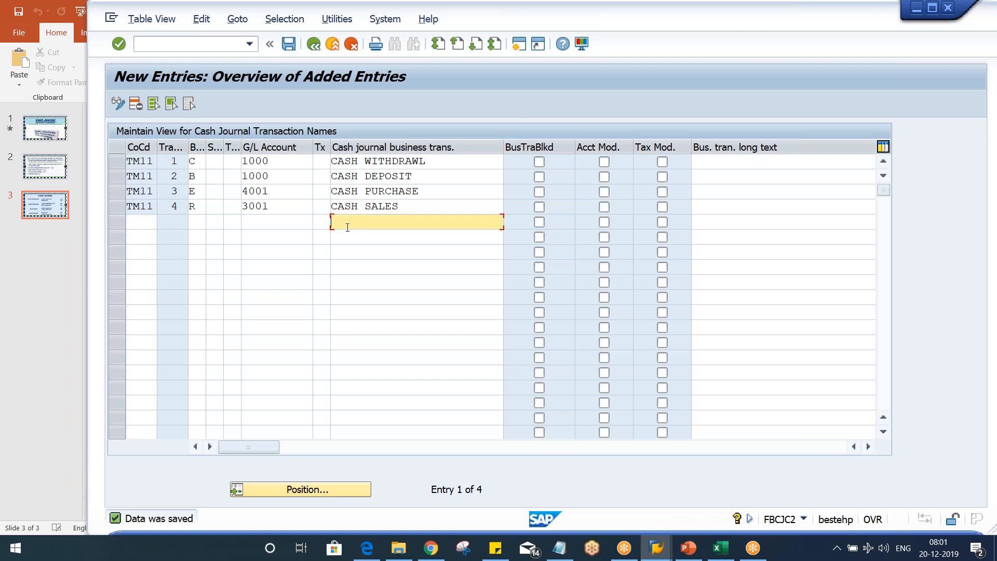
pyautogui.write('XYZ')
pyautogui.click(539, 226)
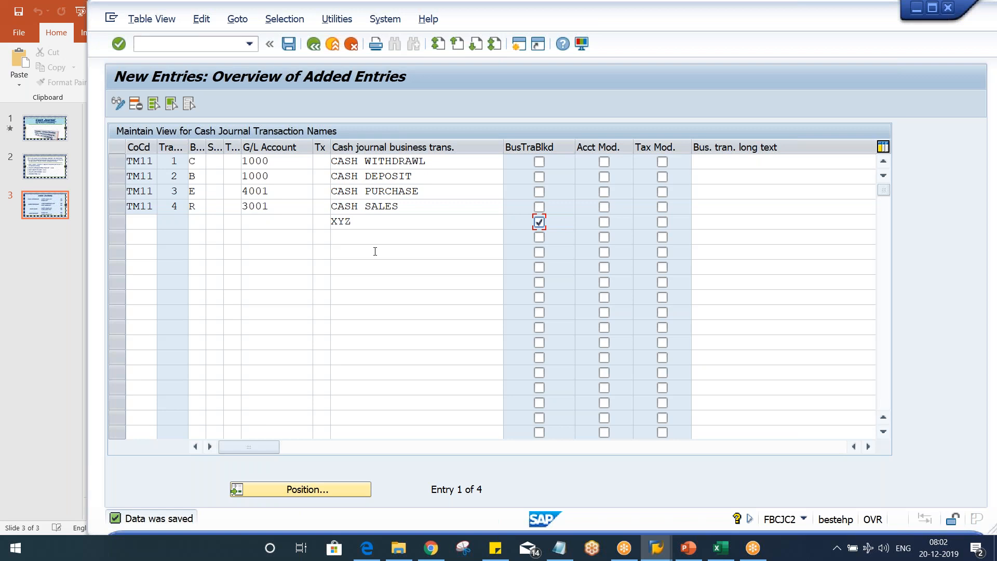
# - Clear the sample XYZ transaction name and its blocked mark
pyautogui.click(397, 221)
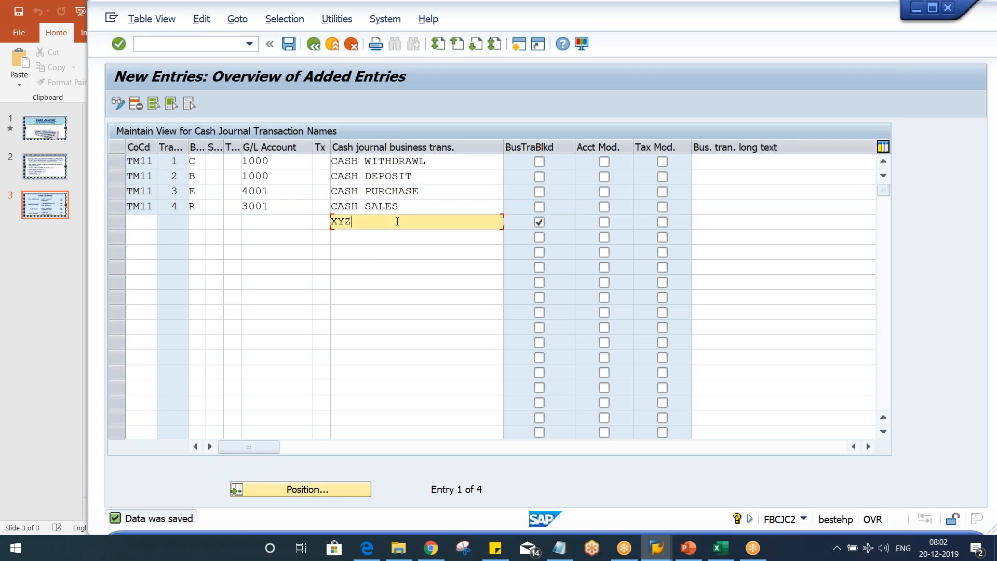
pyautogui.moveTo(397, 221); pyautogui.dragTo(211, 224)
pyautogui.click(539, 222)
pyautogui.moveTo(412, 226); pyautogui.dragTo(296, 224)
pyautogui.press('BackSpace')
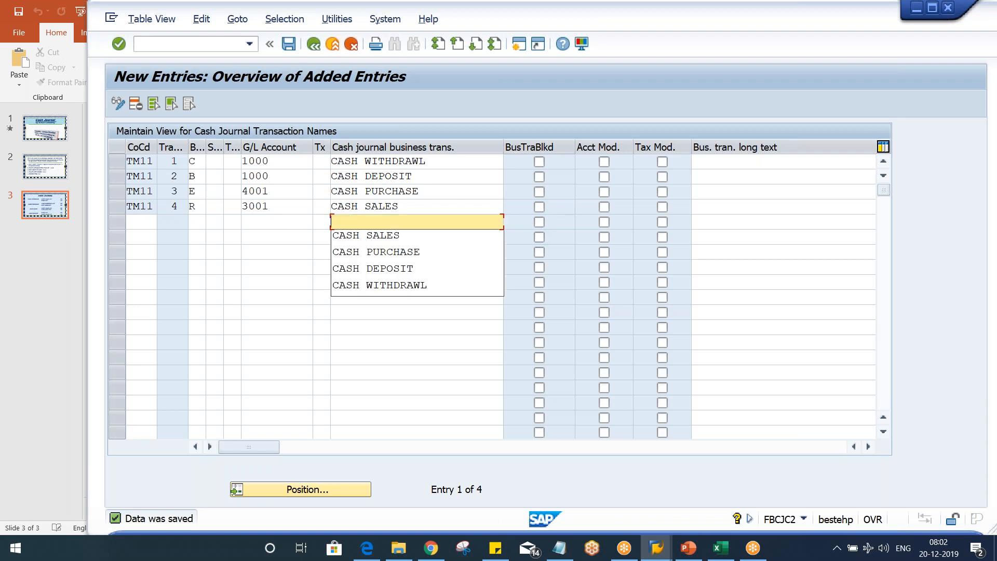
pyautogui.press('Return')
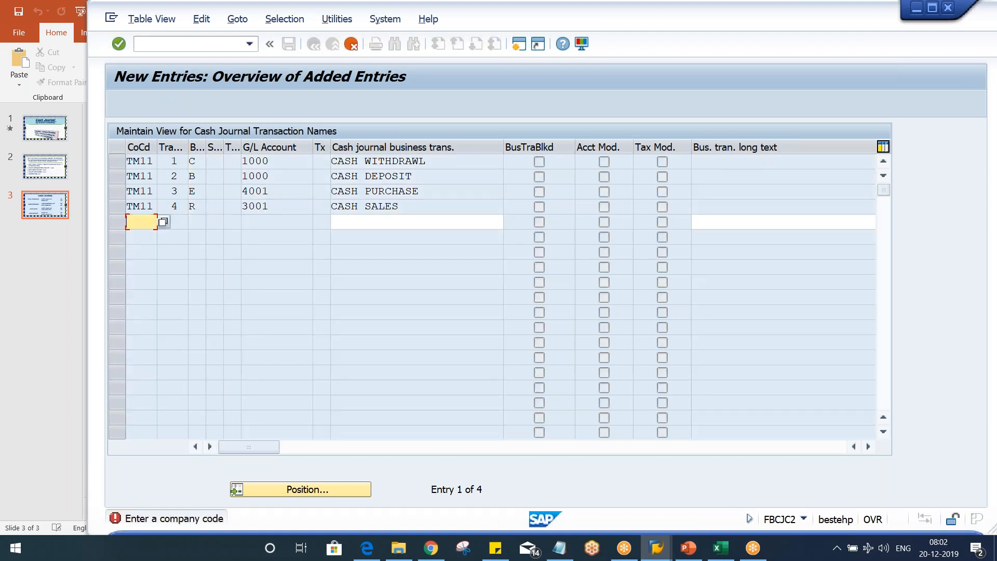
pyautogui.click(250, 44)
pyautogui.click(200, 49)
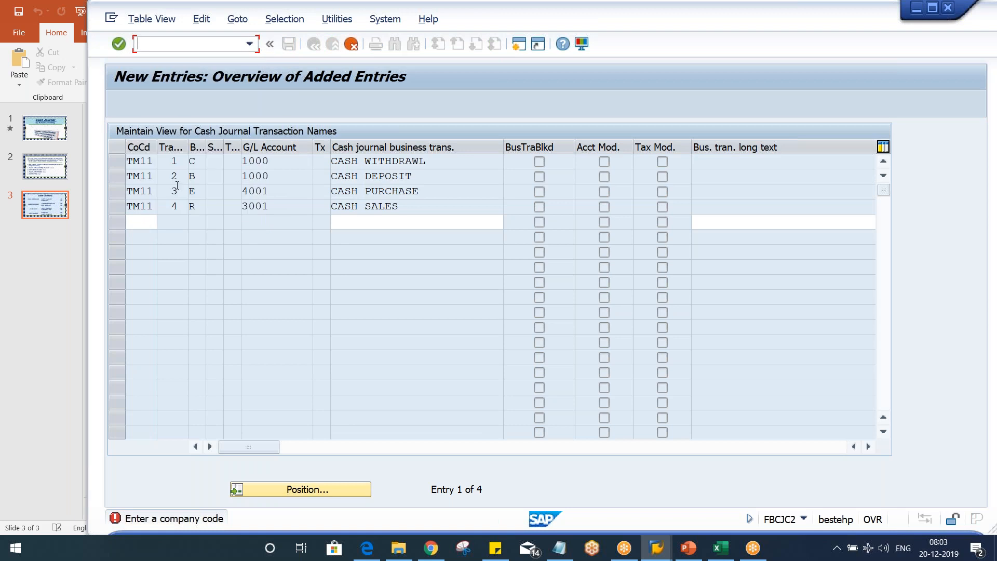
pyautogui.click(414, 211)
pyautogui.click(449, 191)
pyautogui.click(434, 205)
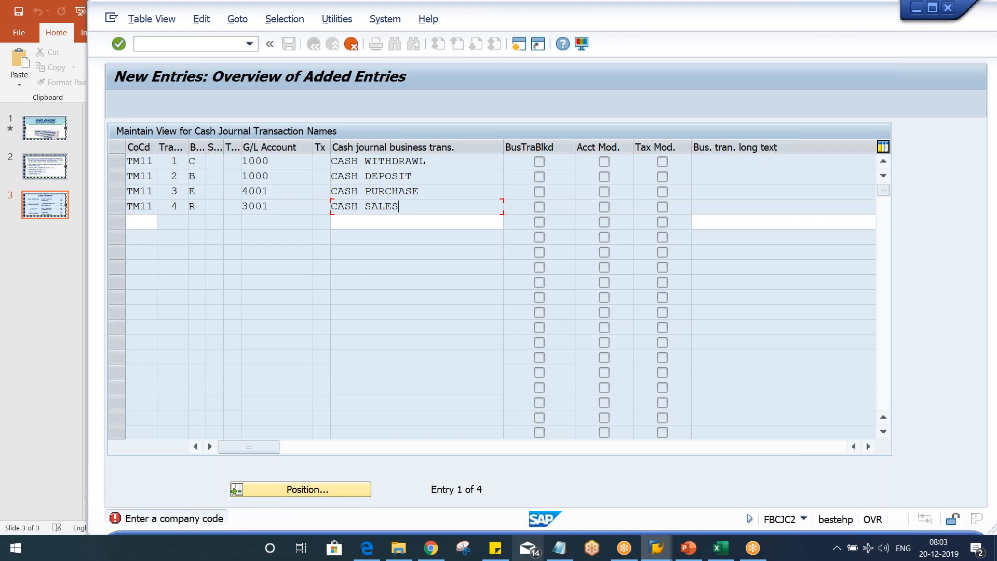
# - Check the posting transaction code in the Cash Journal PowerPoint presentation, and return to SAP to start transaction FBCJ
pyautogui.click(684, 547)
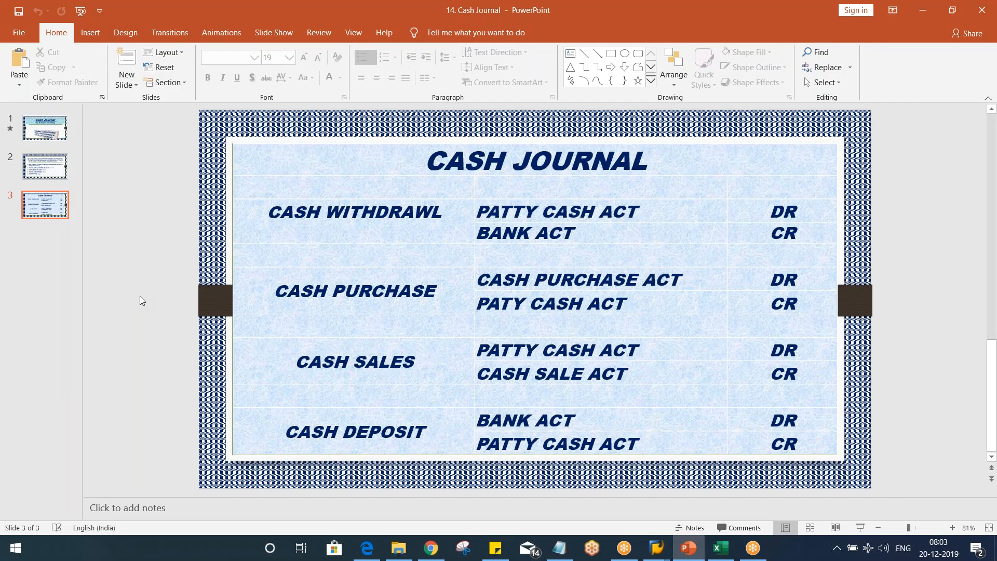
pyautogui.press('pageup')
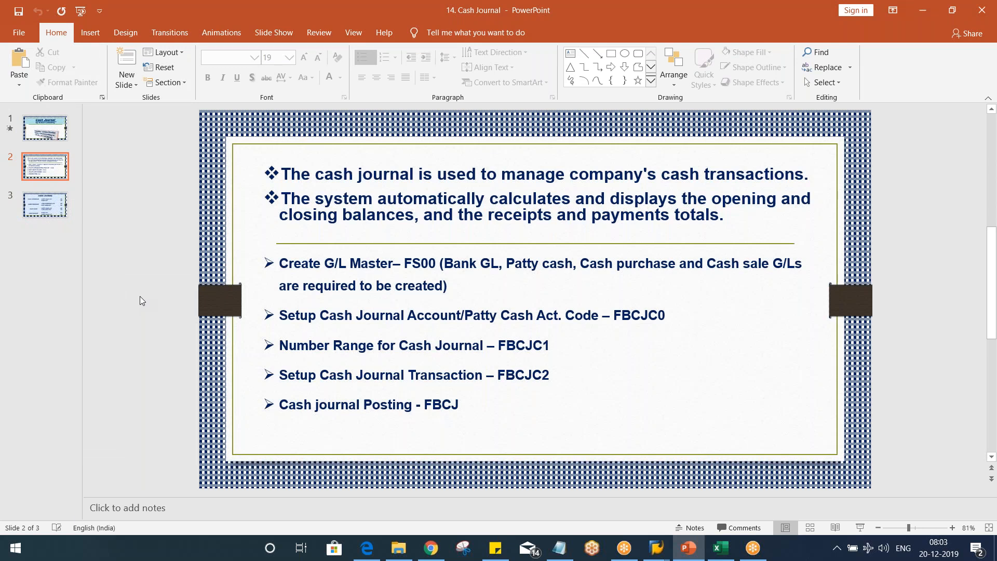
pyautogui.hotkey('alt', 'Tab')
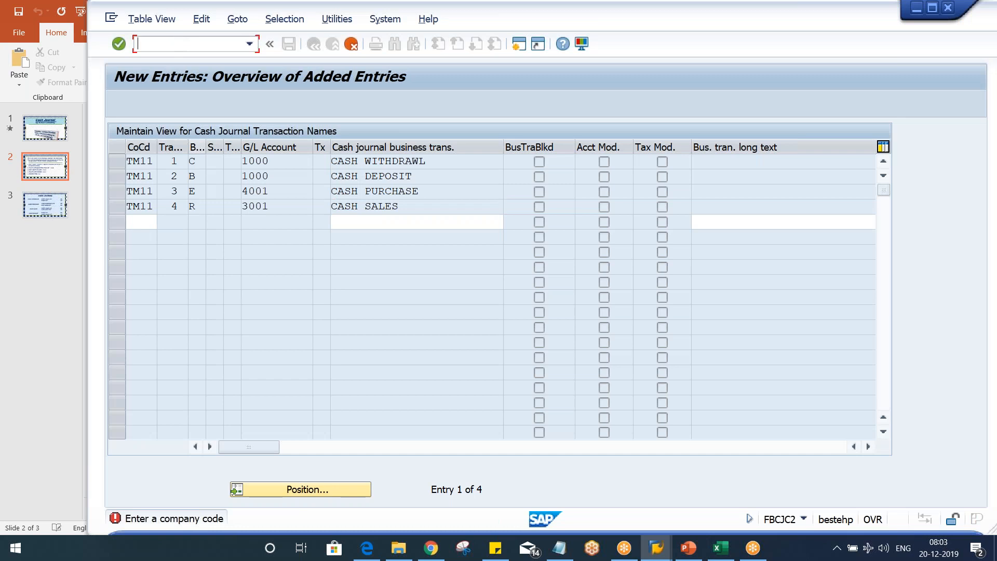
pyautogui.write('/NFBCJ')
pyautogui.press('Return')
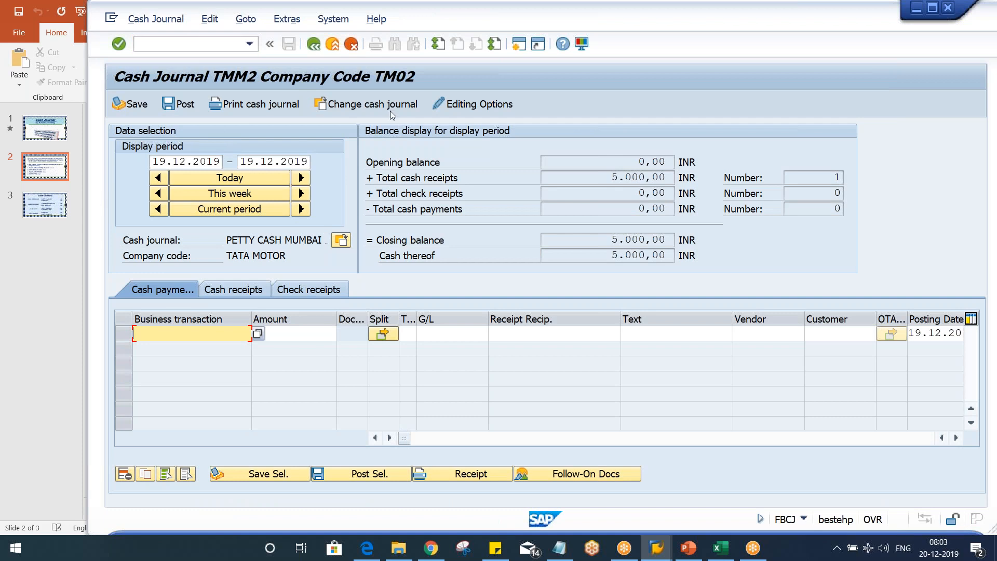
# - Change the cash journal to company code TM11 and cash journal D11
pyautogui.click(373, 108)
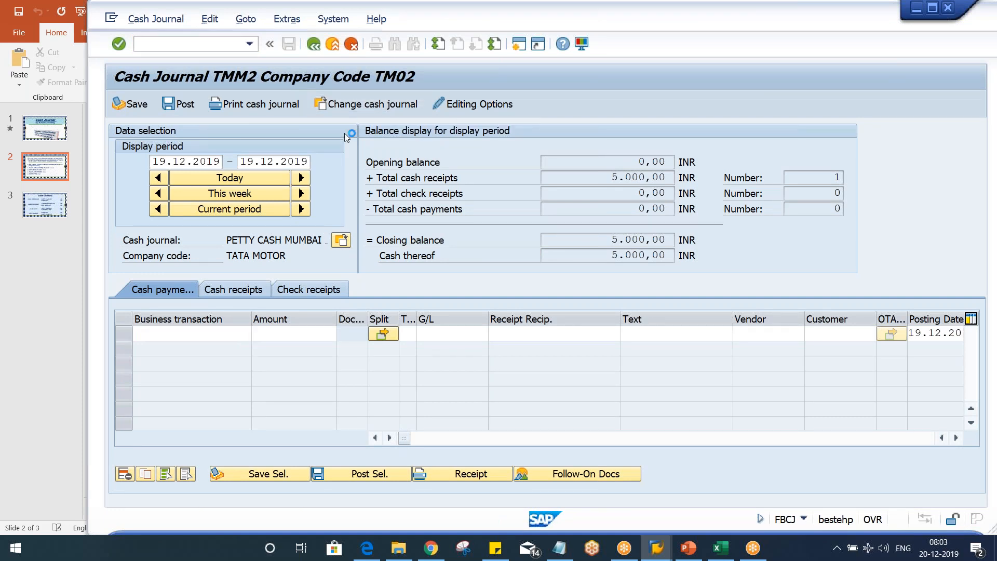
pyautogui.moveTo(251, 272); pyautogui.dragTo(245, 148)
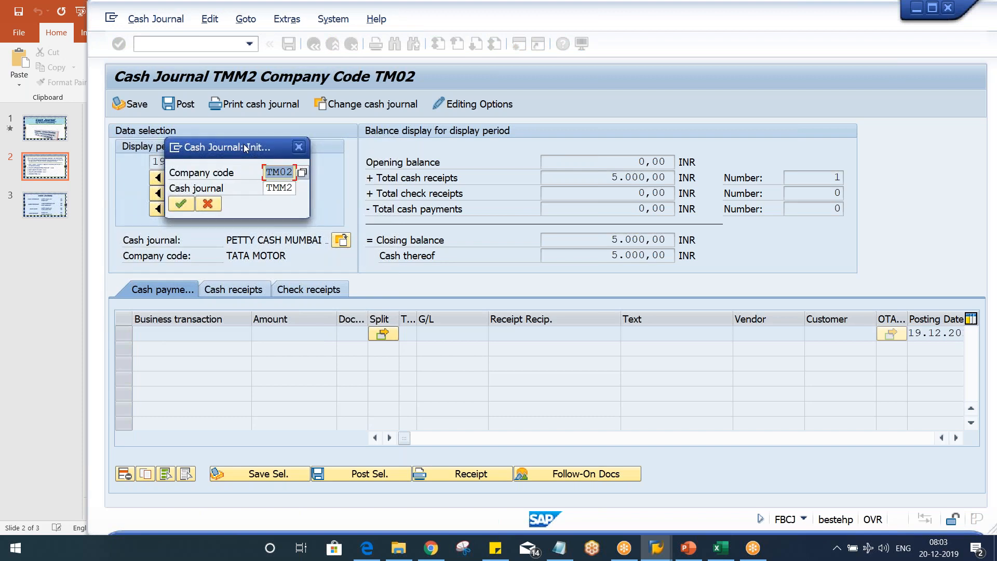
pyautogui.press('BackSpace')
pyautogui.press('Tab')
pyautogui.press('BackSpace')
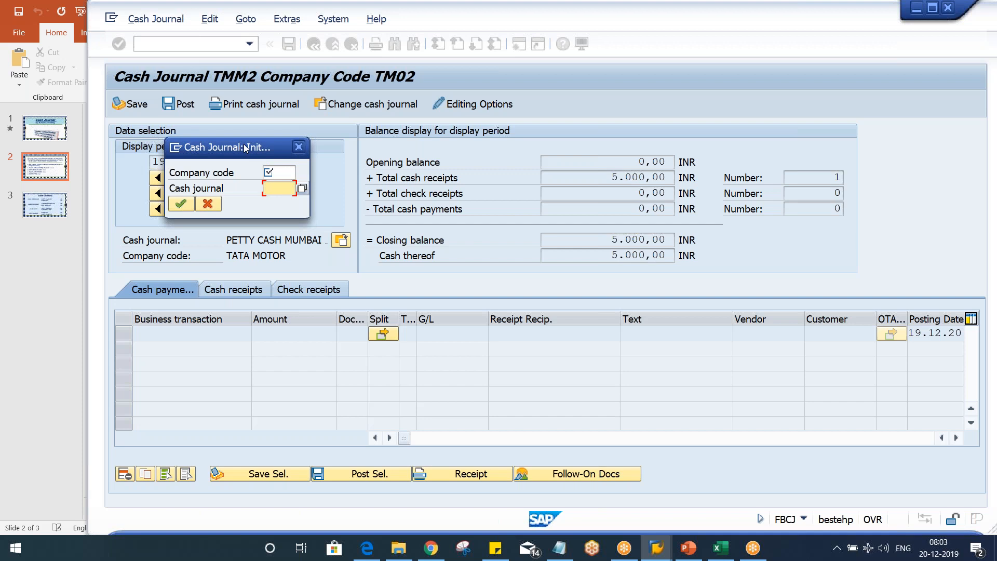
pyautogui.click(277, 169)
pyautogui.write('TM11')
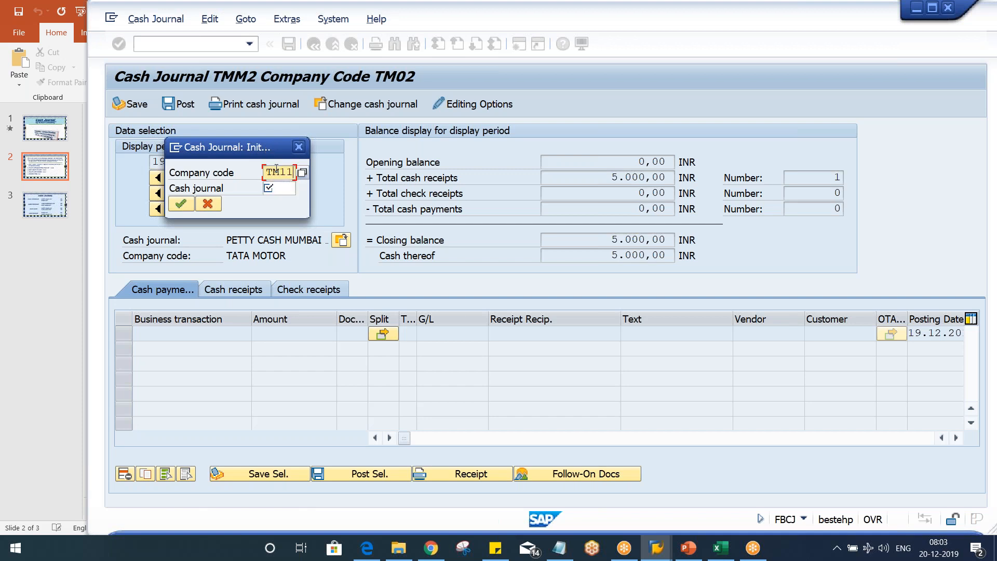
pyautogui.press('Tab')
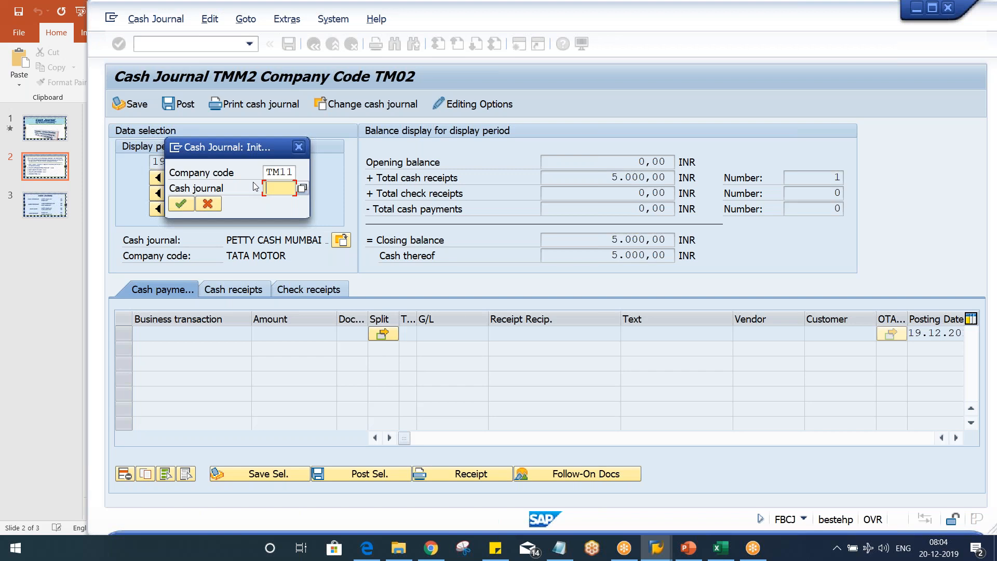
pyautogui.write('D11')
pyautogui.press('Return')
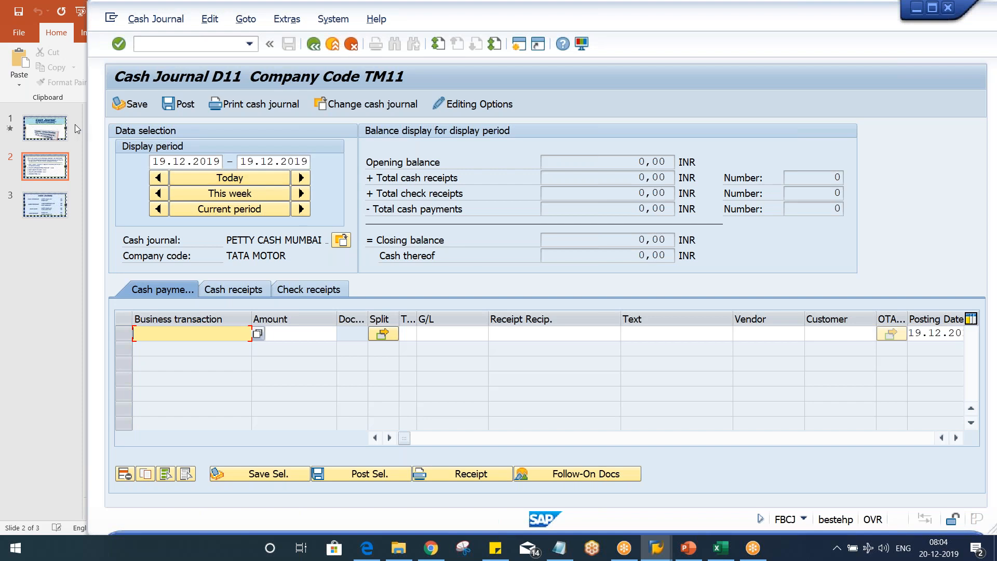
# - Set the display period of cash journal D11 to 20.12.2019 through 20.12.2019
pyautogui.click(156, 161)
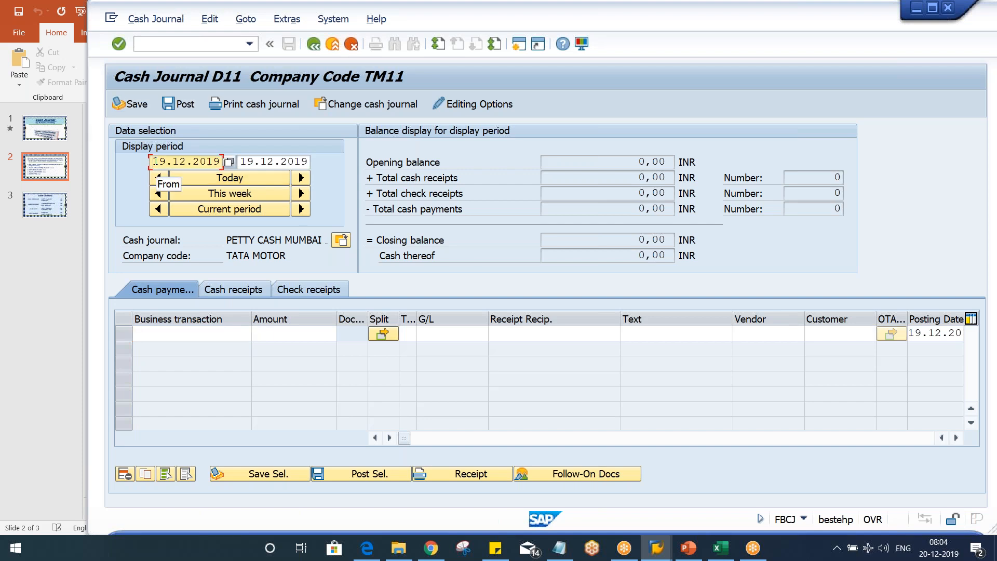
pyautogui.press('Delete')
pyautogui.press('Delete')
pyautogui.press('Delete')
pyautogui.write('20')
pyautogui.press('Tab')
pyautogui.press('Delete')
pyautogui.press('Delete')
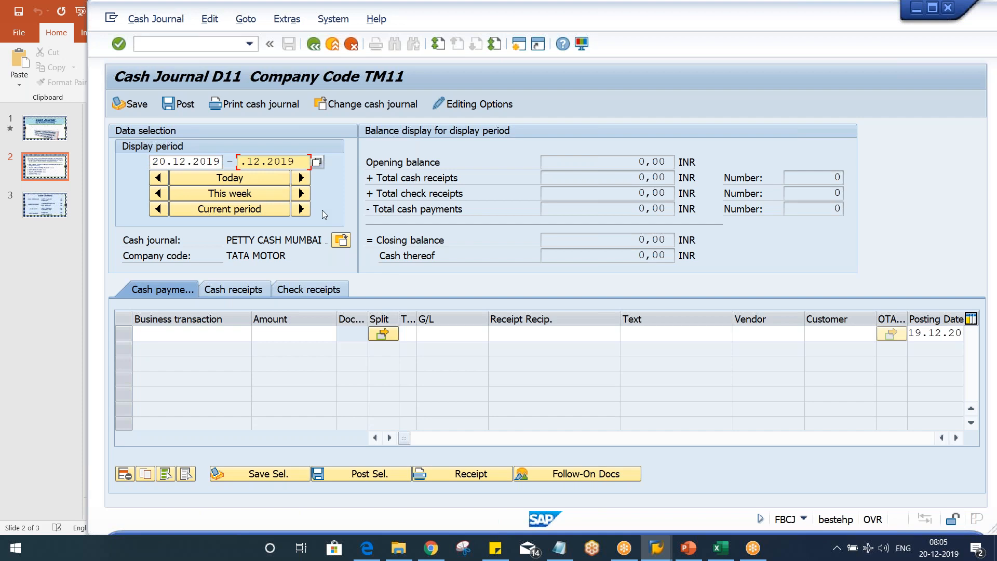
pyautogui.write('20')
pyautogui.press('Return')
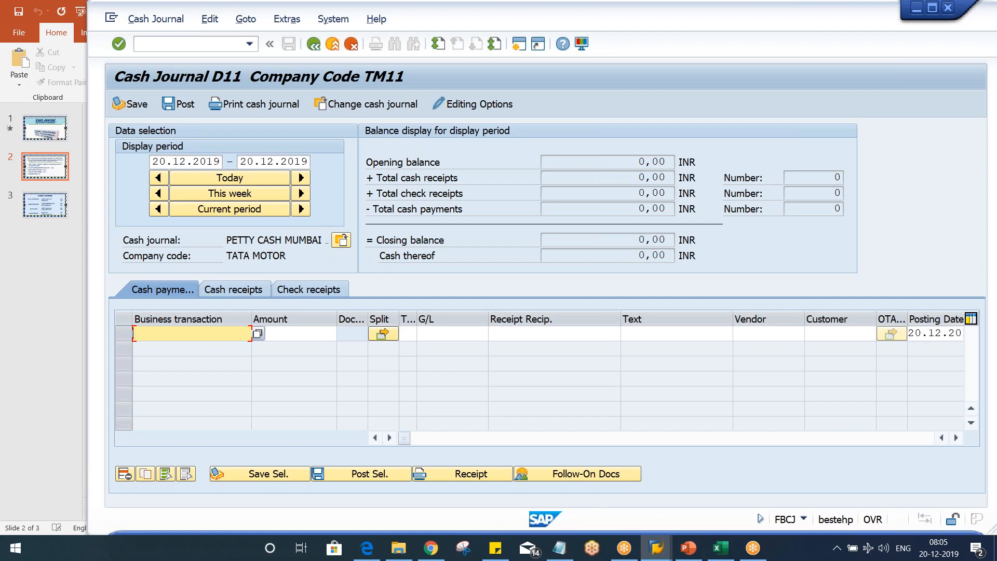
# - Examine the posting date, display period and balance fields for opening balance, receipts, payments and closing balance
pyautogui.click(920, 334)
pyautogui.click(181, 160)
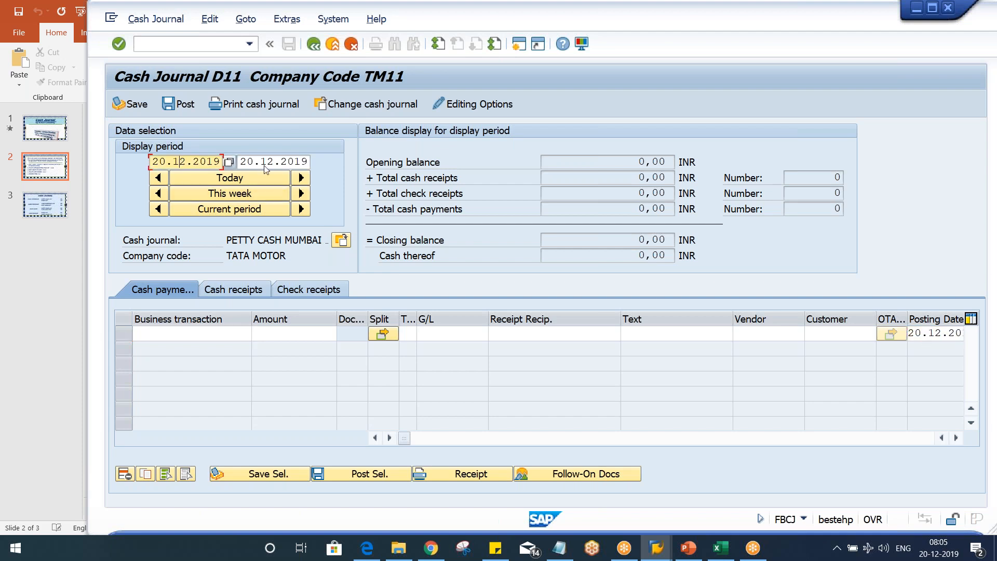
pyautogui.click(266, 165)
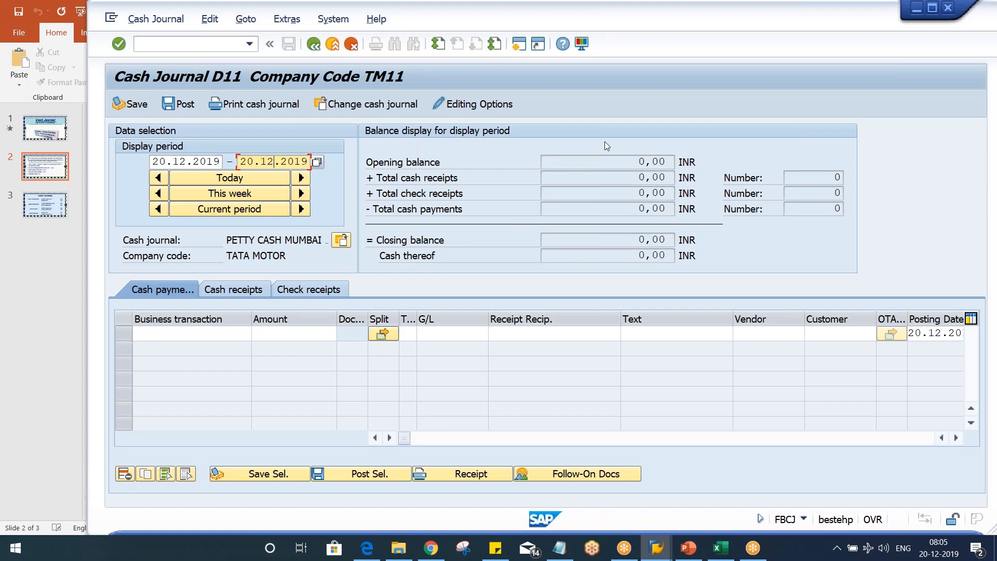
pyautogui.click(588, 163)
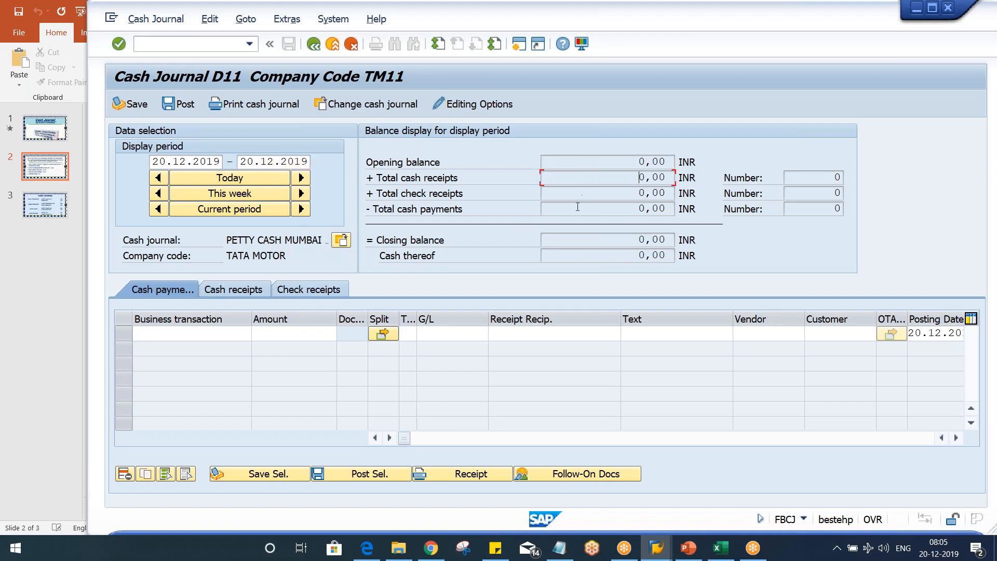
pyautogui.click(573, 239)
pyautogui.click(573, 207)
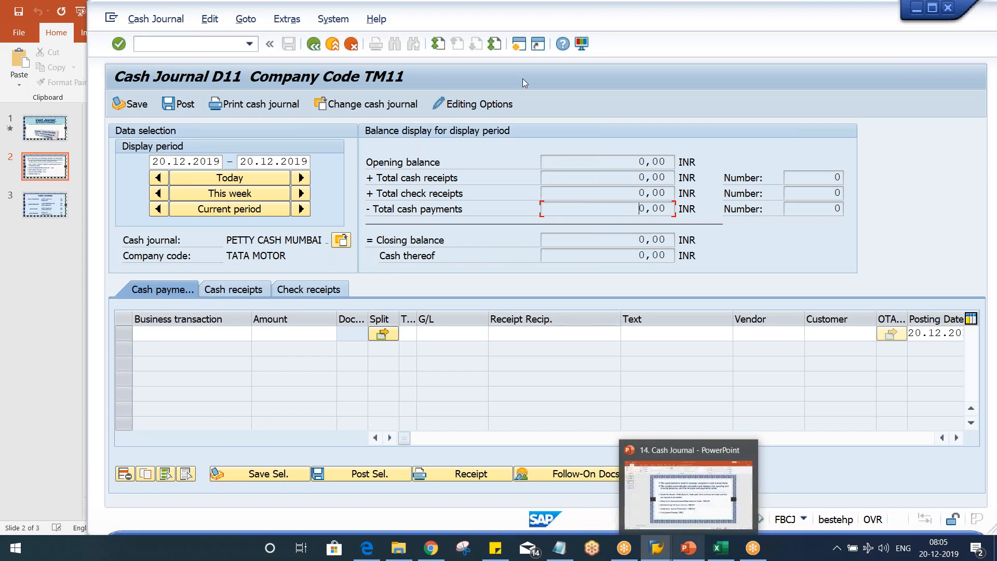
pyautogui.click(568, 162)
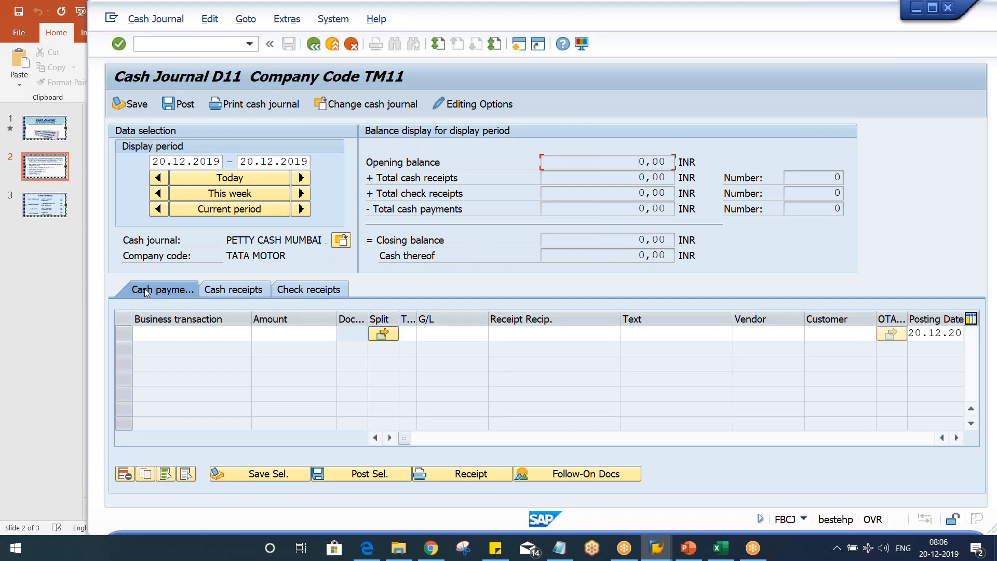
# - Choose the business transaction CASH WITHDRAWL for the first cash receipts line in cash journal D11
pyautogui.click(236, 290)
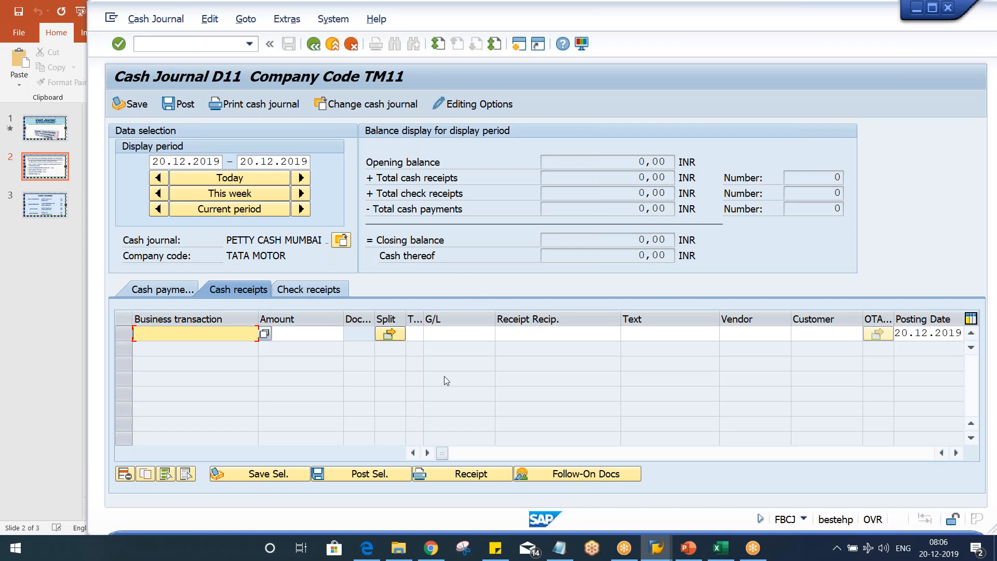
pyautogui.click(264, 333)
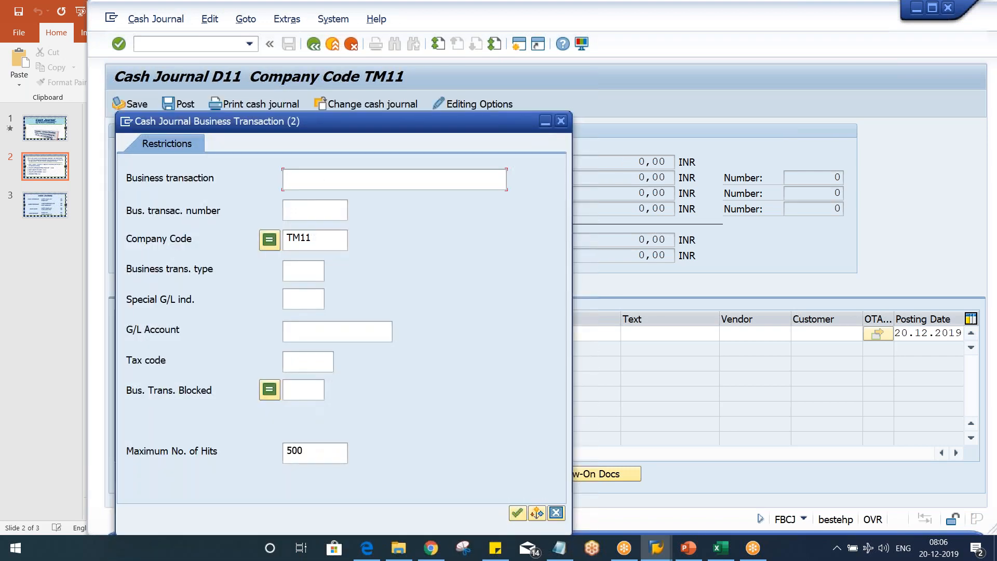
pyautogui.press('Return')
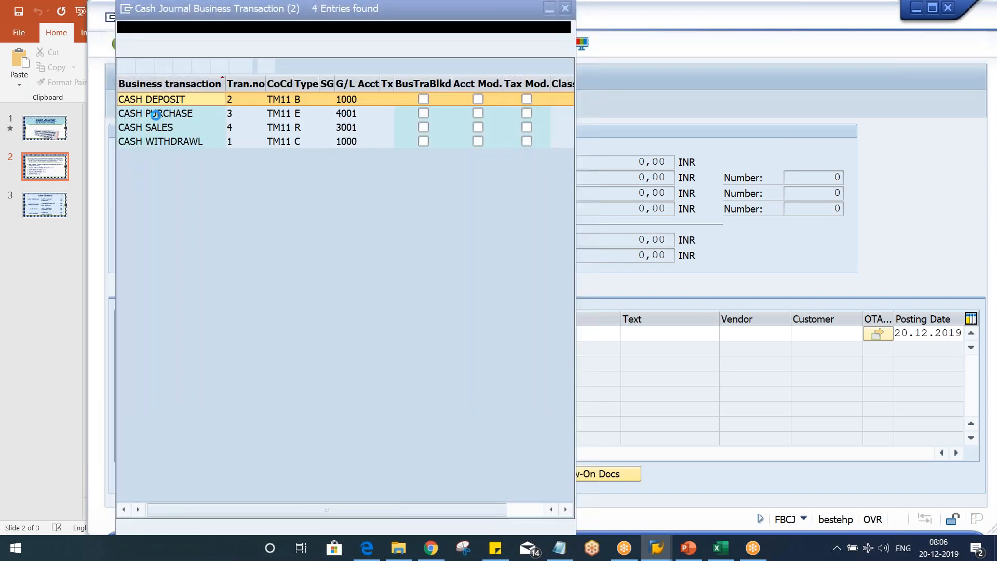
pyautogui.click(175, 142)
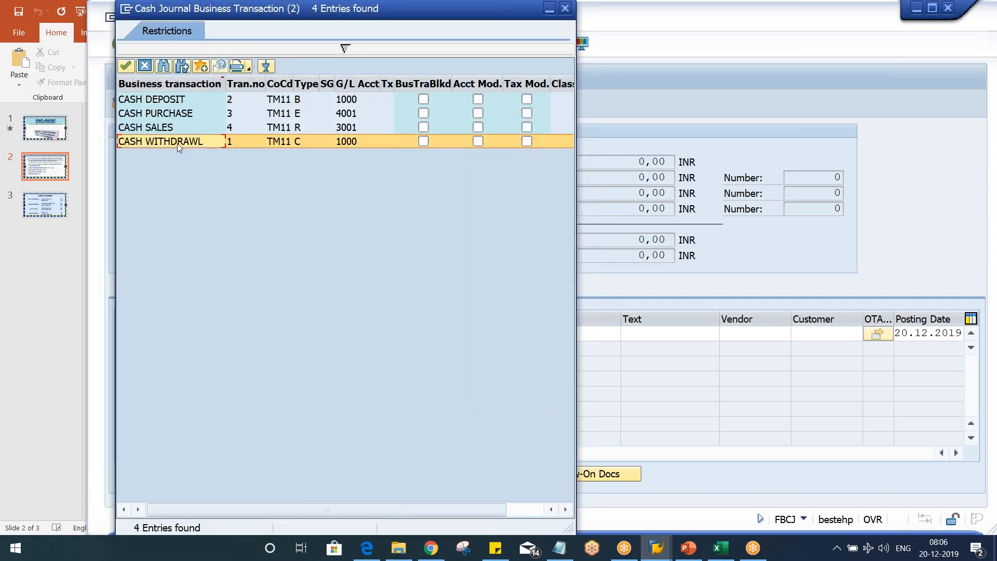
pyautogui.doubleClick(177, 142)
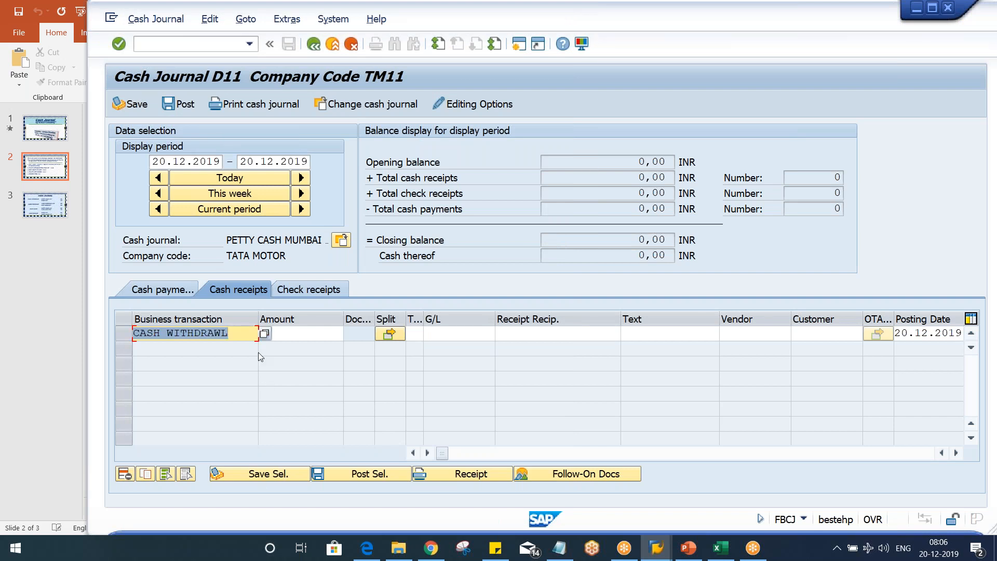
# - Give the cash withdrawal receipt the amount 10000 and the text CASH WITHDRAWN FRM HDFC BANK, widening the Text column
pyautogui.click(323, 335)
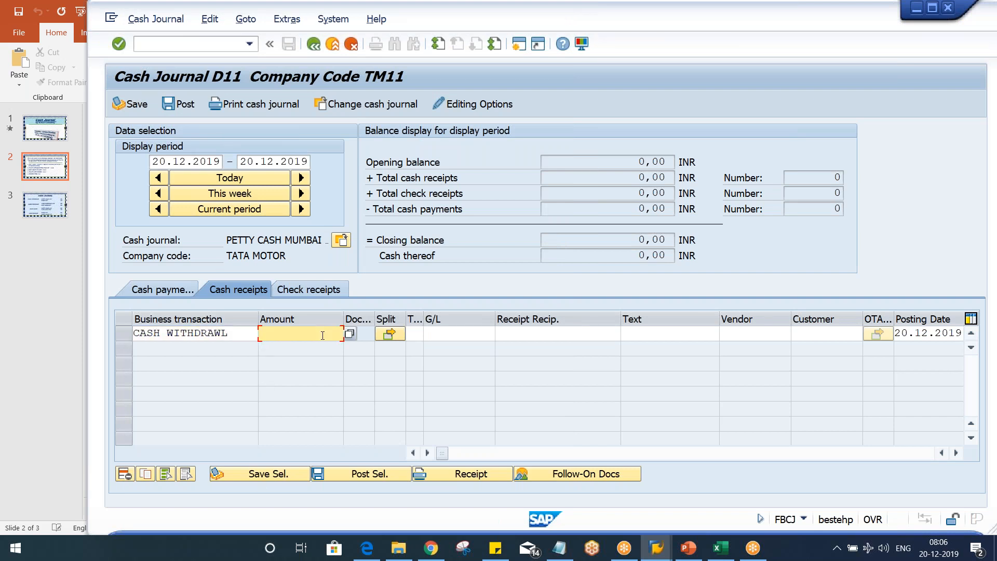
pyautogui.write('10000')
pyautogui.press('Tab')
pyautogui.press('Tab')
pyautogui.press('Tab')
pyautogui.press('Tab')
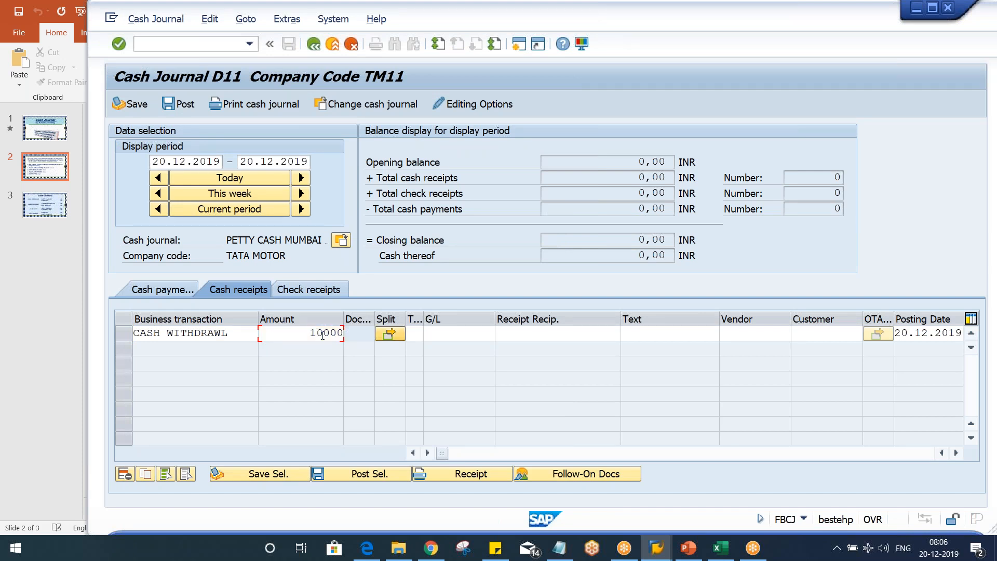
pyautogui.press('Tab')
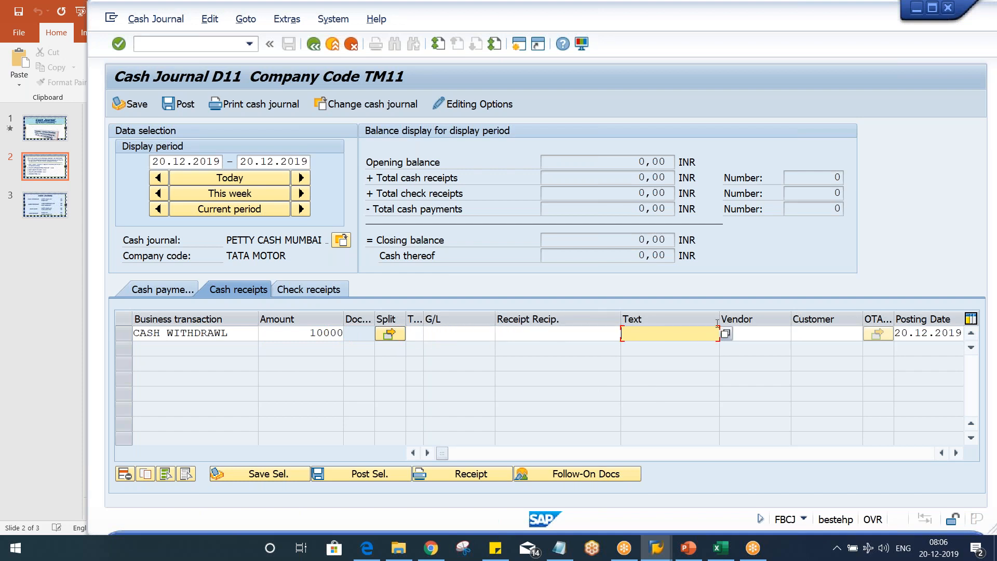
pyautogui.moveTo(720, 319); pyautogui.dragTo(772, 324)
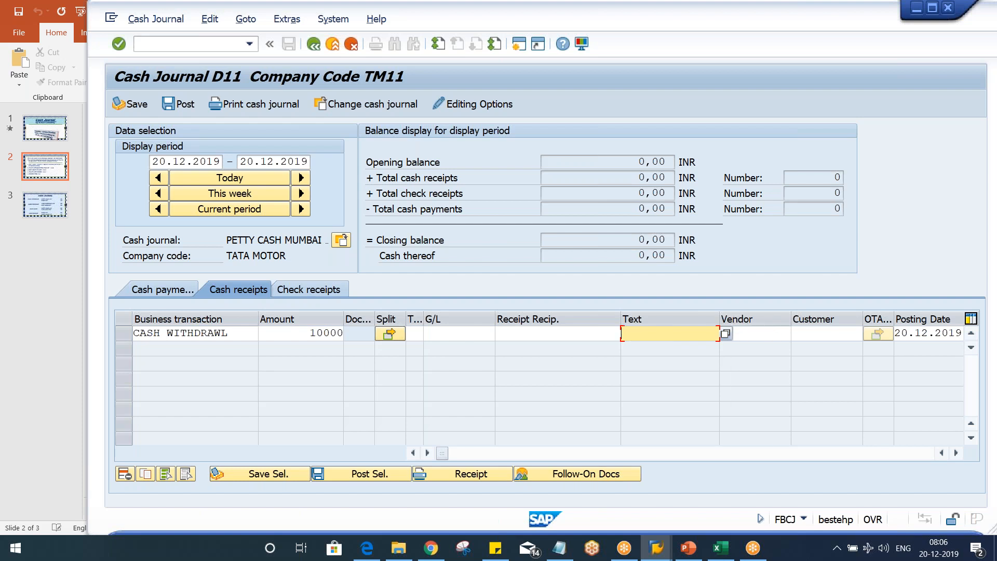
pyautogui.click(703, 333)
pyautogui.click(677, 352)
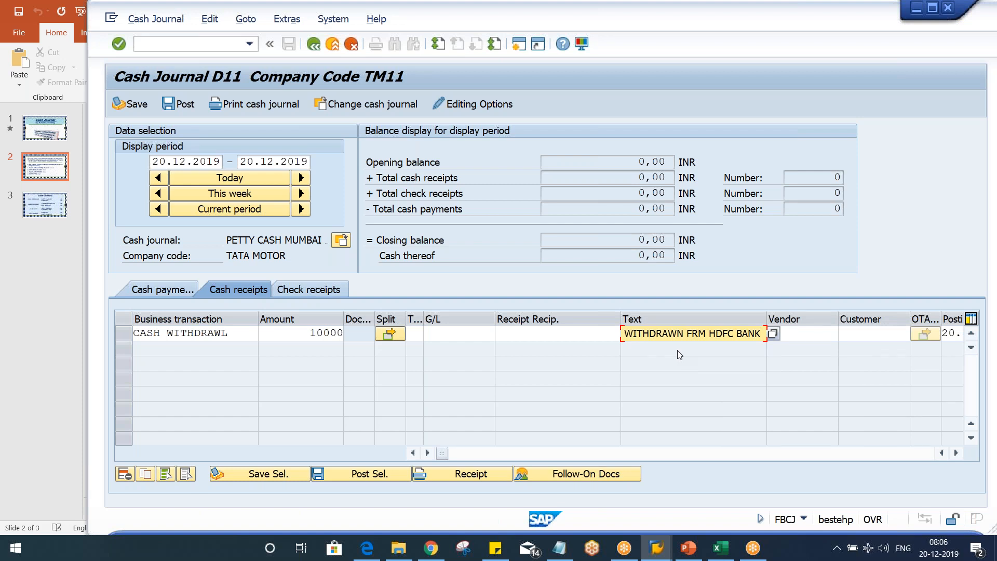
# - Assign G/L account 1000 to the cash withdrawal receipt and post that line
pyautogui.click(474, 333)
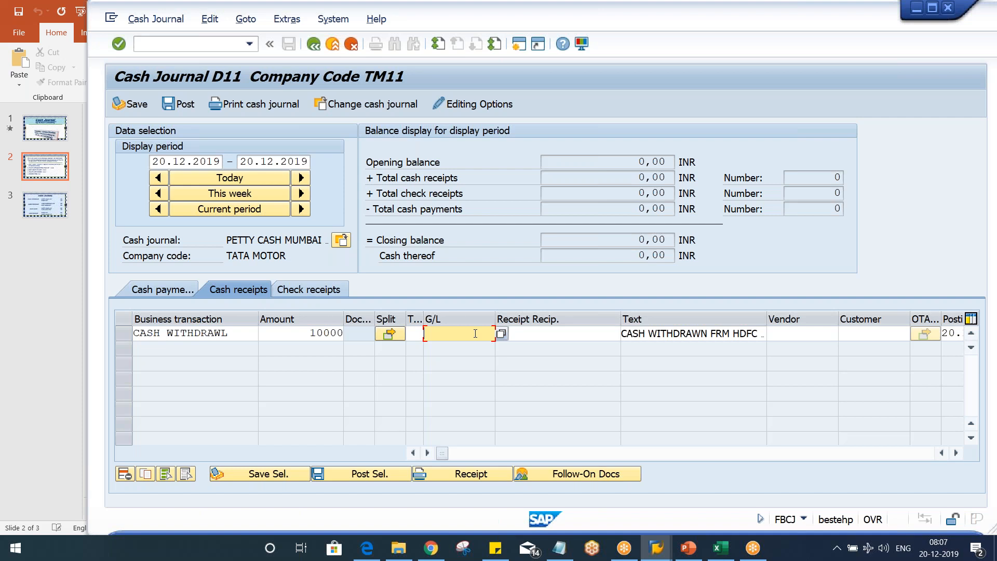
pyautogui.write('1000')
pyautogui.press('Return')
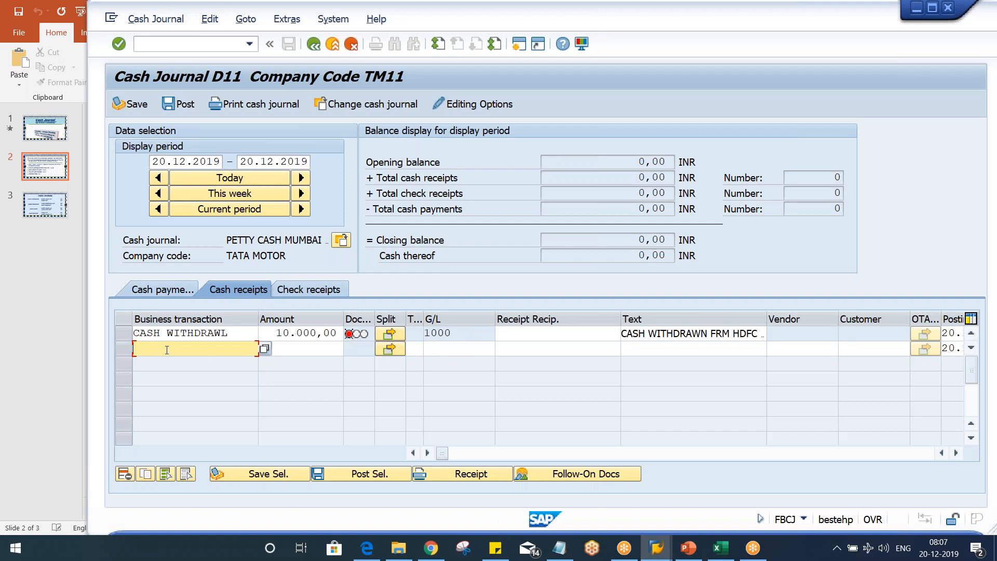
pyautogui.click(123, 332)
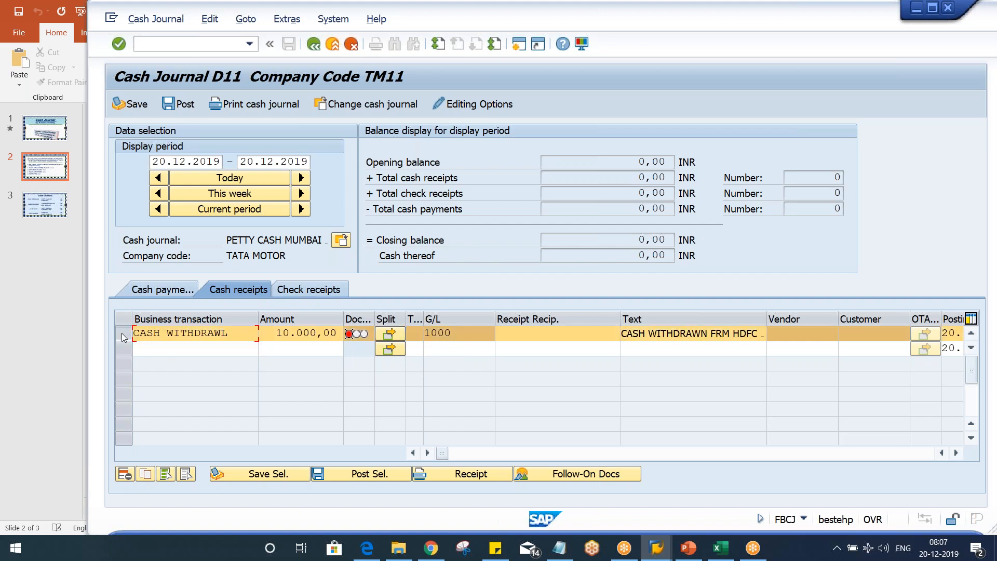
pyautogui.click(370, 477)
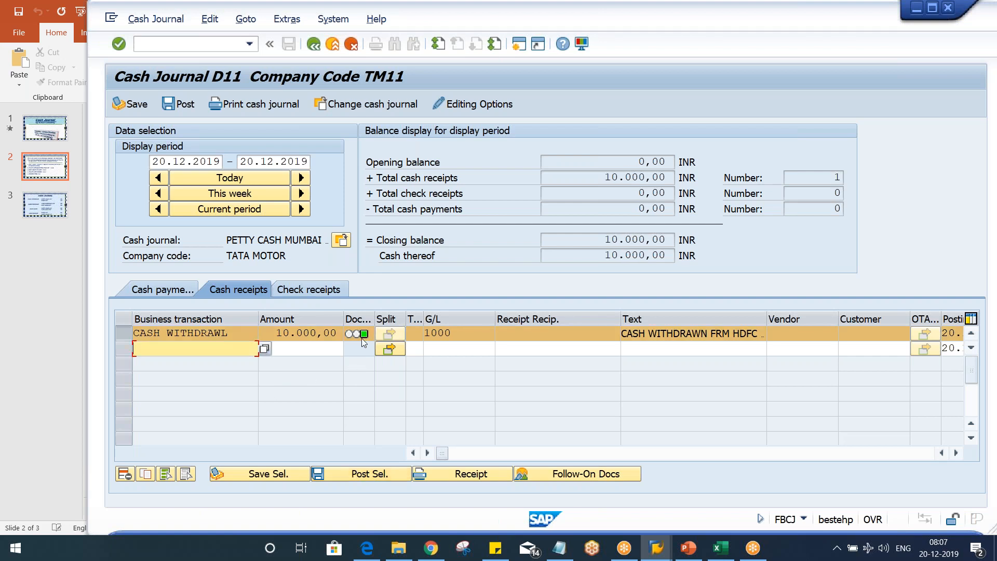
# - Examine the posted receipt's further details, including its document number and internal document number
pyautogui.moveTo(361, 341)
pyautogui.click(958, 454)
pyautogui.click(958, 455)
pyautogui.click(958, 454)
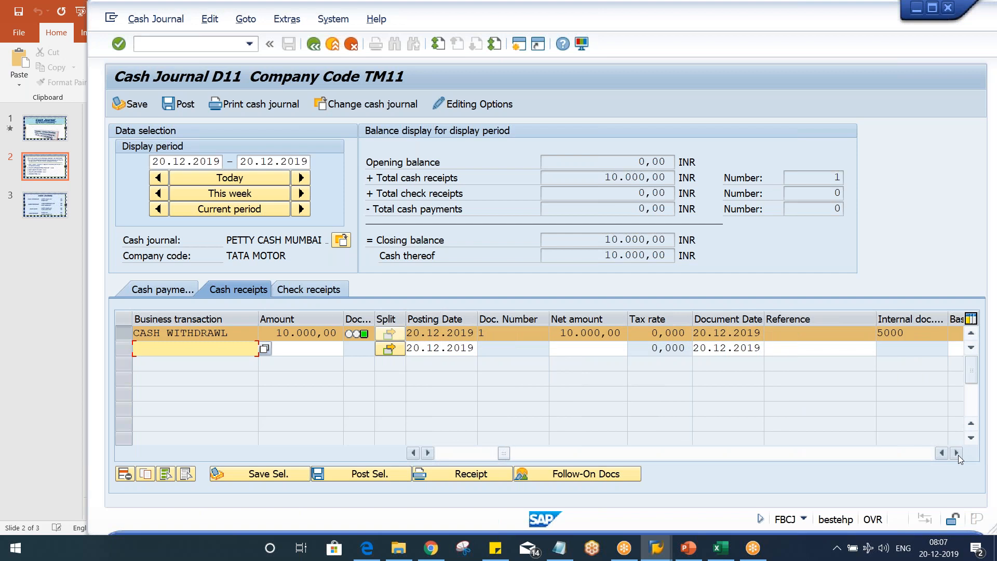
pyautogui.click(958, 455)
pyautogui.click(958, 455)
pyautogui.click(957, 455)
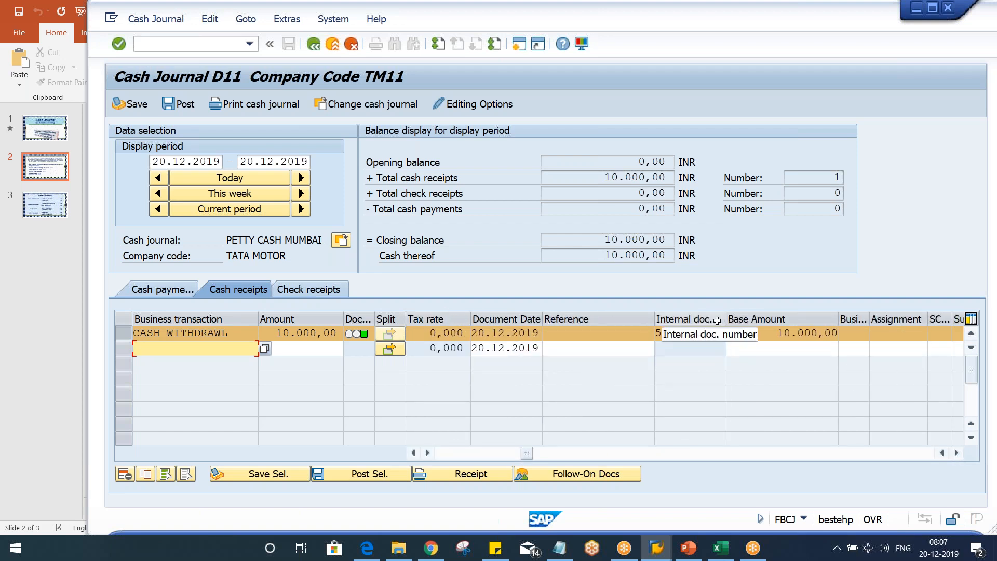
pyautogui.click(696, 334)
pyautogui.click(701, 347)
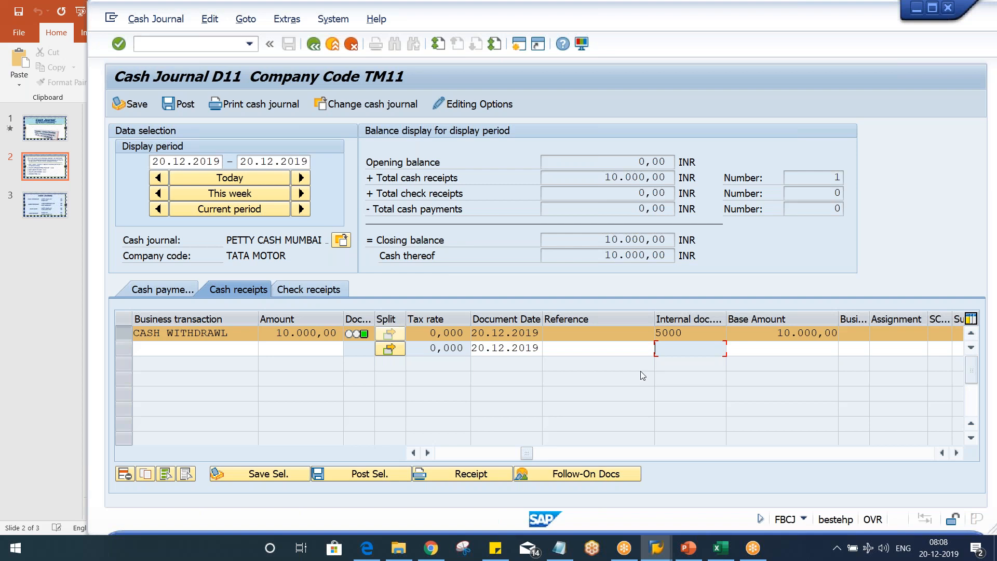
# - Display the posted receipt's follow-on accounting document, check its document number and line items, and return to the cash journal
pyautogui.click(708, 334)
pyautogui.click(577, 474)
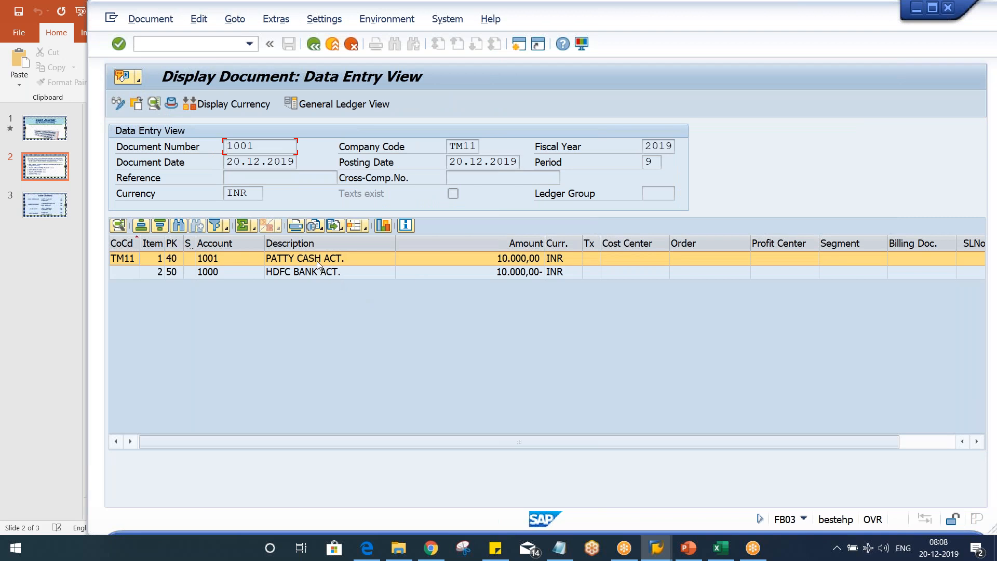
pyautogui.click(319, 260)
pyautogui.click(330, 273)
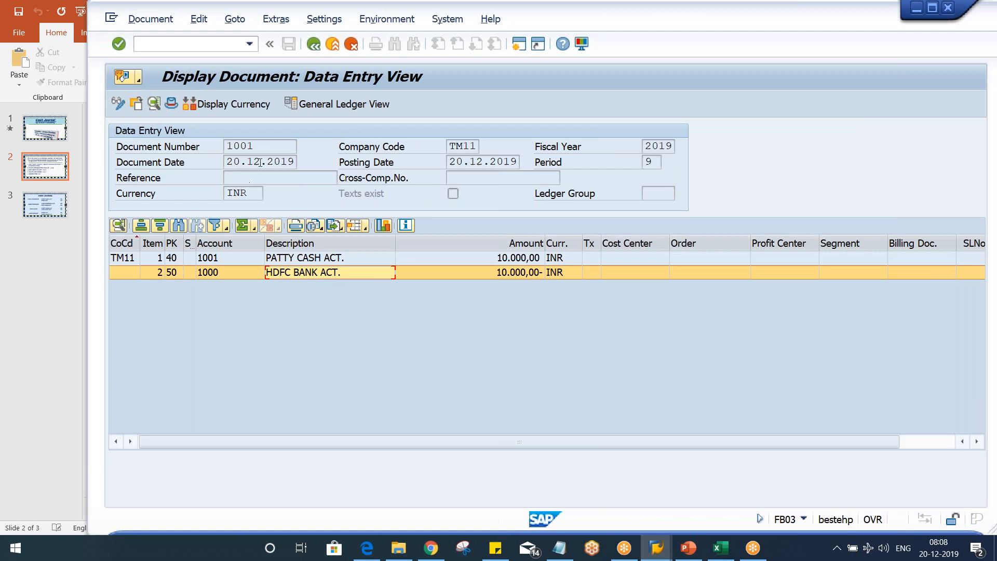
pyautogui.doubleClick(279, 147)
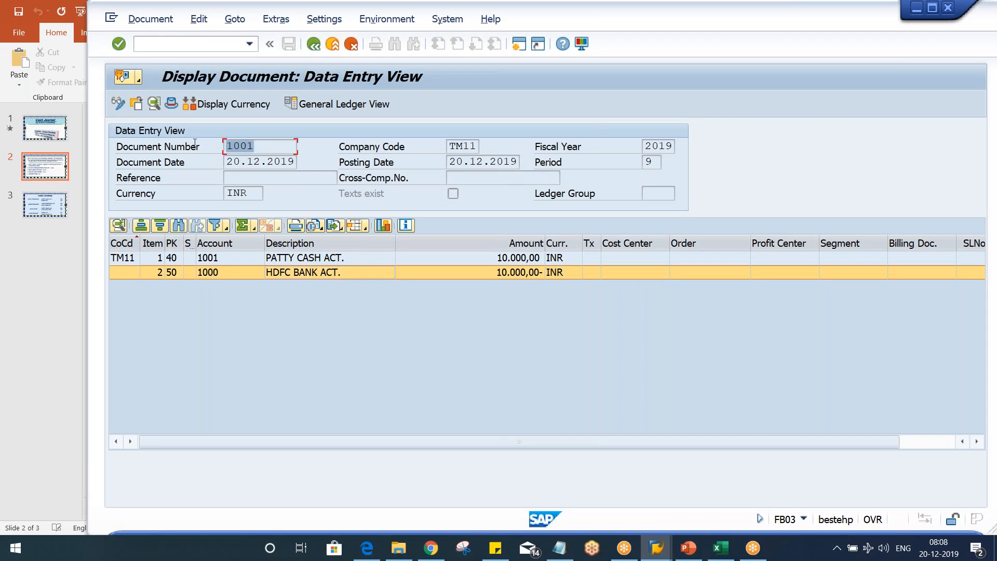
pyautogui.click(278, 144)
pyautogui.doubleClick(278, 145)
pyautogui.click(318, 48)
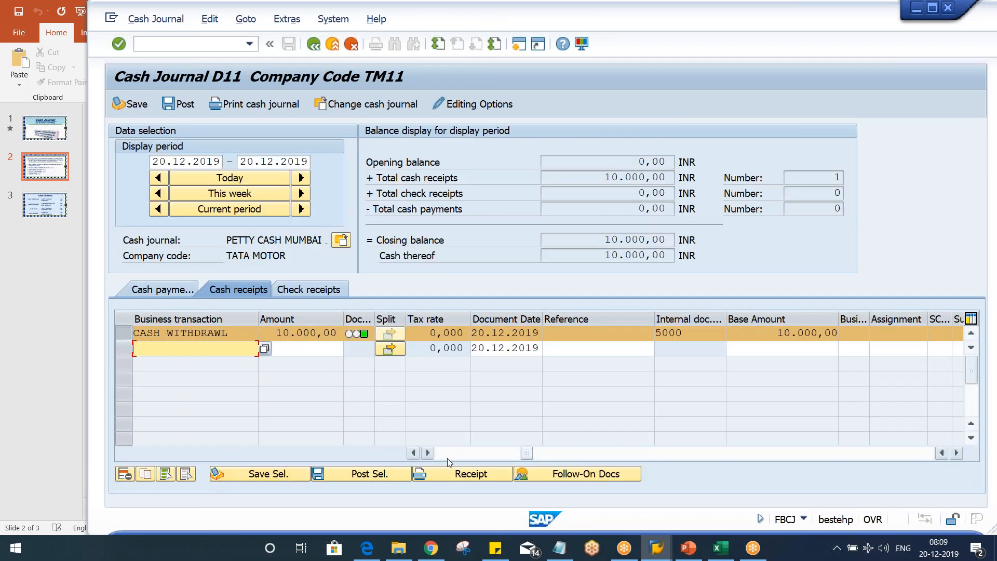
# - Review the total cash receipts and closing balance of the cash journal after the posted withdrawal
pyautogui.click(447, 459)
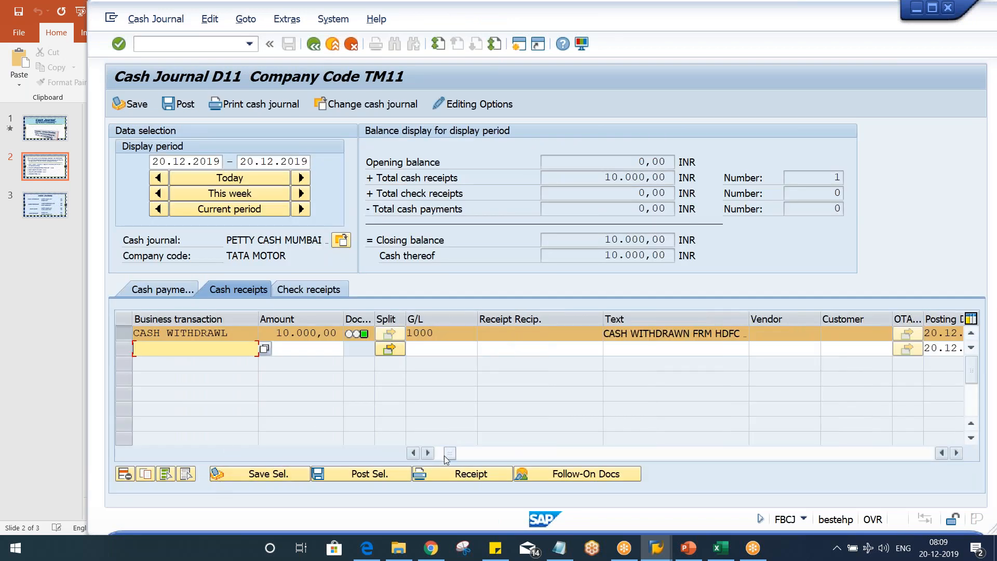
pyautogui.click(444, 456)
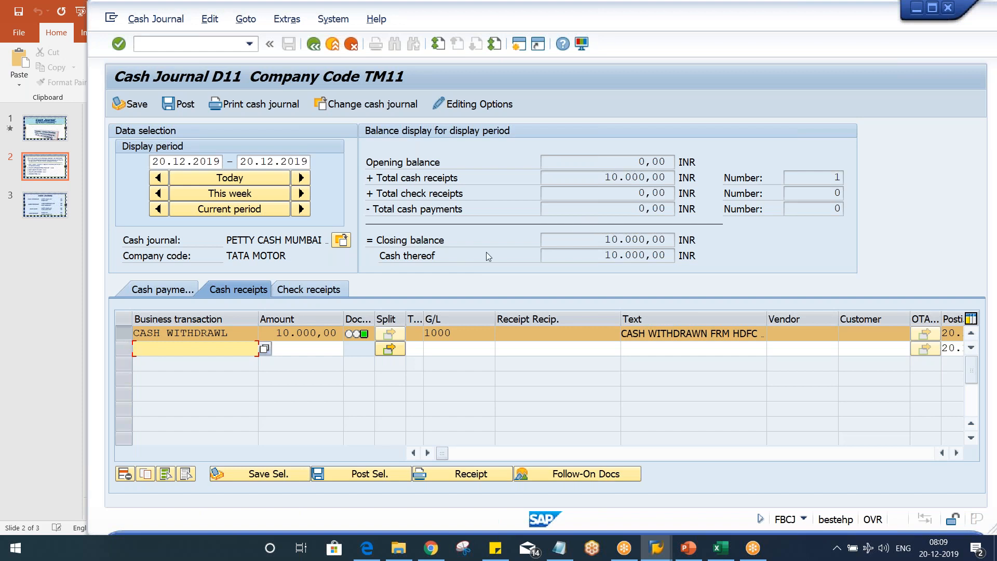
pyautogui.click(597, 177)
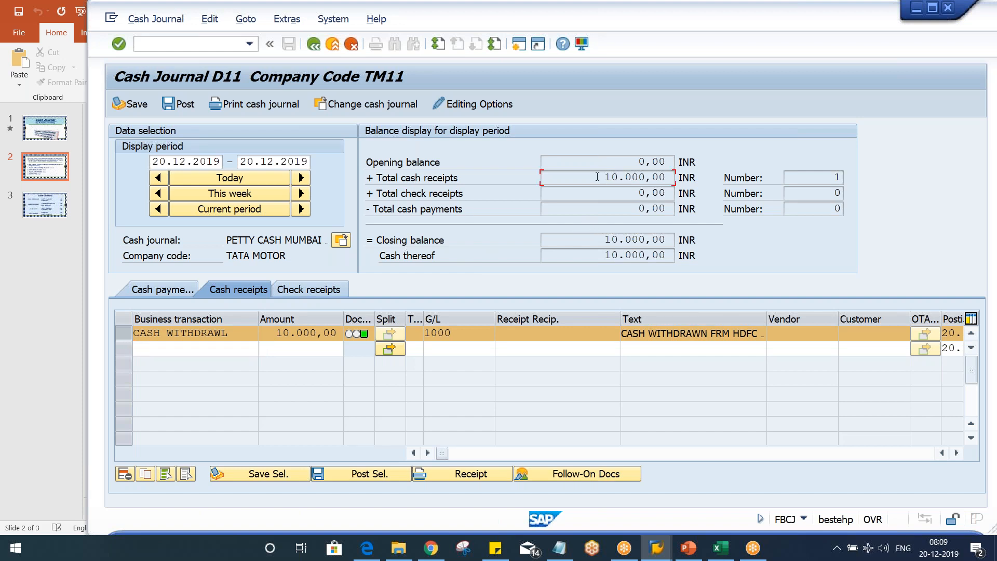
pyautogui.moveTo(597, 177); pyautogui.dragTo(782, 179)
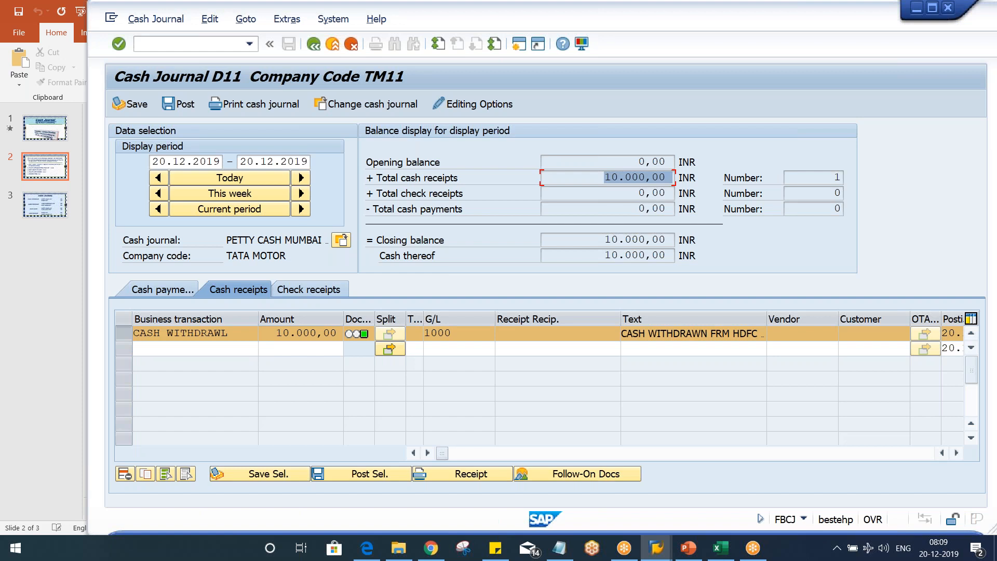
pyautogui.moveTo(584, 239); pyautogui.dragTo(862, 244)
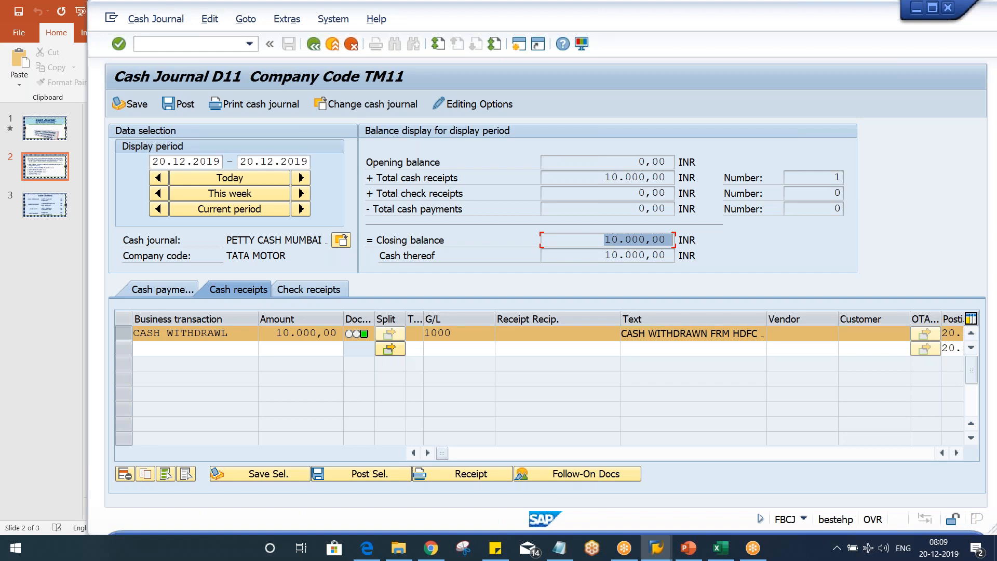
# - Enter a cash payment line with the business transaction CASH PURCHASE and the amount 8000
pyautogui.click(179, 293)
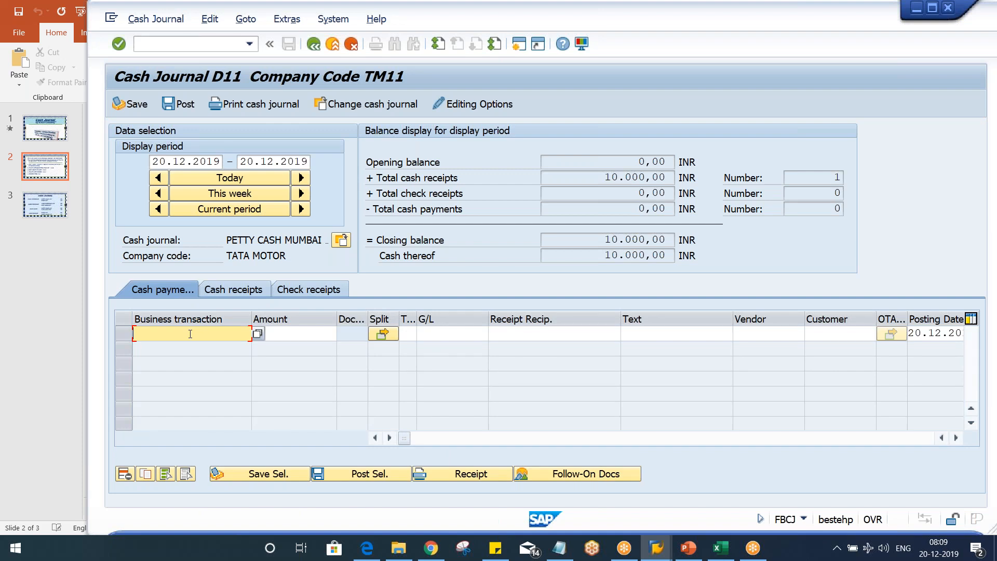
pyautogui.click(190, 334)
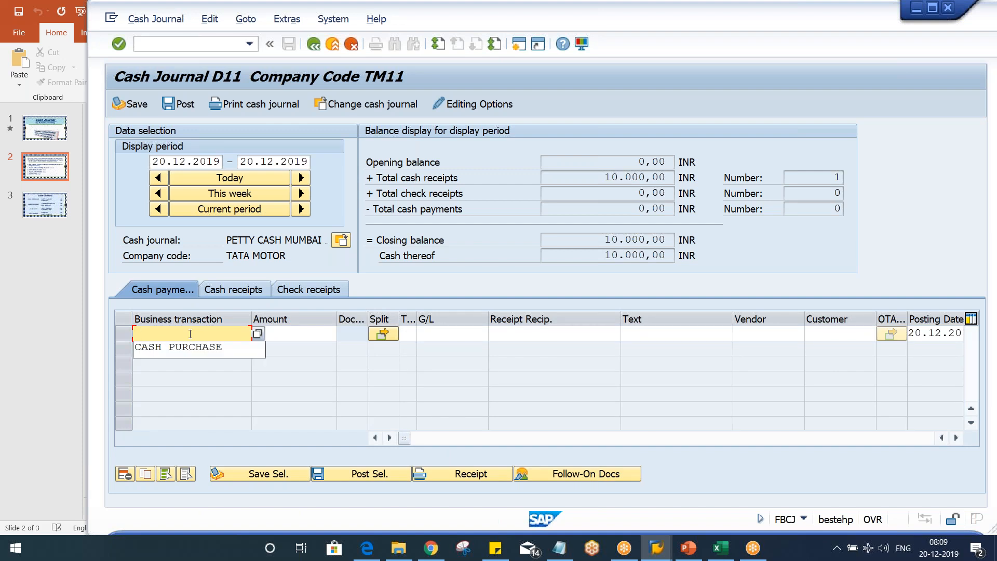
pyautogui.press('Down')
pyautogui.press('Return')
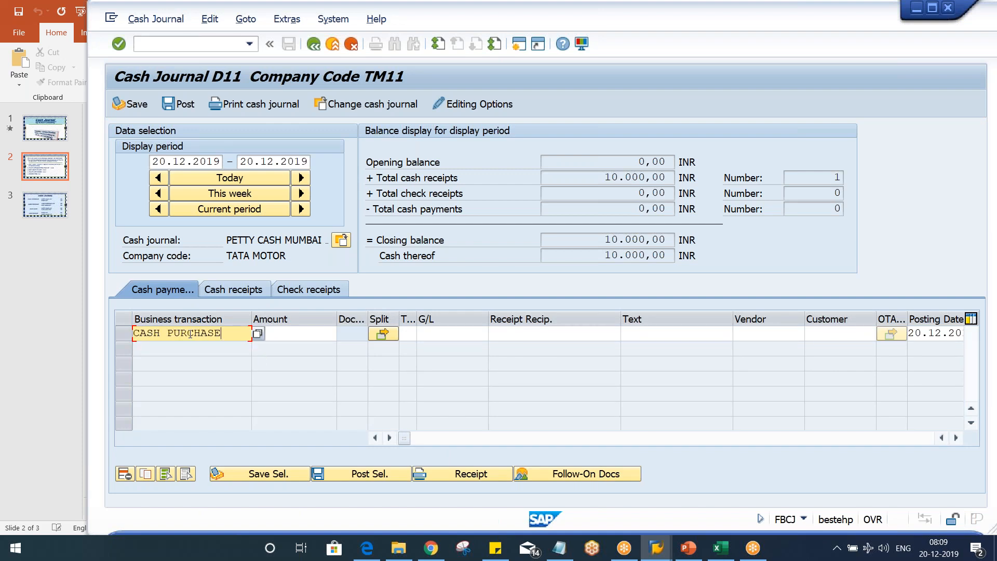
pyautogui.press('Tab')
pyautogui.write('8000')
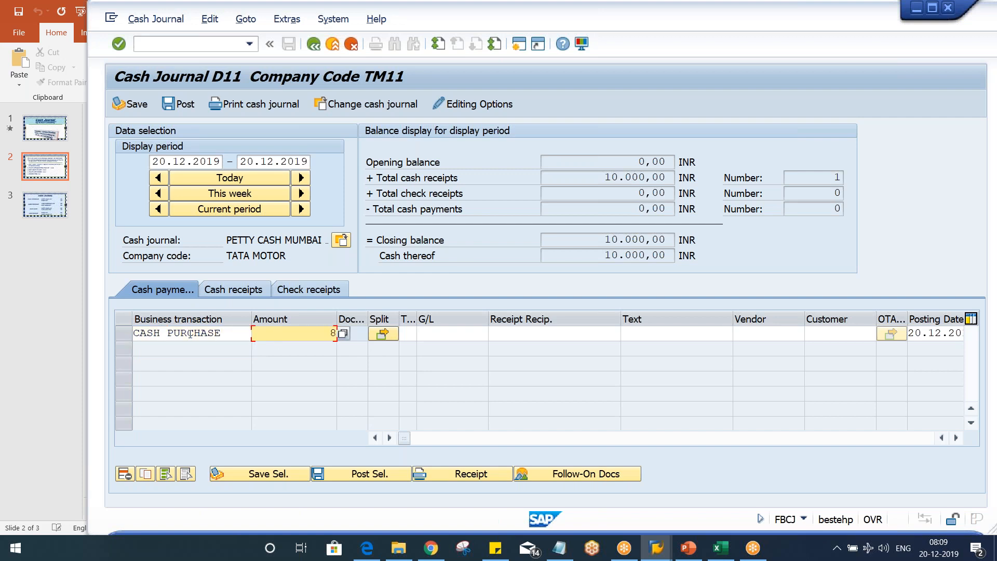
# - Add the text PURCHASE OF STATIONARY to the cash purchase payment and confirm the line
pyautogui.press('Tab')
pyautogui.press('Tab')
pyautogui.press('Tab')
pyautogui.press('Tab')
pyautogui.press('Tab')
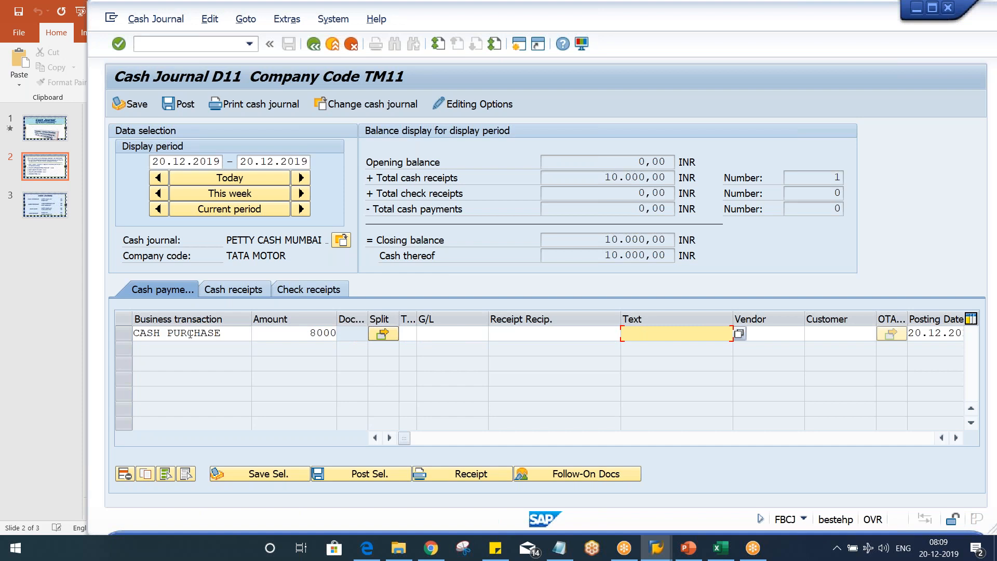
pyautogui.write('P')
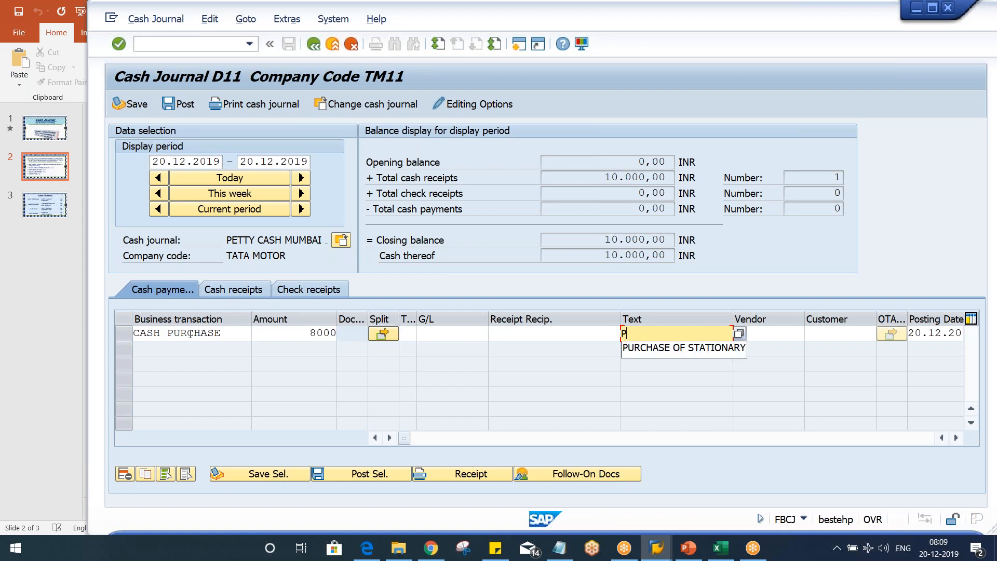
pyautogui.press('Down')
pyautogui.press('Return')
pyautogui.press('Return')
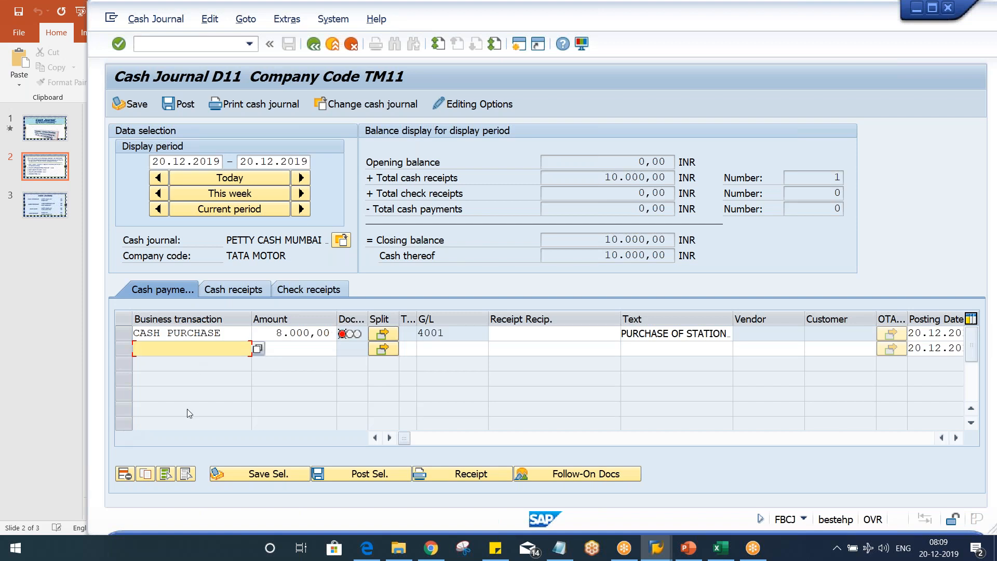
# - Post the CASH PURCHASE payment line in the cash journal
pyautogui.click(458, 339)
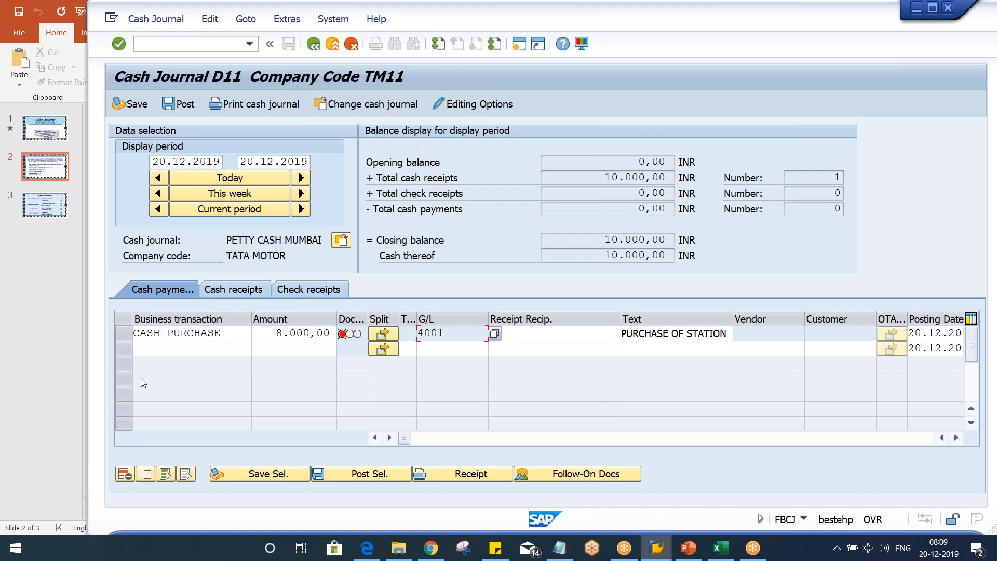
pyautogui.click(117, 334)
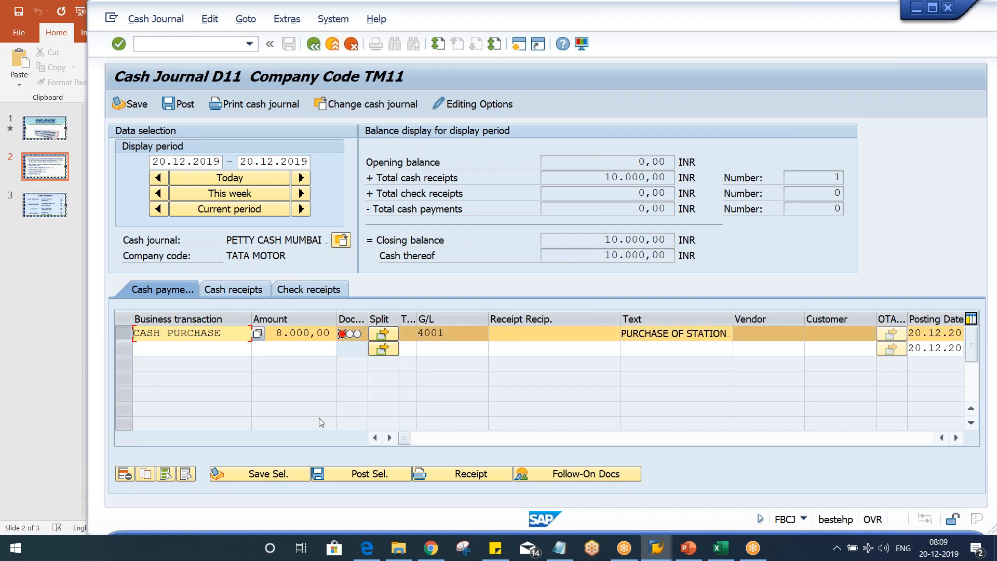
pyautogui.click(341, 476)
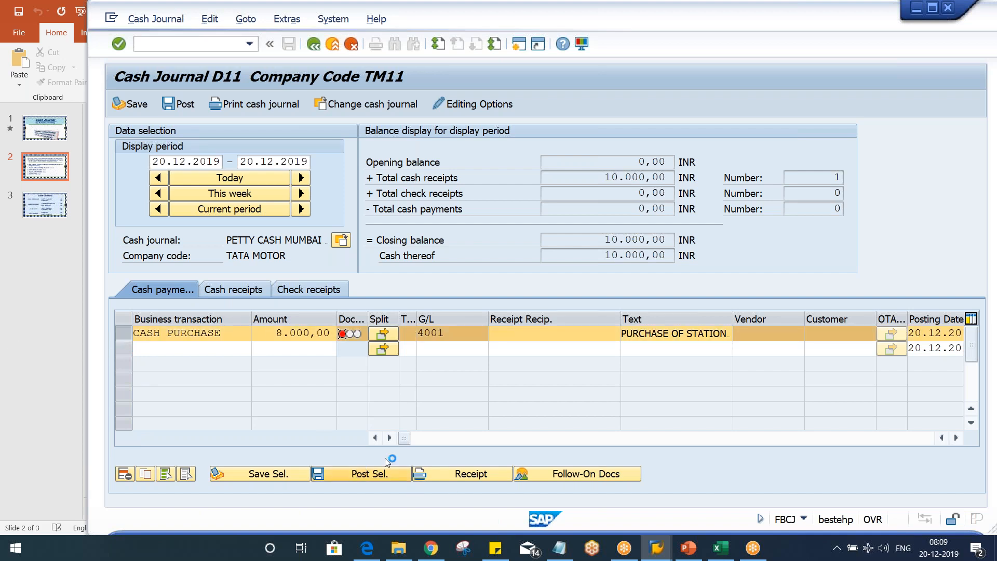
# - Review the closing balance, total cash receipts and total cash payments of the cash journal after the posted purchase
pyautogui.click(558, 191)
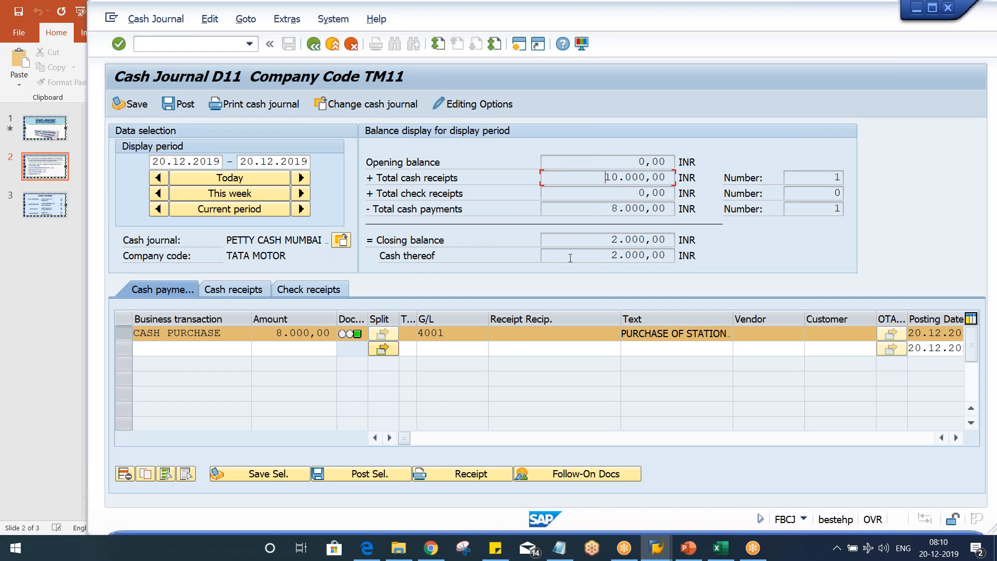
pyautogui.moveTo(611, 240); pyautogui.dragTo(724, 255)
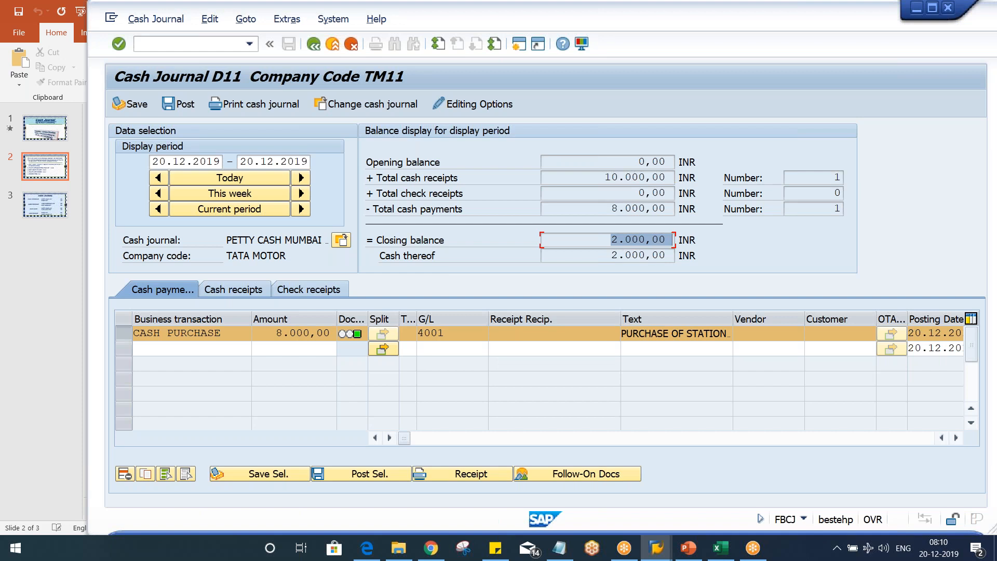
pyautogui.moveTo(597, 177); pyautogui.dragTo(846, 180)
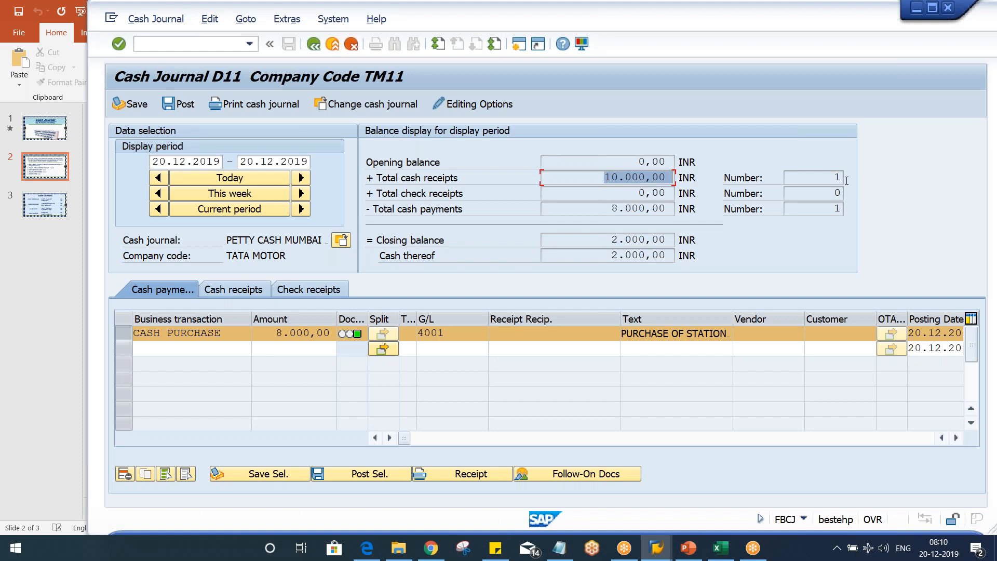
pyautogui.moveTo(576, 207); pyautogui.dragTo(948, 255)
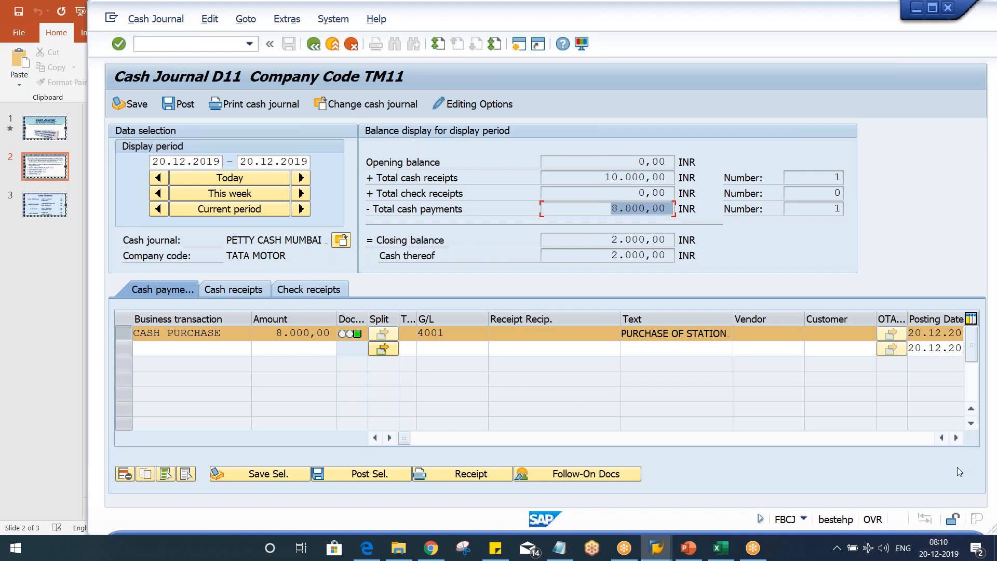
# - In the other SAP session, display the open line items of G/L account 1001 in company code TM11 with transaction FBL3N
pyautogui.click(664, 553)
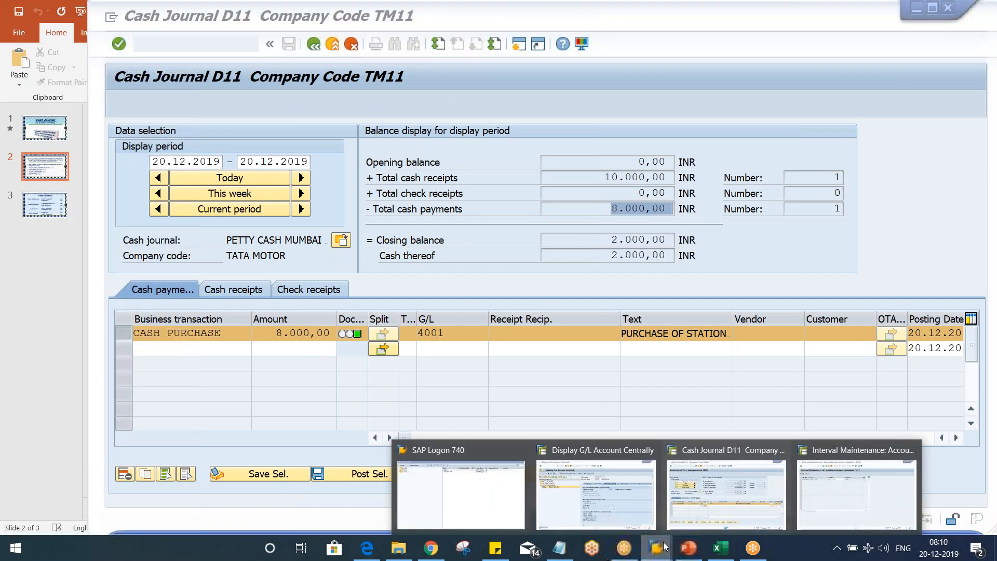
pyautogui.moveTo(758, 497)
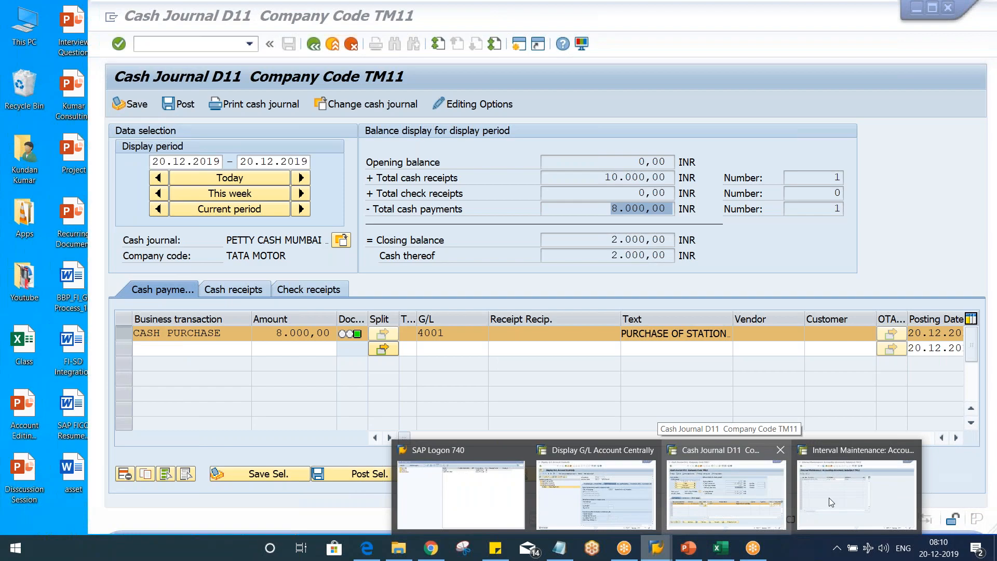
pyautogui.click(846, 497)
pyautogui.write('/NFBL')
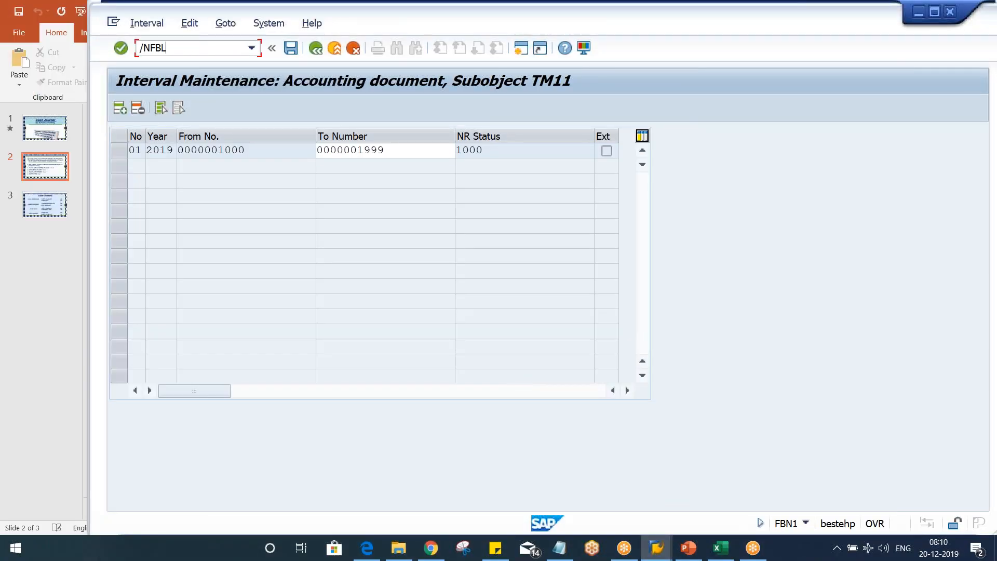
pyautogui.write('3N')
pyautogui.press('Return')
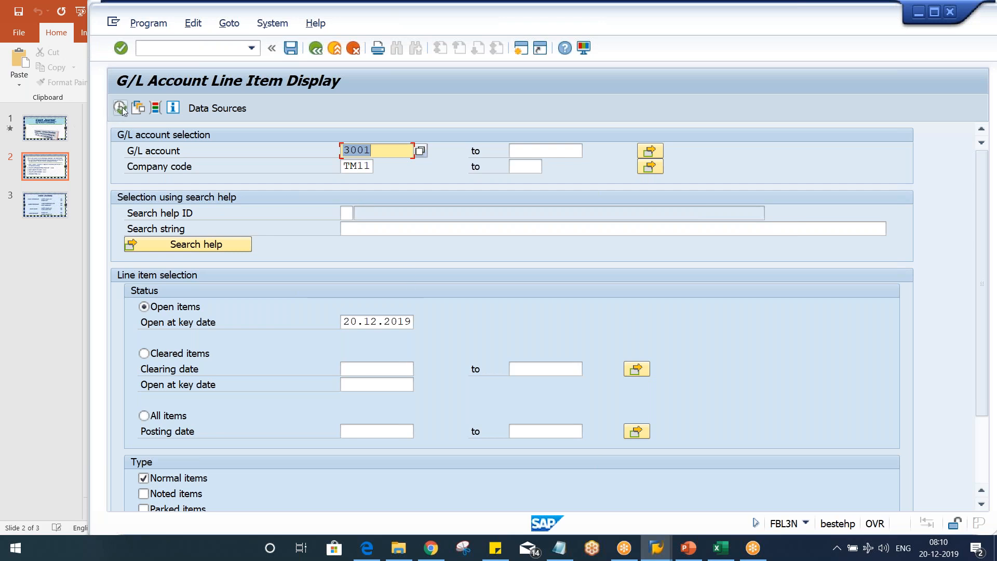
pyautogui.write('1001')
pyautogui.click(120, 107)
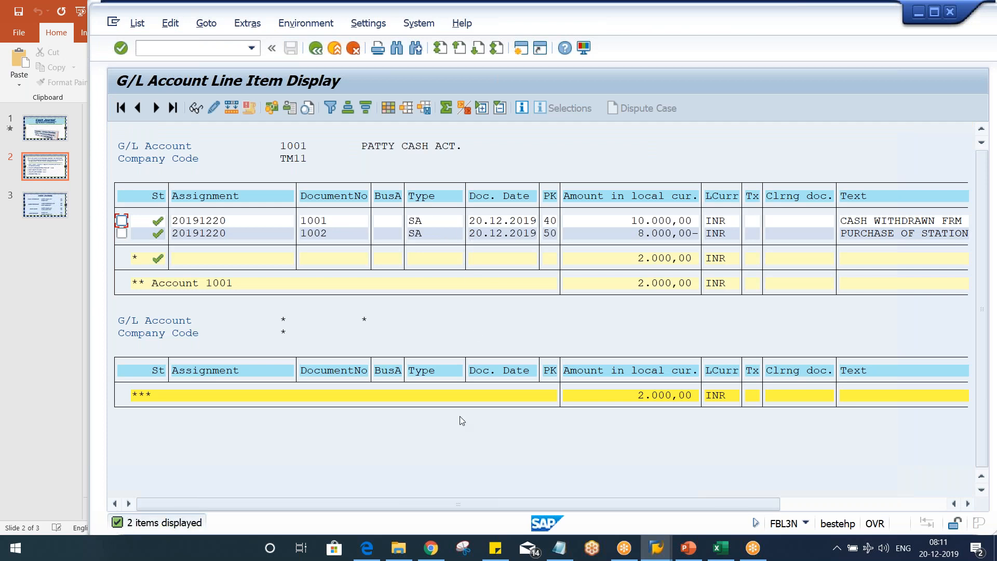
# - Review the withdrawal and purchase amounts and the balance of the petty cash account, and return to the cash journal
pyautogui.click(663, 223)
pyautogui.click(628, 224)
pyautogui.click(632, 237)
pyautogui.click(627, 259)
pyautogui.press('F3')
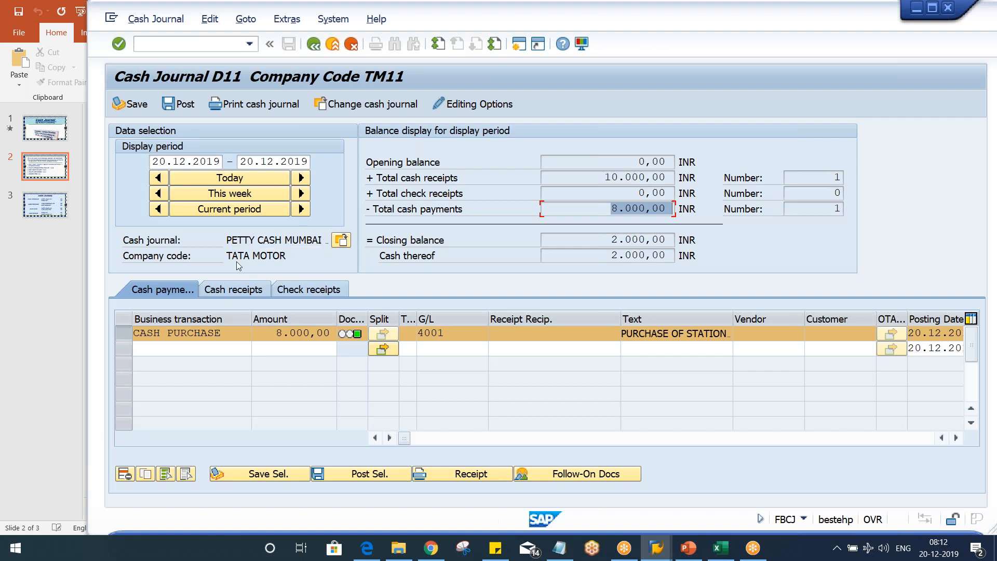
# - Check the cash journal's name and its company code and journal number in the change dialog, closing it without changes
pyautogui.moveTo(228, 242); pyautogui.dragTo(251, 210)
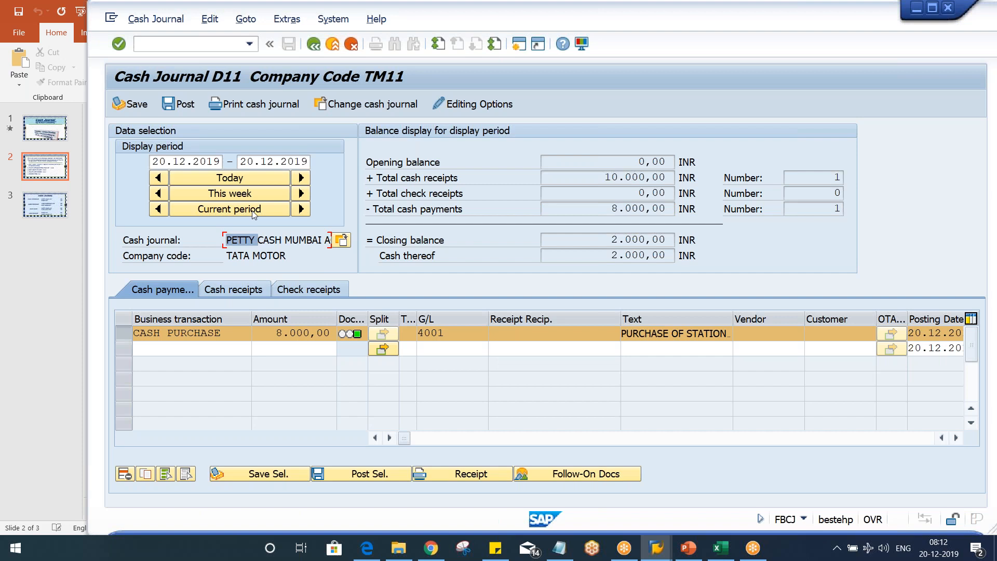
pyautogui.click(363, 103)
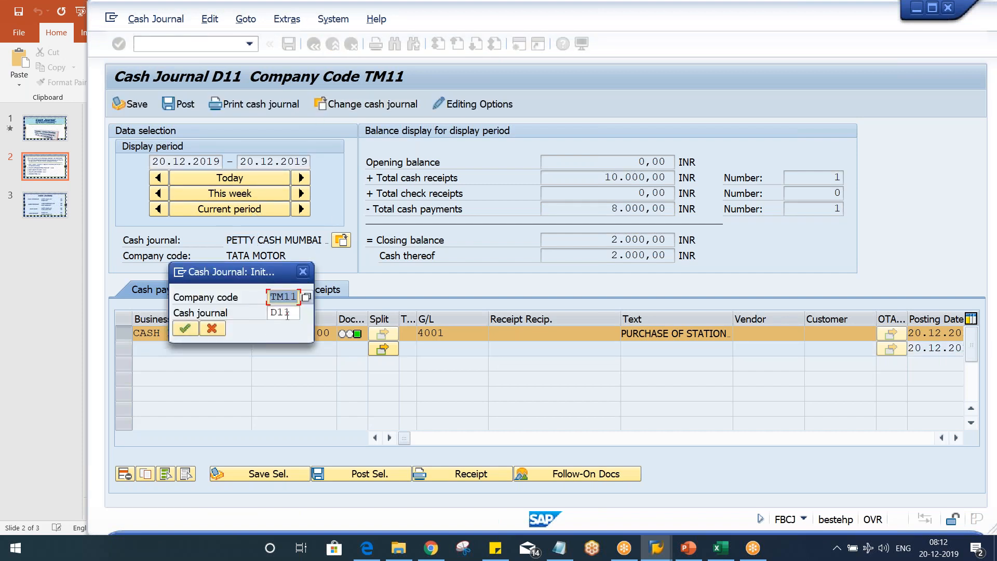
pyautogui.click(288, 313)
pyautogui.click(303, 272)
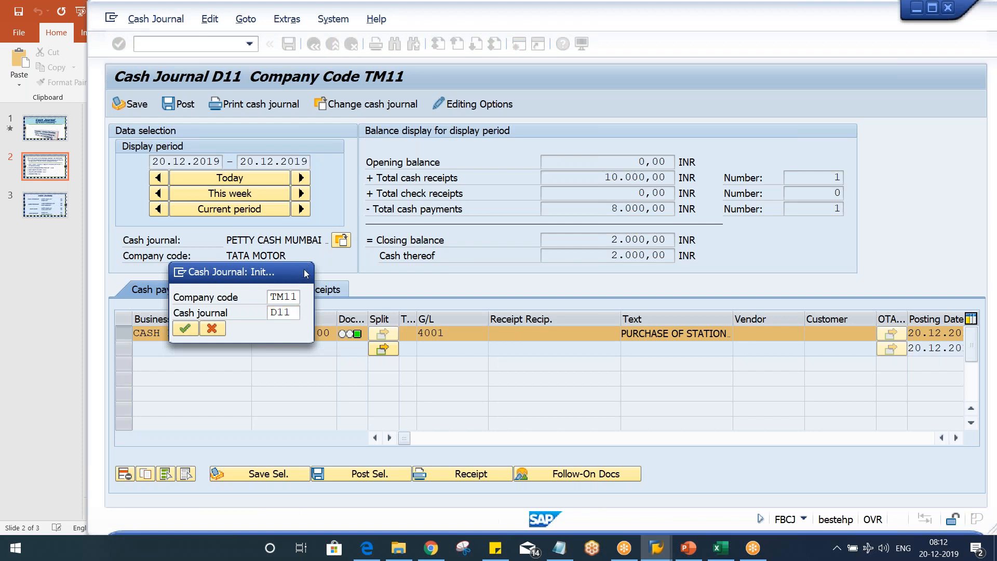
pyautogui.moveTo(226, 240); pyautogui.dragTo(336, 240)
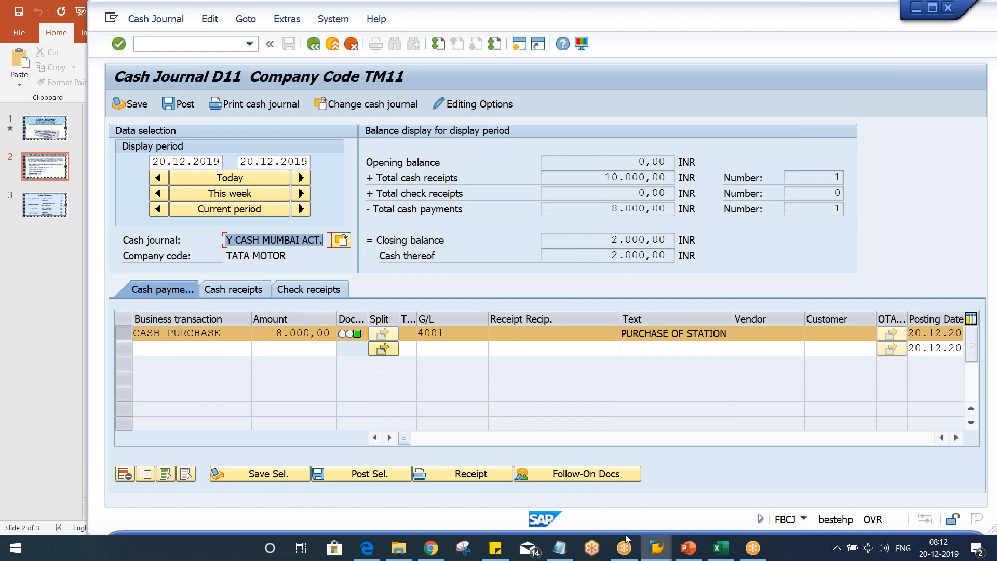
# - In the G/L account session, open the cash journal business transactions with FBCJC2 and position the list at company code TM11
pyautogui.click(637, 547)
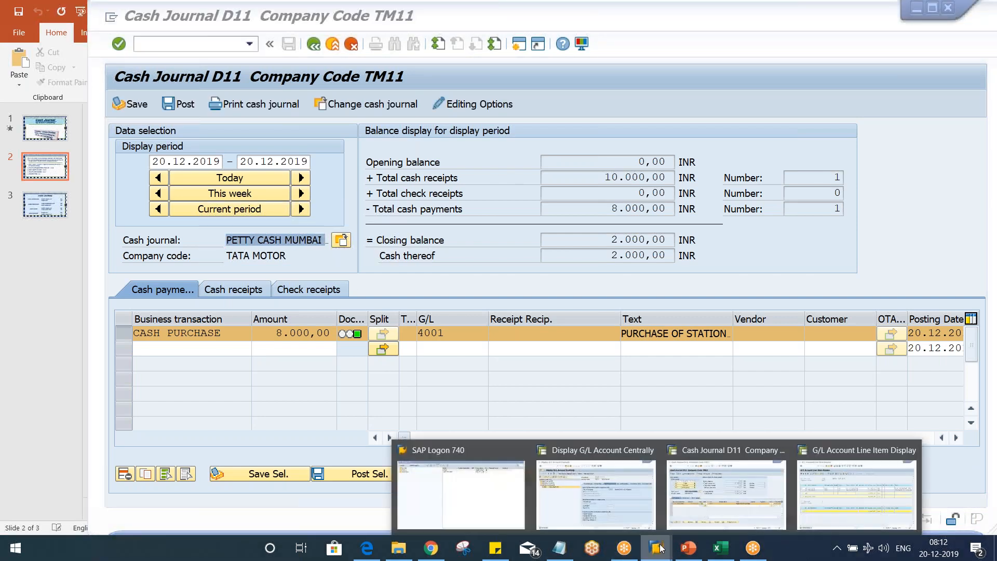
pyautogui.click(636, 510)
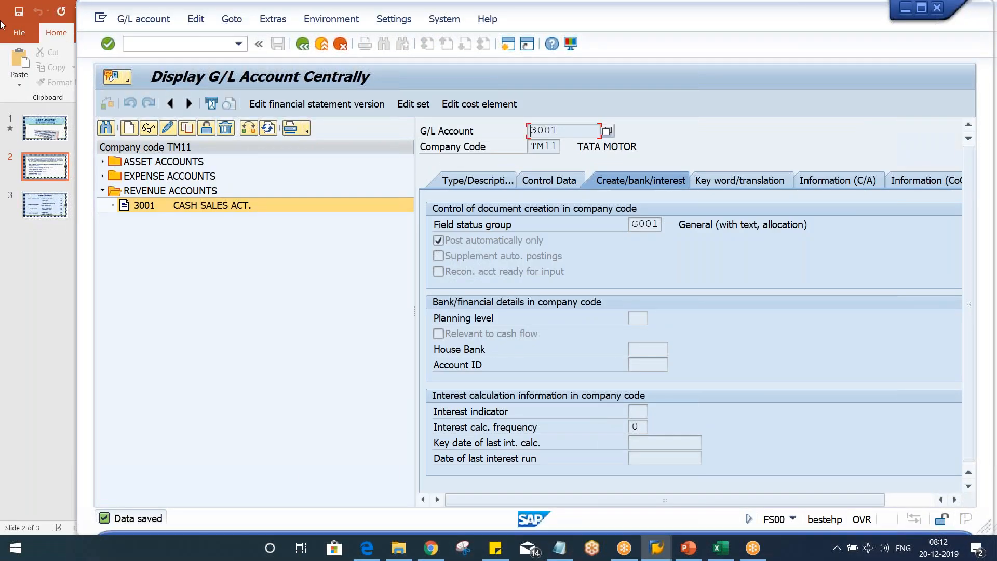
pyautogui.click(237, 46)
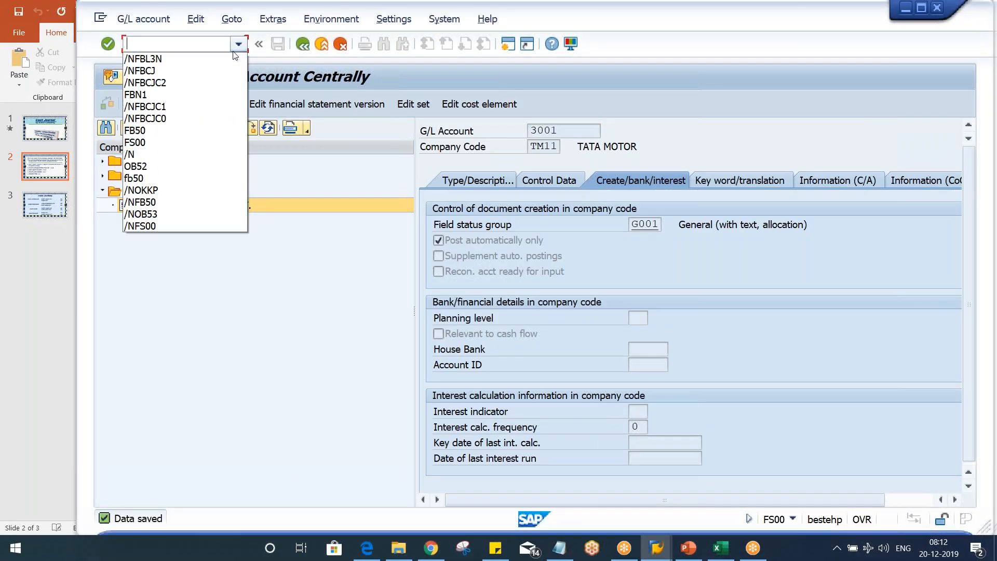
pyautogui.click(215, 84)
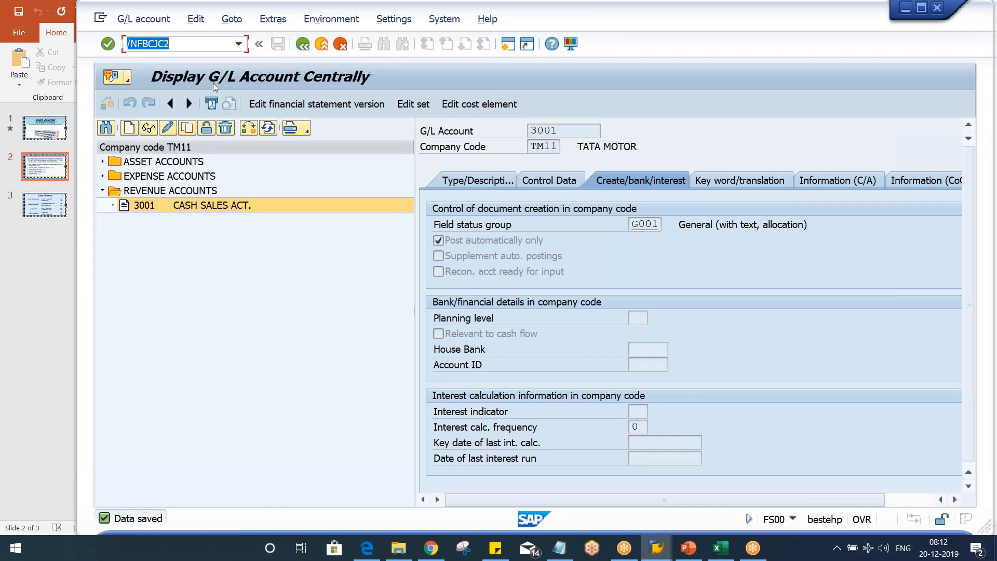
pyautogui.press('Return')
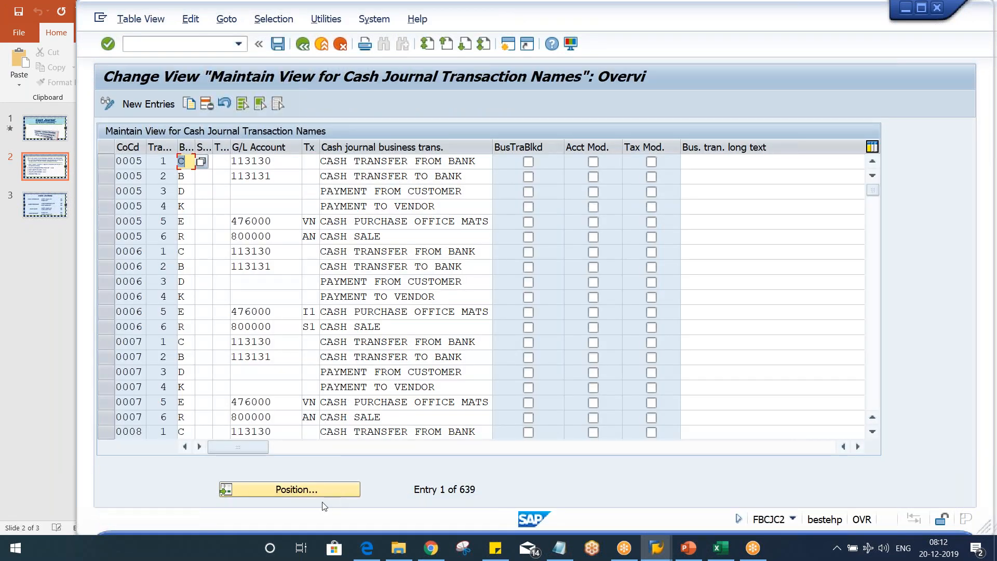
pyautogui.click(316, 494)
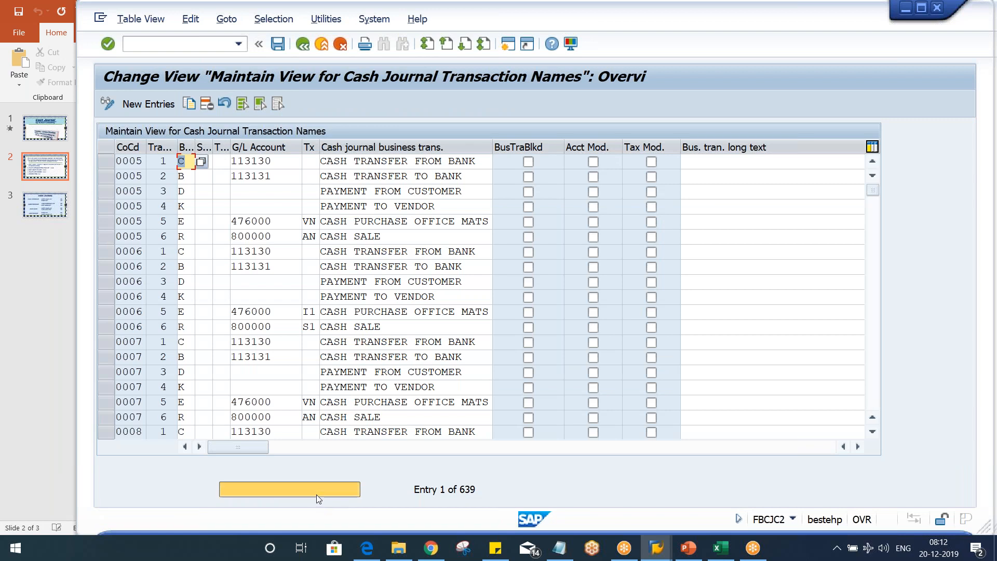
pyautogui.write('TM11')
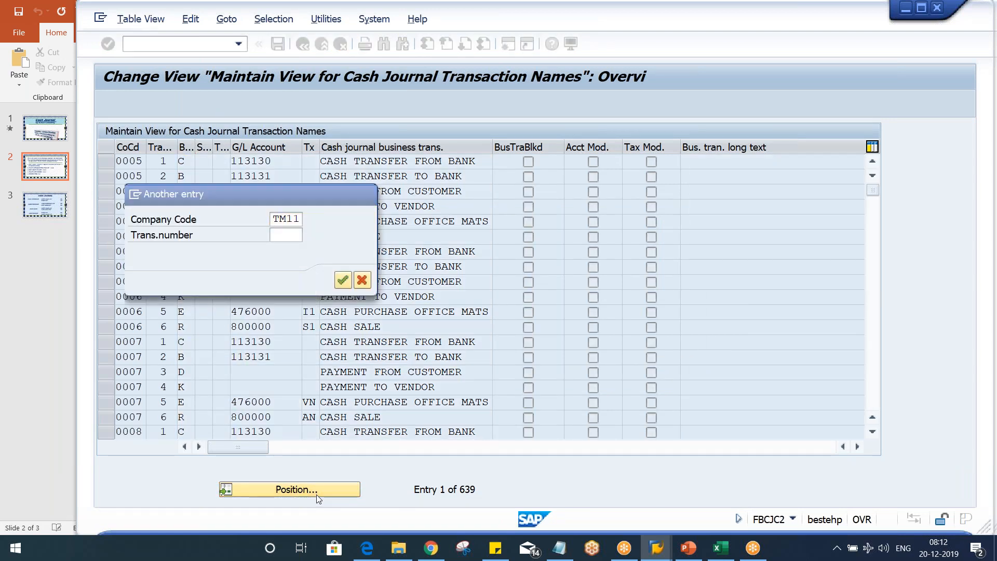
pyautogui.press('Return')
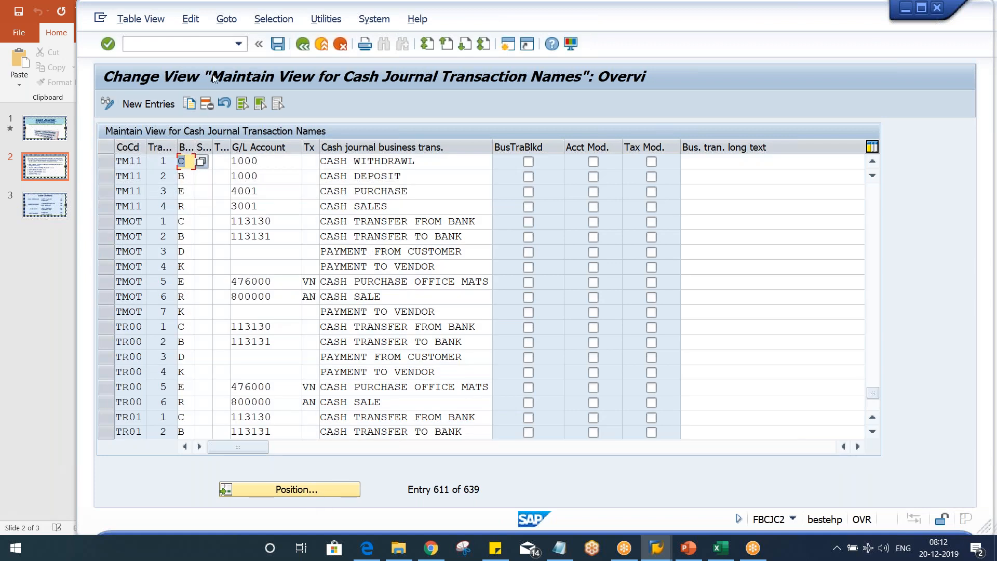
# - Open the cash journal maintenance view with transaction FBCJC0
pyautogui.click(238, 44)
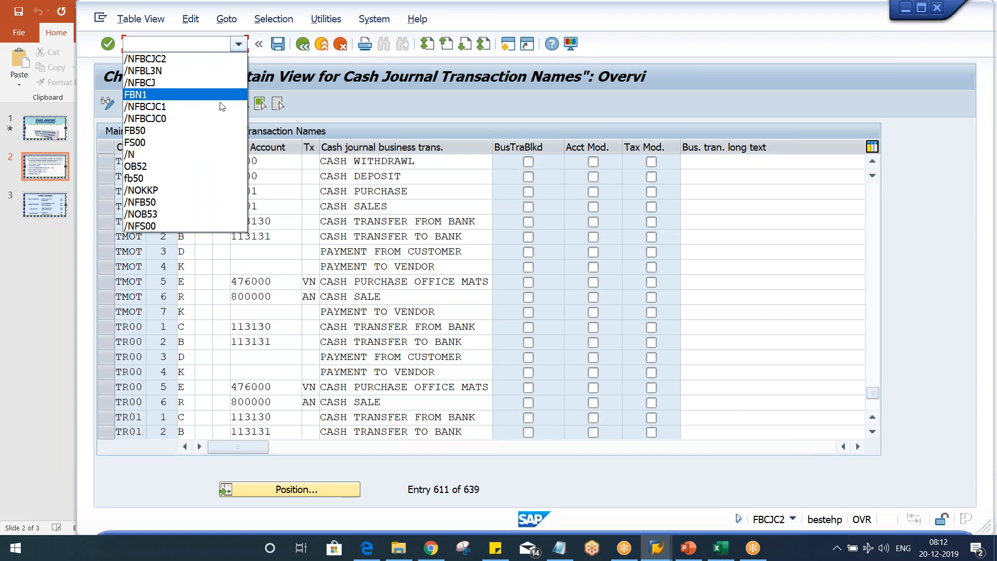
pyautogui.click(214, 122)
pyautogui.press('Return')
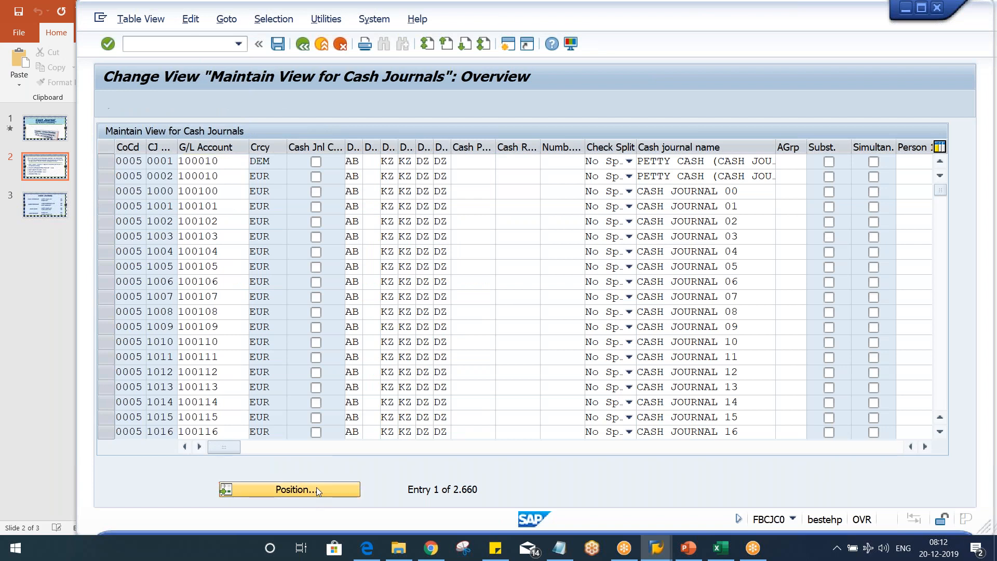
# - Position the cash journal overview at the entries for company code TM11
pyautogui.click(317, 489)
pyautogui.write('TM')
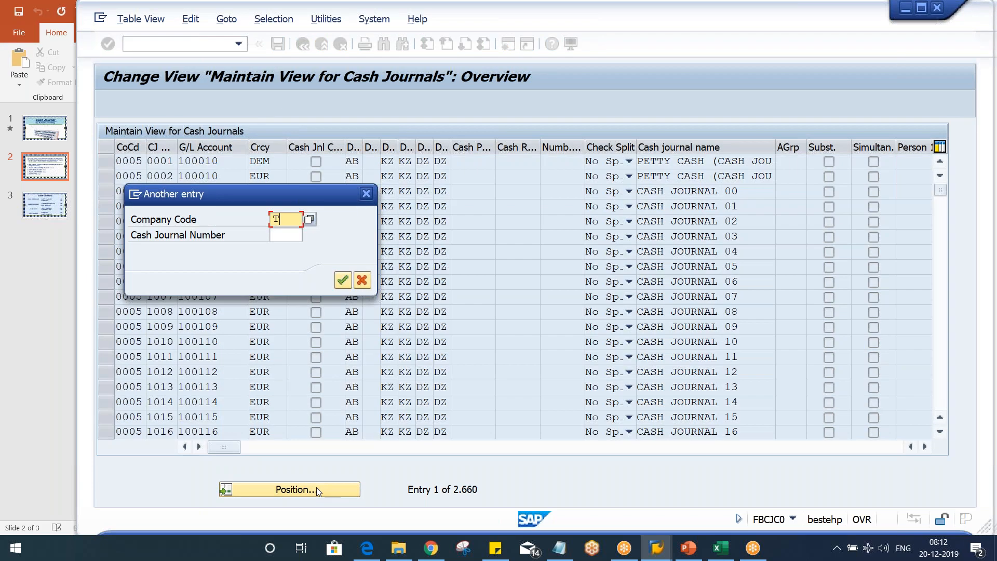
pyautogui.write('11')
pyautogui.press('Return')
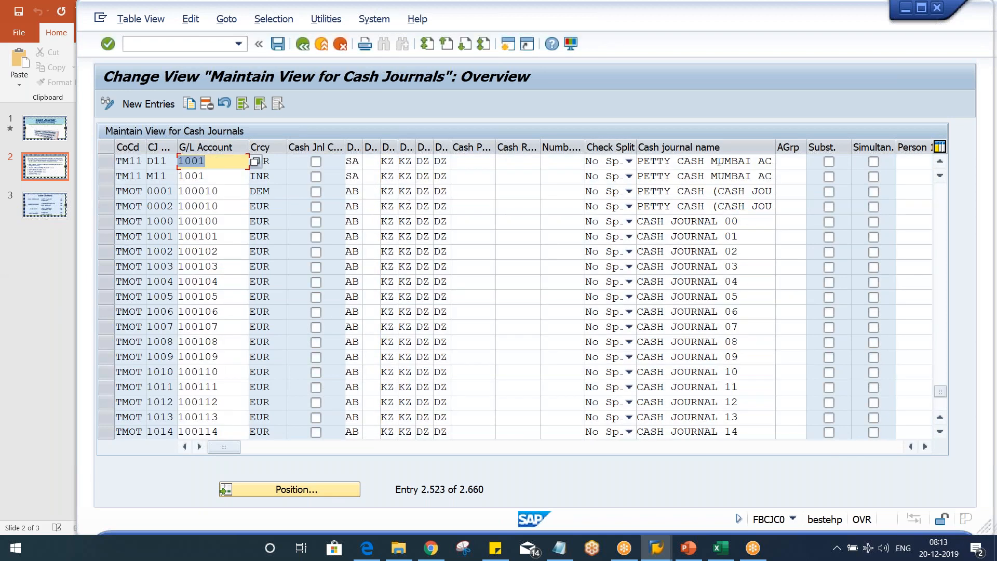
# - Rename cash journal D11 of company code TM11 as PETTY CASH DELHI ACT. and save the change
pyautogui.moveTo(713, 160); pyautogui.dragTo(775, 161)
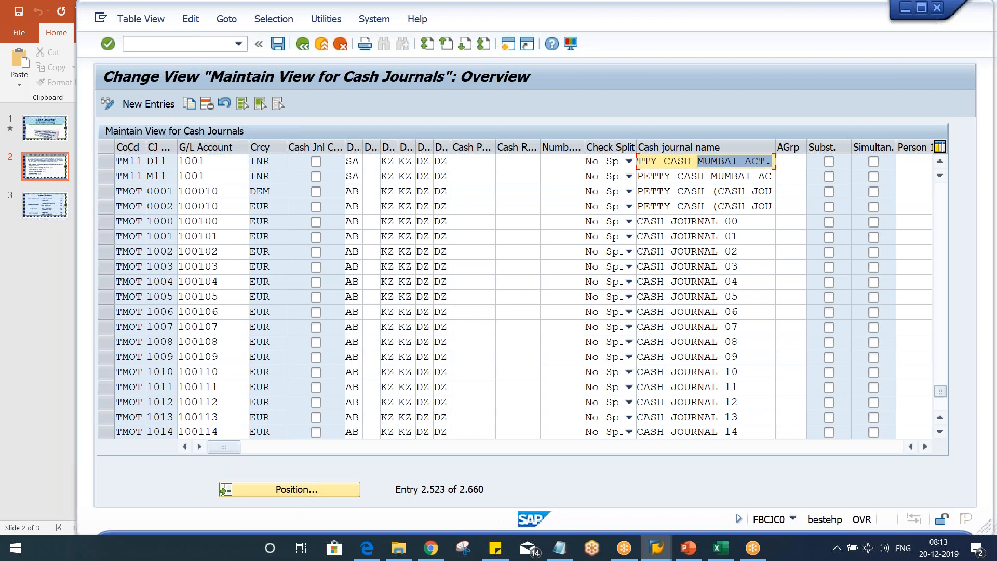
pyautogui.press('BackSpace')
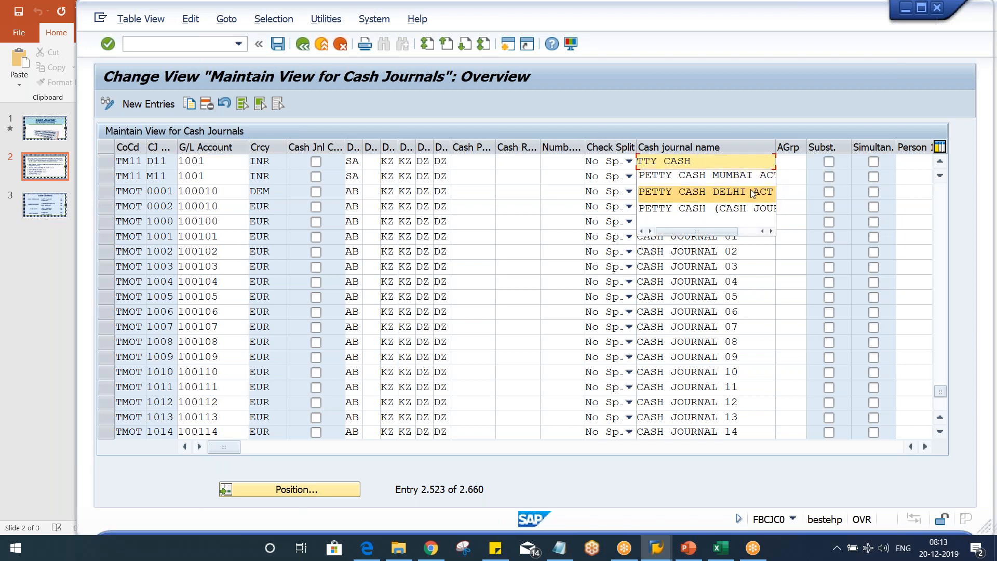
pyautogui.click(759, 188)
pyautogui.press('Return')
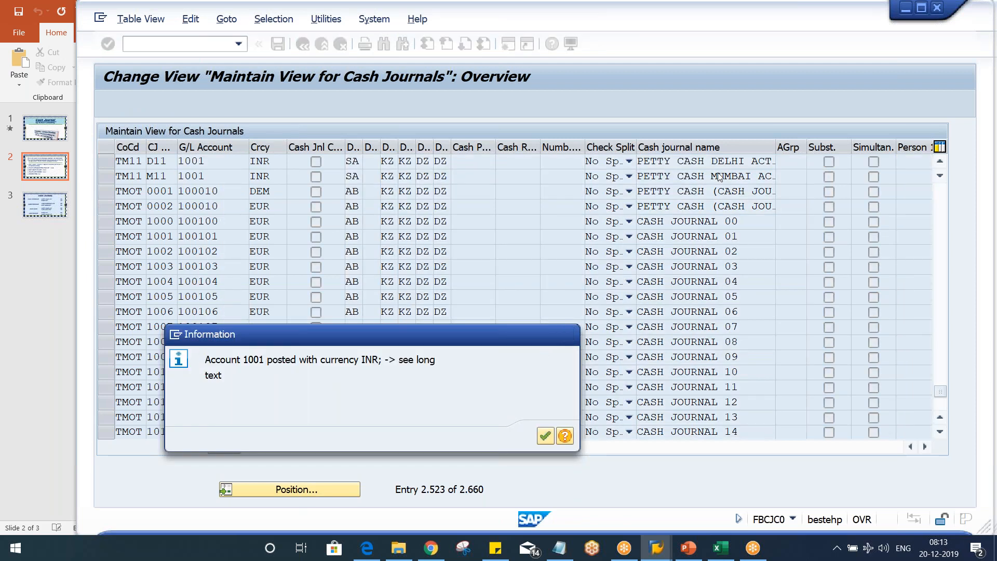
pyautogui.press('Return')
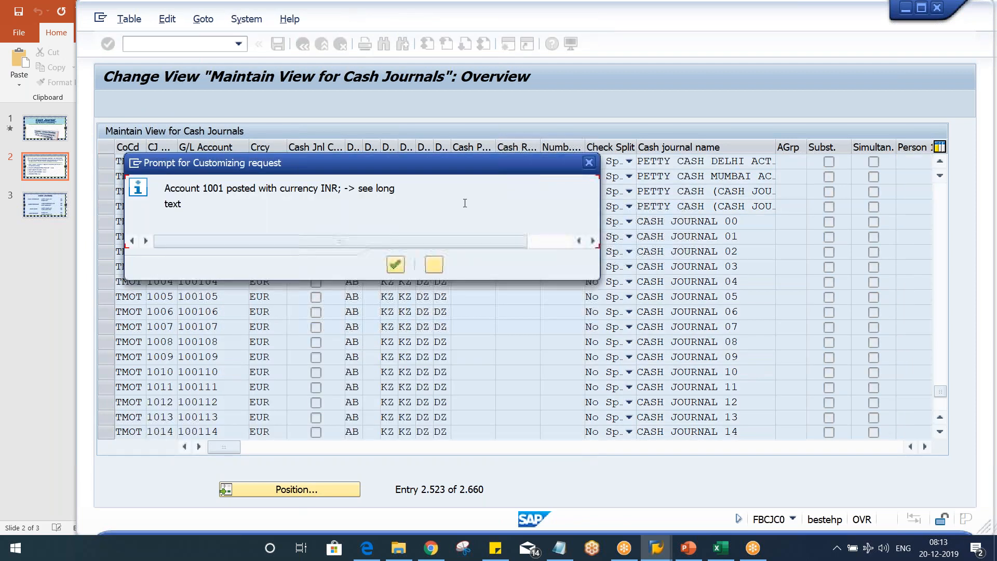
pyautogui.press('Return')
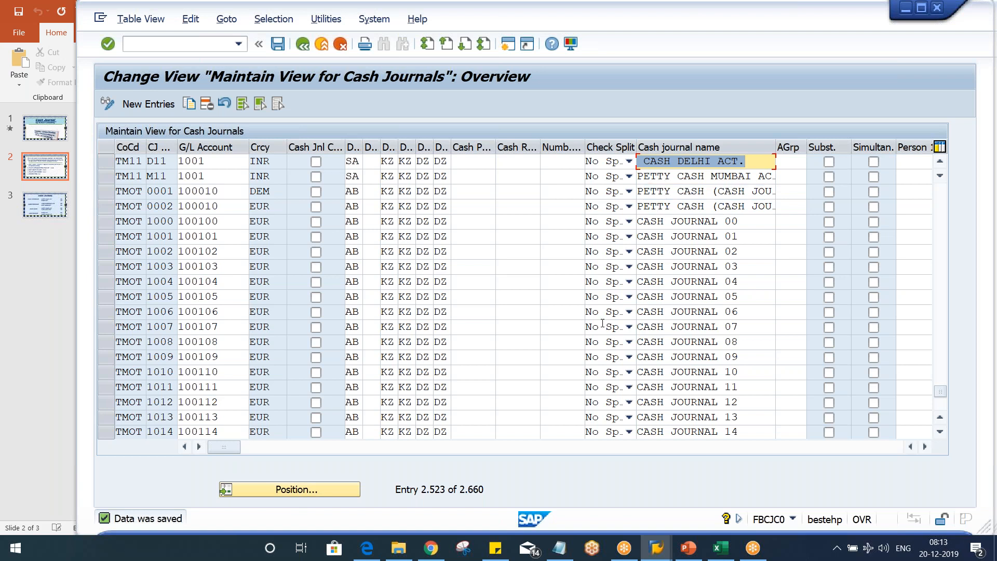
# - Switch to the Cash Journal D11 session and change the displayed cash journal to M11 of company code TM11
pyautogui.click(656, 548)
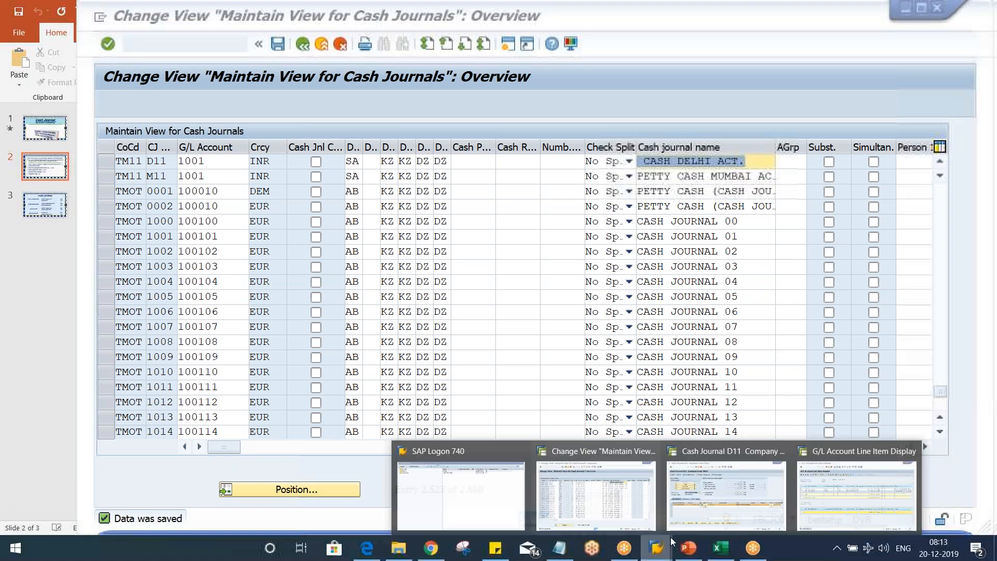
pyautogui.click(751, 511)
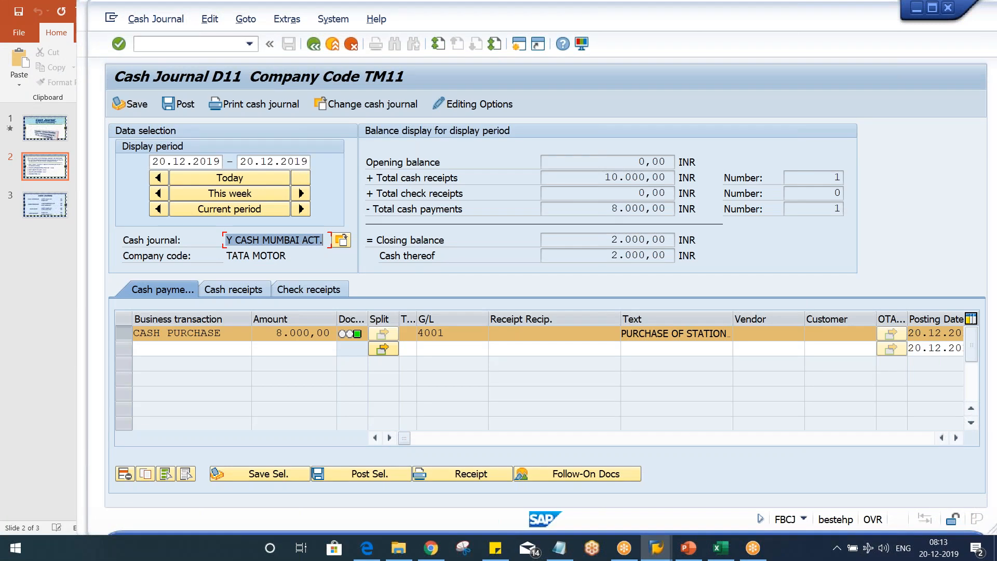
pyautogui.click(366, 107)
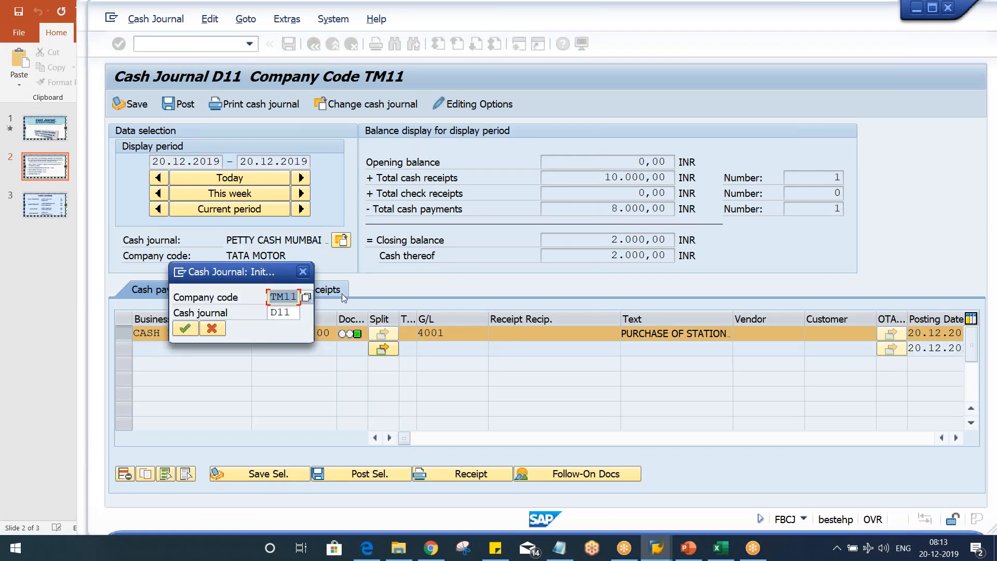
pyautogui.press('BackSpace')
pyautogui.press('BackSpace')
pyautogui.press('BackSpace')
pyautogui.write('M11')
pyautogui.press('Return')
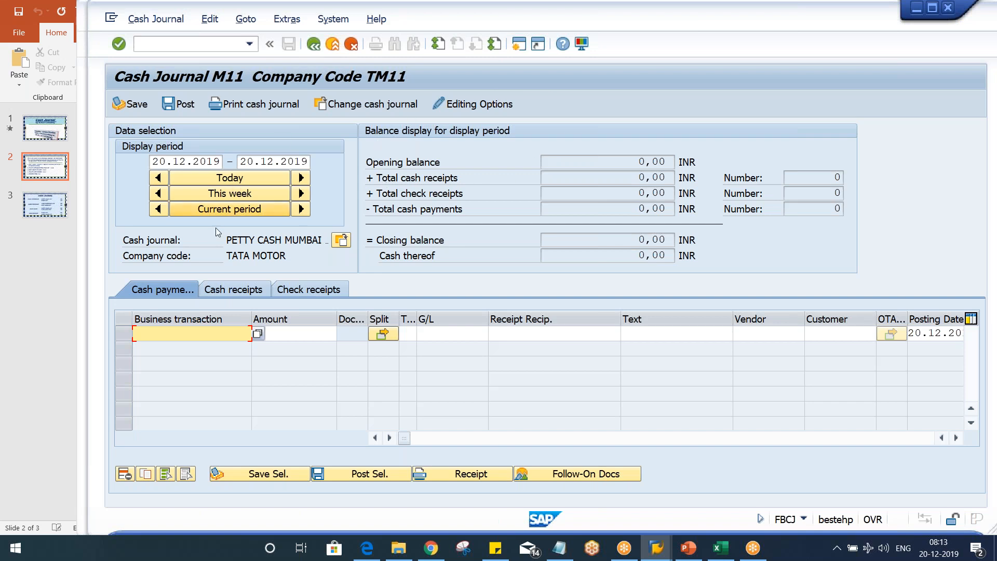
# - Start a cash receipt with the business transaction CASH WITHDRAWL and an amount of 10000
pyautogui.click(237, 294)
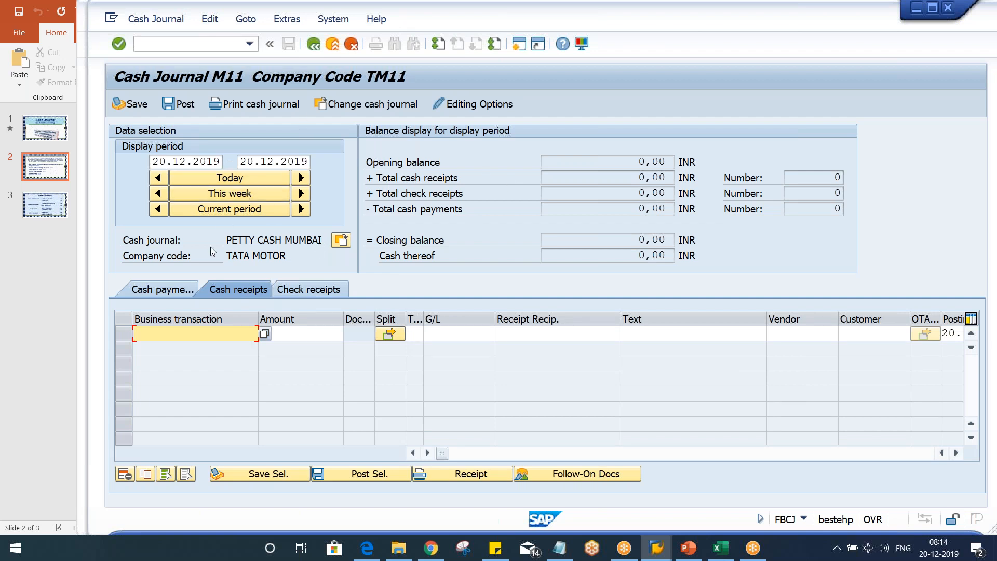
pyautogui.press('BackSpace')
pyautogui.press('Down')
pyautogui.press('Return')
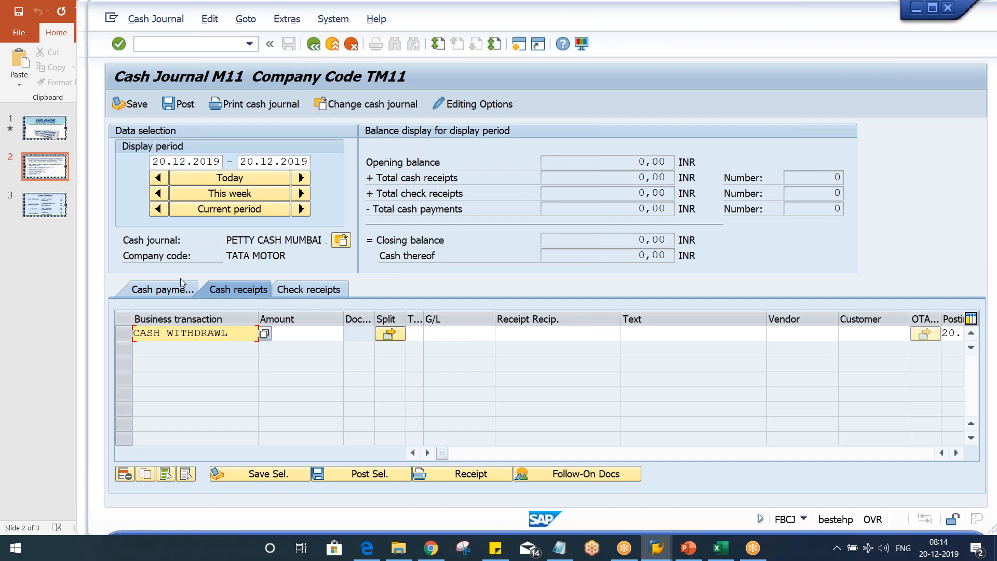
pyautogui.click(326, 338)
pyautogui.write('10000')
# - Give the cash receipt the suggested text CASH WITHDRAWN FRM HDFC BANK and confirm the line
pyautogui.press('Tab')
pyautogui.press('Tab')
pyautogui.press('Tab')
pyautogui.press('Tab')
pyautogui.press('Tab')
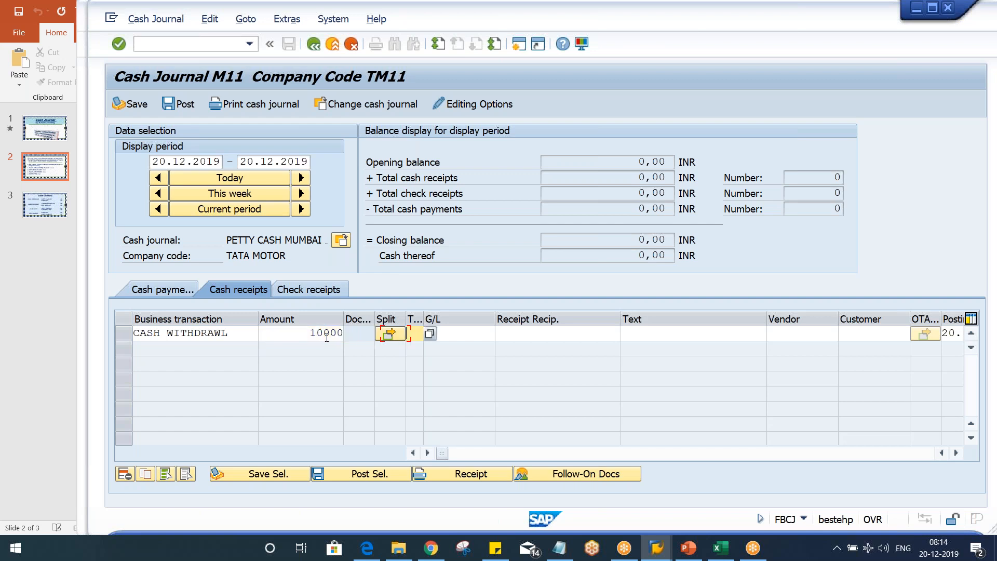
pyautogui.press('Tab')
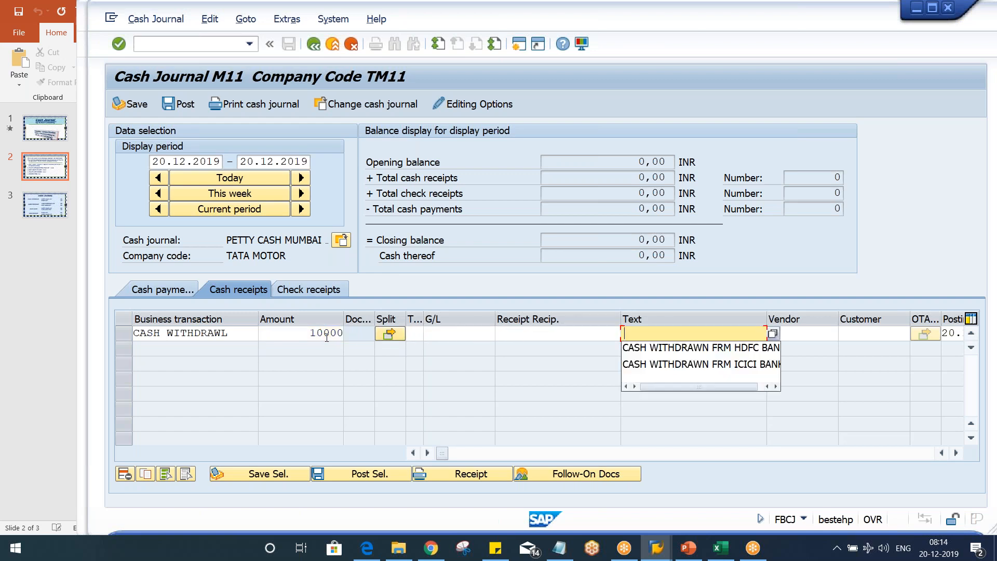
pyautogui.press('Down')
pyautogui.press('Return')
pyautogui.press('Return')
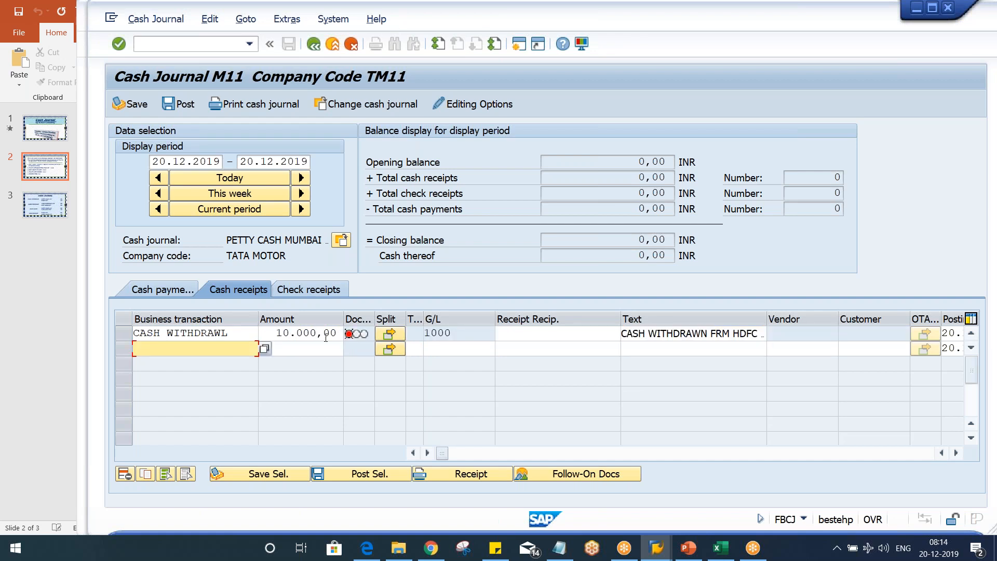
# - Post the selected CASH WITHDRAWL receipt line and check the journal's closing balance
pyautogui.click(125, 338)
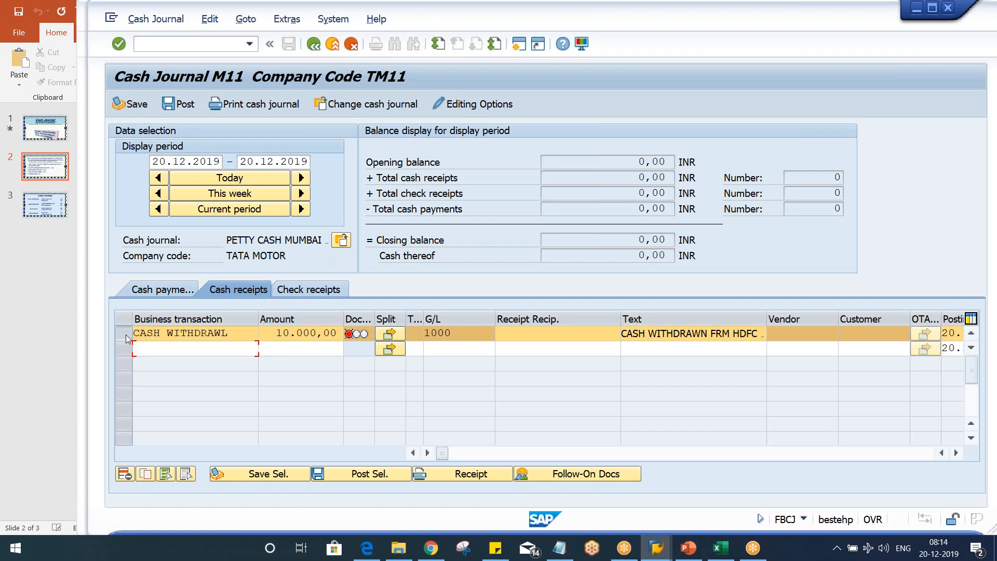
pyautogui.click(353, 476)
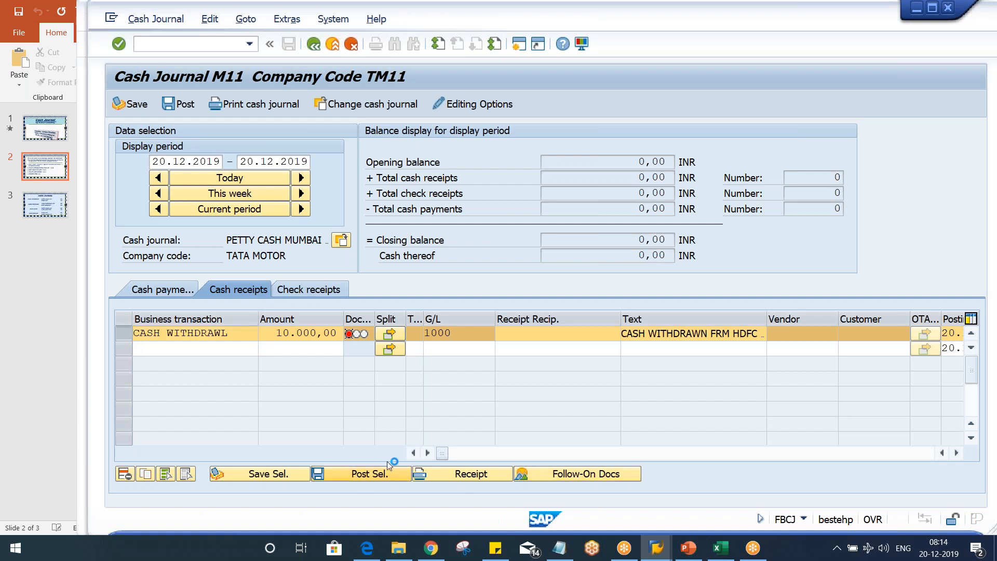
pyautogui.click(594, 238)
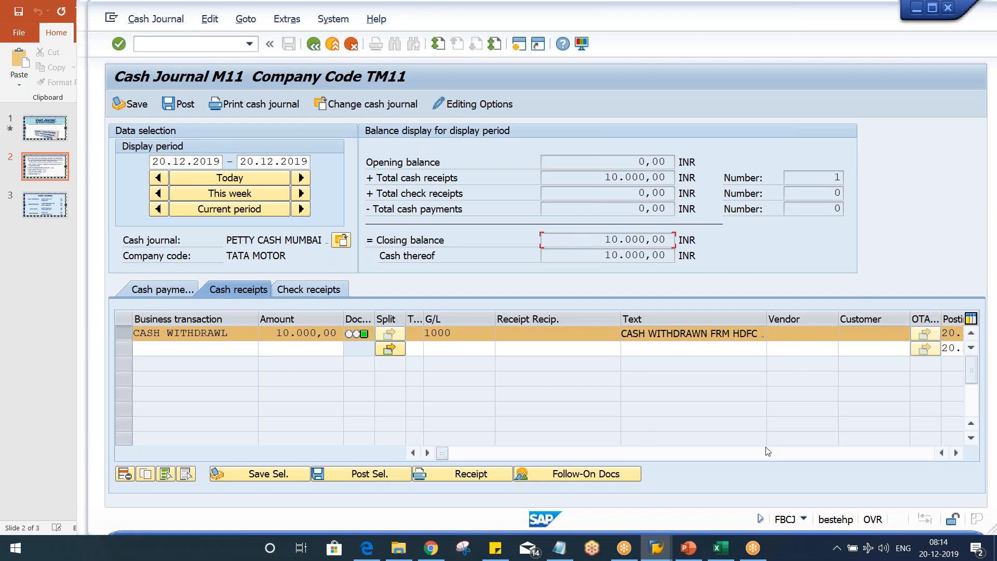
# - Switch to the G/L Account Line Item Display, refresh the list for account 1001 and check its balance
pyautogui.click(650, 547)
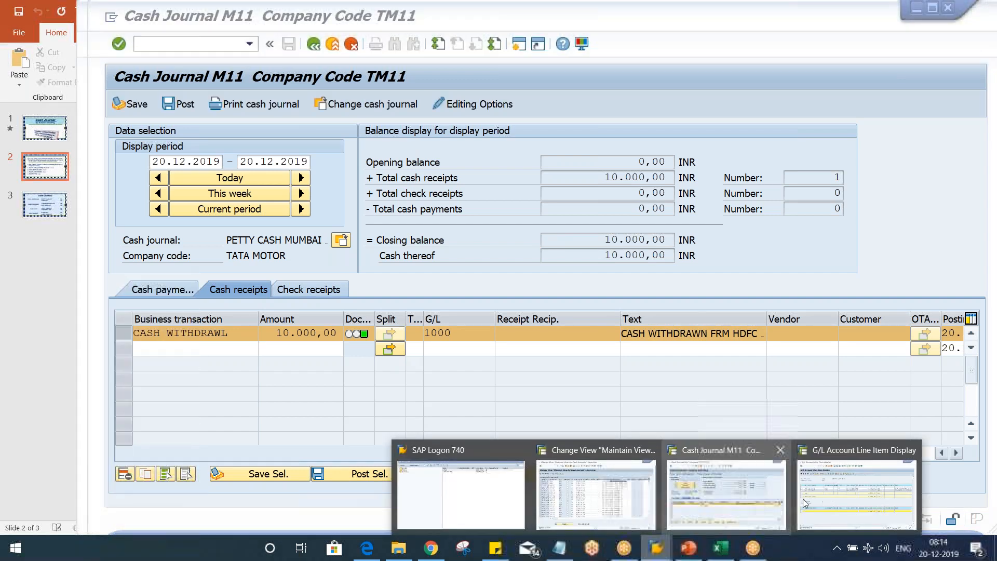
pyautogui.click(833, 498)
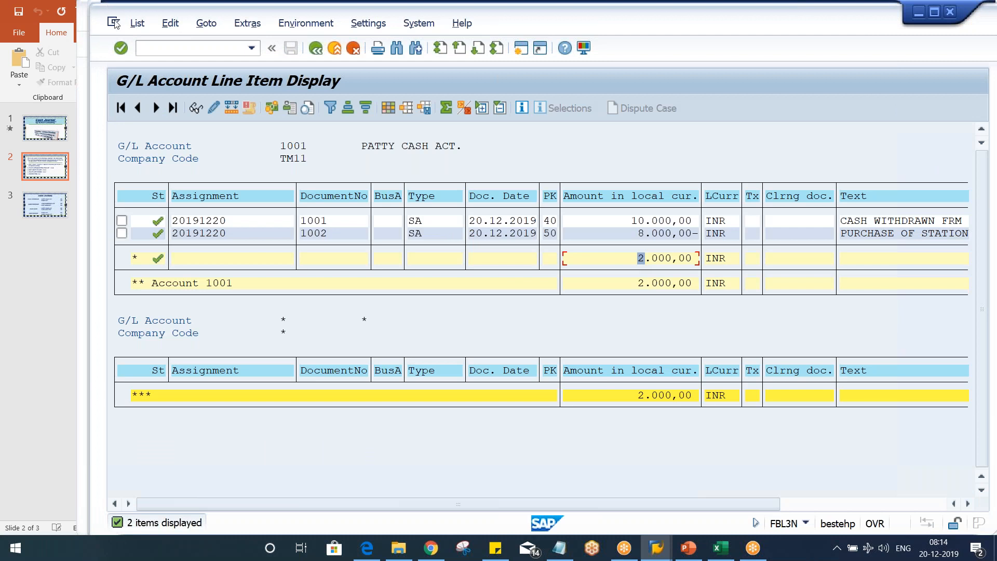
pyautogui.click(137, 23)
pyautogui.click(136, 61)
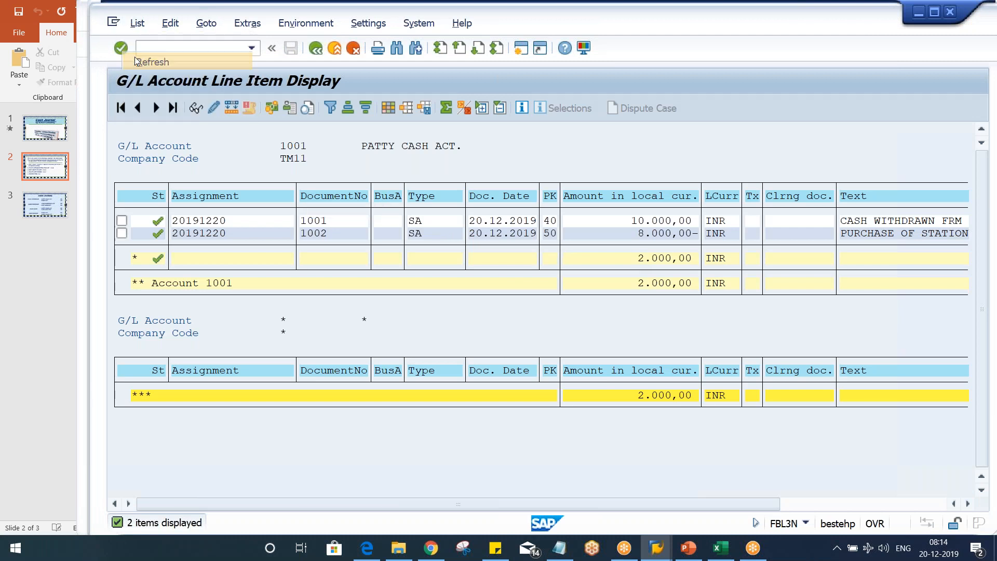
pyautogui.click(628, 279)
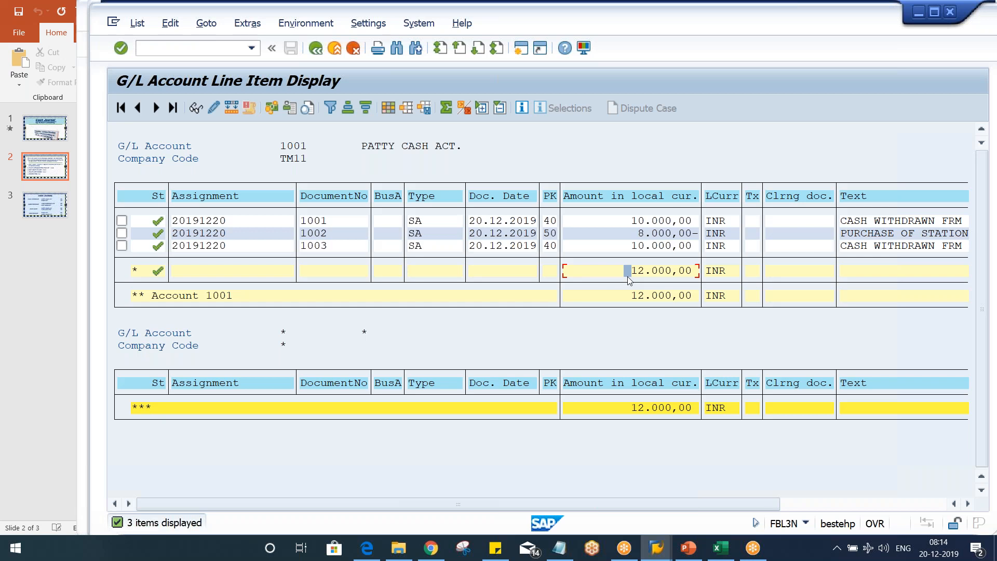
# - Back in Cash Journal M11, enter a cash payment of 5000 with business transaction CASH PURCHASE and text PURCHASE OF STATIONARY
pyautogui.hotkey('alt', 'Tab')
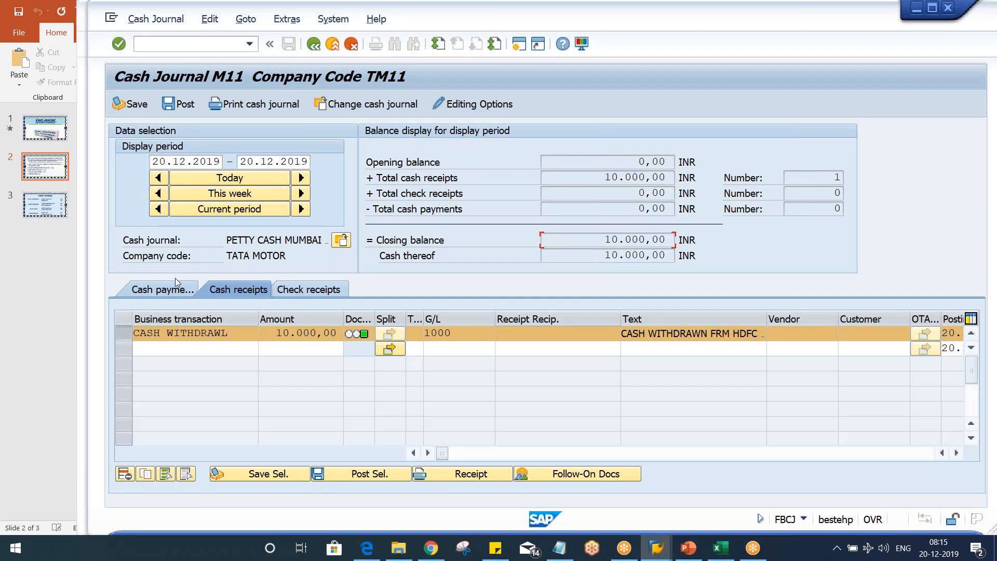
pyautogui.click(174, 294)
pyautogui.click(200, 334)
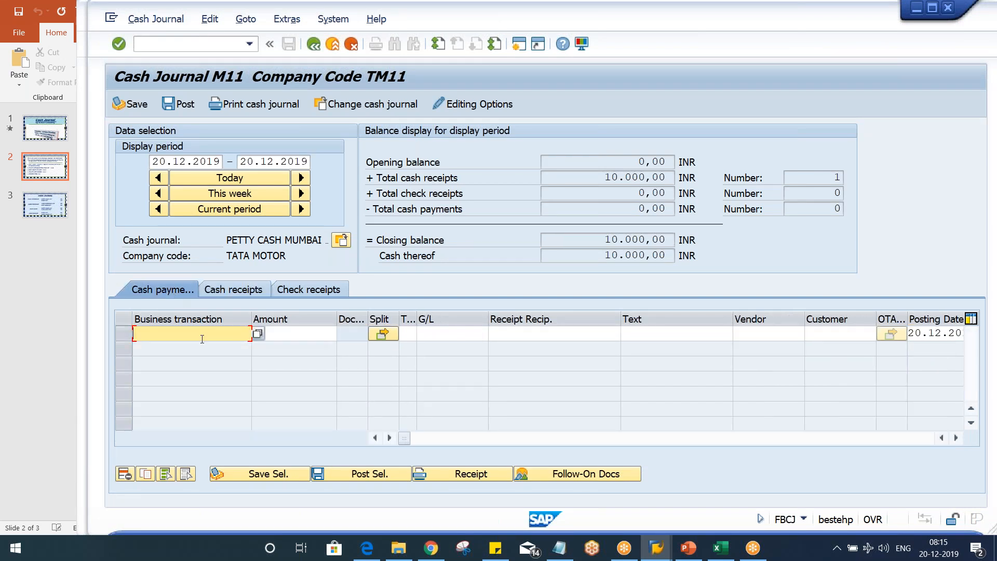
pyautogui.click(203, 347)
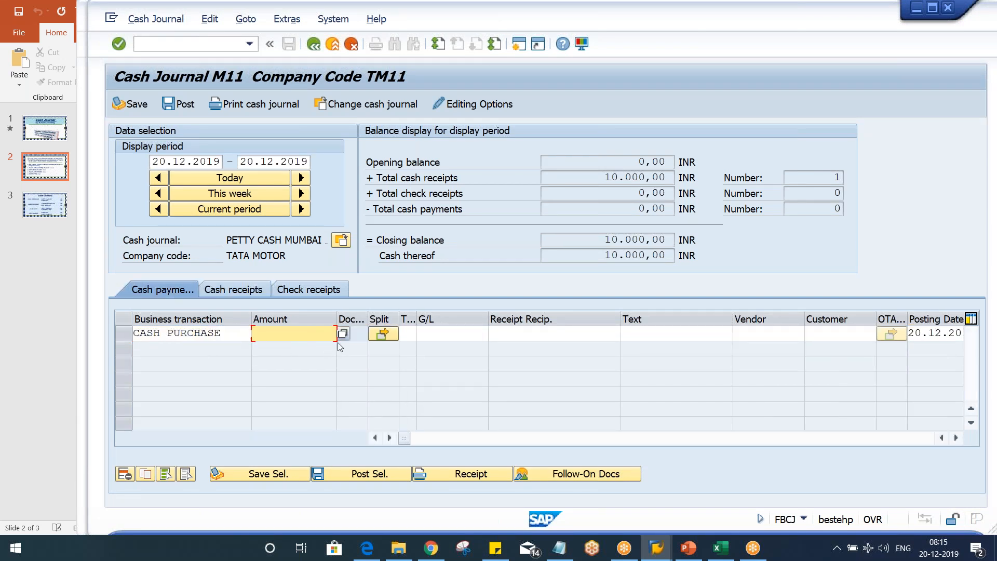
pyautogui.write('5000')
pyautogui.press('Tab')
pyautogui.press('Tab')
pyautogui.press('Tab')
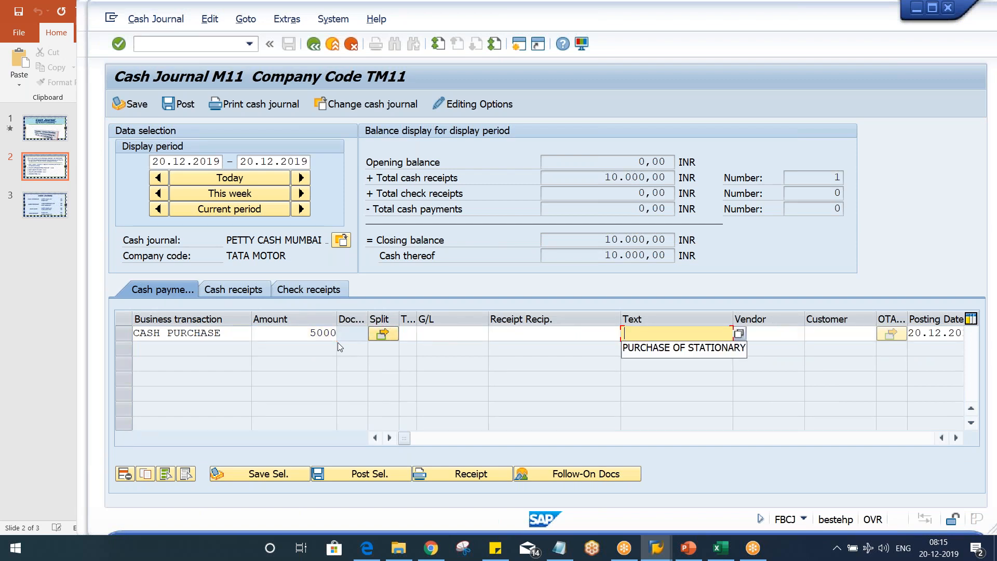
pyautogui.press('Down')
pyautogui.press('Return')
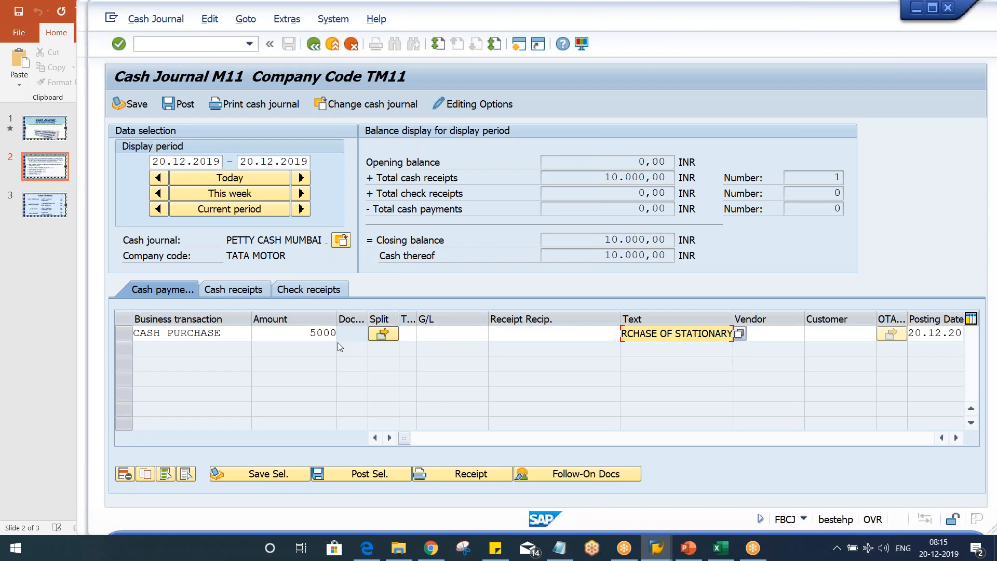
pyautogui.press('Return')
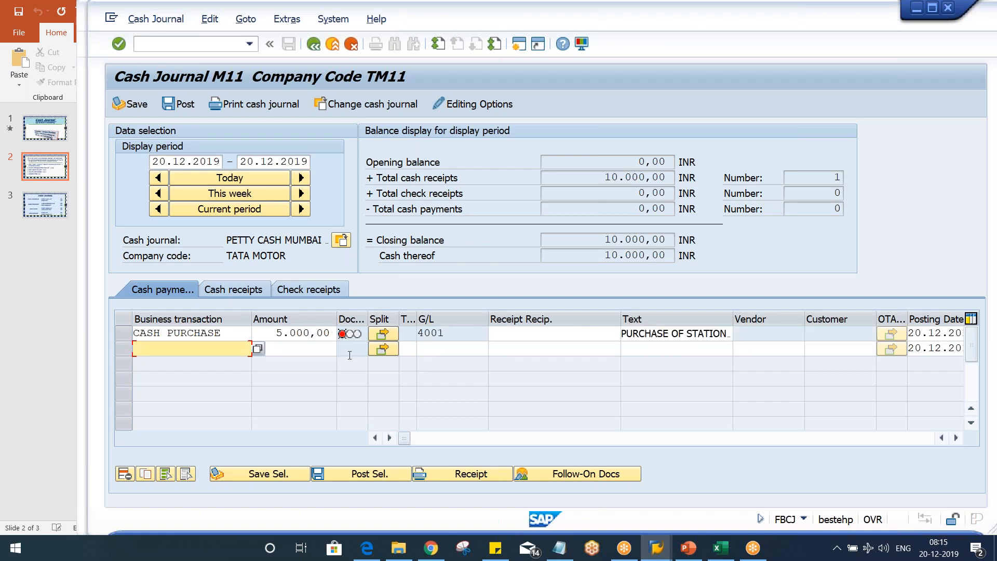
# - Post the selected CASH PURCHASE payment line and check the updated closing balance
pyautogui.click(123, 333)
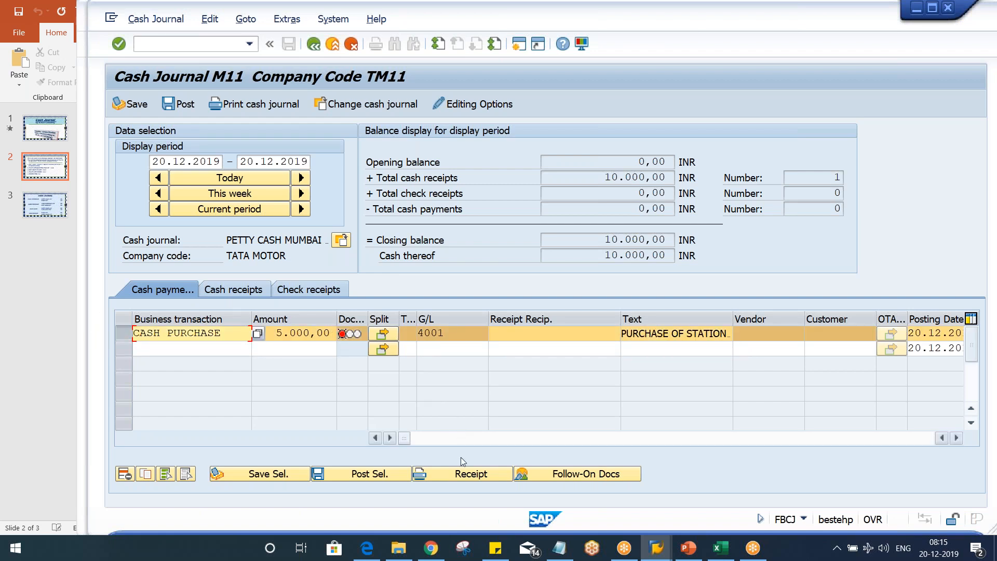
pyautogui.click(393, 474)
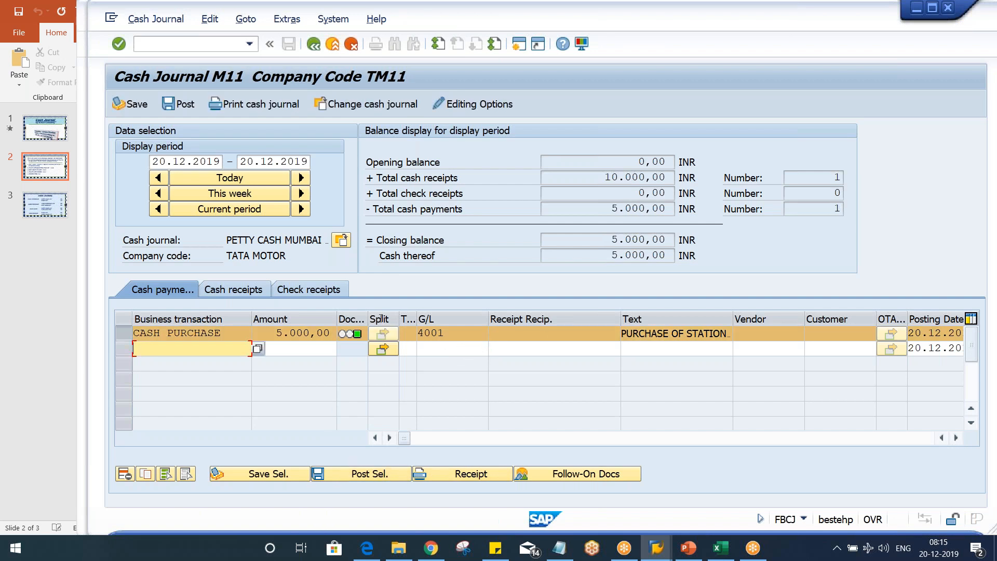
pyautogui.click(590, 238)
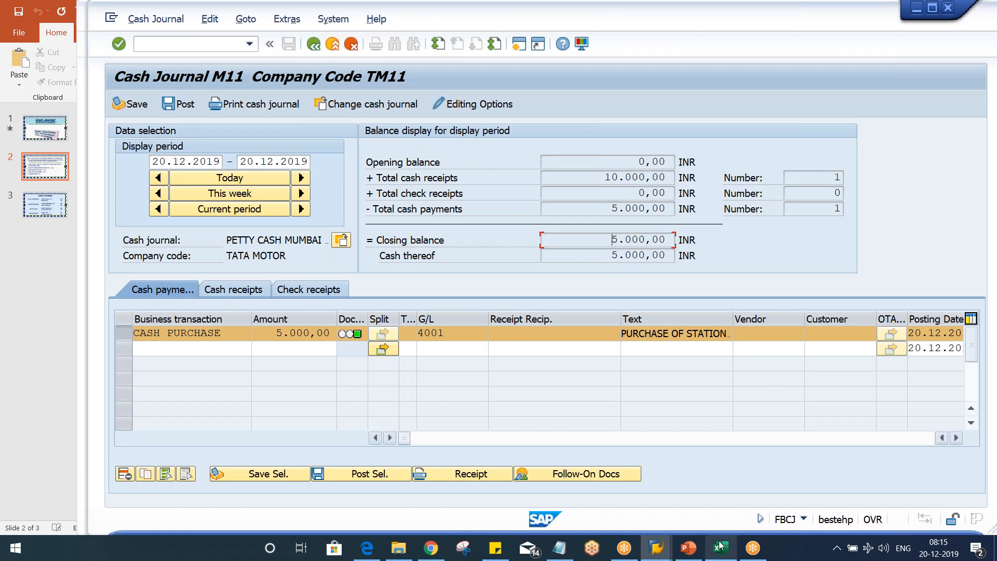
# - Return to the G/L Account Line Item Display and refresh account 1001 to review the posted cash purchase
pyautogui.moveTo(668, 555)
pyautogui.click(851, 509)
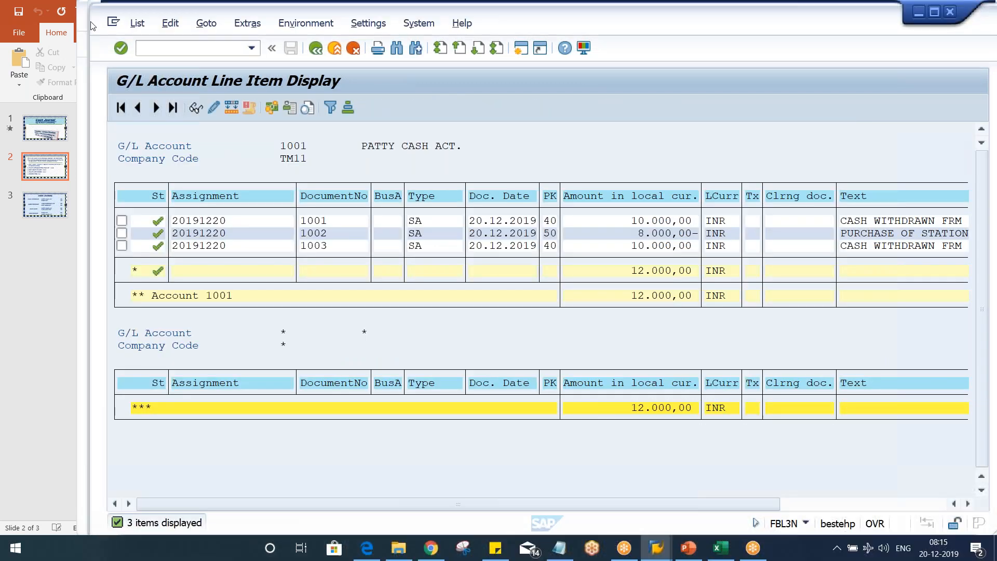
pyautogui.click(140, 24)
pyautogui.click(152, 62)
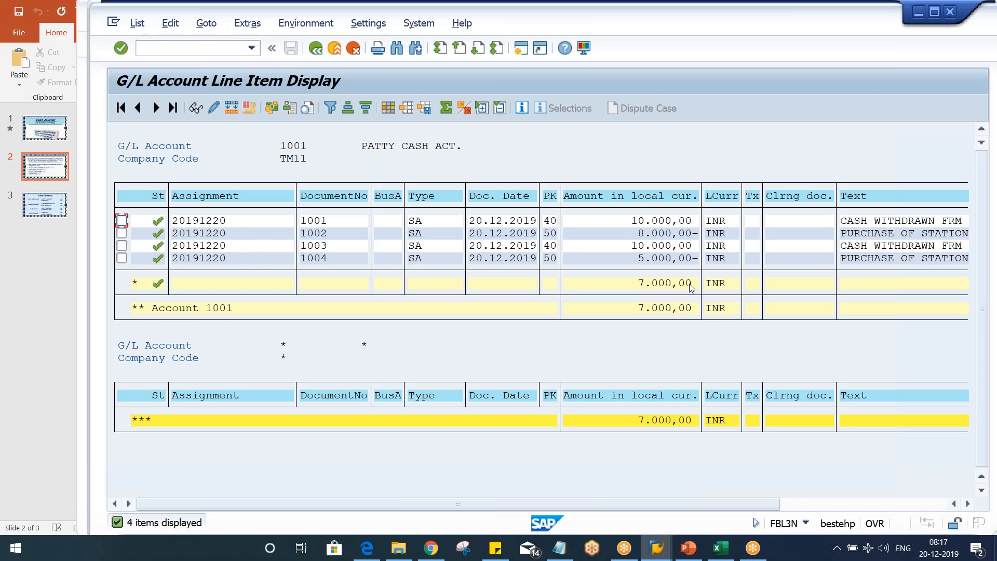
# - Return from the G/L Account Line Item Display to Cash Journal M11 to compare the petty cash balances
pyautogui.hotkey('alt', 'Tab')
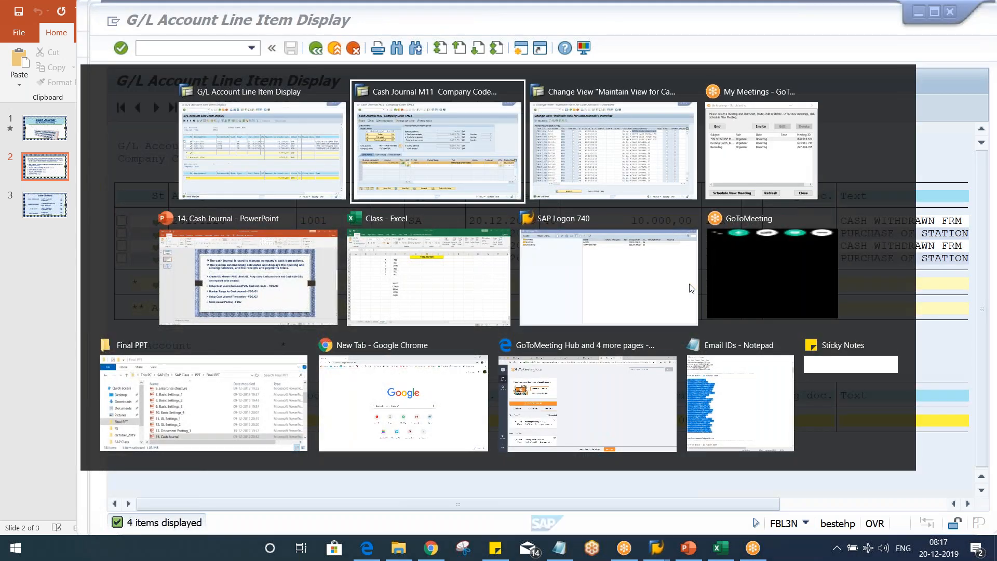
pyautogui.hotkey('alt', 'Tab')
pyautogui.hotkey('alt', 'Tab')
pyautogui.hotkey('alt', 'Tab')
pyautogui.hotkey('alt', 'Tab')
pyautogui.hotkey('alt', 'Tab')
pyautogui.hotkey('alt', 'Tab')
pyautogui.hotkey('alt', 'Tab')
pyautogui.hotkey('alt', 'Tab')
pyautogui.hotkey('alt', 'Tab')
pyautogui.hotkey('alt', 'Tab')
pyautogui.hotkey('alt', 'Tab')
pyautogui.hotkey('alt', 'Tab')
pyautogui.hotkey('alt', 'Tab')
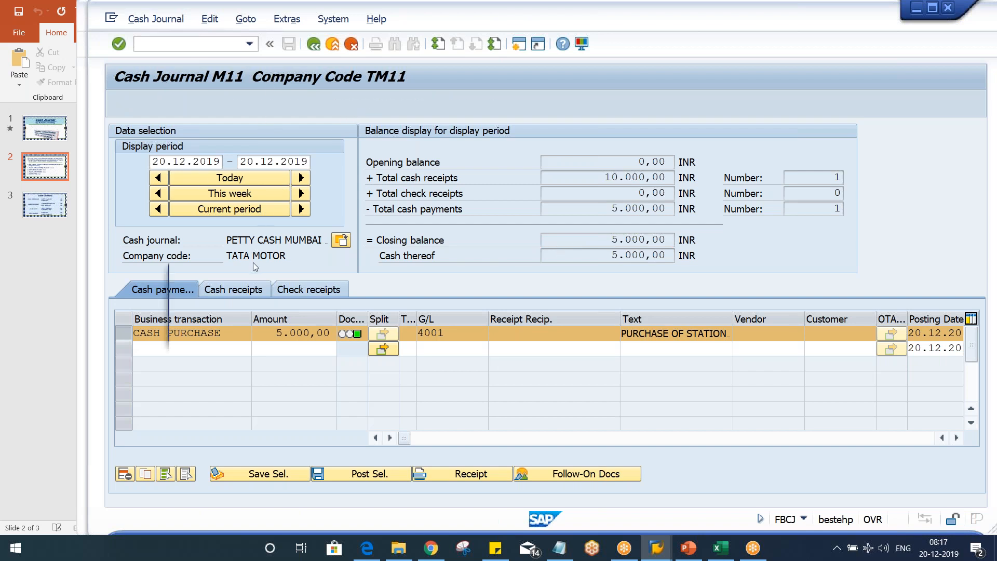
# - Change the cash journal to D11 and compare its closing balance with the line items of G/L account 1001
pyautogui.press('Tab')
pyautogui.write('d11')
pyautogui.press('Return')
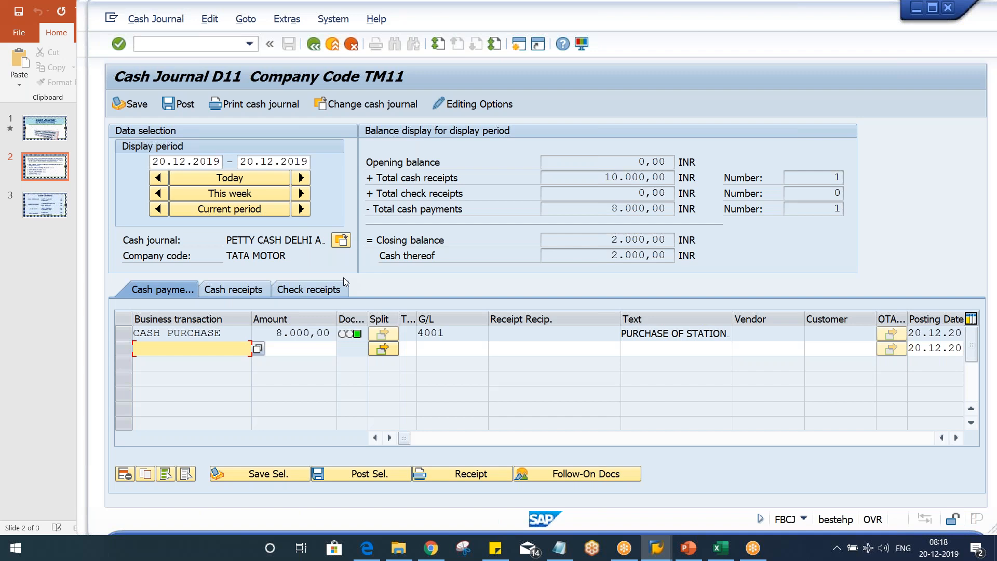
pyautogui.hotkey('alt', 'Tab')
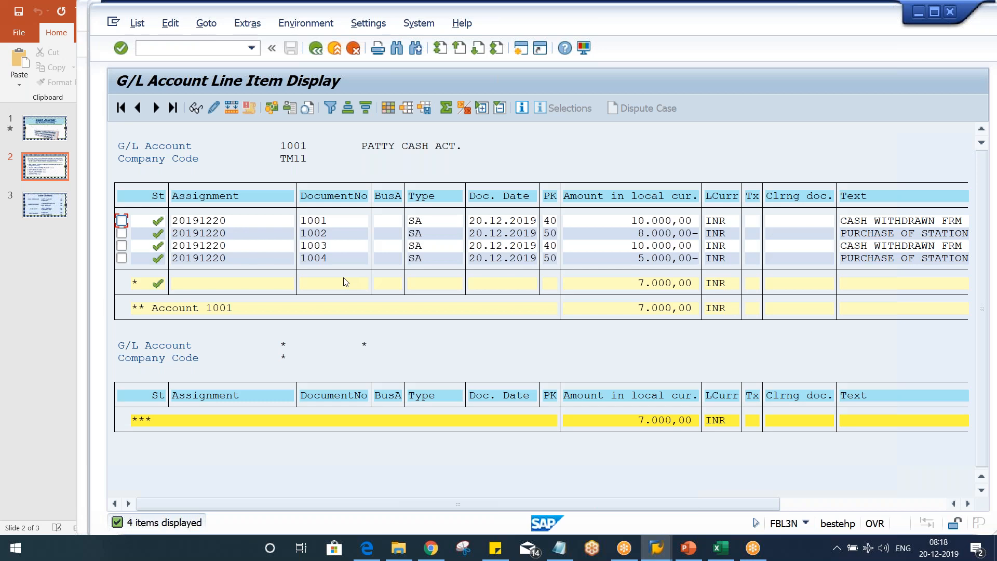
pyautogui.hotkey('alt', 'Tab')
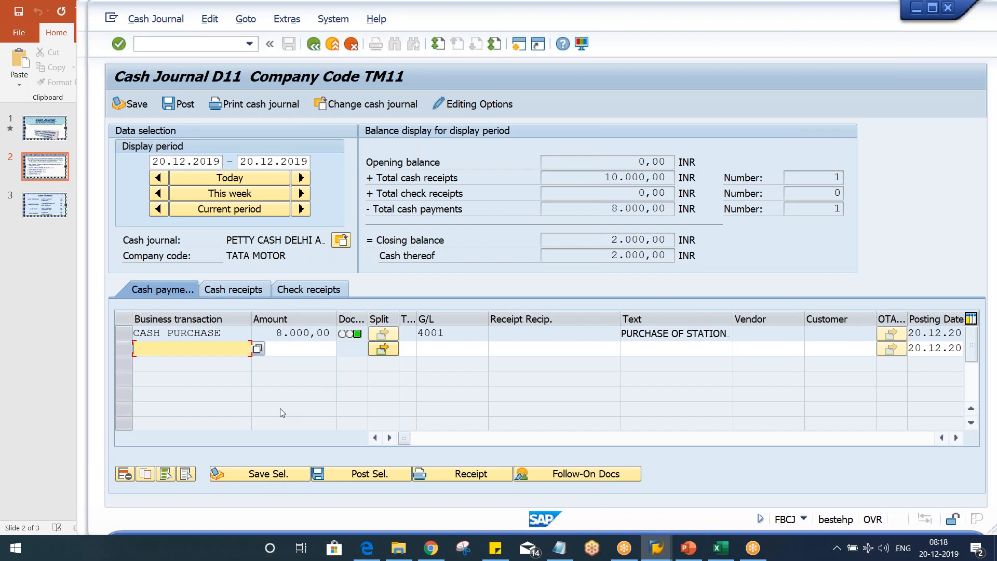
# - Change the cash journal back to M11 in company code TM11 and check its closing balance
pyautogui.click(392, 104)
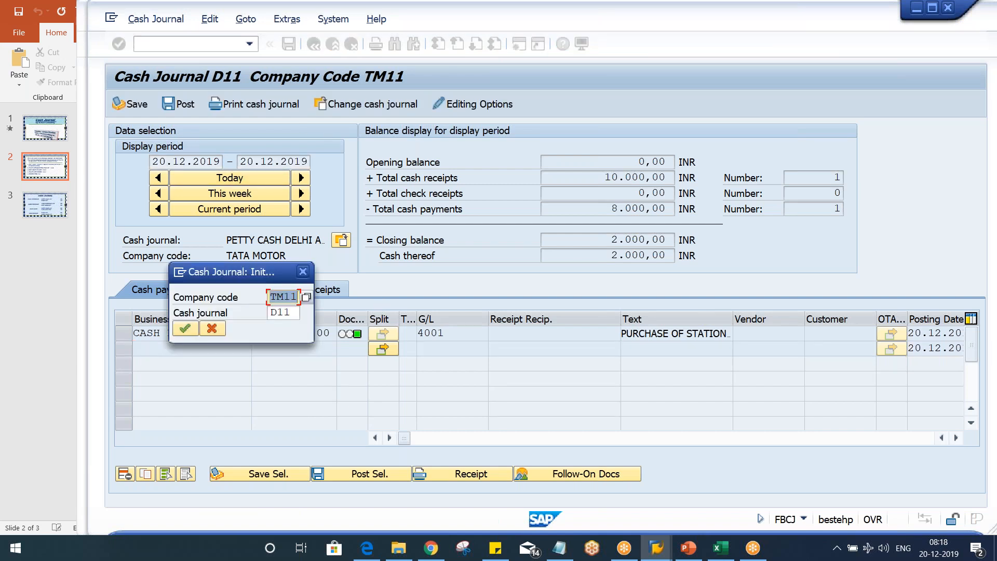
pyautogui.click(290, 312)
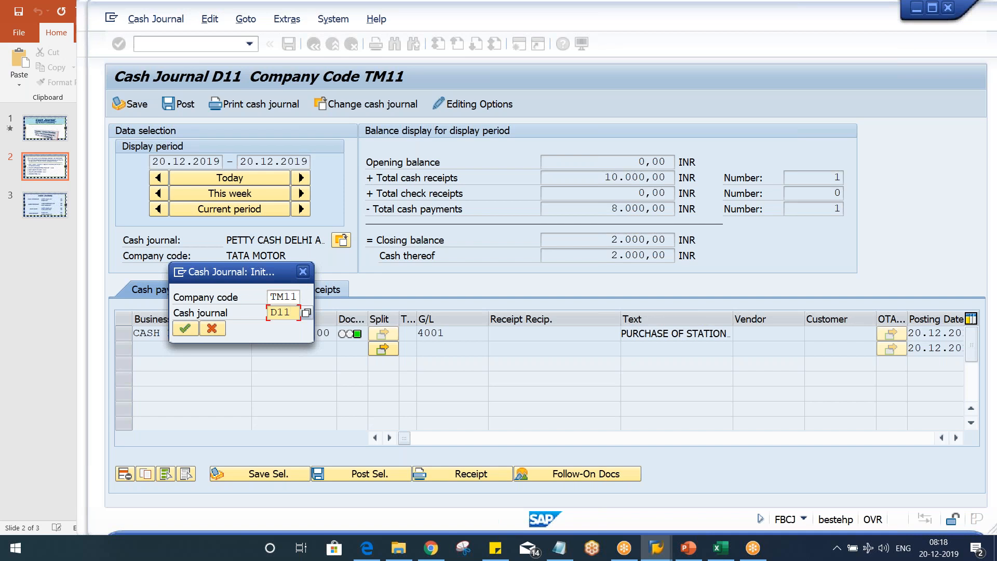
pyautogui.press('BackSpace')
pyautogui.press('BackSpace')
pyautogui.press('BackSpace')
pyautogui.write('M11')
pyautogui.press('Return')
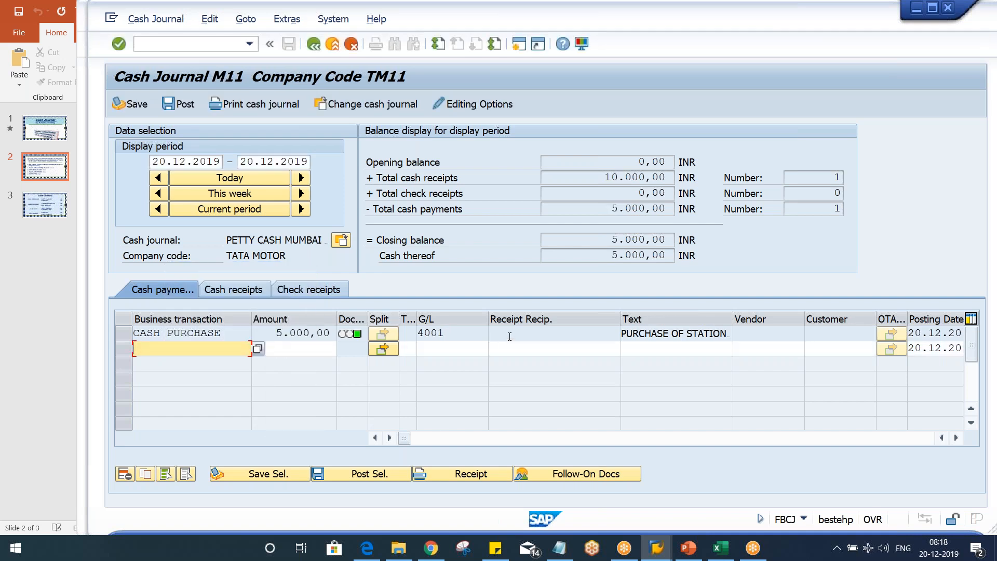
pyautogui.moveTo(576, 241); pyautogui.dragTo(670, 223)
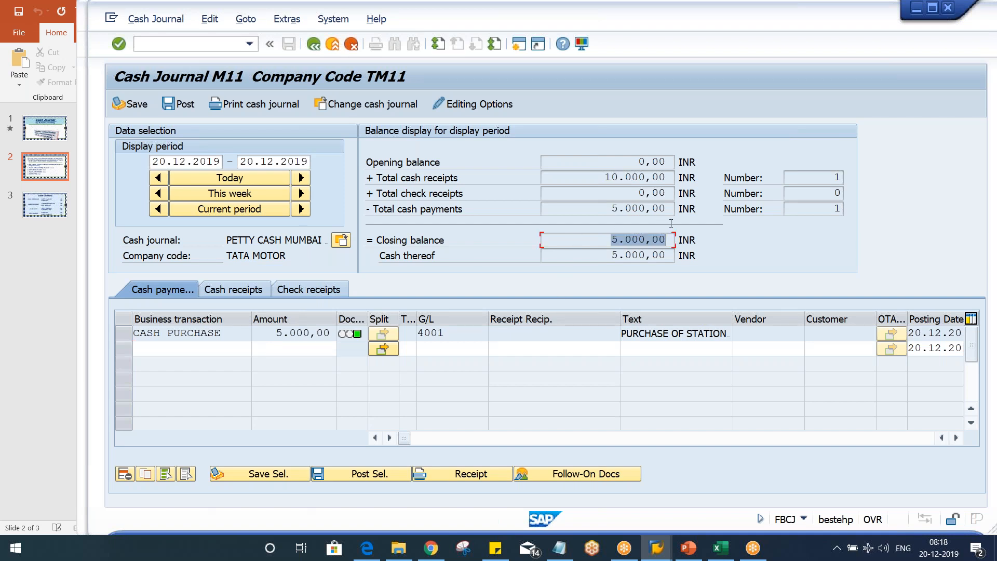
# - Enter a second cash payment of 1000 with business transaction CASH PURCHASE and text SNACS PURCHASE
pyautogui.click(154, 349)
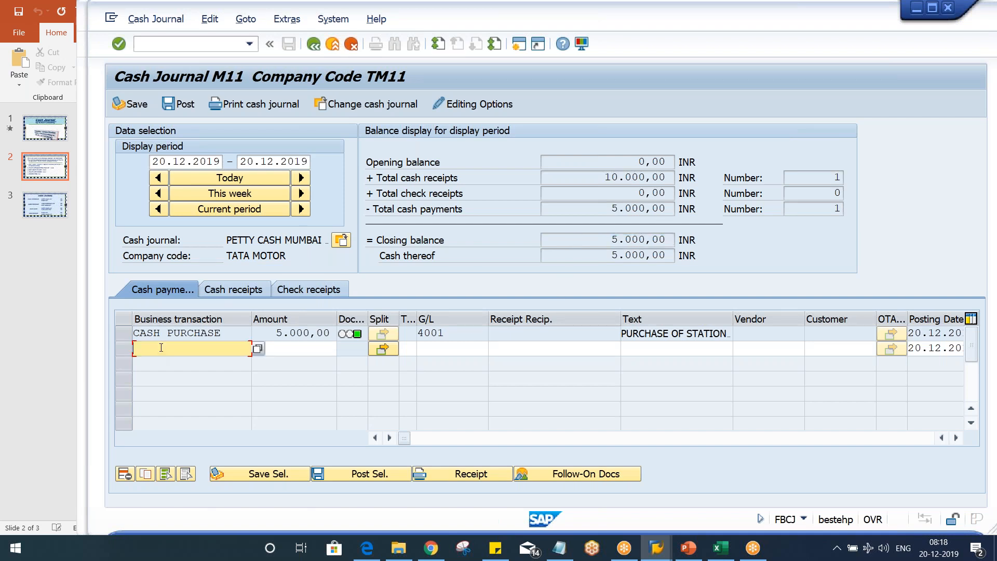
pyautogui.click(166, 360)
pyautogui.write('1')
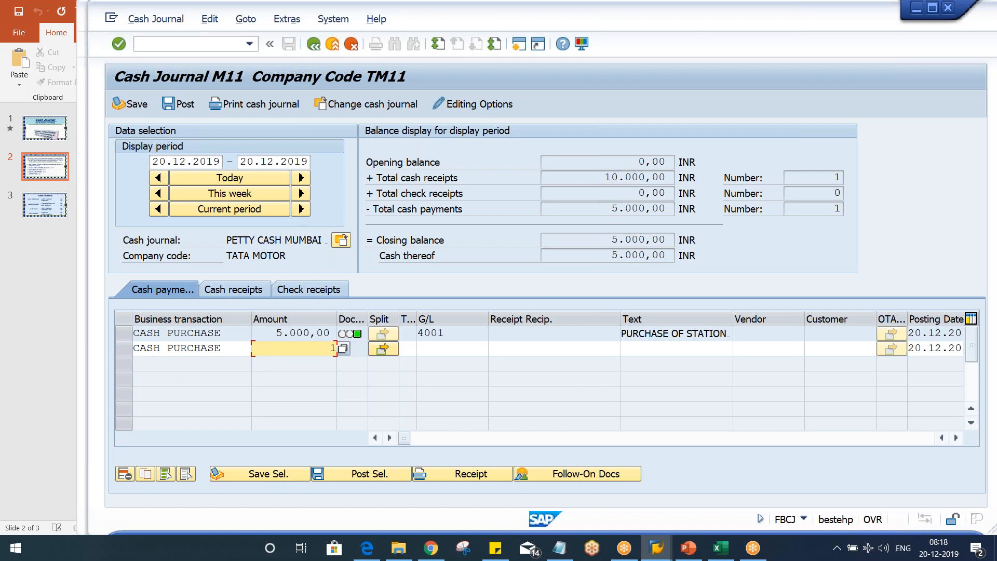
pyautogui.write('000')
pyautogui.press('Tab')
pyautogui.press('Tab')
pyautogui.press('Tab')
pyautogui.press('Tab')
pyautogui.press('Tab')
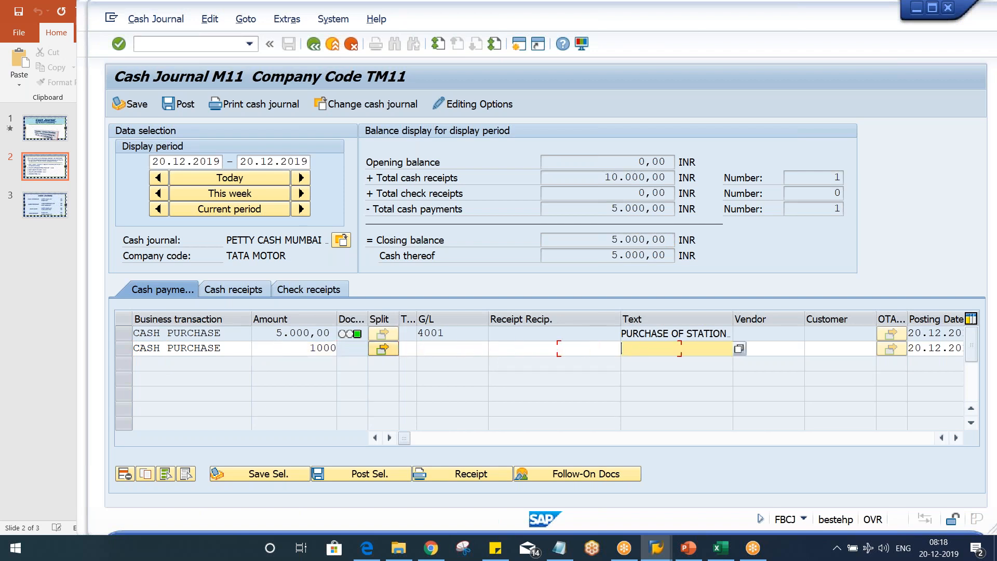
pyautogui.write('SNACS PURCHASE')
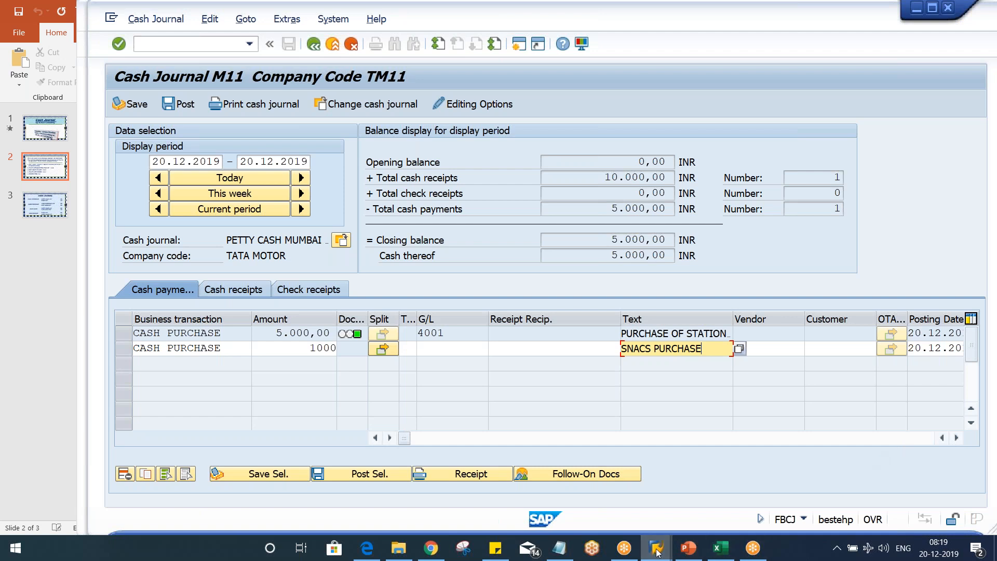
# - Review the text of each posted line item of account 1001 in the G/L Account Line Item Display
pyautogui.moveTo(657, 551)
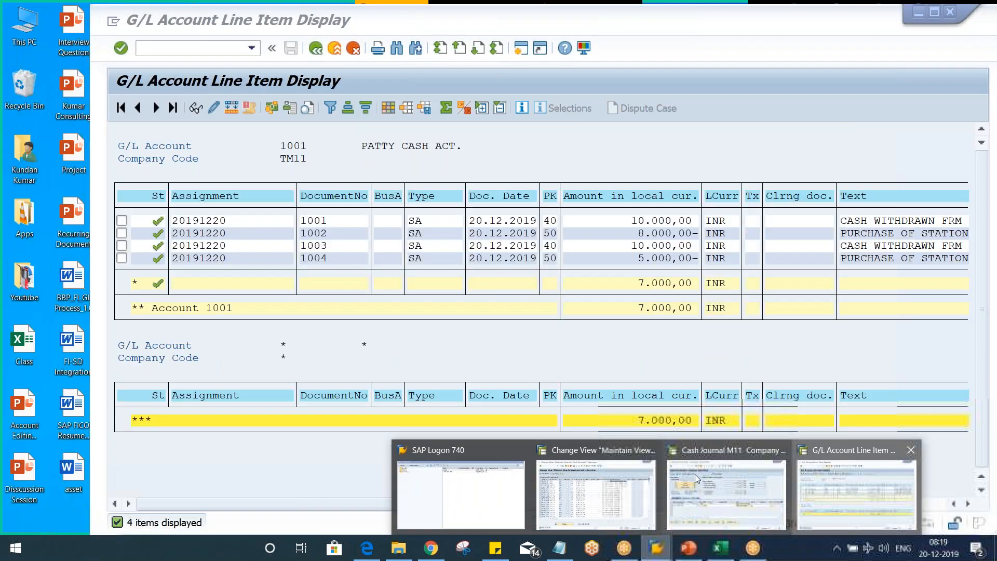
pyautogui.click(882, 223)
pyautogui.click(871, 237)
pyautogui.click(872, 246)
pyautogui.click(867, 259)
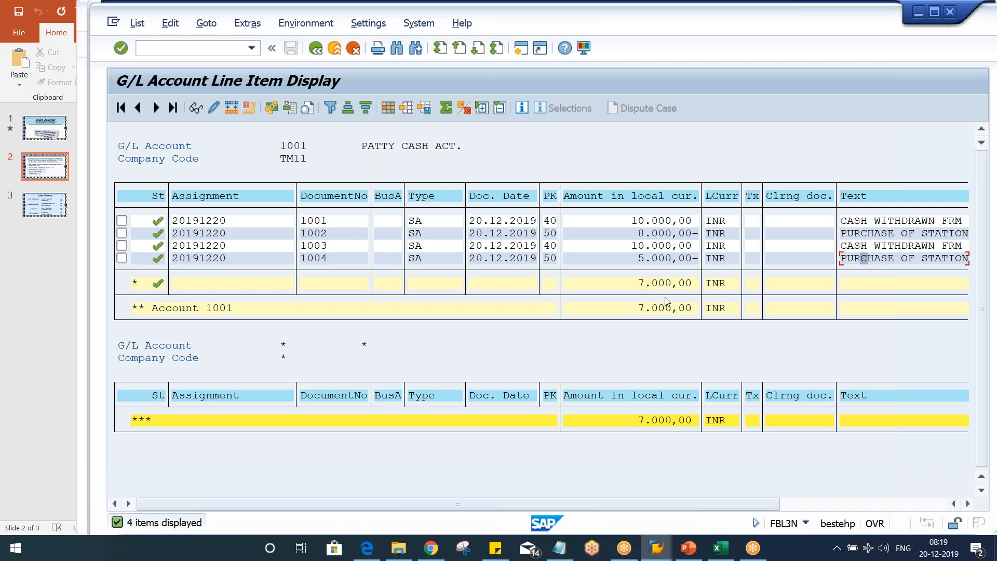
# - In Cash Journal M11, enter reference M11 on the SNACS PURCHASE payment line and post that line
pyautogui.hotkey('alt', 'Tab')
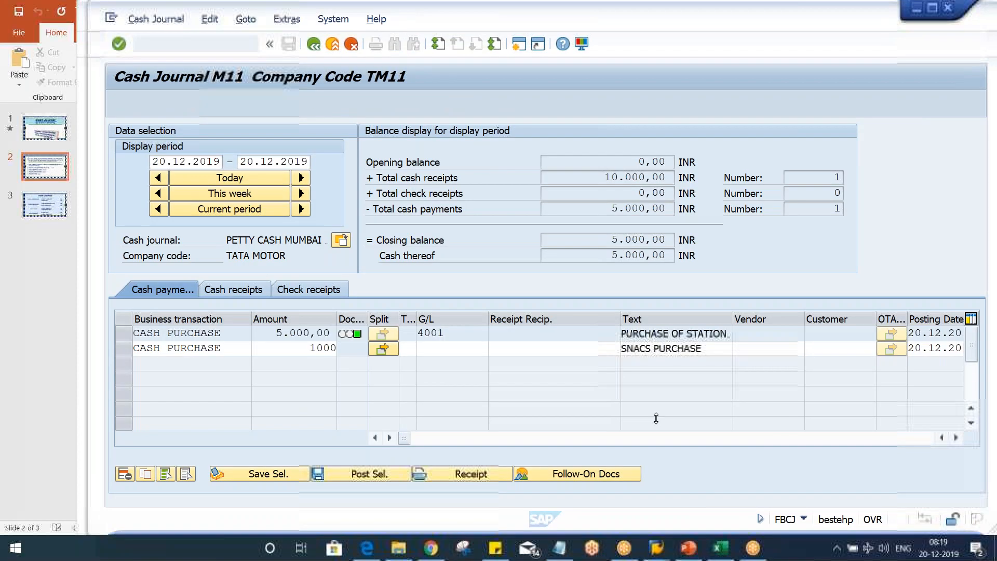
pyautogui.click(955, 438)
pyautogui.click(955, 438)
pyautogui.click(955, 439)
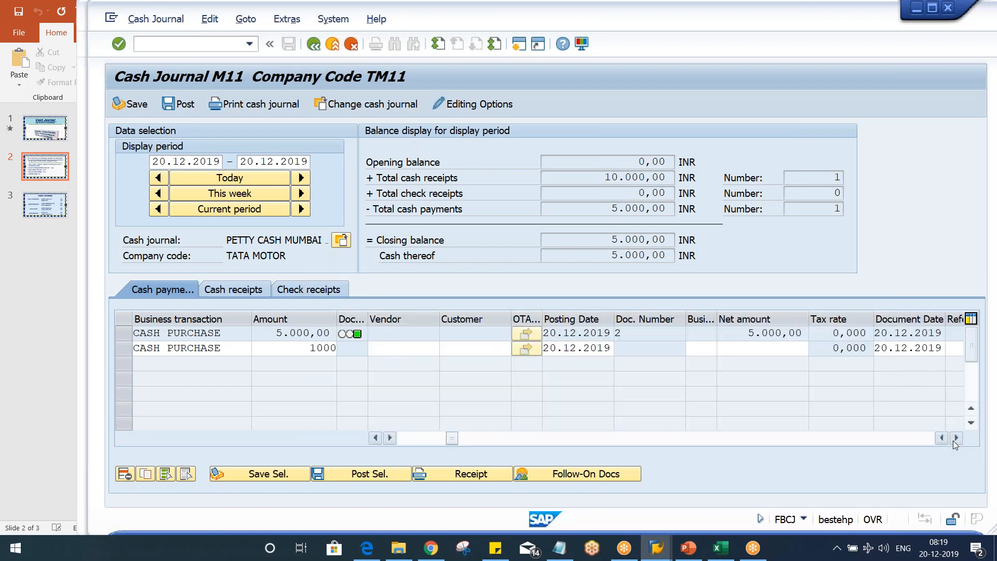
pyautogui.click(954, 439)
pyautogui.click(954, 438)
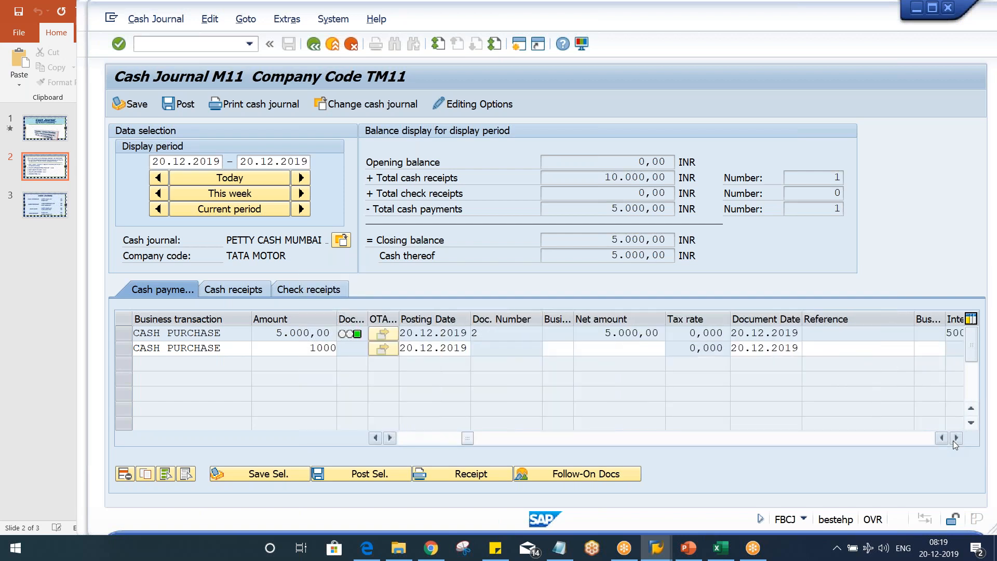
pyautogui.click(856, 348)
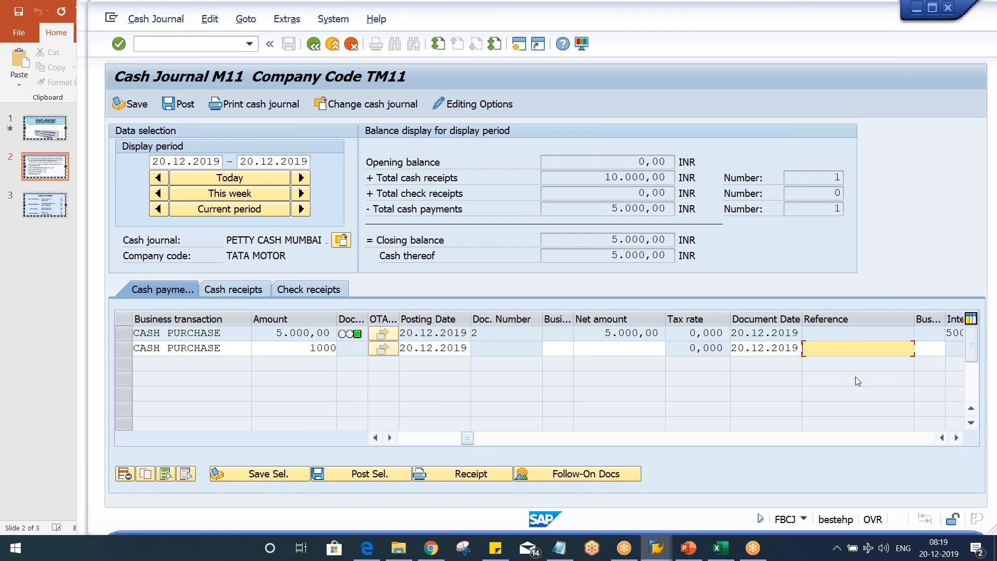
pyautogui.write('D')
pyautogui.press('BackSpace')
pyautogui.write('M11')
pyautogui.press('Return')
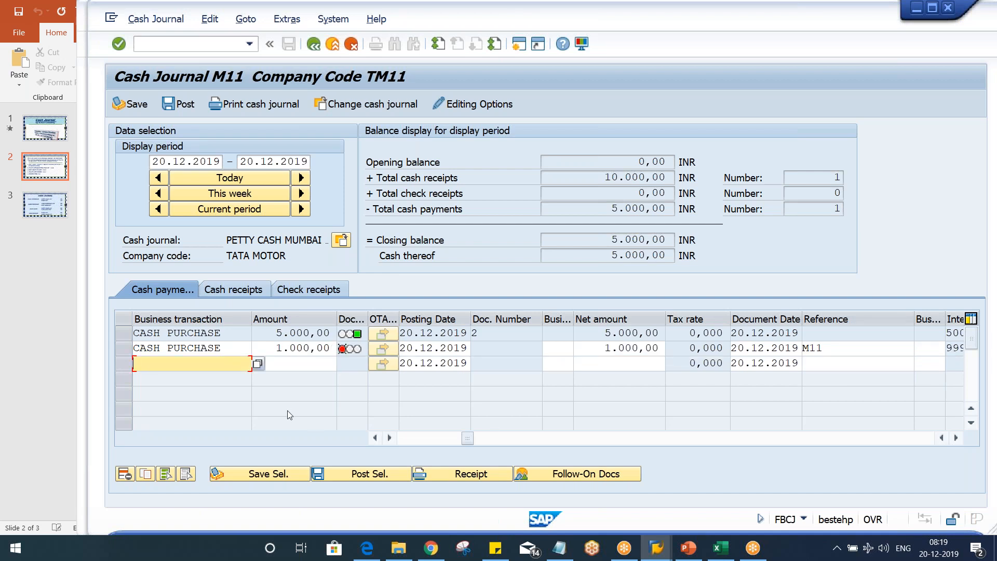
pyautogui.click(124, 348)
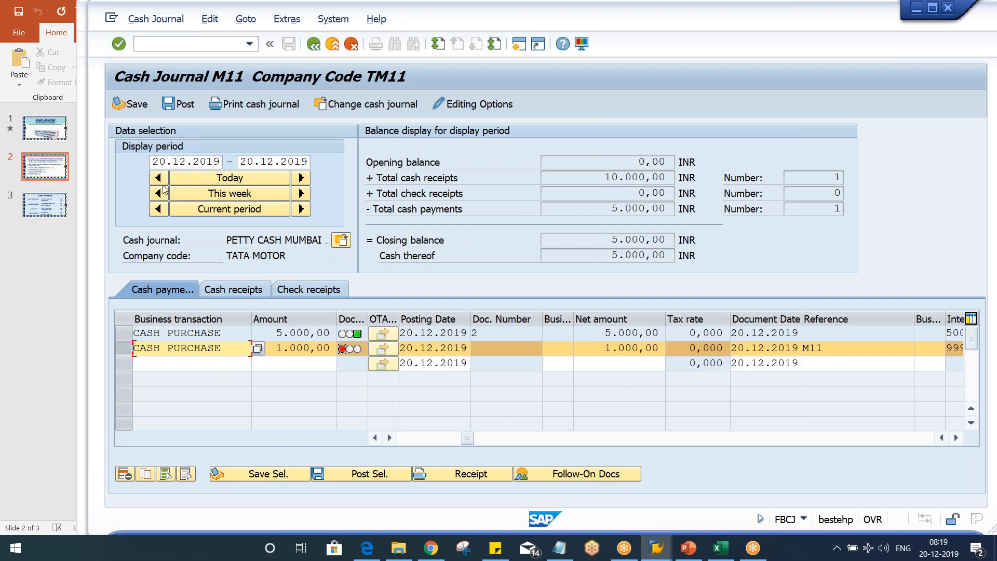
pyautogui.click(384, 473)
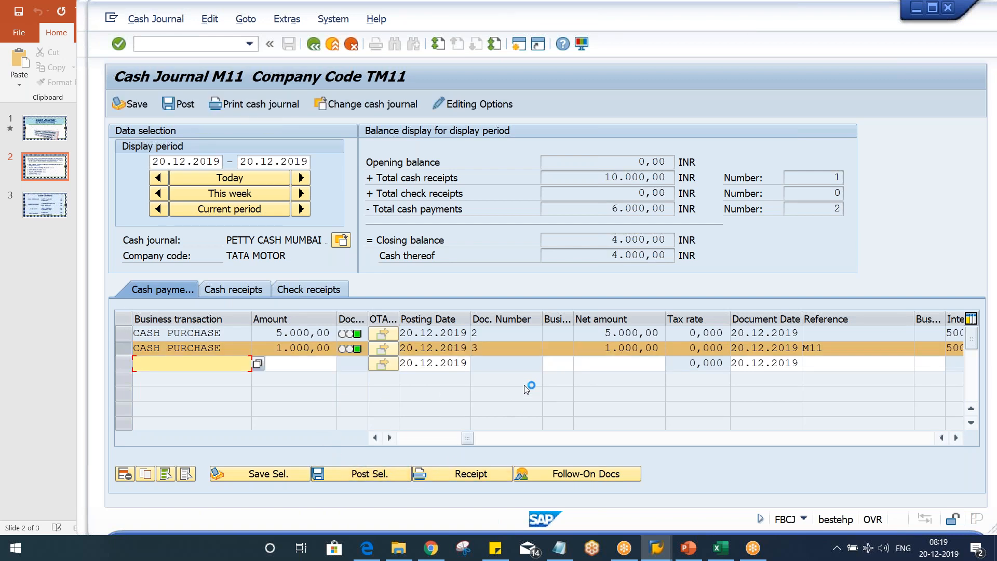
# - Switch to the G/L Account Line Item Display and refresh account 1001 to include the snacks purchase
pyautogui.click(656, 548)
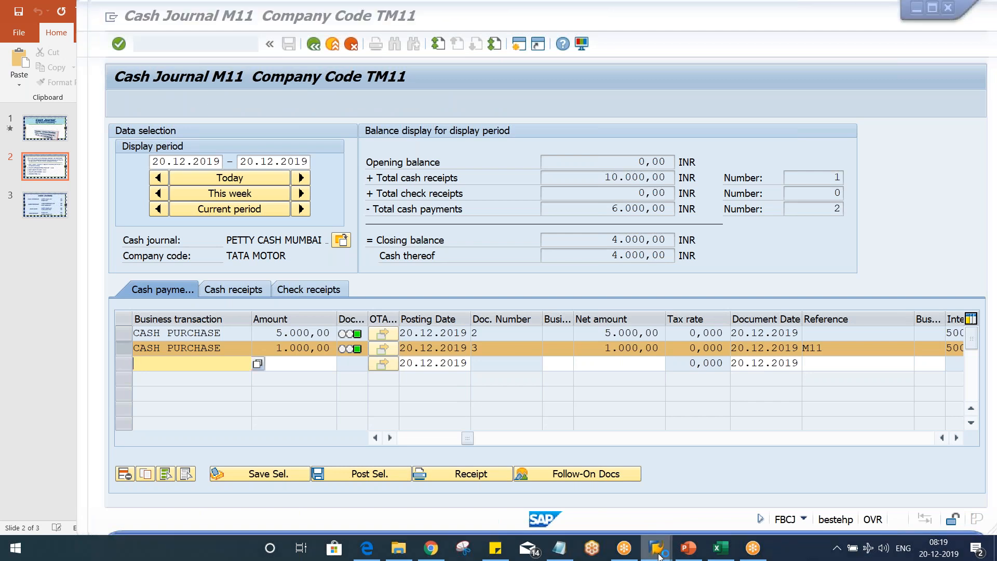
pyautogui.click(800, 520)
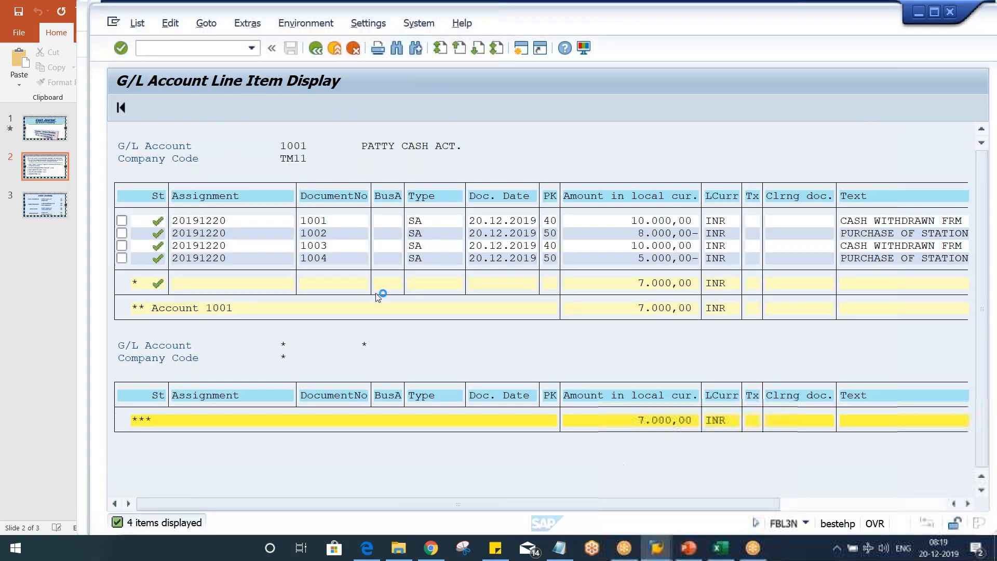
pyautogui.click(134, 24)
pyautogui.click(148, 63)
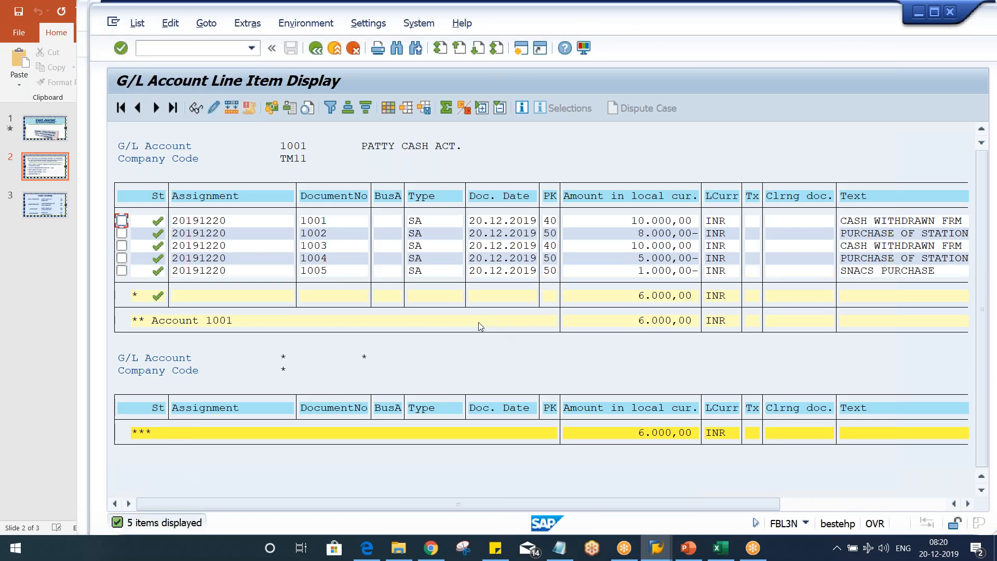
# - In the line item layout, find the hidden field with REF and add Reference to the displayed columns ahead of Assignment
pyautogui.click(266, 197)
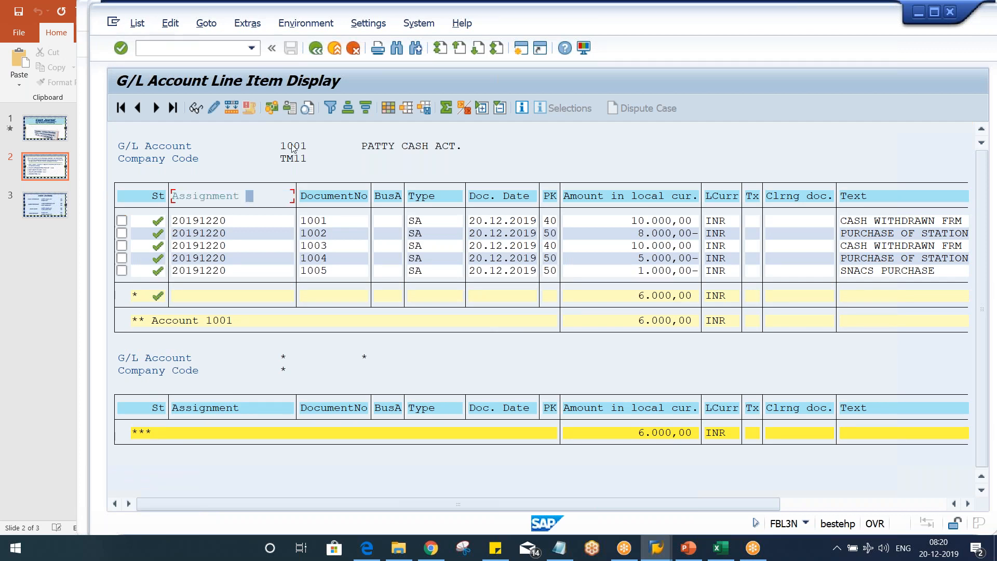
pyautogui.click(387, 109)
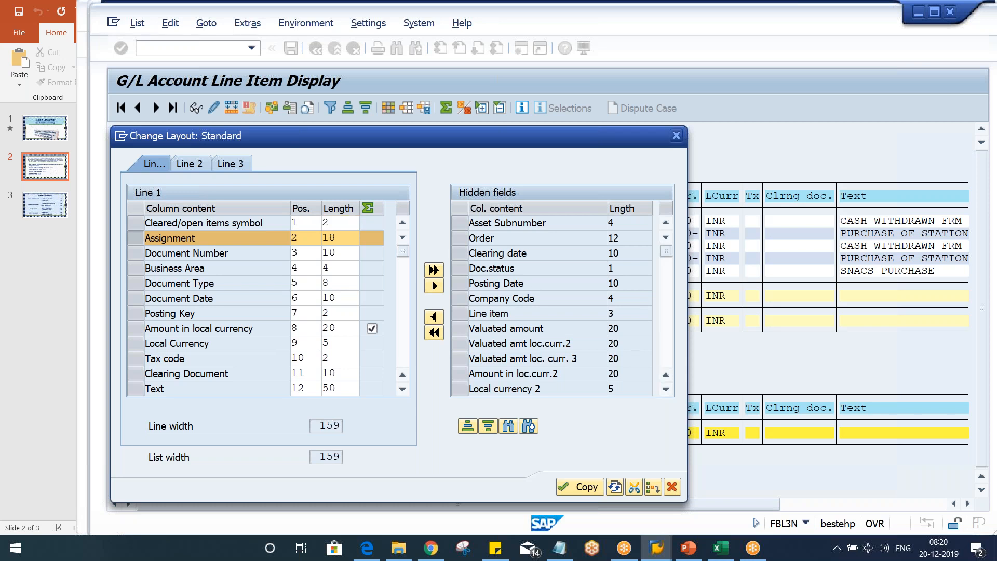
pyautogui.scroll(-1, 550, 306)
pyautogui.scroll(-2, 586, 340)
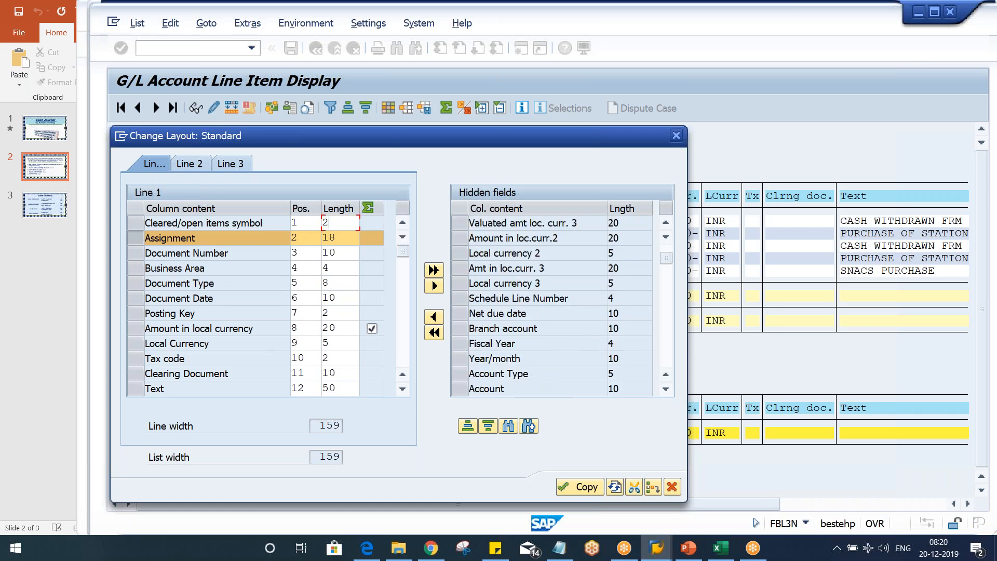
pyautogui.scroll(-1, 586, 340)
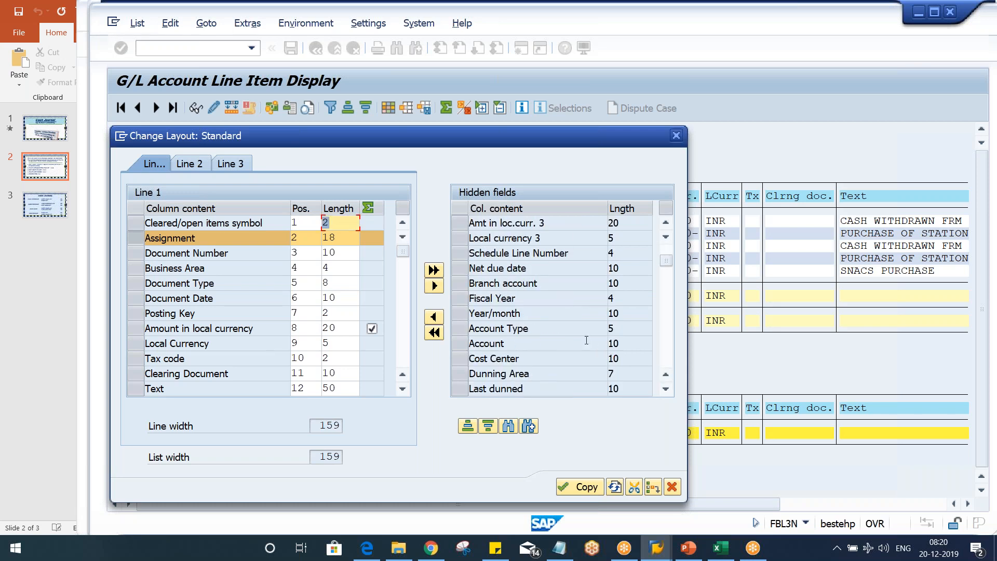
pyautogui.click(512, 423)
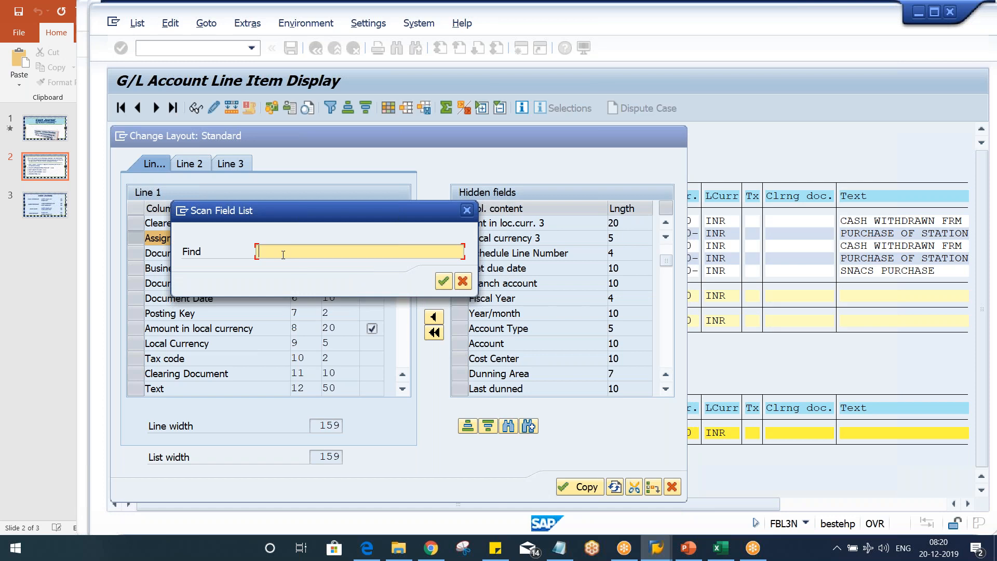
pyautogui.write('REF')
pyautogui.press('Return')
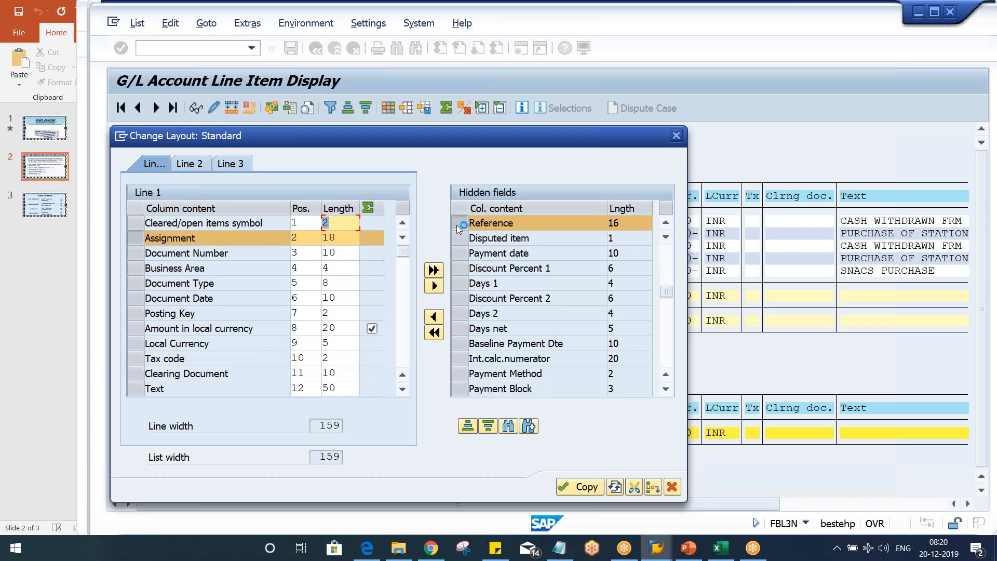
pyautogui.click(438, 319)
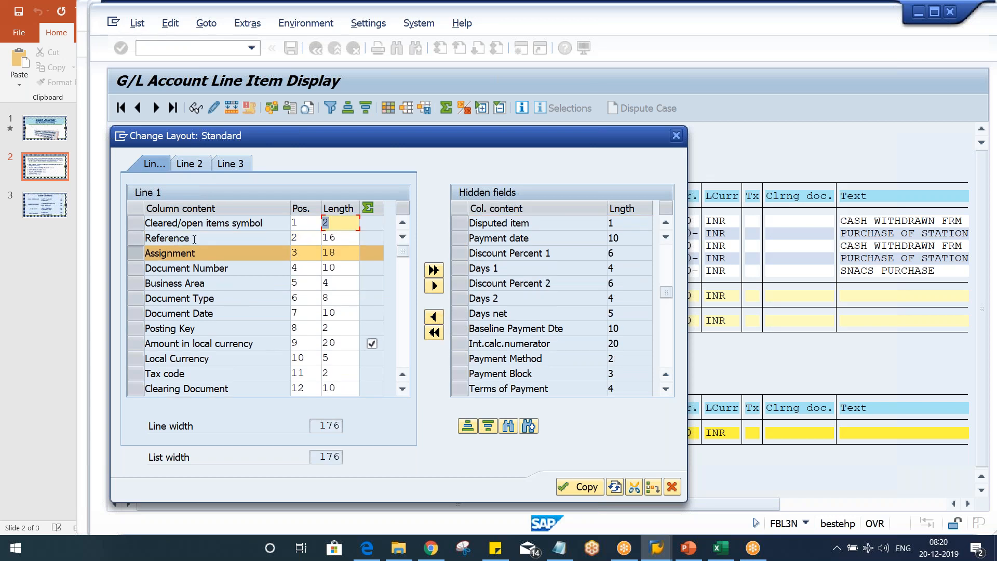
# - Remove the Assignment column from the displayed fields and apply the changed layout to the list
pyautogui.click(212, 239)
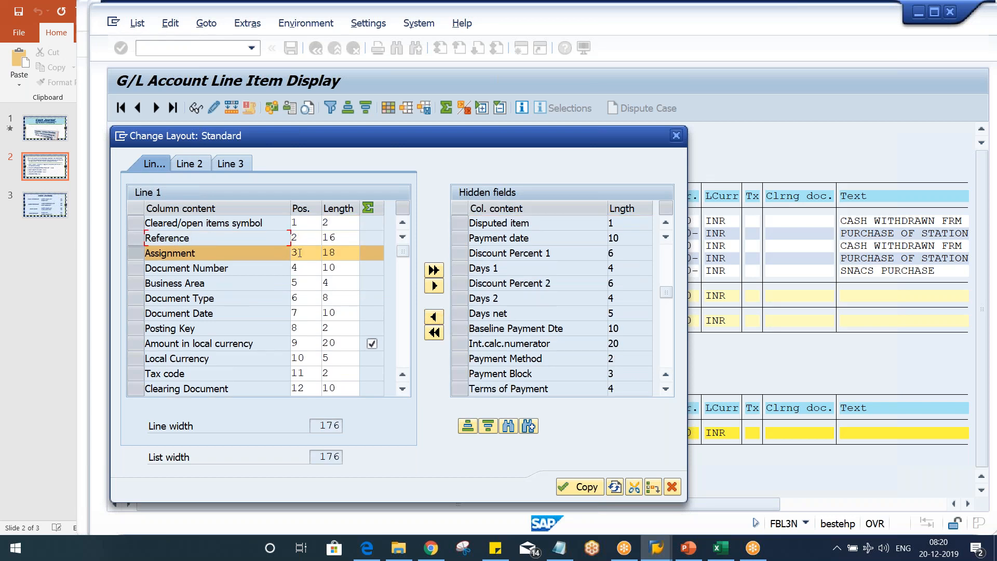
pyautogui.click(437, 319)
pyautogui.click(435, 287)
pyautogui.click(565, 487)
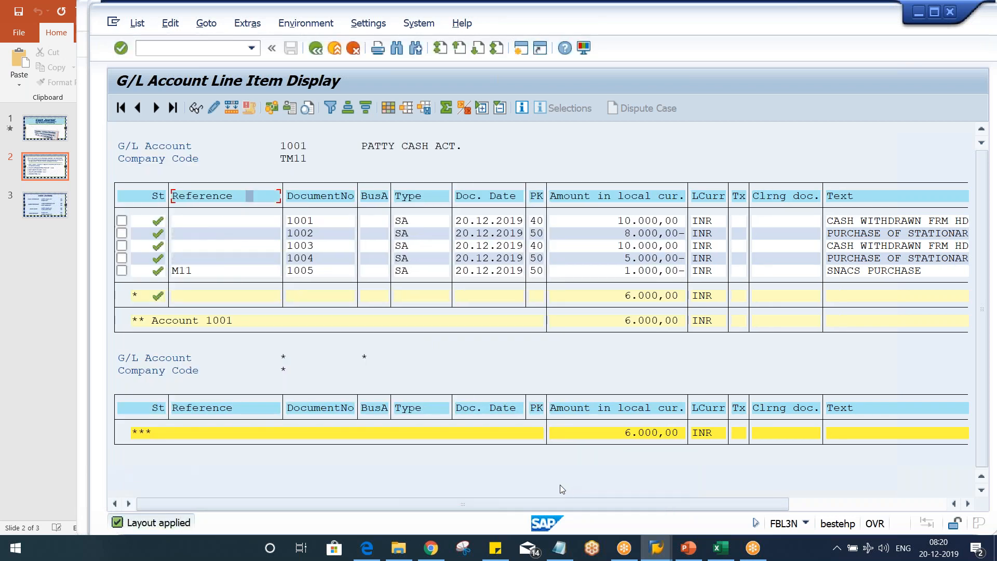
# - Open the line item of document 1004, the stationery purchase without a reference
pyautogui.click(215, 271)
pyautogui.doubleClick(233, 261)
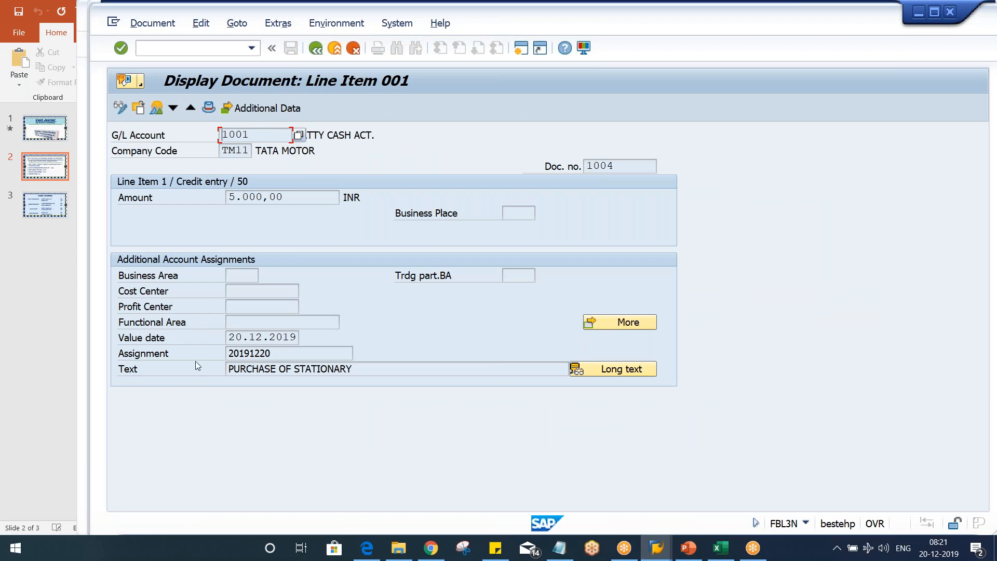
# - Switch the document 1004 line item to change mode and check its coding block and additional details for a reference field
pyautogui.click(120, 108)
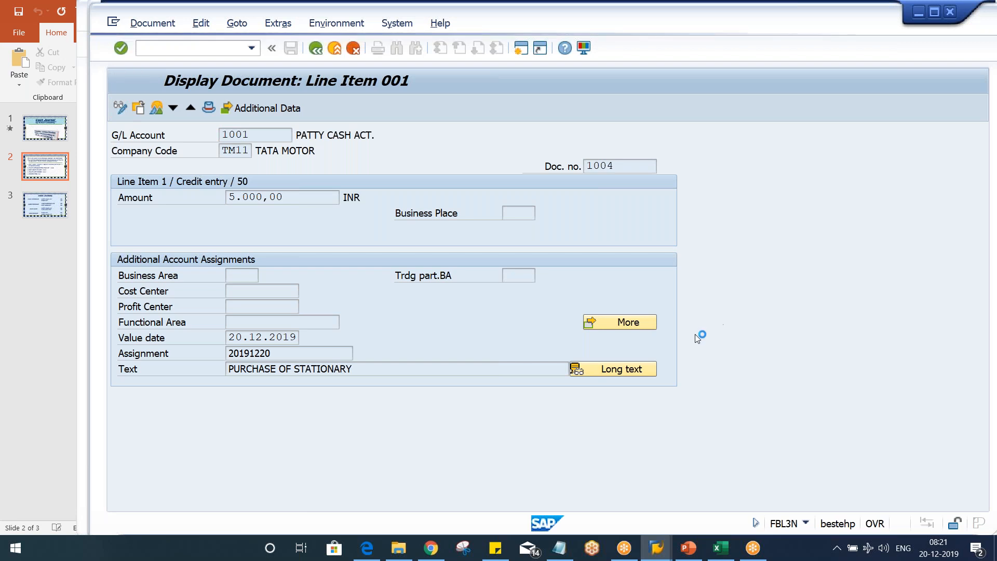
pyautogui.click(285, 353)
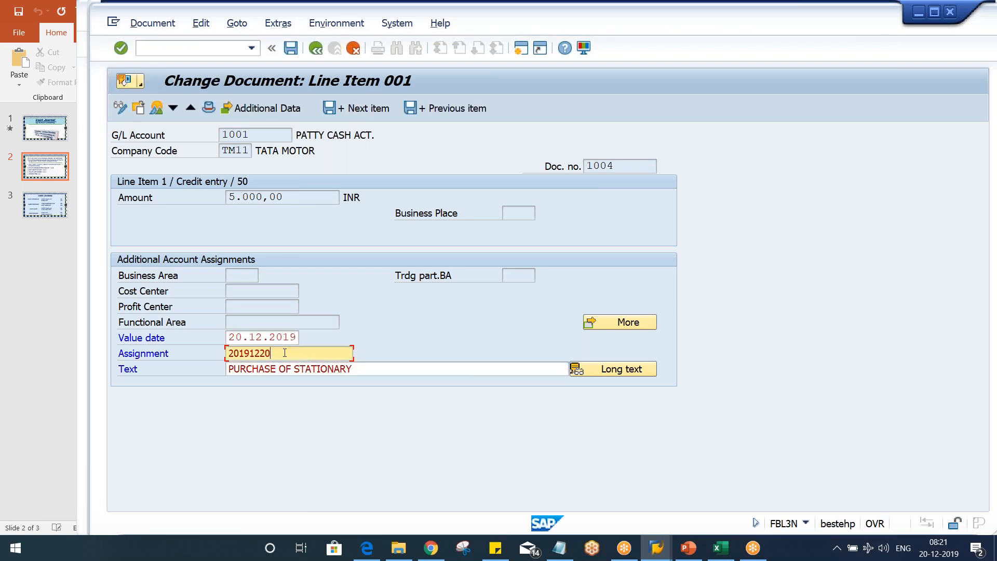
pyautogui.click(643, 323)
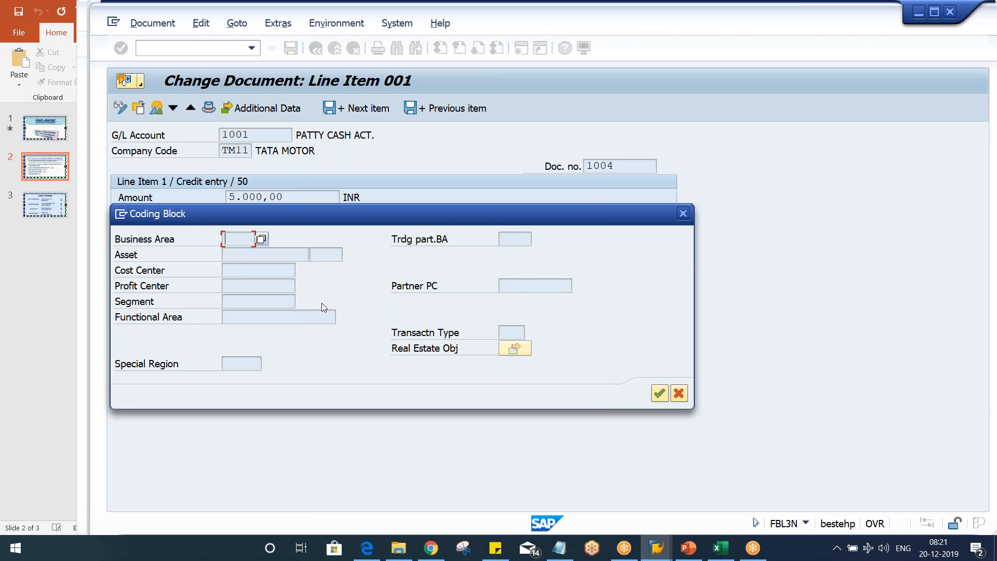
pyautogui.click(678, 396)
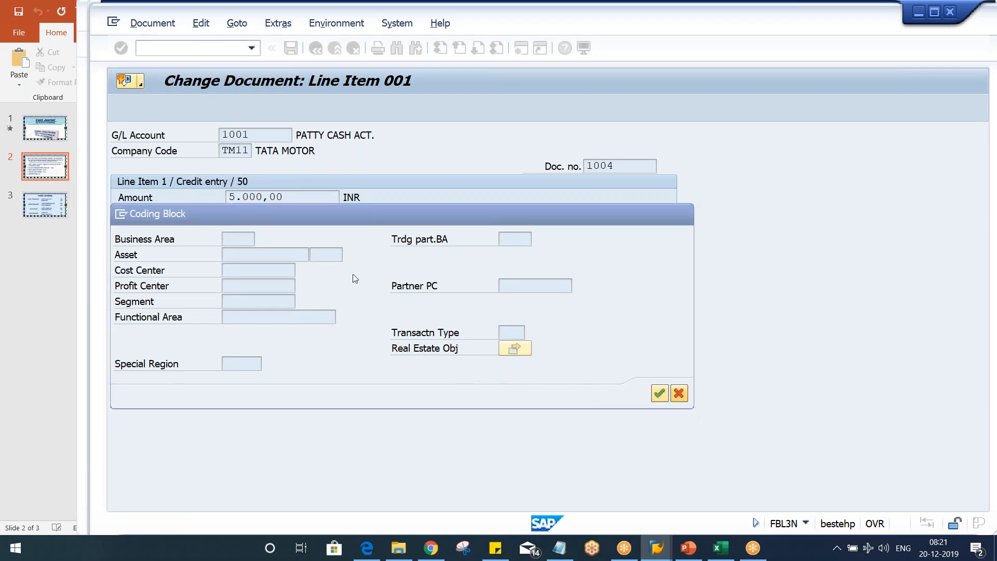
pyautogui.click(266, 110)
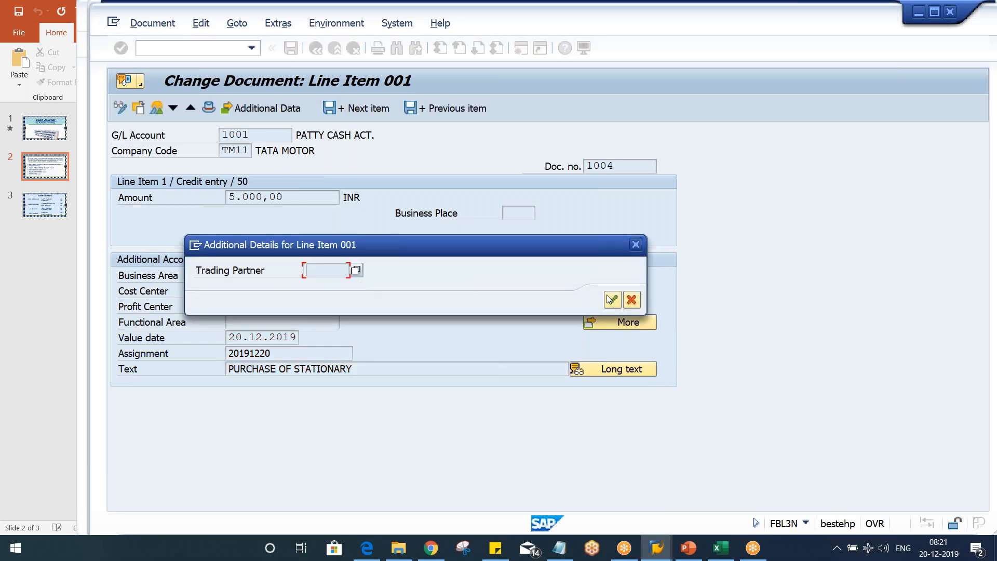
pyautogui.click(637, 304)
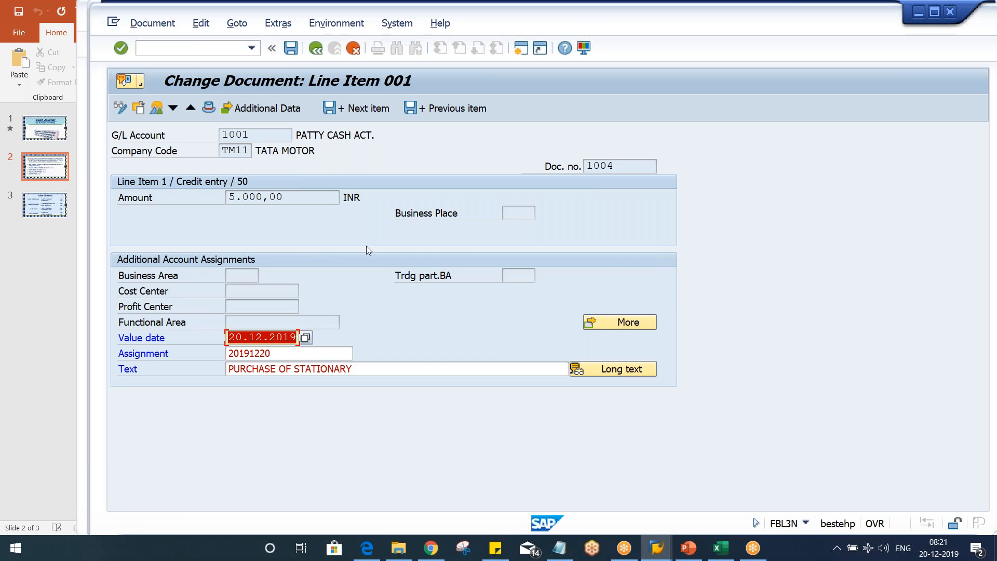
# - Check whether the business area, functional area, profit center and cost center are editable, and return to the line item list
pyautogui.click(246, 275)
pyautogui.click(259, 319)
pyautogui.click(258, 306)
pyautogui.click(262, 286)
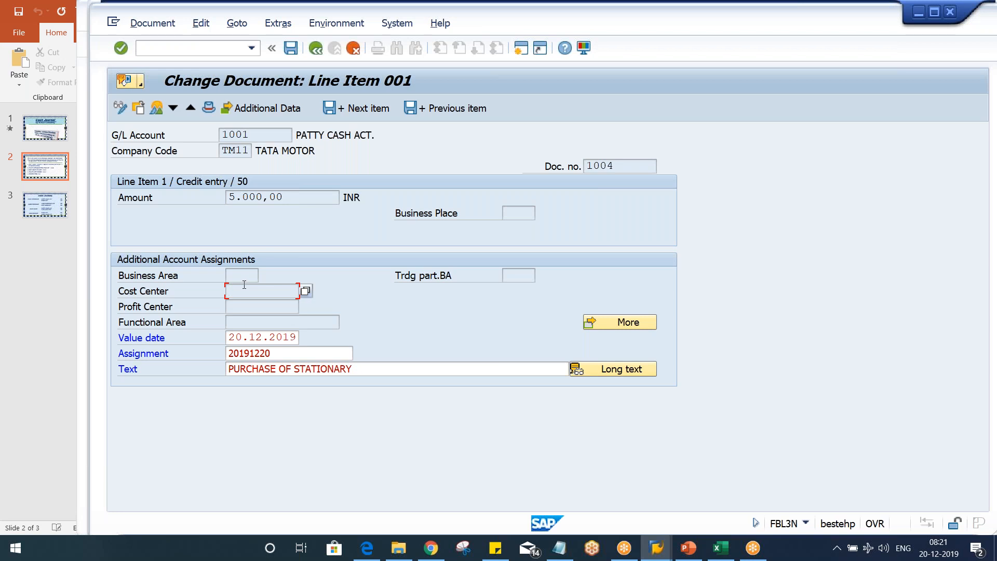
pyautogui.click(354, 49)
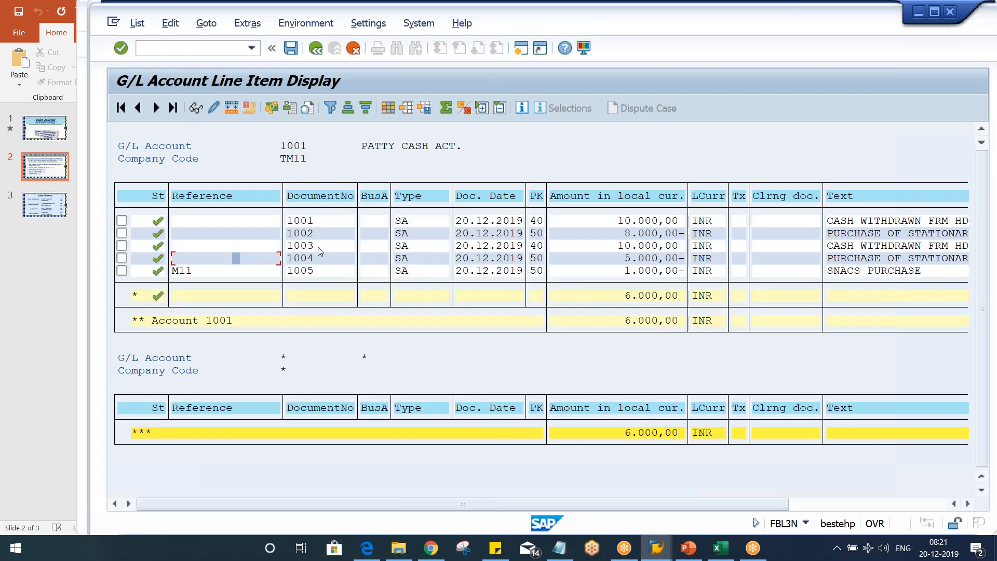
# - Compare the Reference entries of the account 1001 line items across the listed documents
pyautogui.click(196, 275)
pyautogui.click(211, 261)
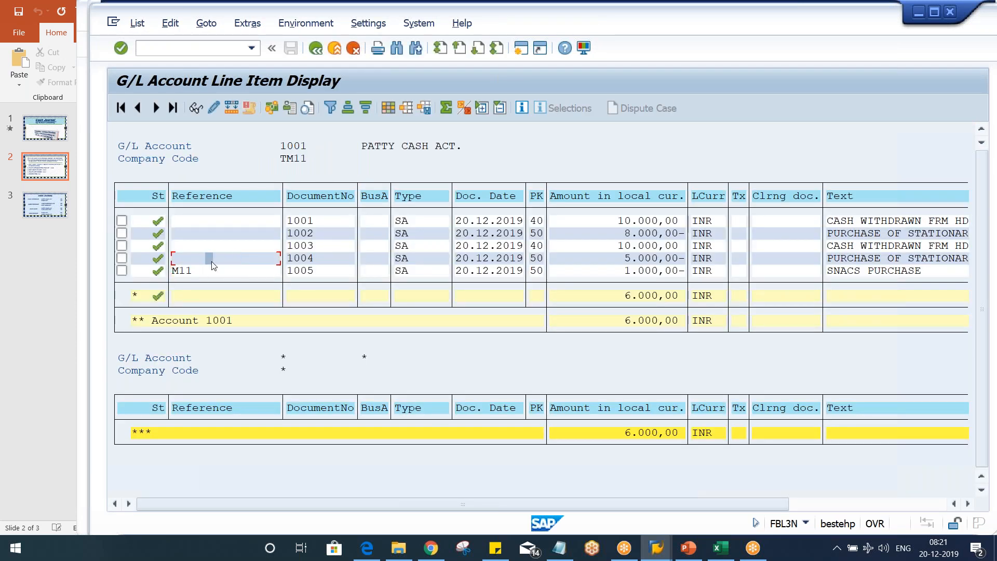
pyautogui.click(227, 266)
pyautogui.click(233, 258)
pyautogui.click(203, 271)
pyautogui.click(183, 259)
pyautogui.click(195, 247)
pyautogui.click(205, 222)
# - Filter the line items by Reference M11 and check the remaining item's amount and reference
pyautogui.click(216, 199)
pyautogui.click(333, 108)
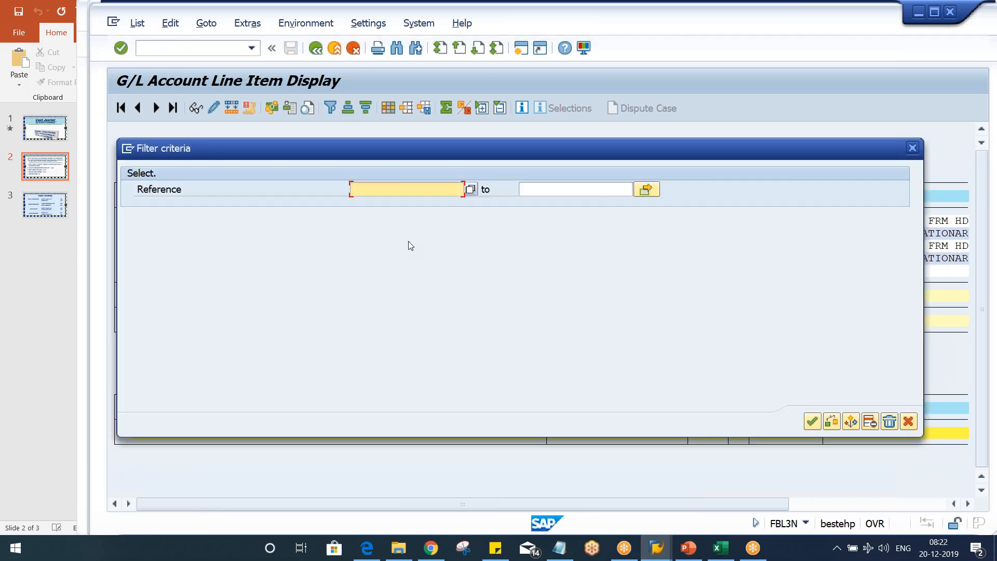
pyautogui.write('MM')
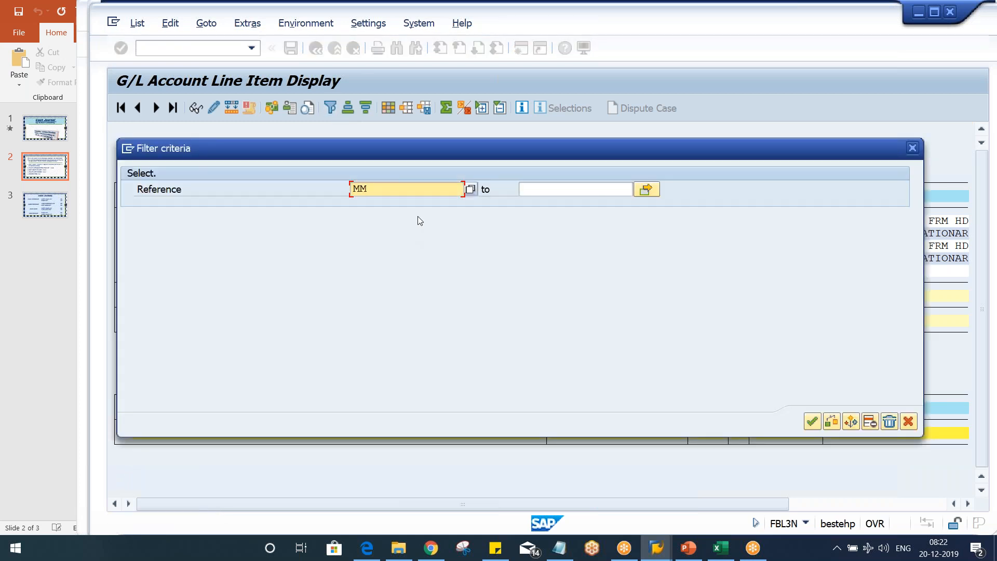
pyautogui.press('BackSpace')
pyautogui.write('11')
pyautogui.press('Return')
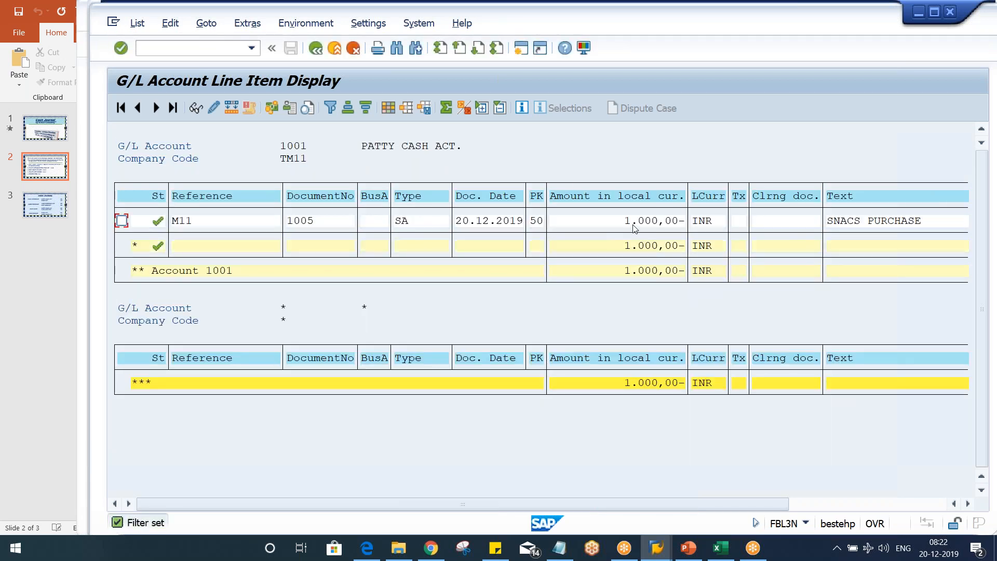
pyautogui.click(621, 225)
pyautogui.click(228, 224)
# - Rerun the open item display for account 1001 and review the Assignment values of documents 1001 to 1005
pyautogui.click(315, 49)
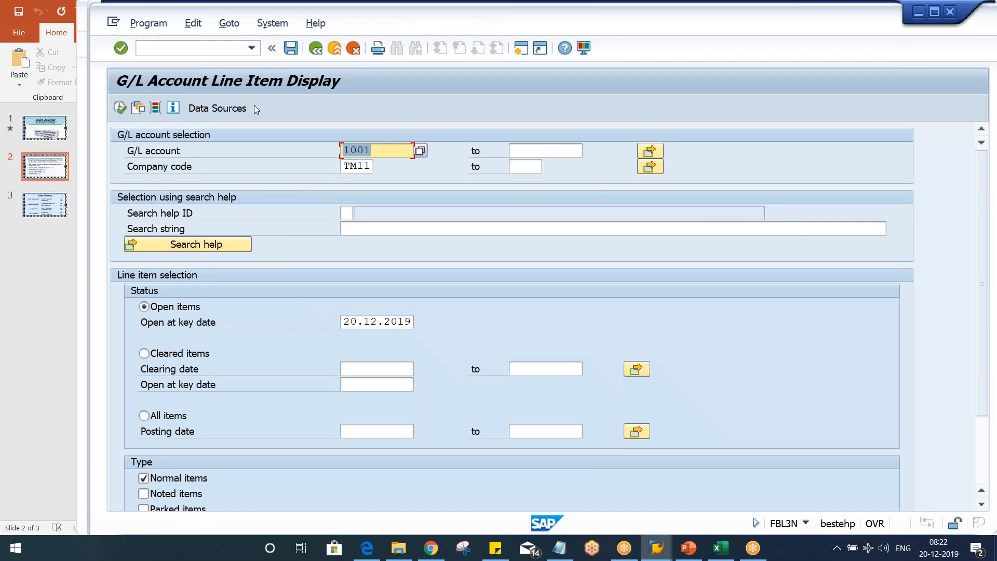
pyautogui.click(120, 108)
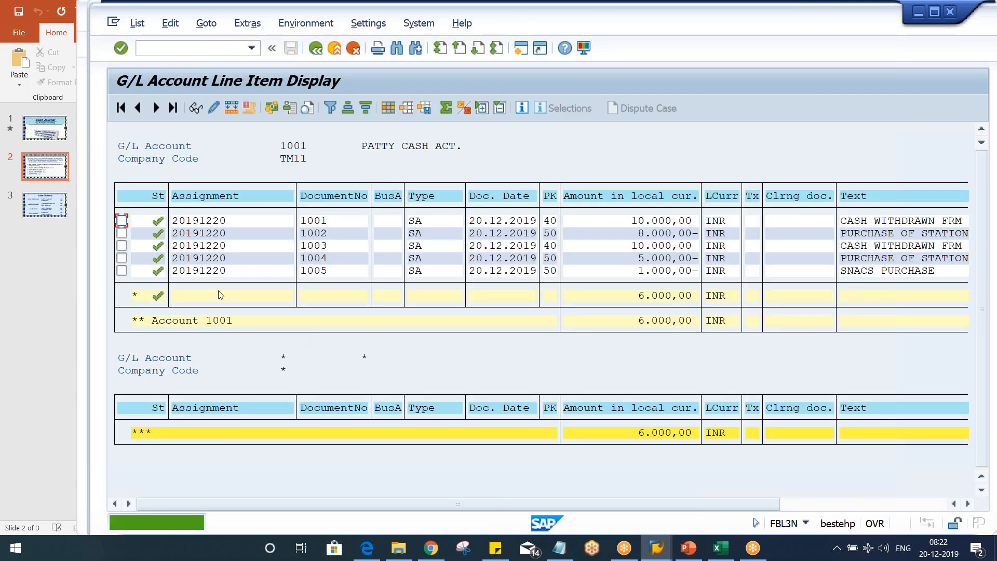
pyautogui.click(236, 223)
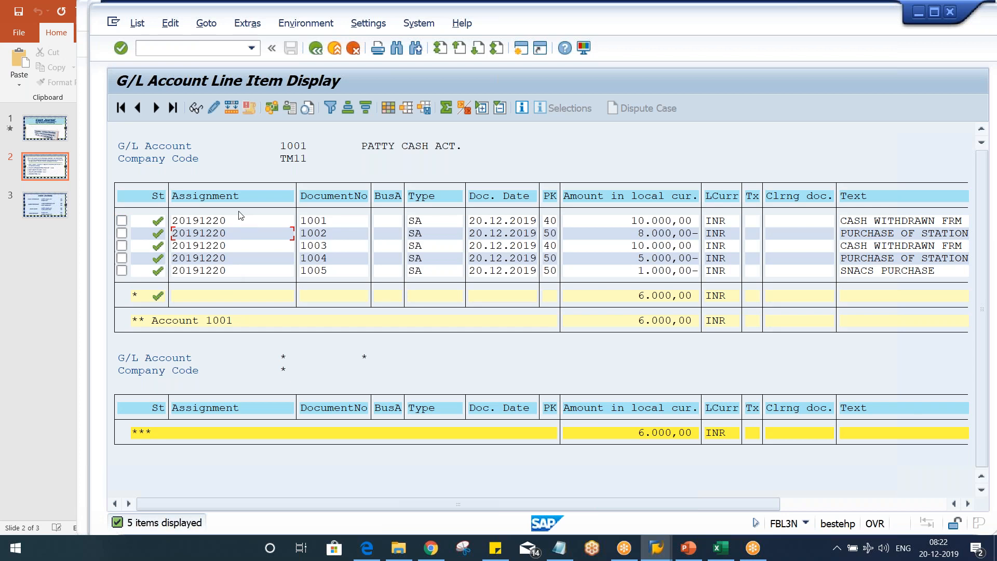
pyautogui.click(241, 233)
pyautogui.click(239, 246)
pyautogui.click(242, 260)
pyautogui.click(242, 272)
# - Set the Assignment of document 1005, the snacks purchase, to M11 and save the change
pyautogui.doubleClick(214, 271)
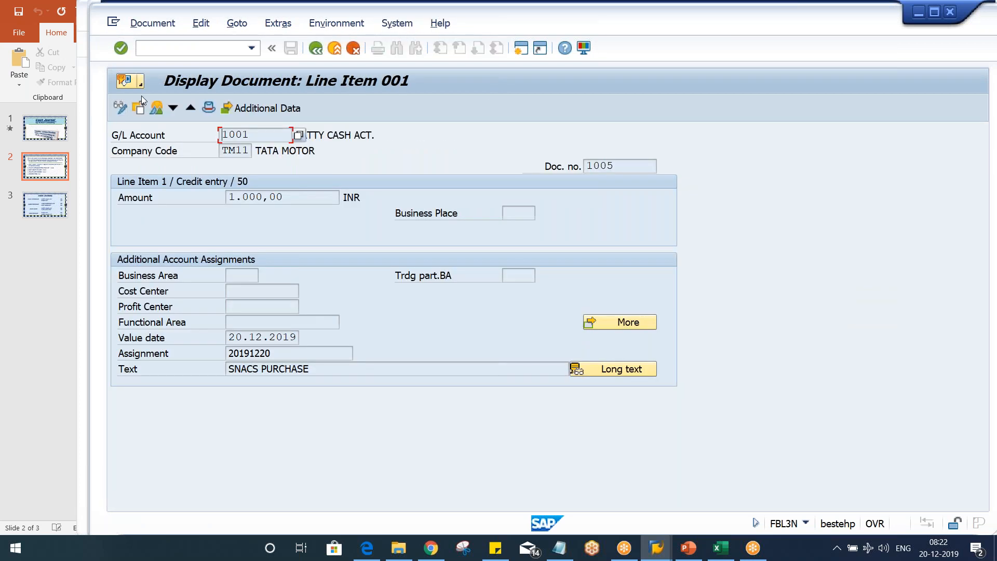
pyautogui.click(119, 107)
pyautogui.press('Tab')
pyautogui.write('MM1')
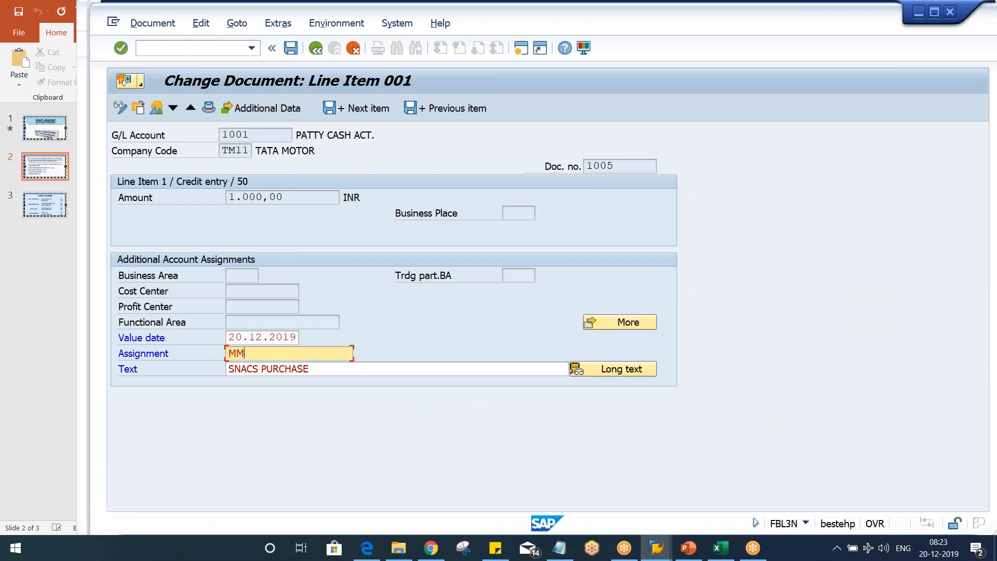
pyautogui.press('BackSpace')
pyautogui.press('BackSpace')
pyautogui.write('11')
pyautogui.hotkey('ctrl', 's')
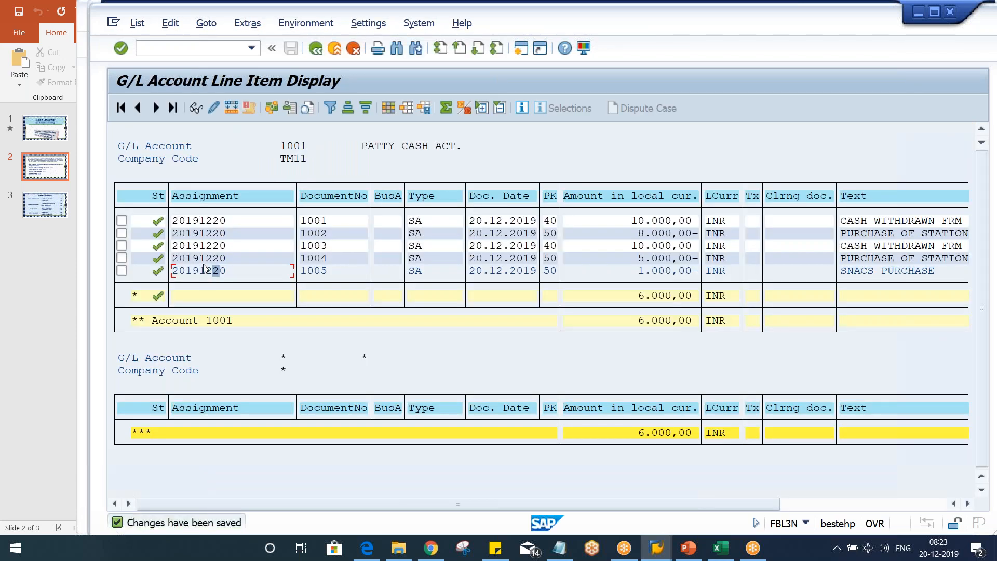
# - Set the Assignment of document 1004, the 5.000,00 INR stationery purchase, to M11 and save the change
pyautogui.doubleClick(210, 258)
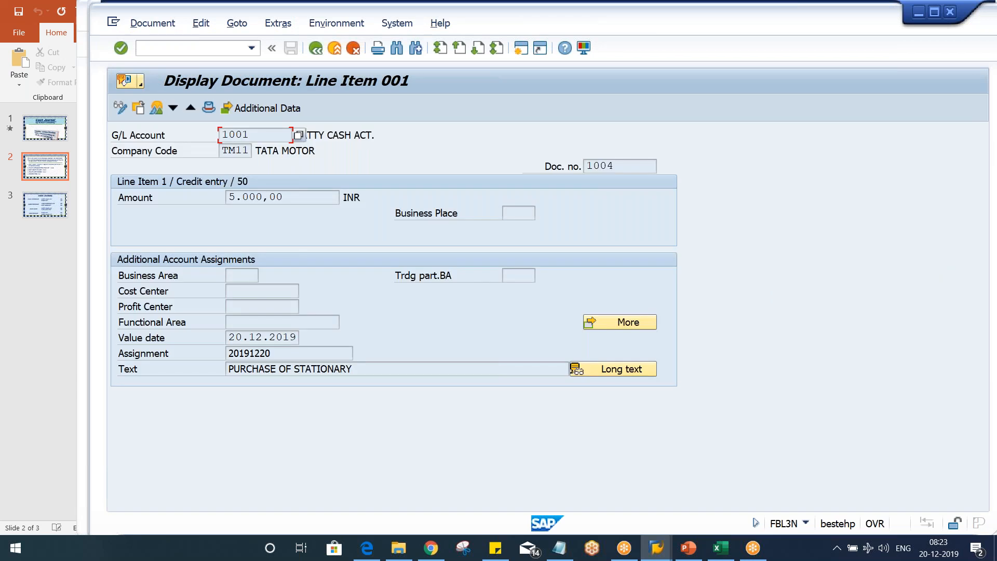
pyautogui.click(123, 110)
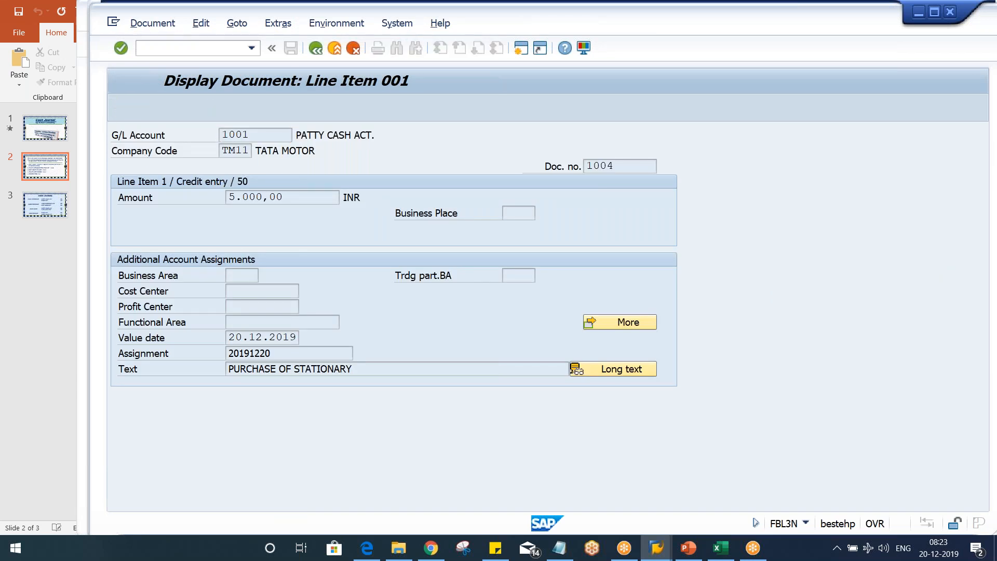
pyautogui.click(270, 353)
pyautogui.hotkey('shift', 'Home')
pyautogui.press('BackSpace')
pyautogui.write('M11')
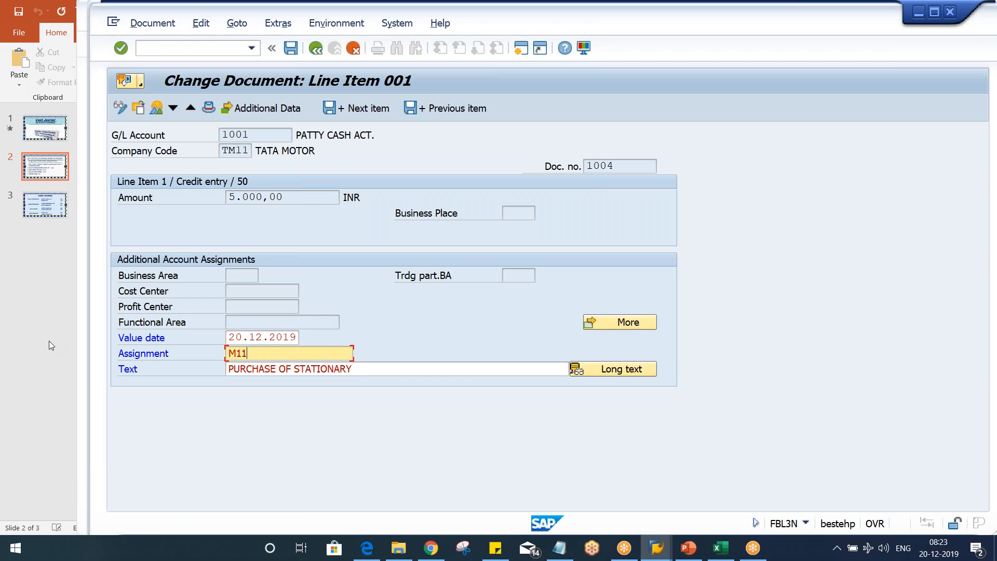
pyautogui.hotkey('ctrl', 's')
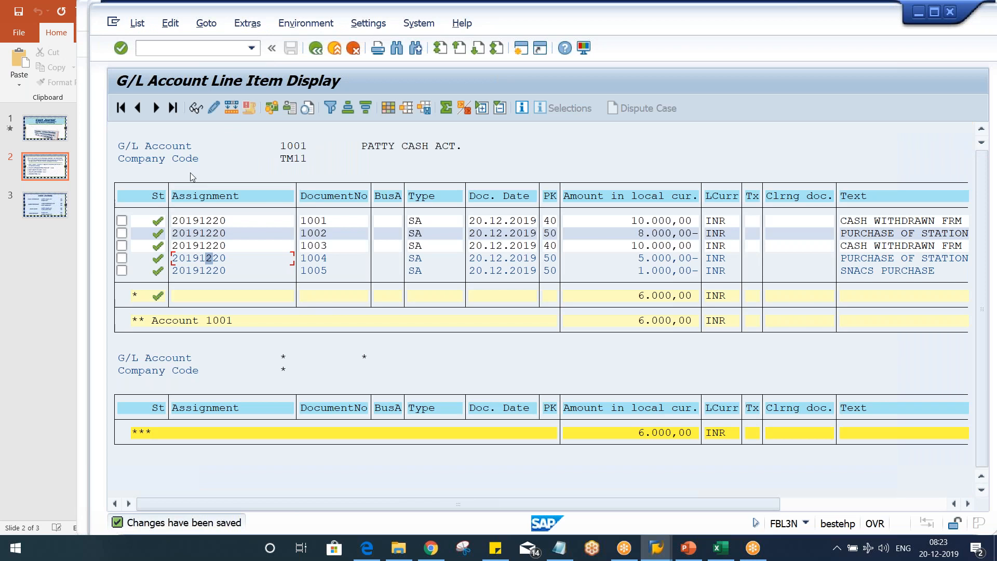
# - Set the Assignment of document 1003, the second bank cash withdrawal, to M11 and save the change
pyautogui.doubleClick(196, 245)
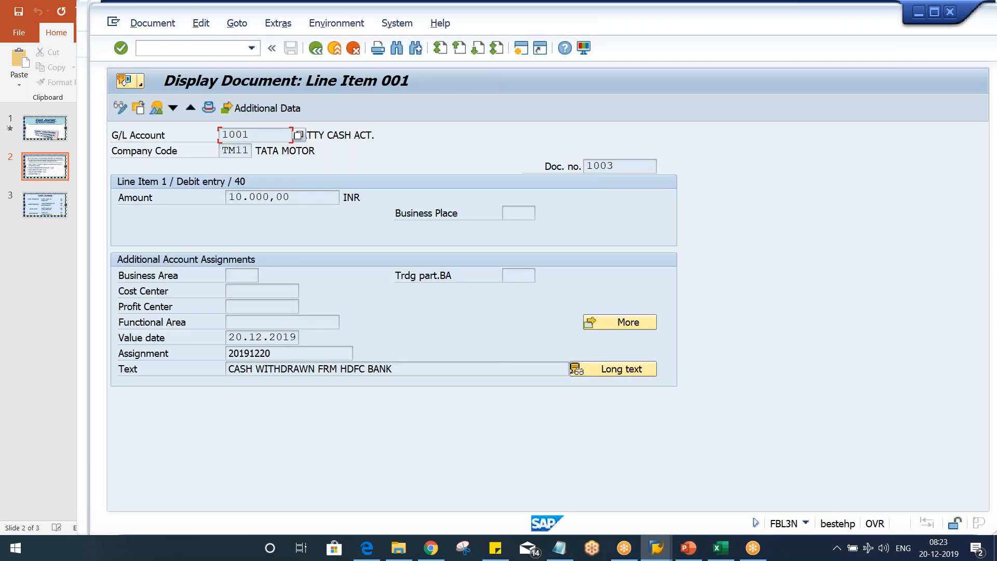
pyautogui.click(120, 107)
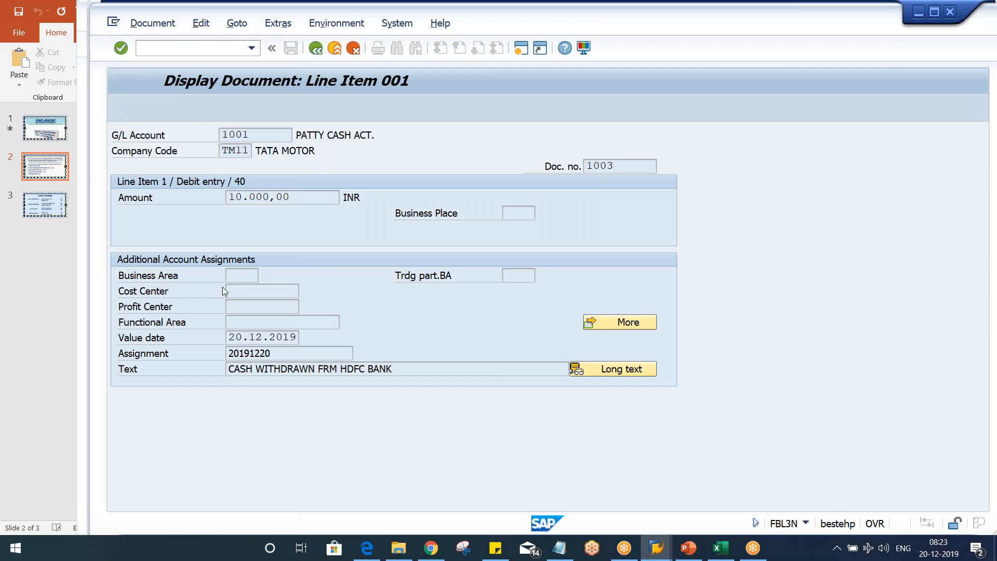
pyautogui.click(279, 357)
pyautogui.doubleClick(233, 354)
pyautogui.press('BackSpace')
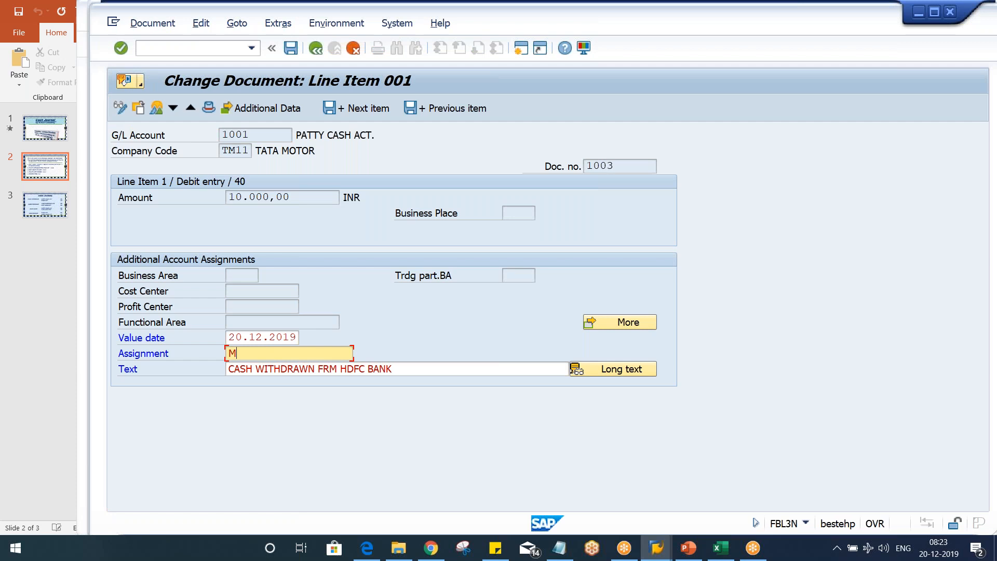
pyautogui.write('M11')
pyautogui.hotkey('ctrl', 's')
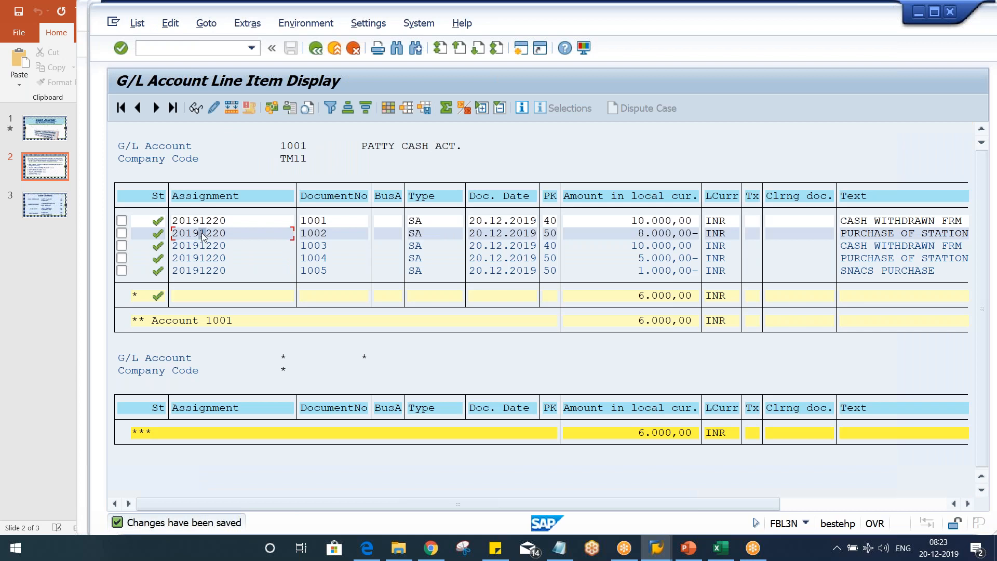
# - Set the Assignment of document 1002, the 8.000,00 INR stationery purchase, to D11 and save the change
pyautogui.doubleClick(287, 235)
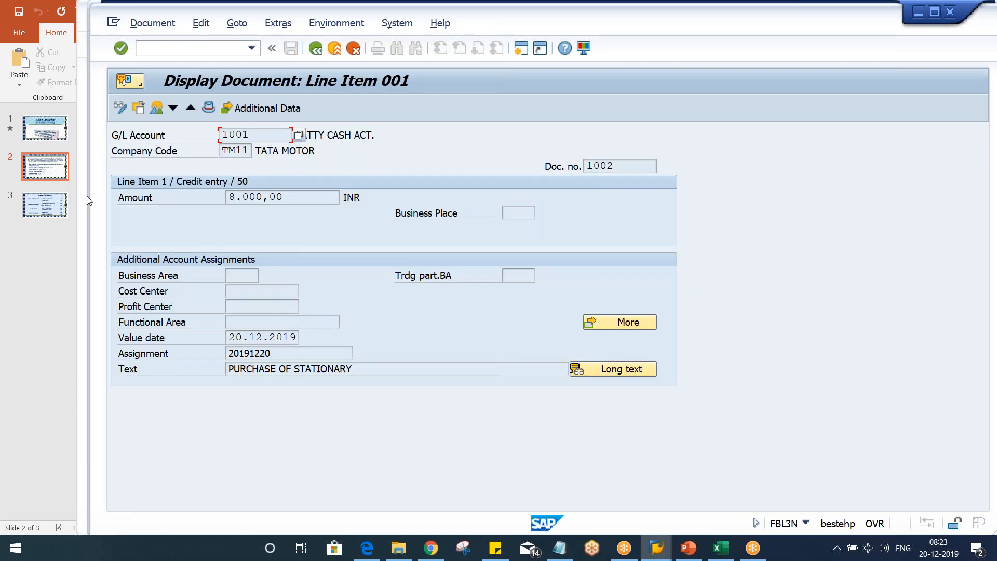
pyautogui.click(120, 107)
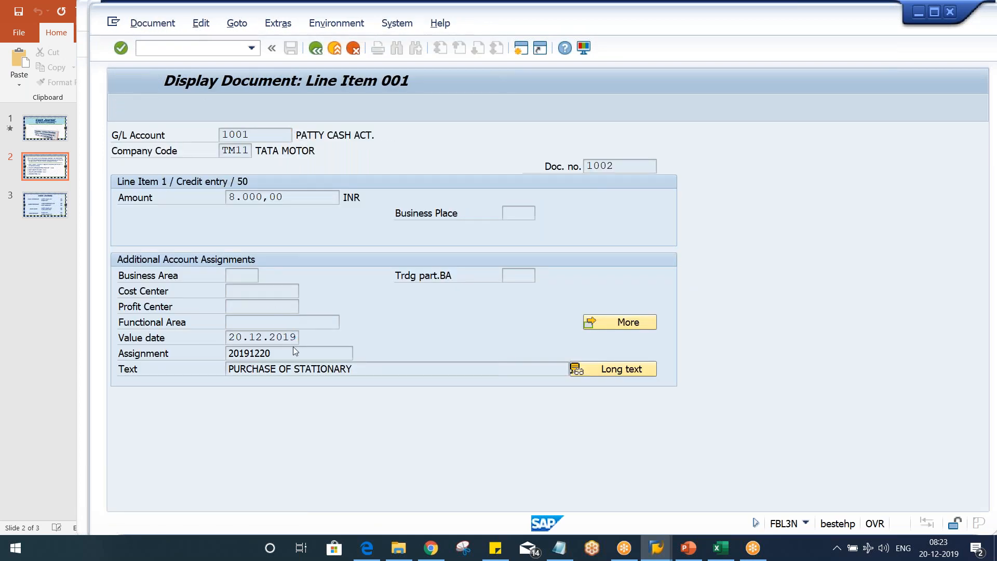
pyautogui.press('Tab')
pyautogui.write('D11')
pyautogui.hotkey('ctrl', 's')
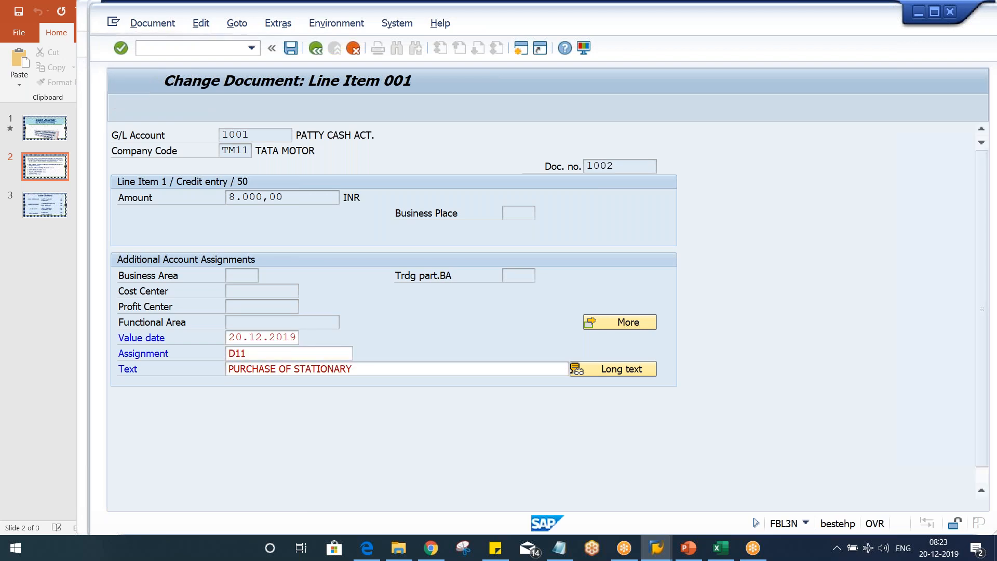
# - Set the Assignment of document 1001, the first bank cash withdrawal, to D11 and save the change
pyautogui.doubleClick(244, 220)
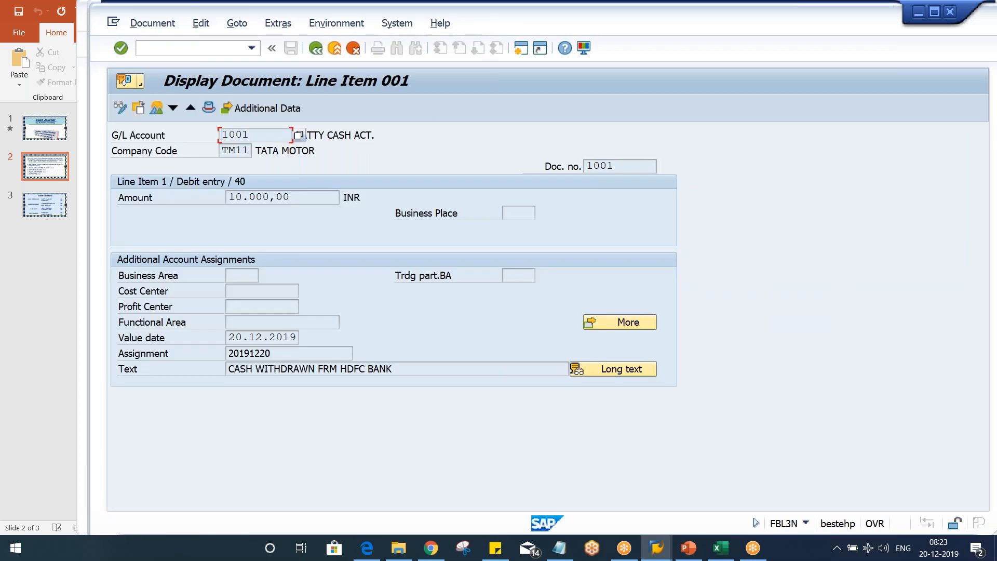
pyautogui.click(119, 109)
pyautogui.press('Tab')
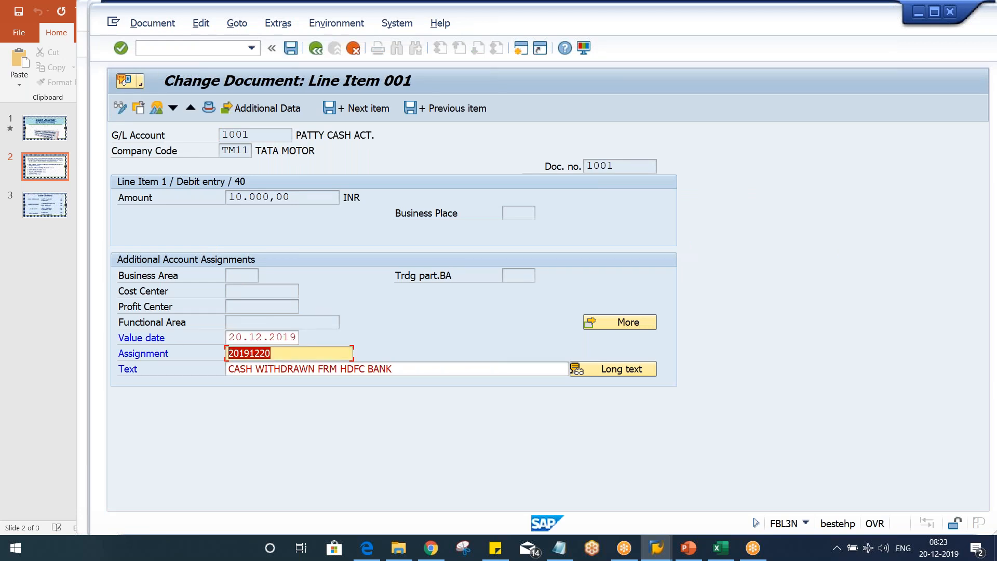
pyautogui.write('D11')
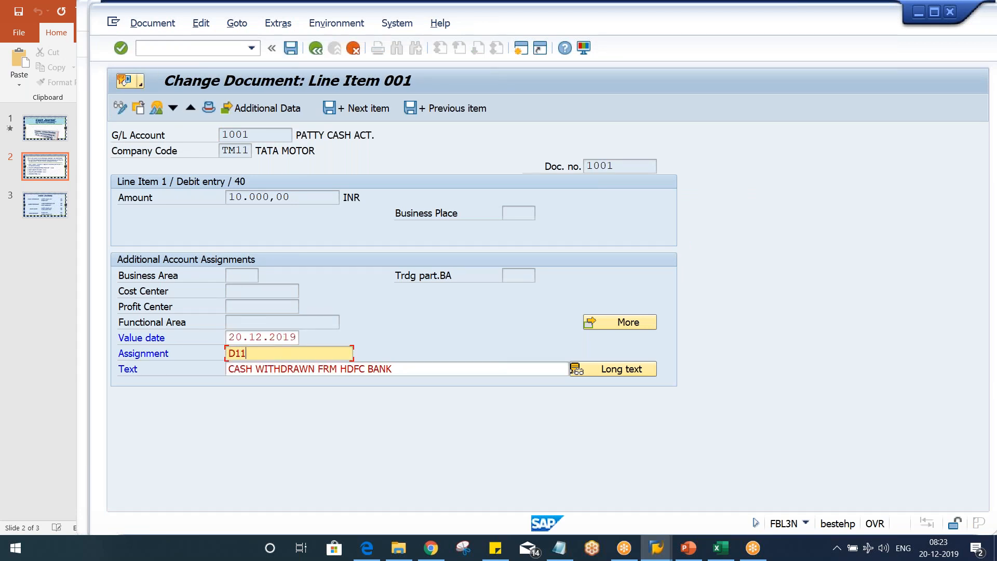
pyautogui.hotkey('ctrl', 's')
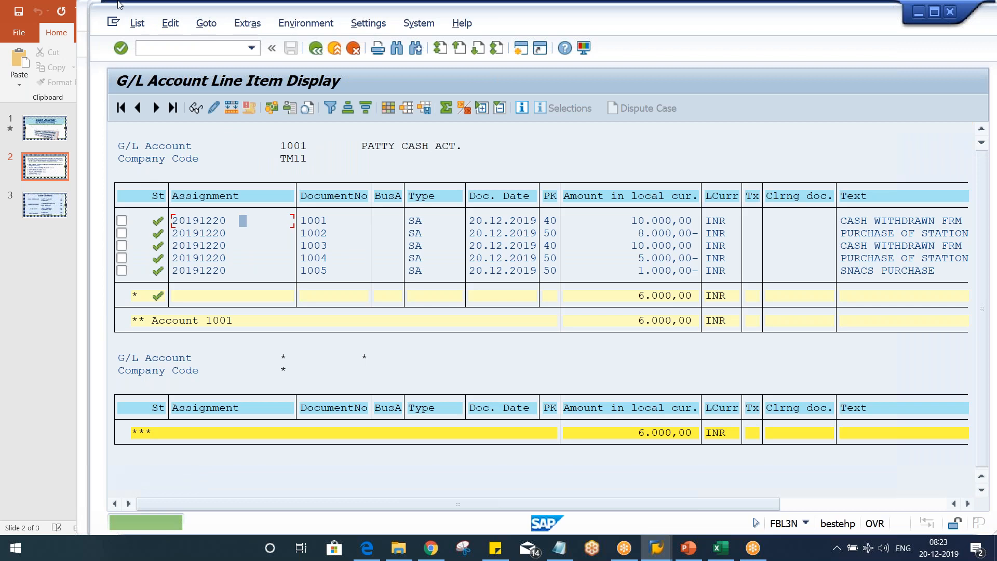
# - Refresh the account 1001 line item list and select its Assignment column
pyautogui.click(145, 25)
pyautogui.click(148, 61)
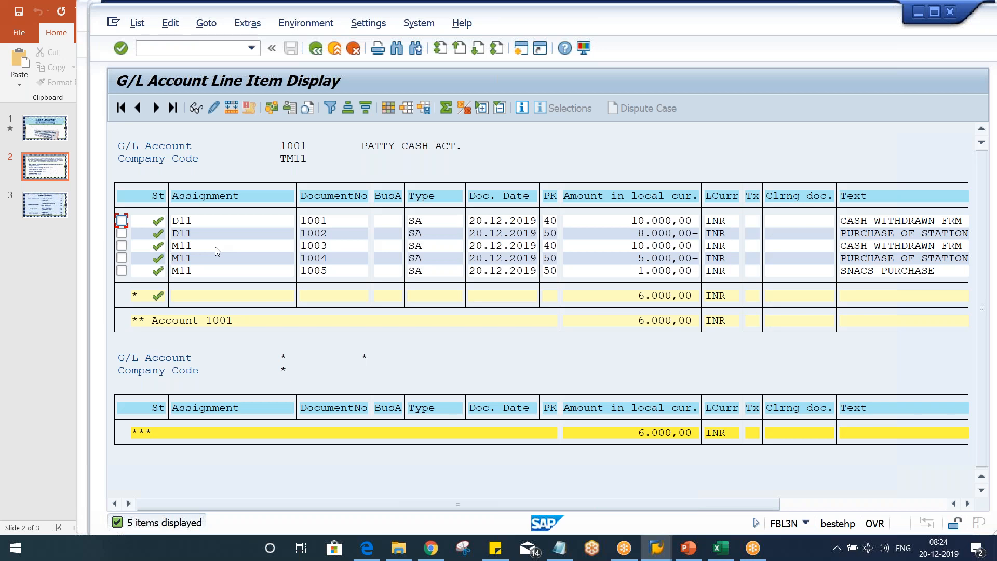
pyautogui.click(207, 200)
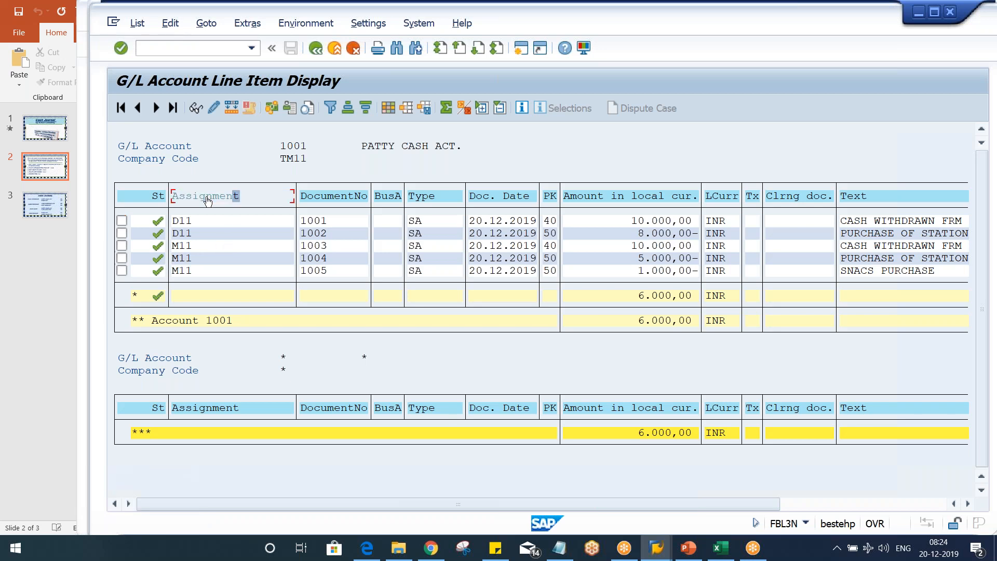
# - Filter the account 1001 line items by Assignment M11 and check the subtotal
pyautogui.click(330, 108)
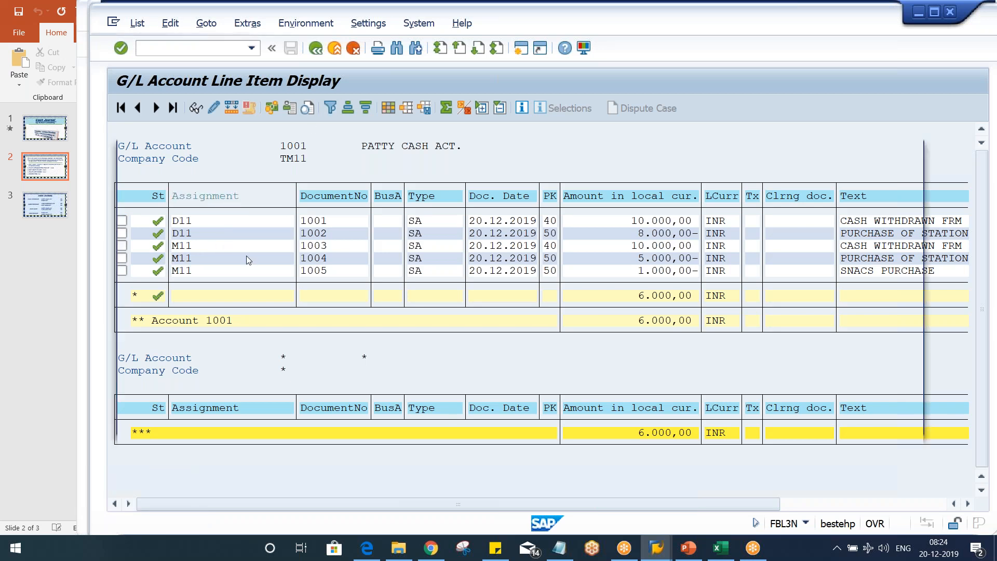
pyautogui.write('MM1')
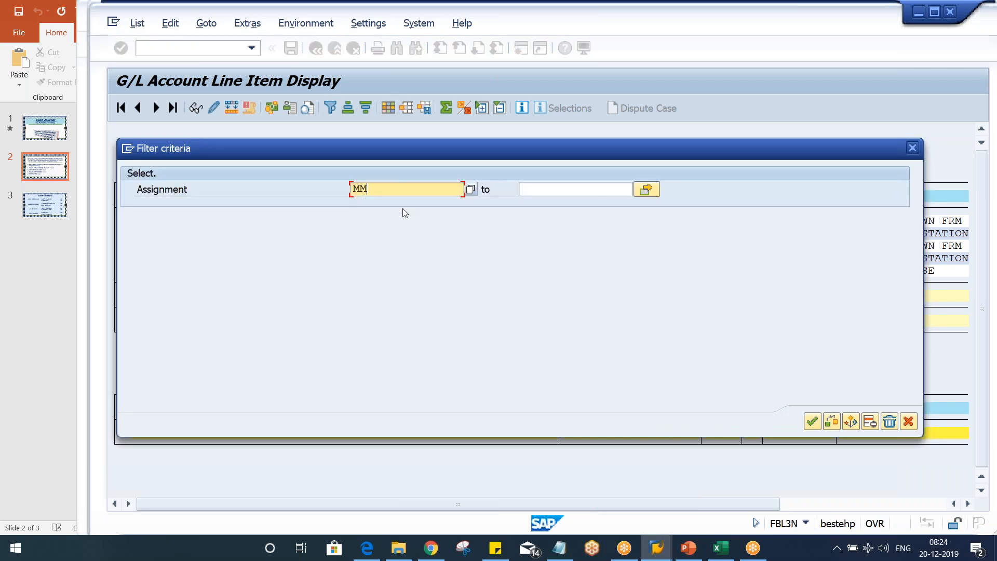
pyautogui.press('BackSpace')
pyautogui.press('BackSpace')
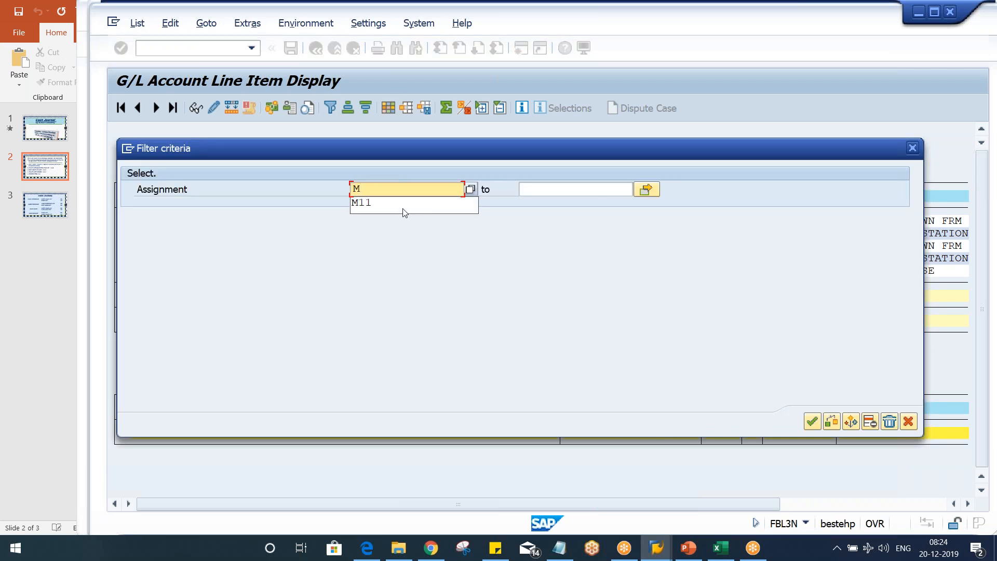
pyautogui.click(403, 207)
pyautogui.press('Return')
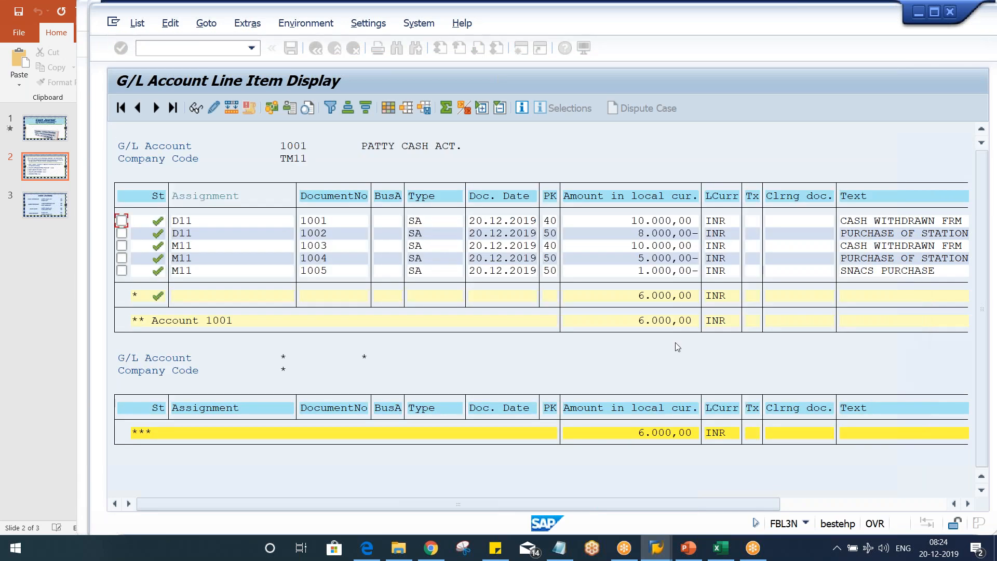
pyautogui.click(633, 275)
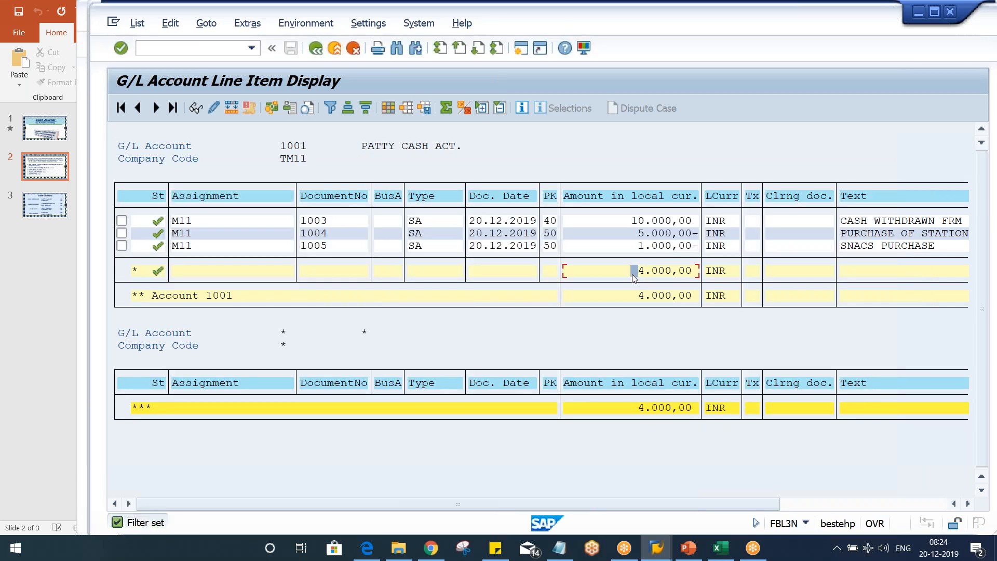
# - Compare the filtered total with the closing balance in the Cash Journal M11 session, and return to the line item list
pyautogui.click(657, 549)
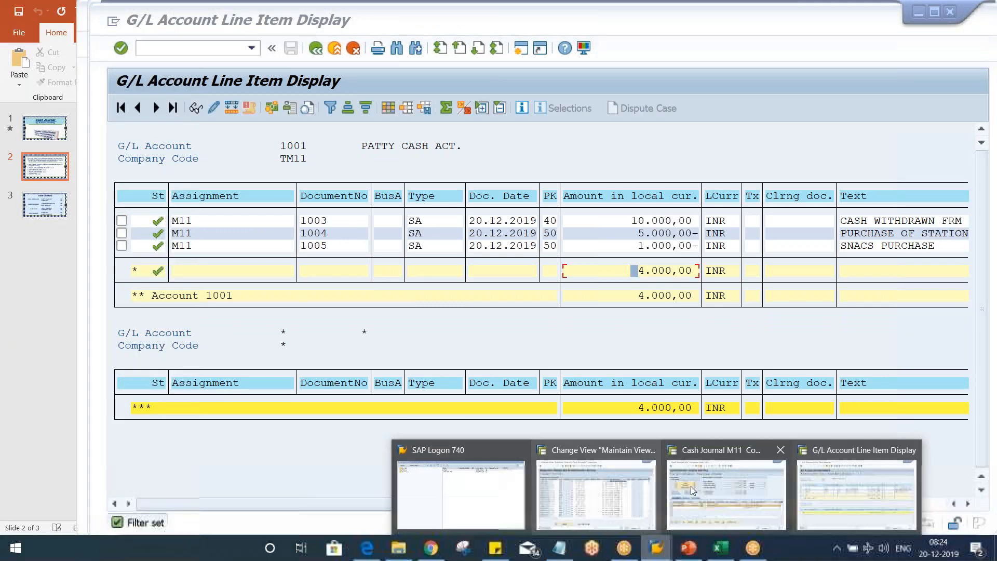
pyautogui.click(693, 486)
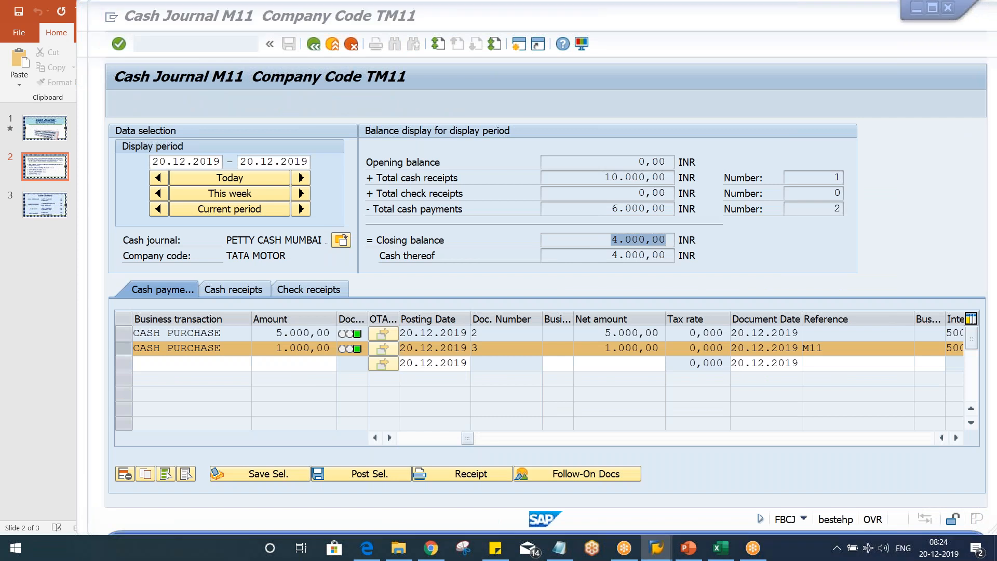
pyautogui.hotkey('alt', 'Tab')
# - Change the Assignment filter on the account 1001 line items to D11 and review the filtered entries
pyautogui.click(332, 108)
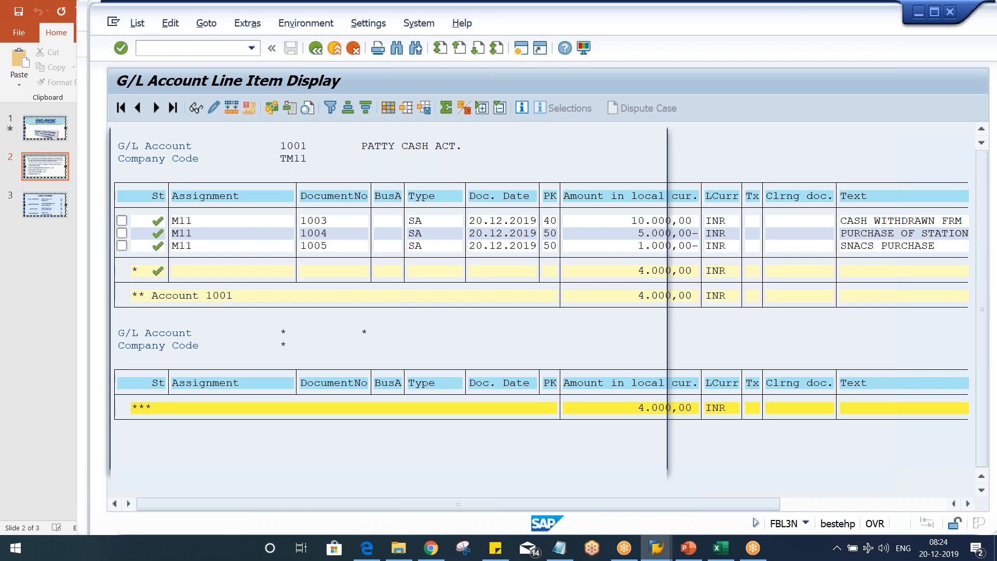
pyautogui.click(652, 136)
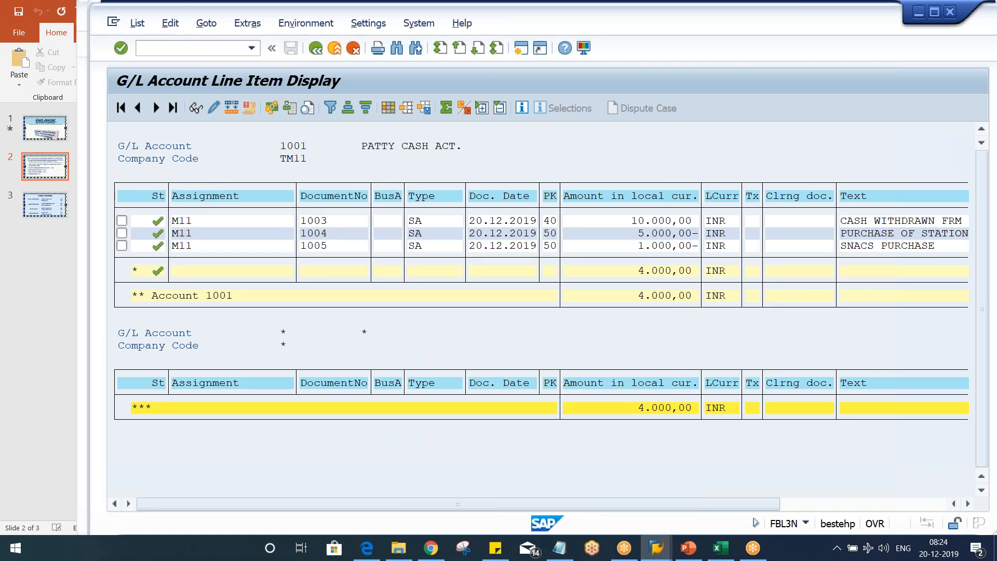
pyautogui.click(208, 196)
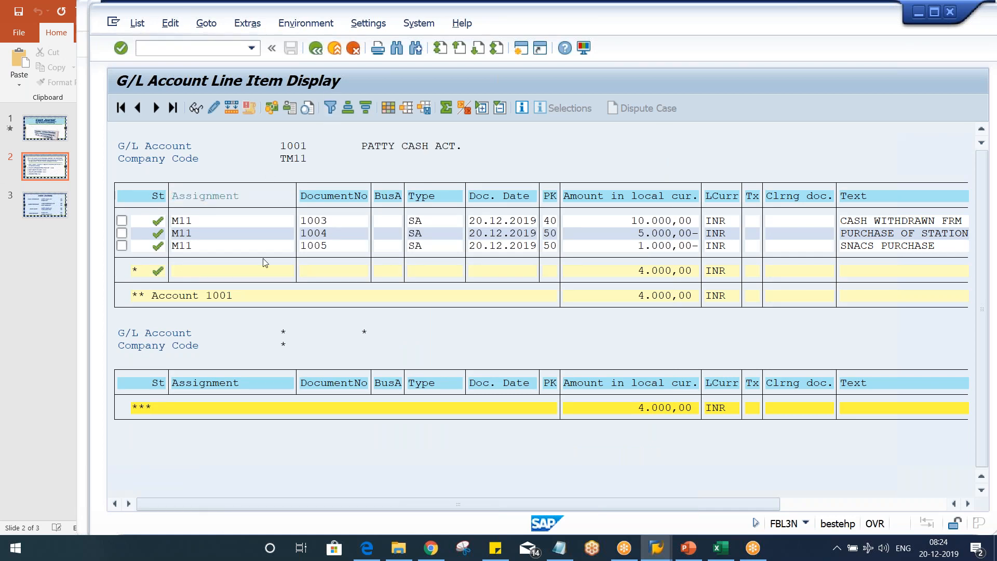
pyautogui.hotkey('ctrl', 'F5')
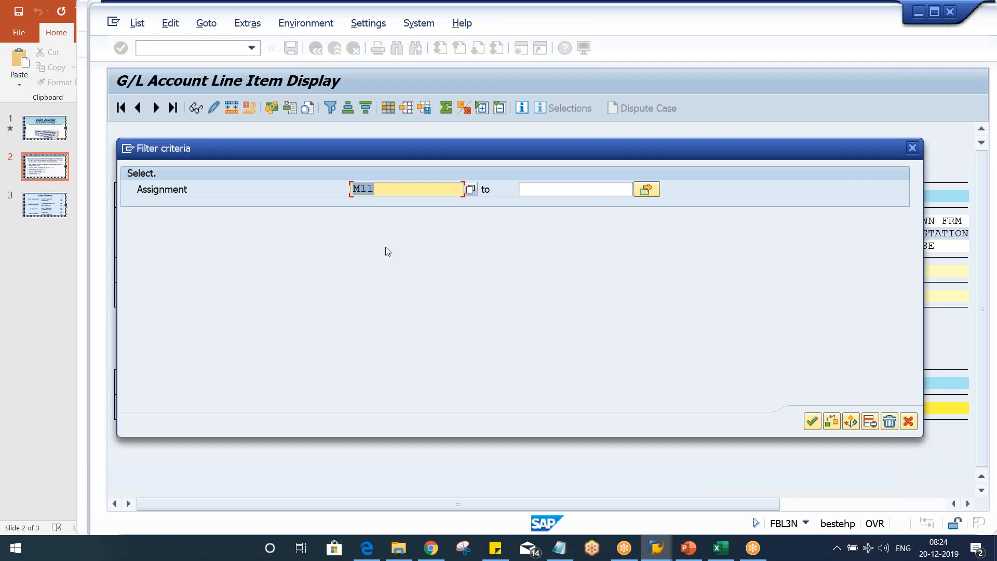
pyautogui.write('D11')
pyautogui.press('Return')
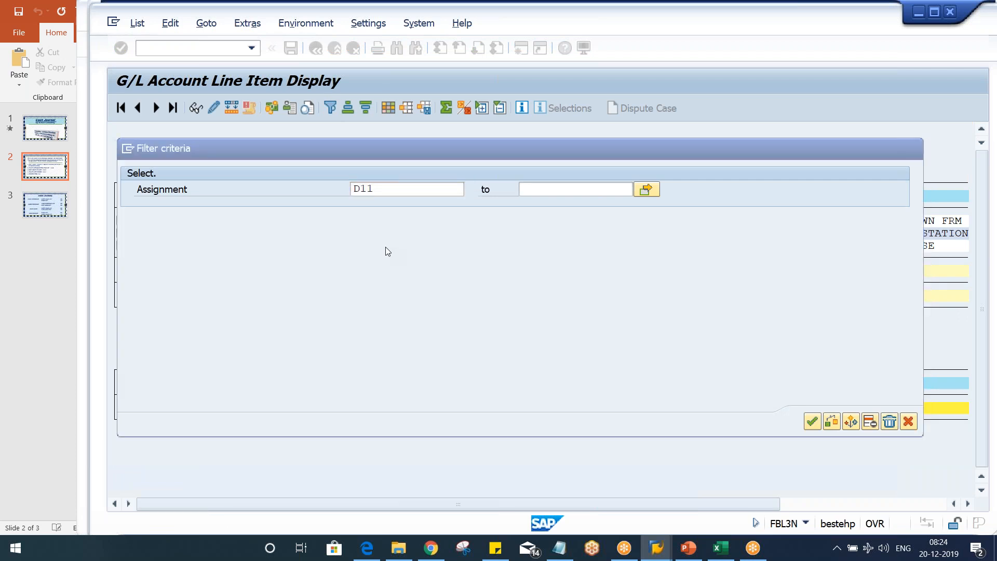
pyautogui.click(211, 224)
pyautogui.click(212, 234)
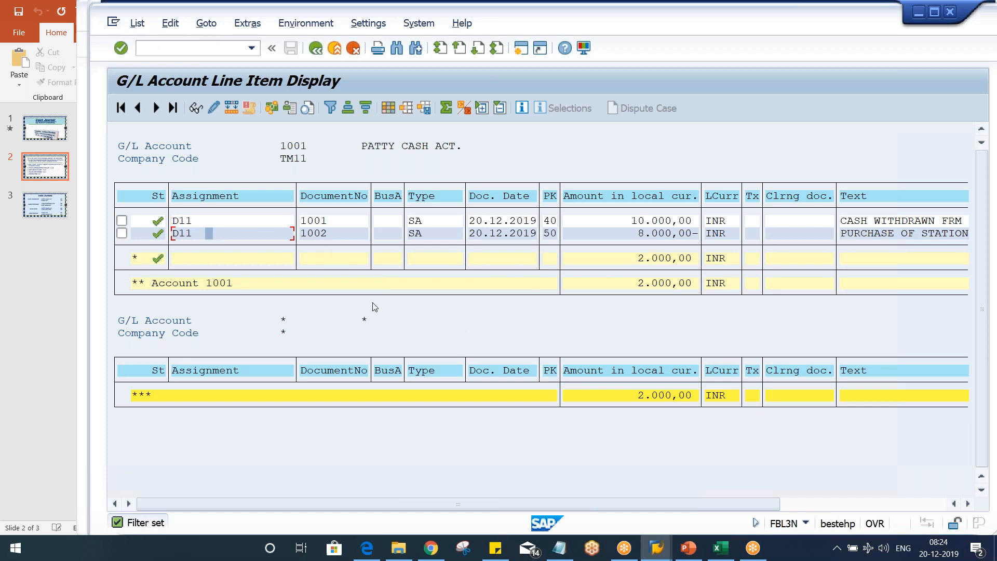
# - Clear the Assignment filter to list all line items of account 1001 again
pyautogui.click(222, 195)
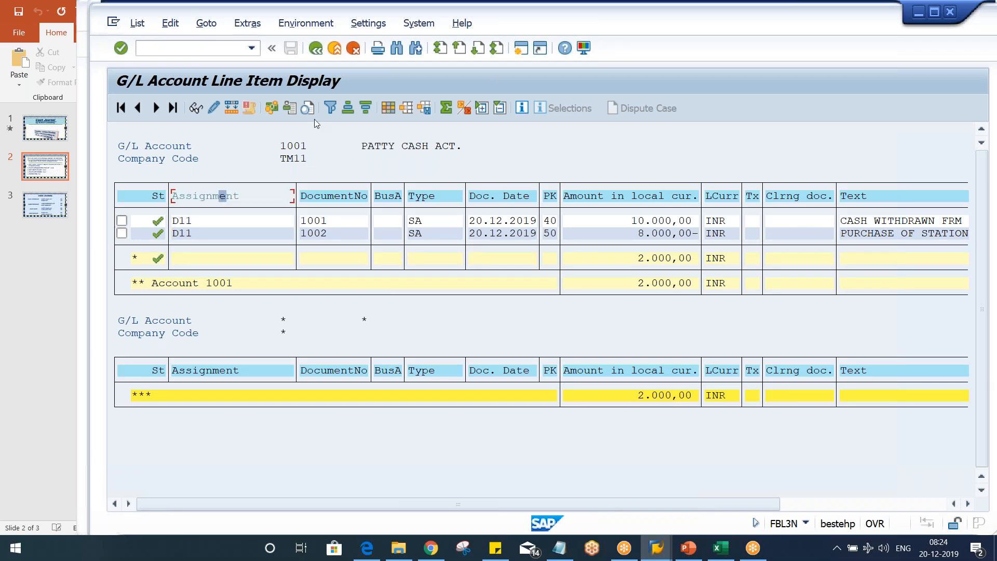
pyautogui.click(330, 109)
pyautogui.press('BackSpace')
pyautogui.press('Return')
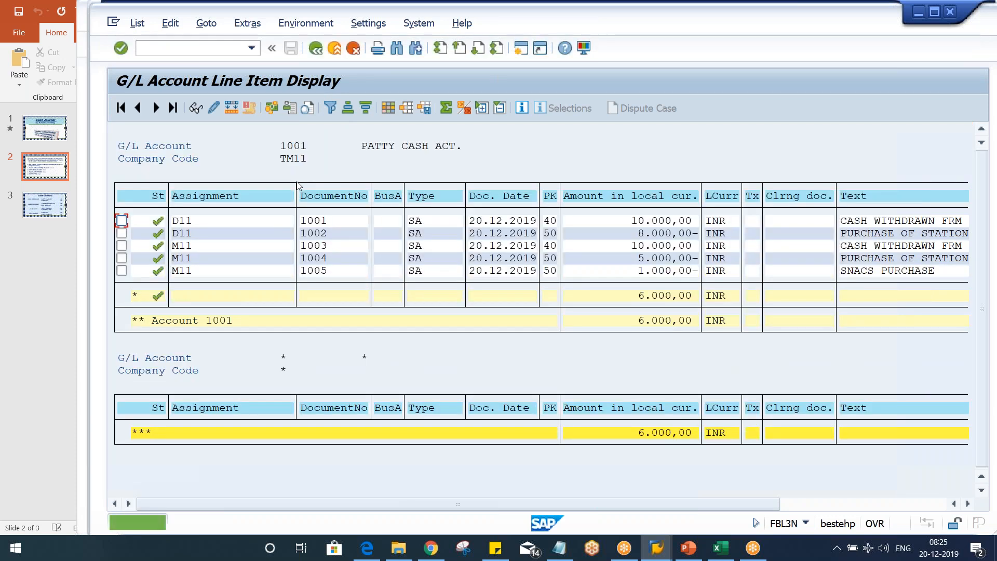
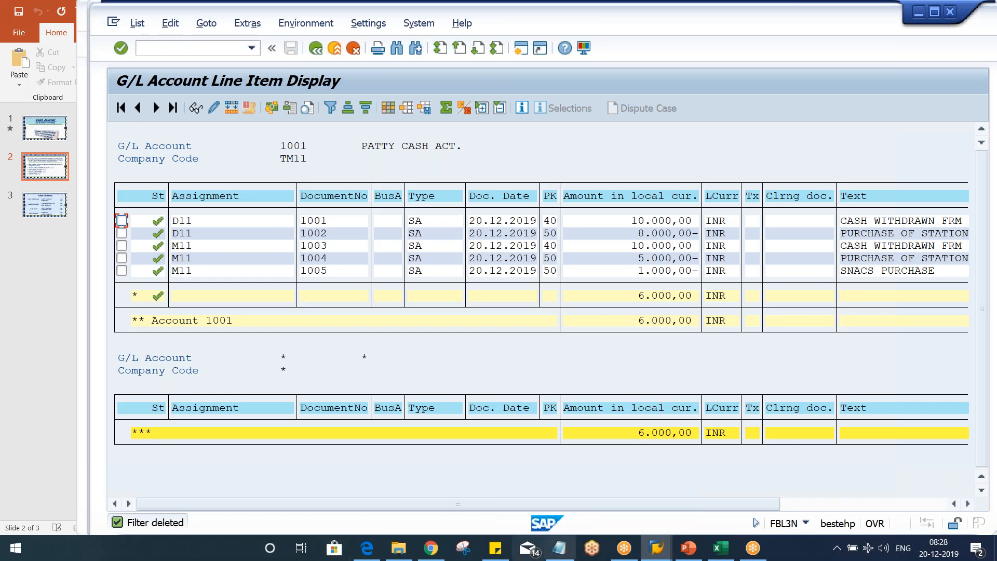
# - Switch to the Cash Journal M11 session and check its cash balance for the display period
pyautogui.click(658, 549)
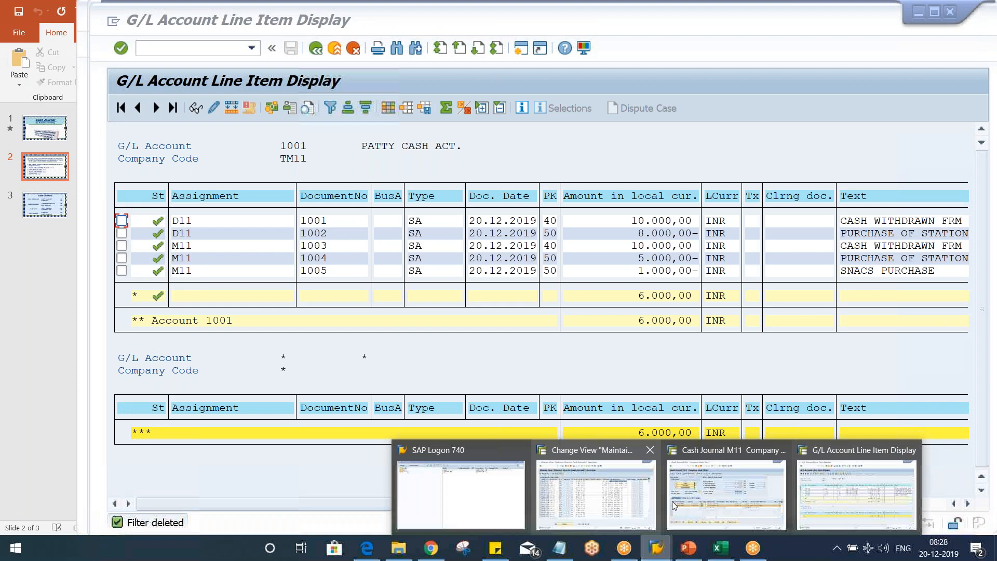
pyautogui.click(672, 501)
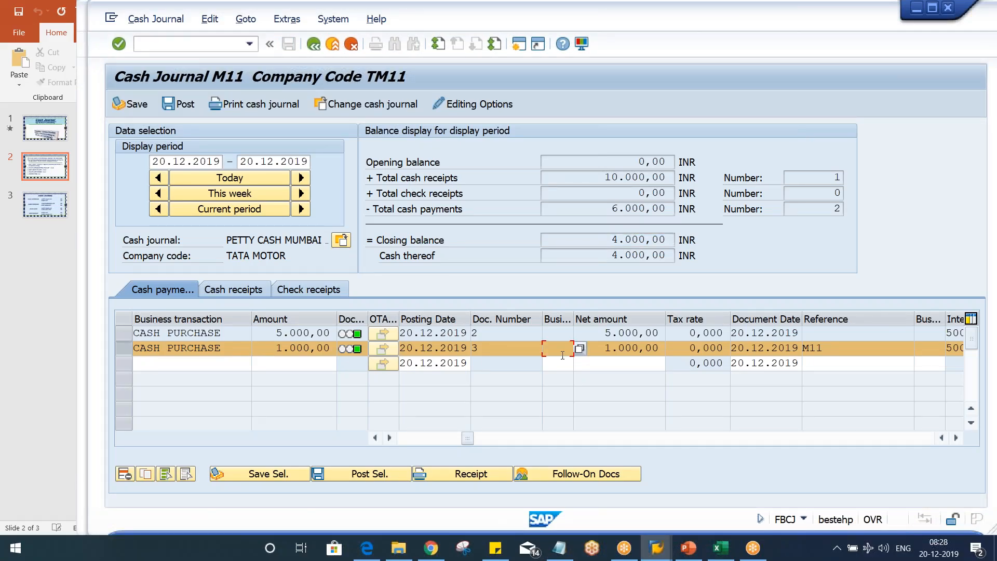
pyautogui.click(327, 242)
pyautogui.click(591, 348)
pyautogui.moveTo(610, 255); pyautogui.dragTo(729, 231)
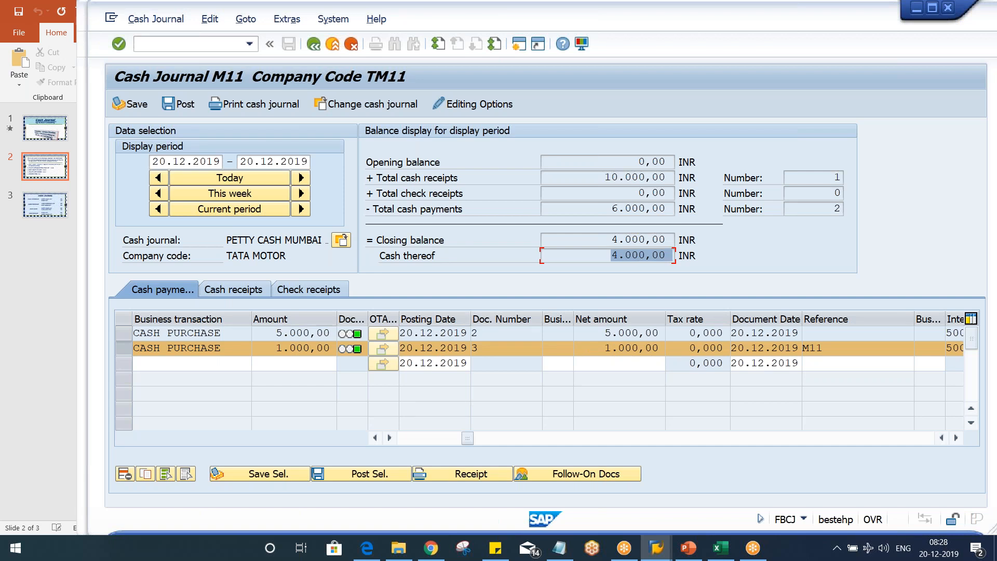
# - Change the cash journal to D11 in company code TM11 and check its cash balance
pyautogui.click(385, 102)
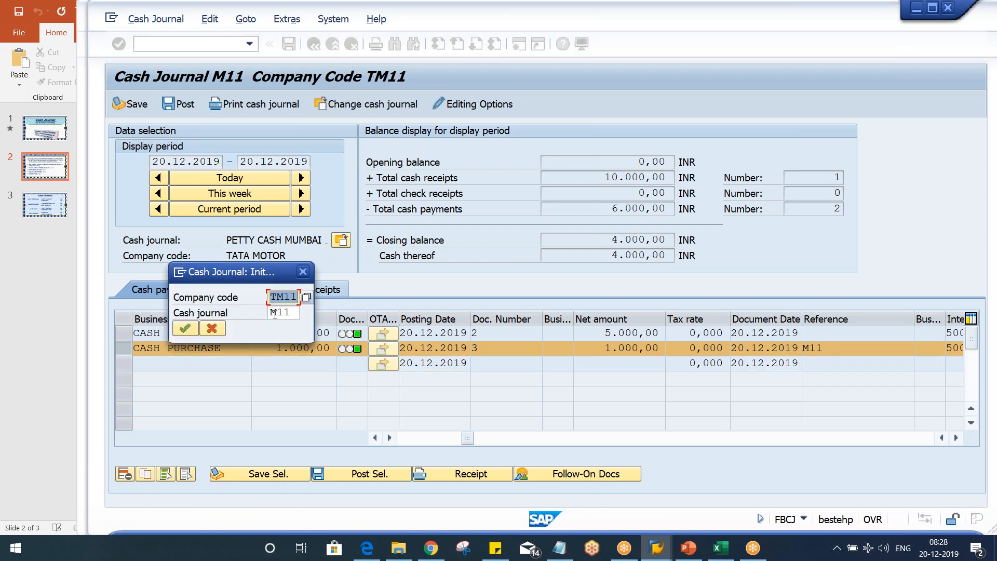
pyautogui.click(268, 314)
pyautogui.press('Delete')
pyautogui.write('D')
pyautogui.press('Return')
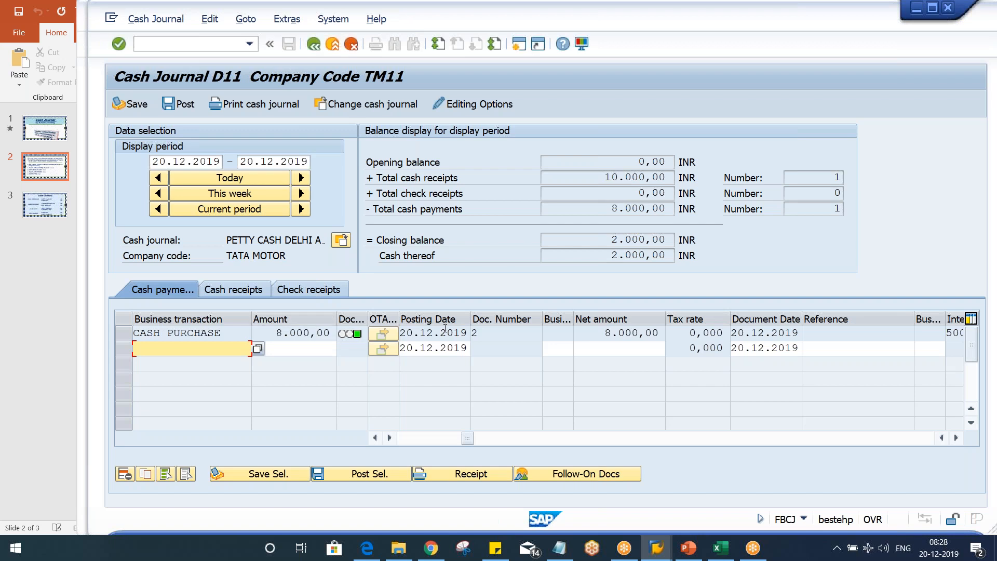
pyautogui.moveTo(610, 259); pyautogui.dragTo(688, 258)
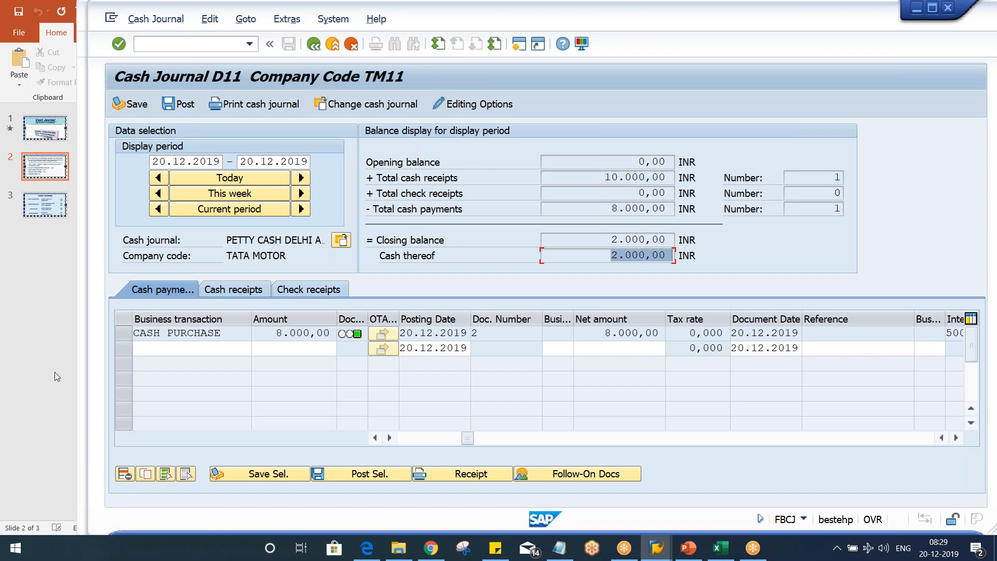
# - Start a second cash receipt in journal D11 with business transaction CASH WITHDRAWL and amount 10000
pyautogui.click(230, 291)
pyautogui.click(204, 340)
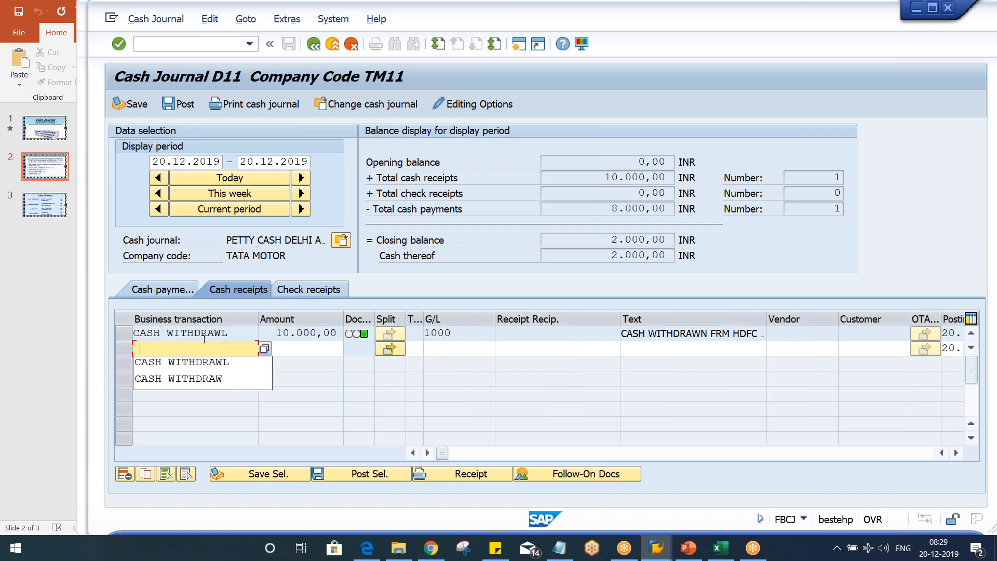
pyautogui.press('Down')
pyautogui.press('Return')
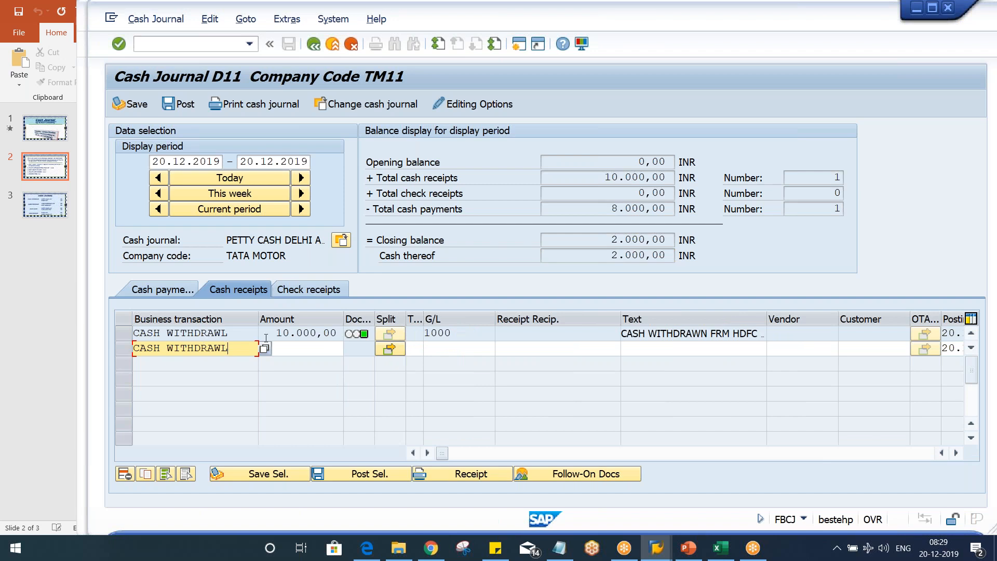
pyautogui.click(291, 348)
pyautogui.write('1000')
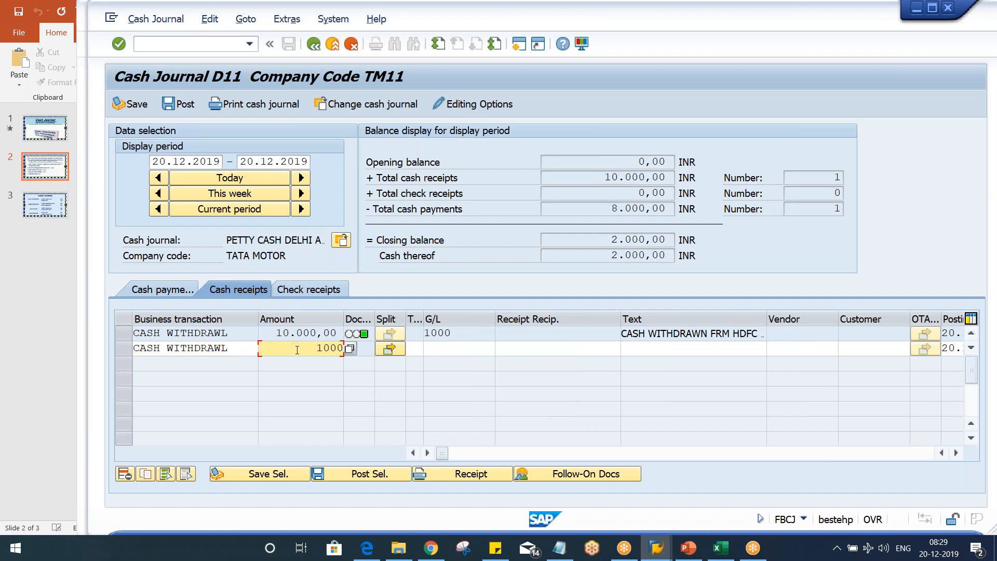
pyautogui.write('0')
# - Set the new receipt's text to CASH WITHDRAWN FRM ICICI BANK, confirm the line and check its G/L account
pyautogui.click(692, 349)
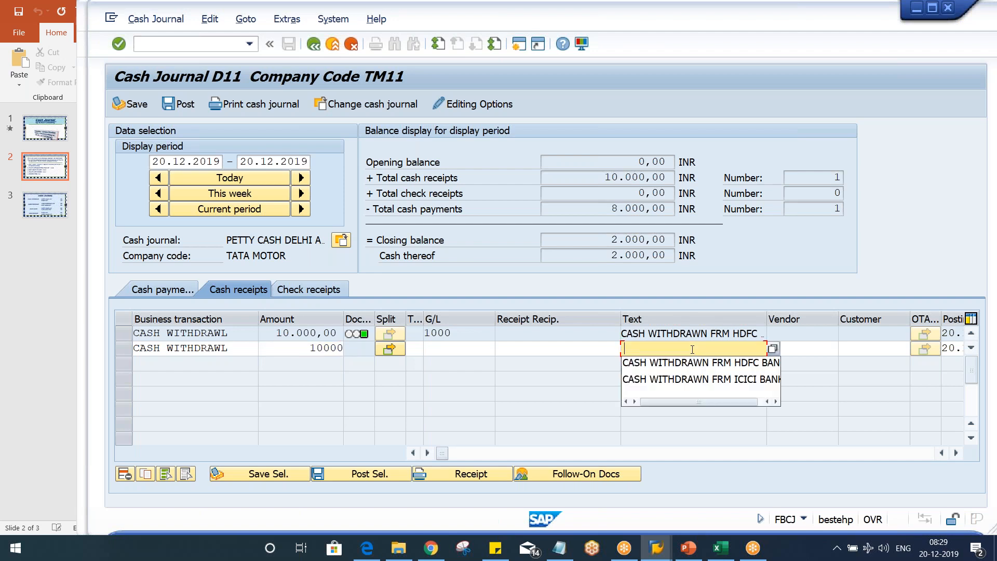
pyautogui.press('Down')
pyautogui.press('Down')
pyautogui.press('Return')
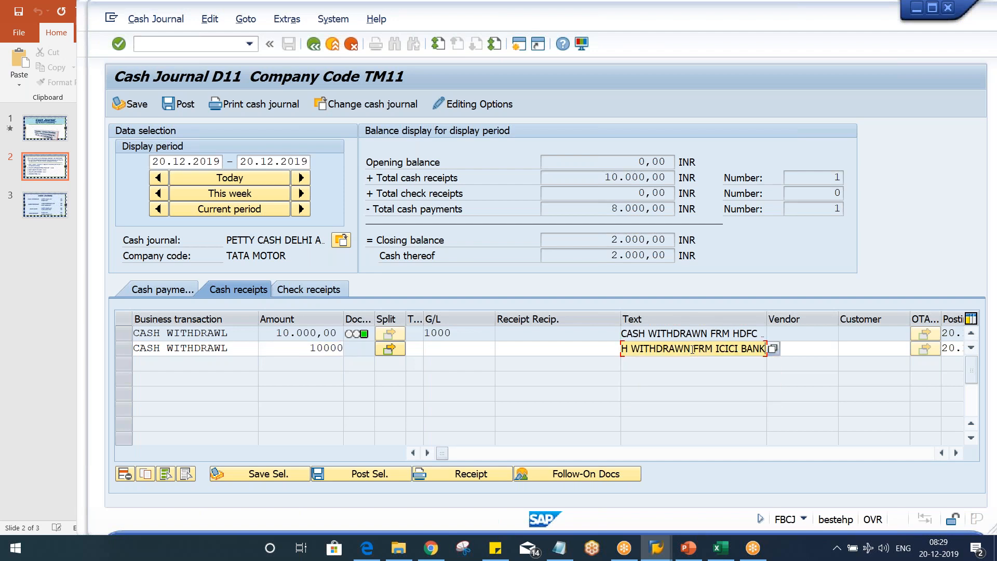
pyautogui.press('Return')
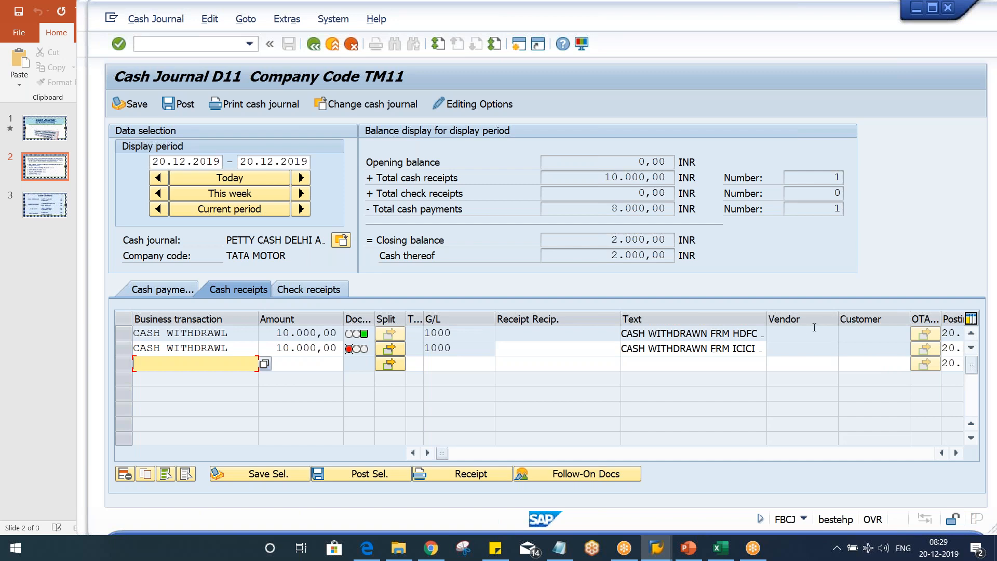
pyautogui.click(465, 349)
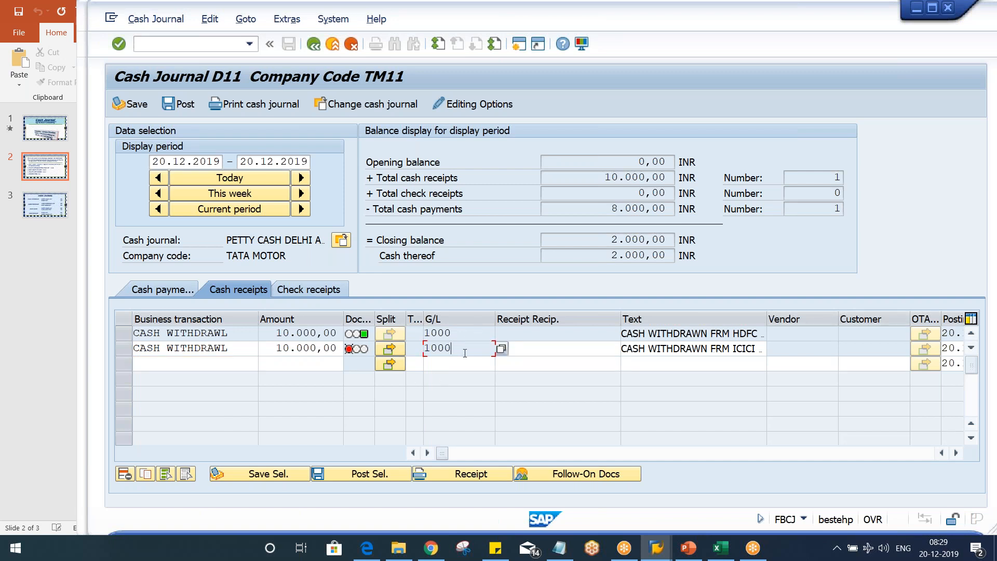
# - Open a new SAP session from the Maintain View for Cash Journals window and reposition the new window
pyautogui.click(649, 556)
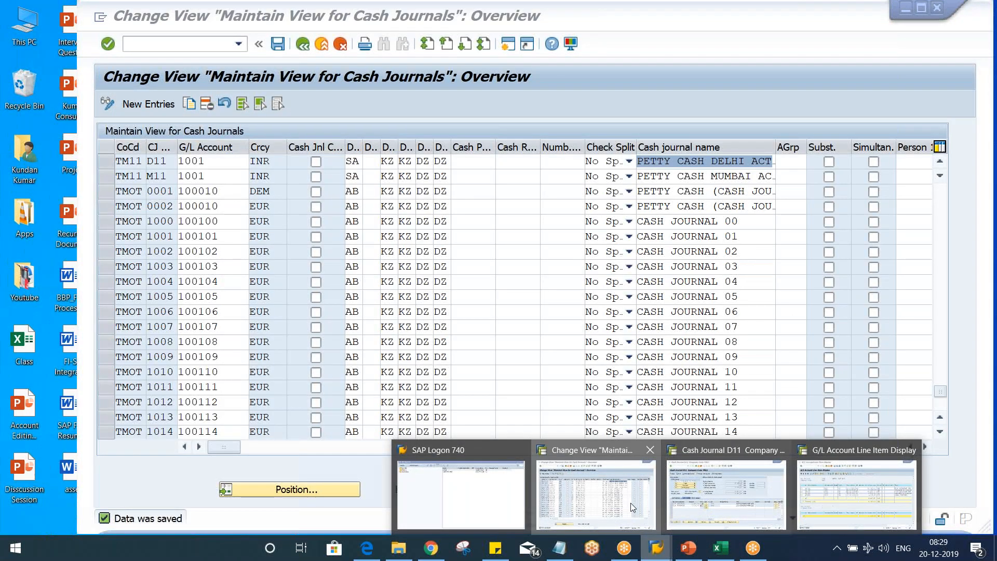
pyautogui.click(637, 506)
pyautogui.click(166, 46)
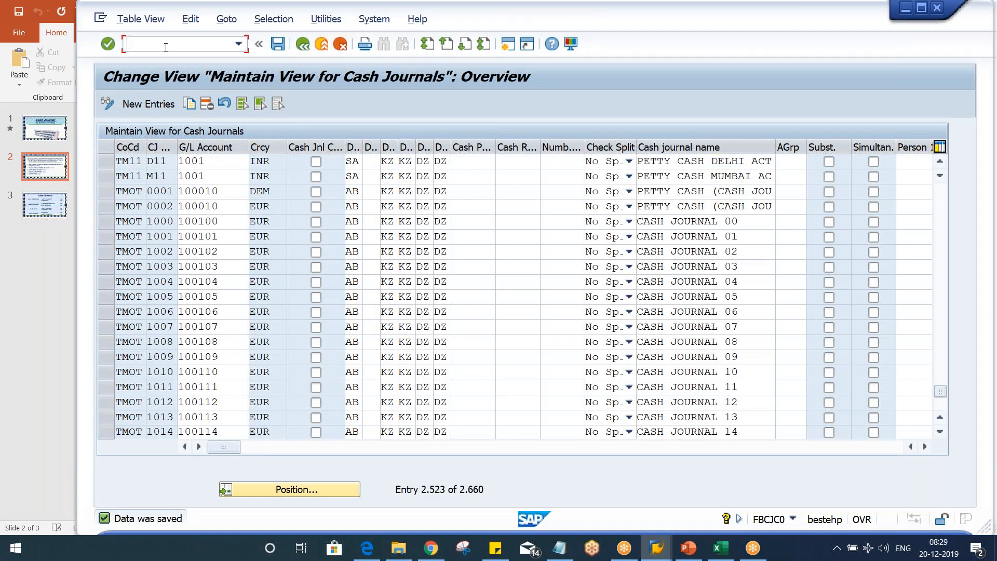
pyautogui.click(507, 43)
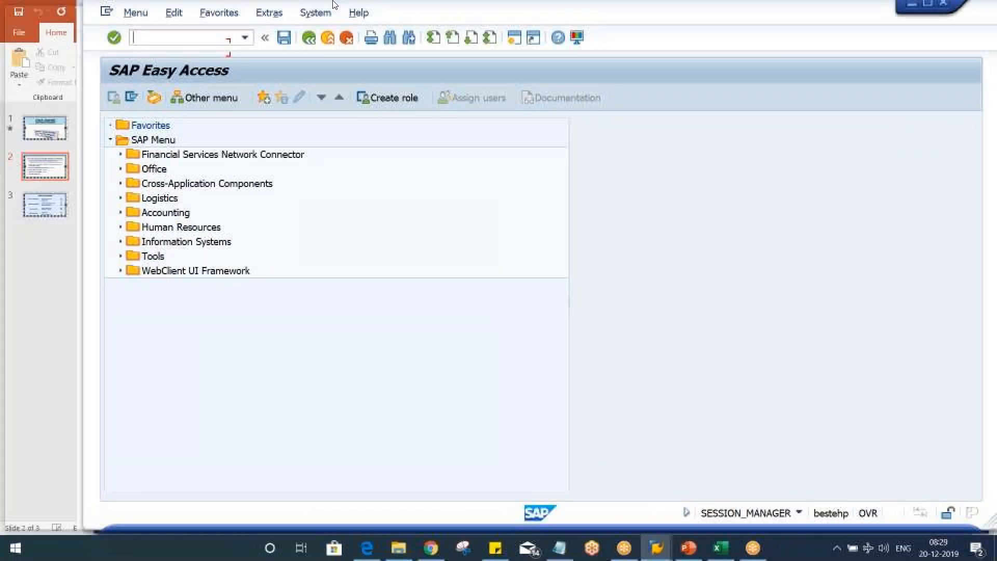
pyautogui.moveTo(333, 0); pyautogui.dragTo(333, 0)
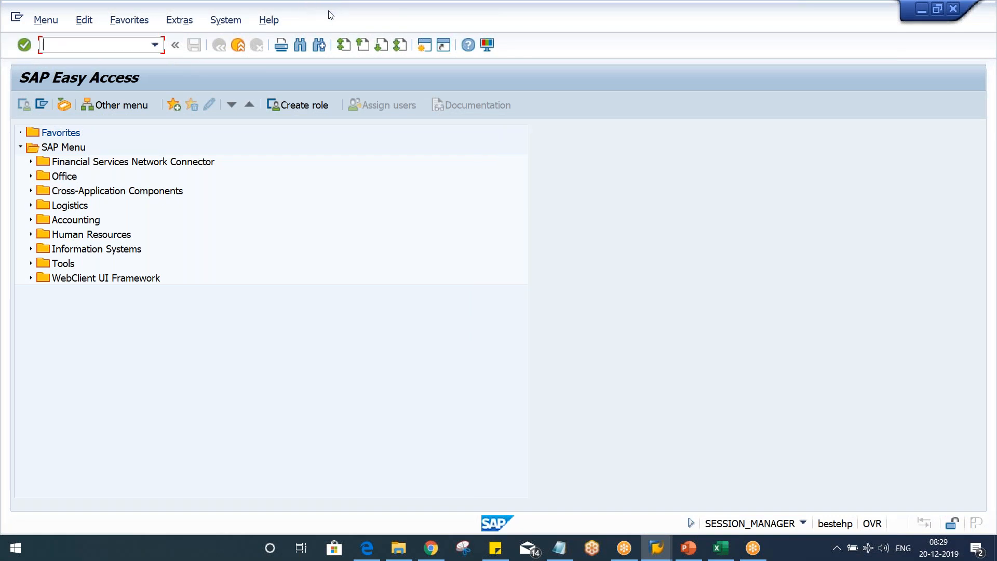
pyautogui.doubleClick(329, 11)
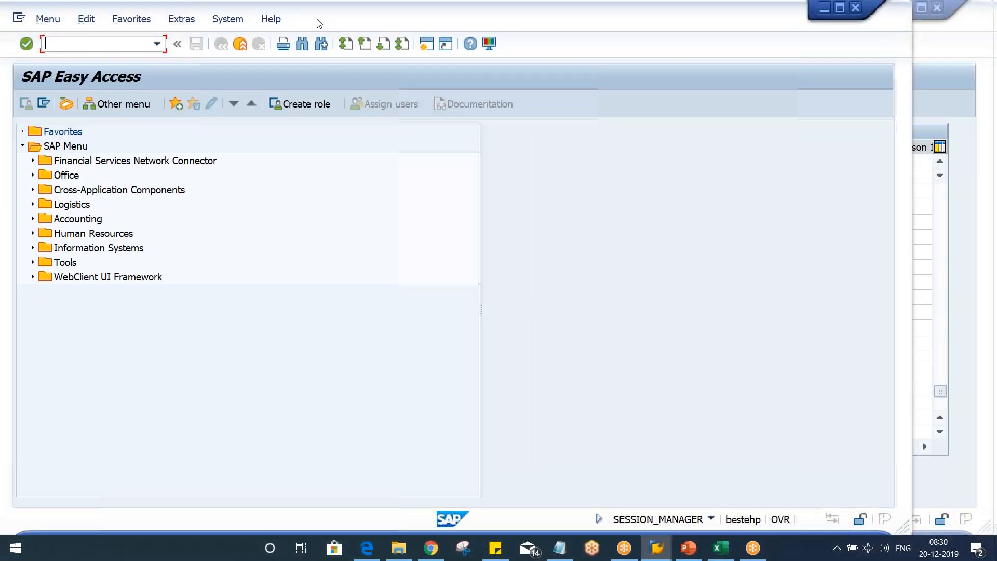
pyautogui.moveTo(318, 23); pyautogui.dragTo(413, 16)
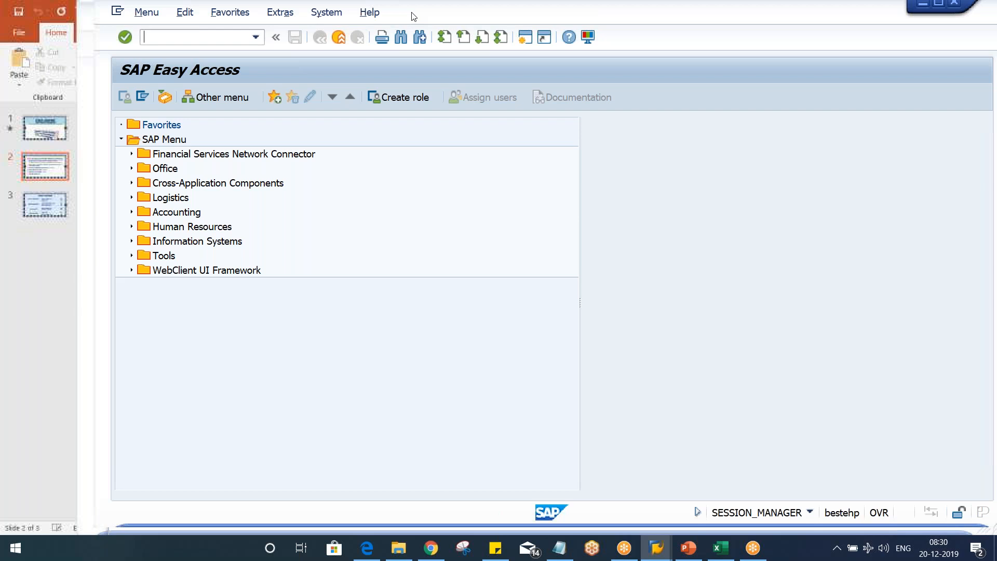
# - Open G/L account maintenance (FS00) and copy asset account 1000 to a new account 1002 in company code TM11
pyautogui.moveTo(414, 17); pyautogui.dragTo(408, 23)
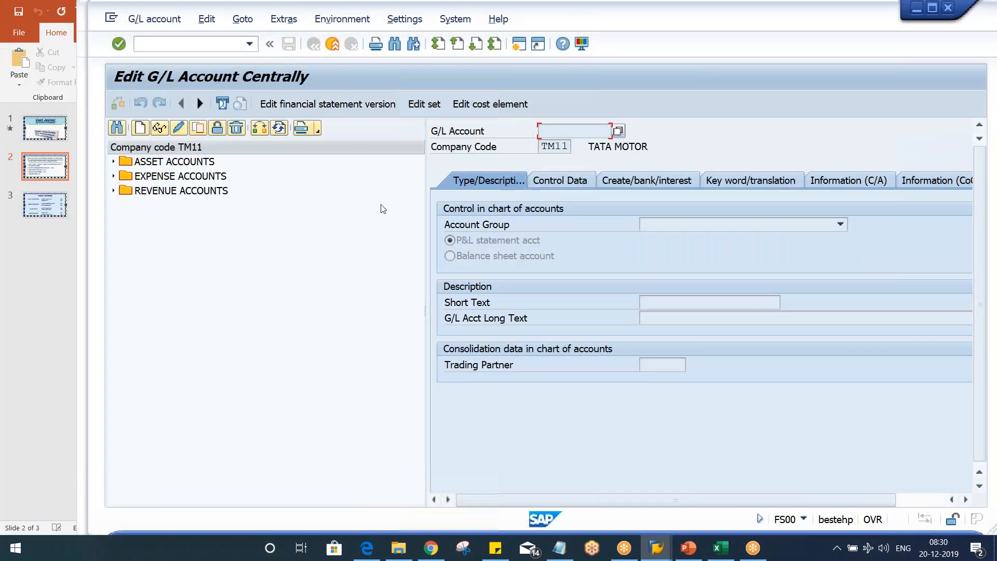
pyautogui.click(113, 162)
pyautogui.click(156, 176)
pyautogui.click(199, 130)
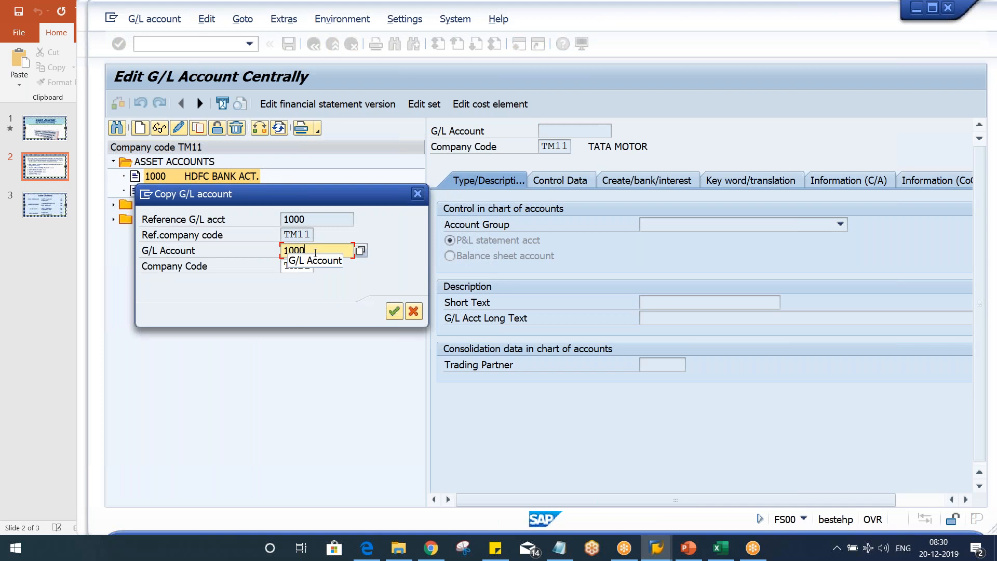
pyautogui.press('BackSpace')
pyautogui.write('2')
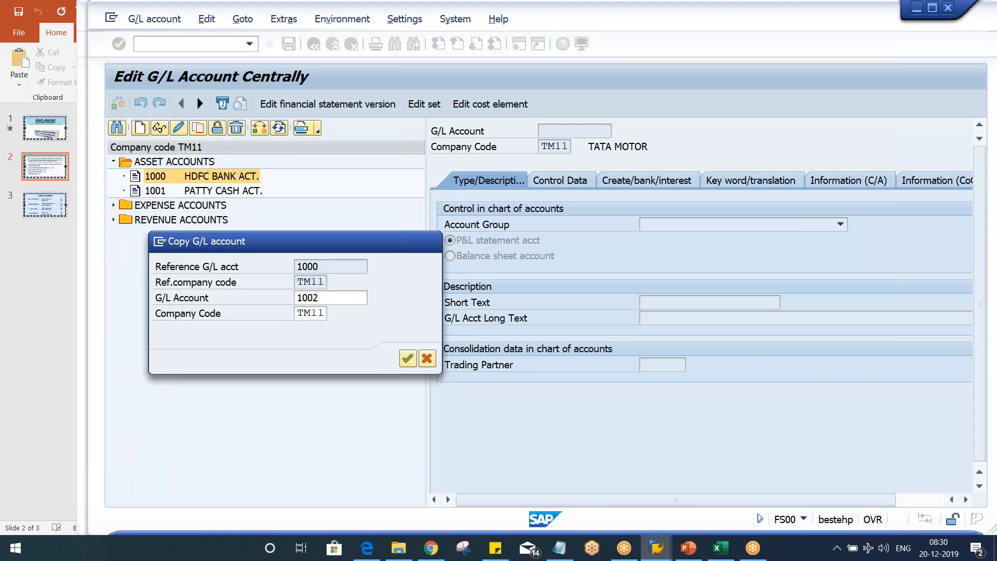
pyautogui.press('Return')
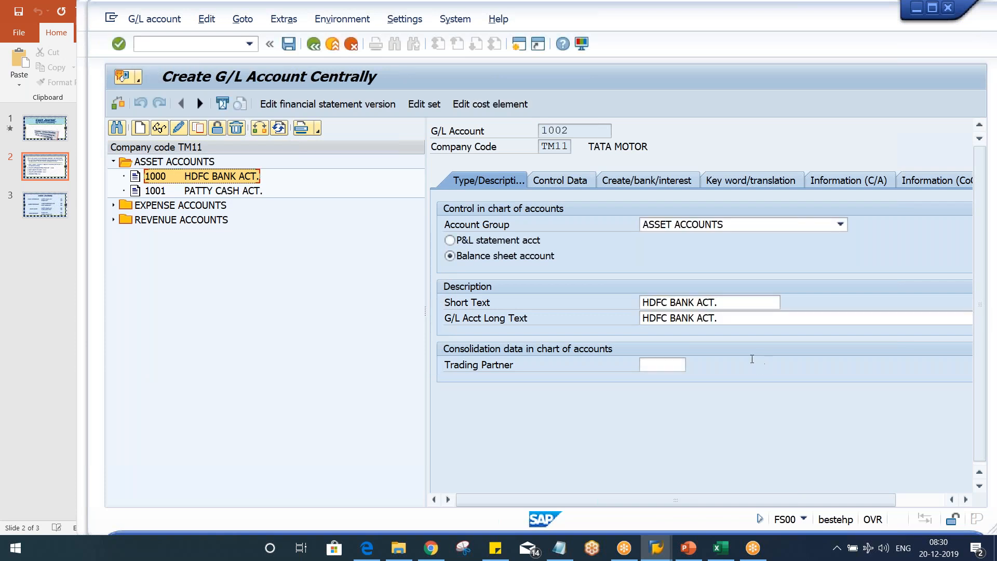
# - Set the short and long text of account 1002 to ICICI BANK ACT. and save the account
pyautogui.moveTo(668, 301); pyautogui.dragTo(329, 292)
pyautogui.press('BackSpace')
pyautogui.write('ICICI')
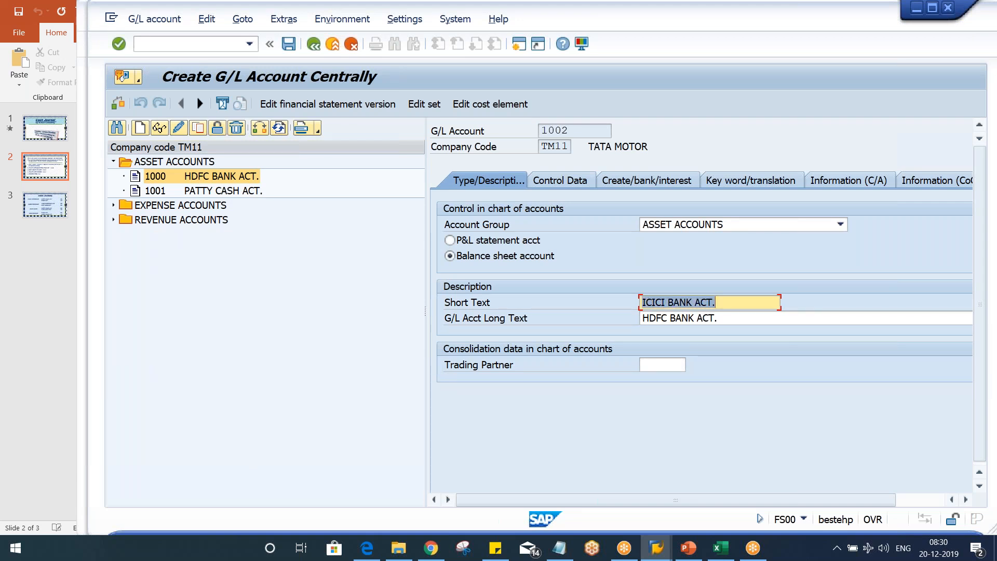
pyautogui.press('Tab')
pyautogui.press('Delete')
pyautogui.hotkey('ctrl', 's')
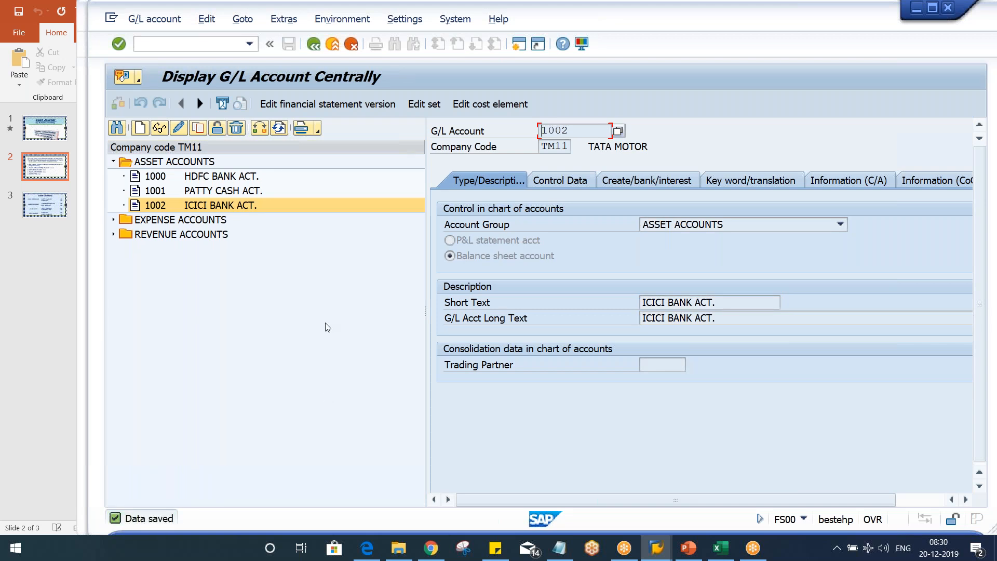
# - Return to cash journal D11 and check the text and G/L account of the ICICI withdrawal receipt
pyautogui.click(655, 554)
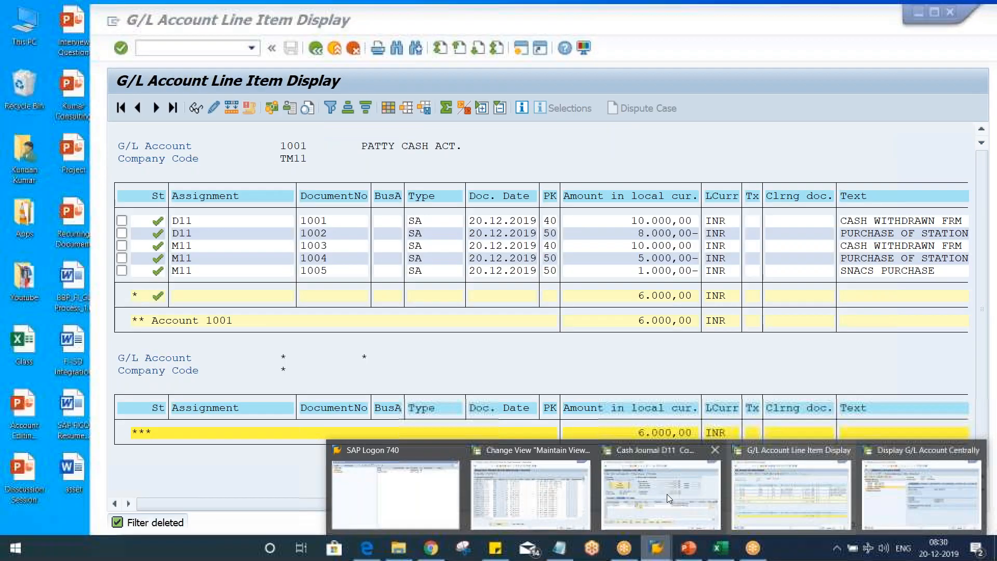
pyautogui.click(667, 494)
pyautogui.click(665, 349)
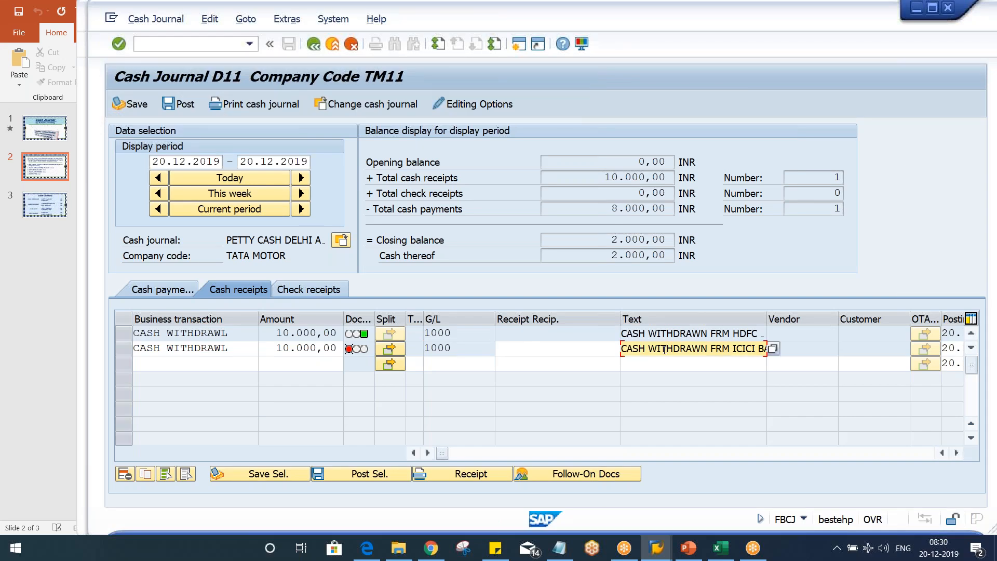
pyautogui.click(462, 351)
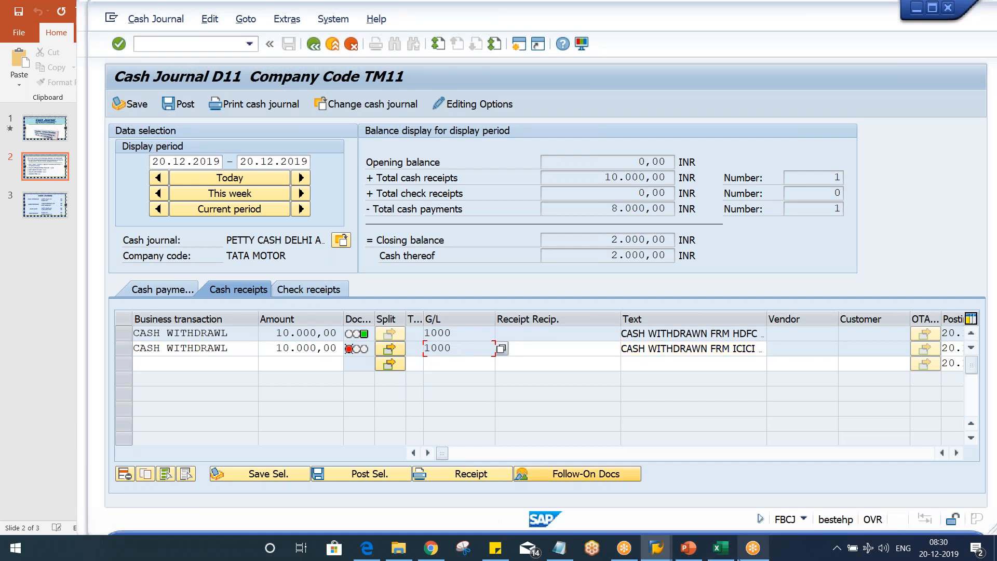
# - Switch to the Maintain View for Cash Journals window and open the cash journal transaction names view (FBCJC2)
pyautogui.click(670, 554)
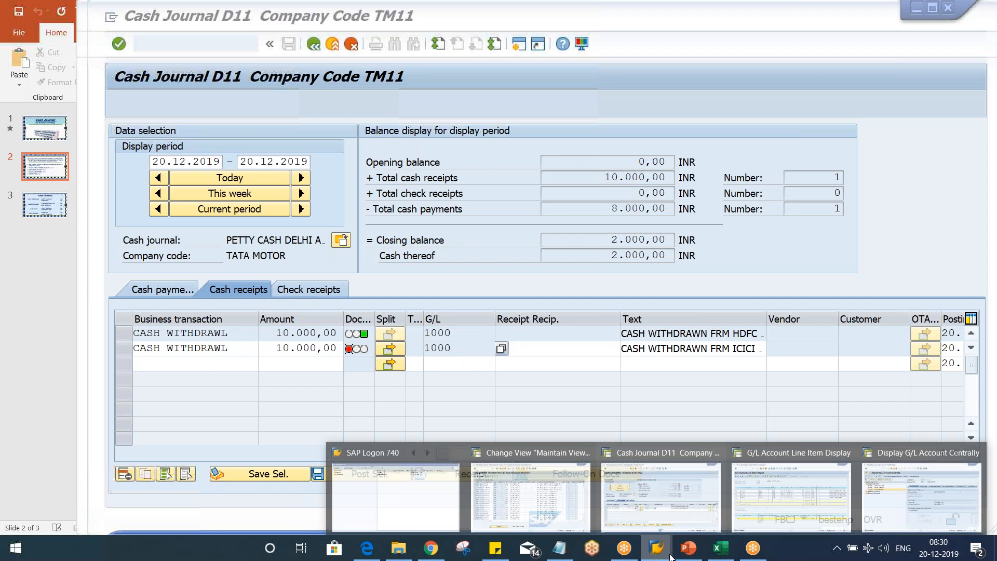
pyautogui.click(493, 490)
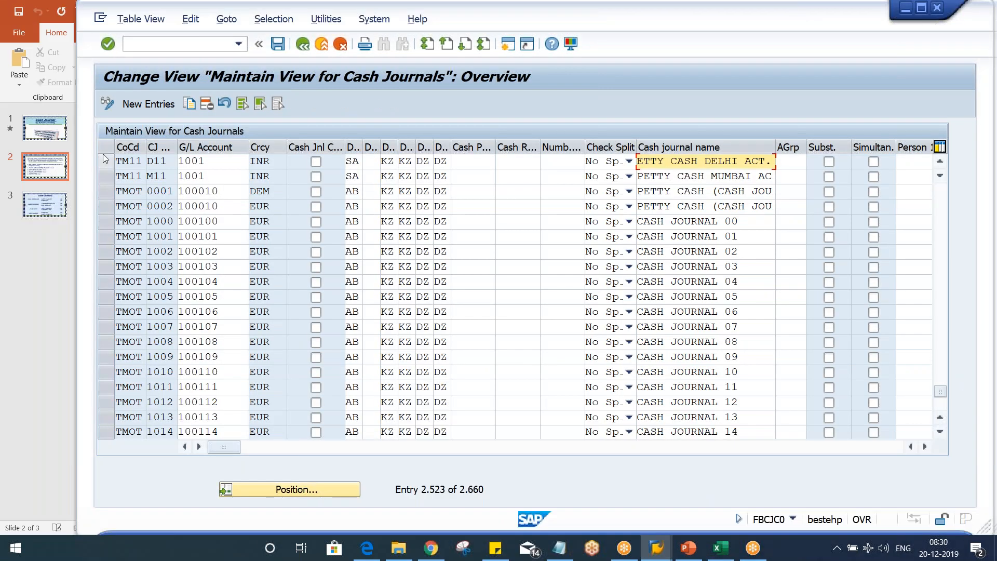
pyautogui.click(238, 44)
pyautogui.click(207, 83)
pyautogui.press('Return')
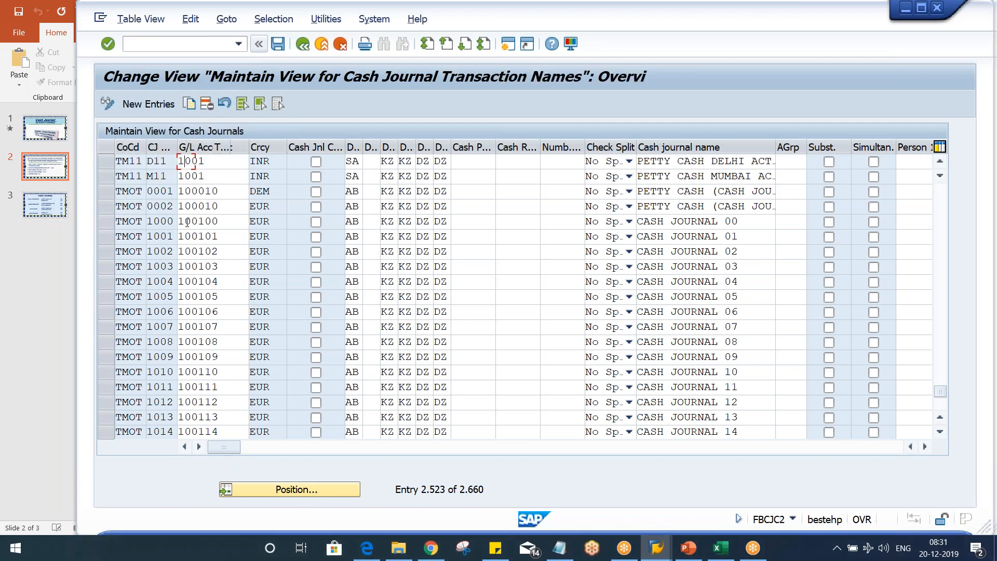
# - Position the transaction names list at company code TM11 and check the G/L account of CASH WITHDRAWL
pyautogui.click(289, 489)
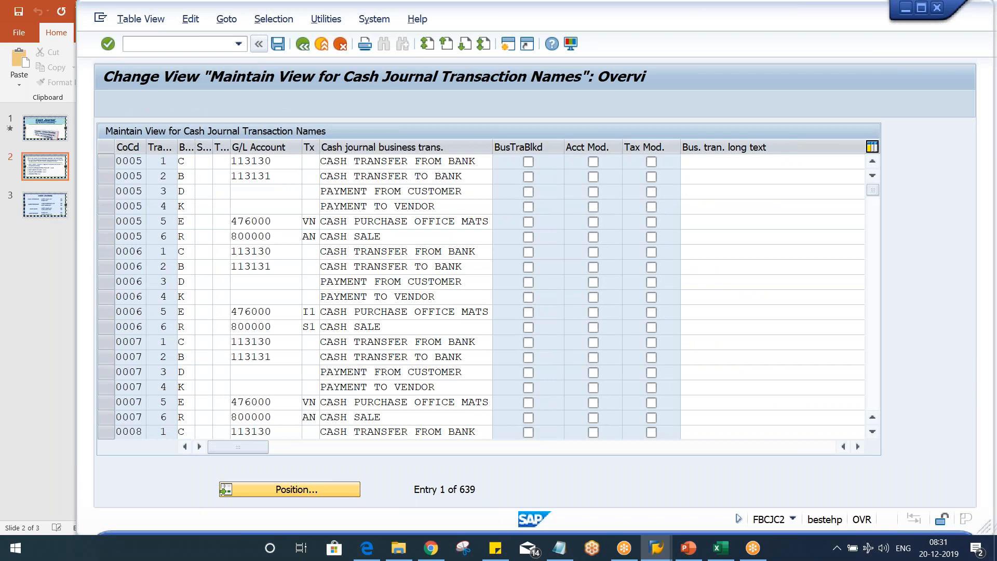
pyautogui.write('TM')
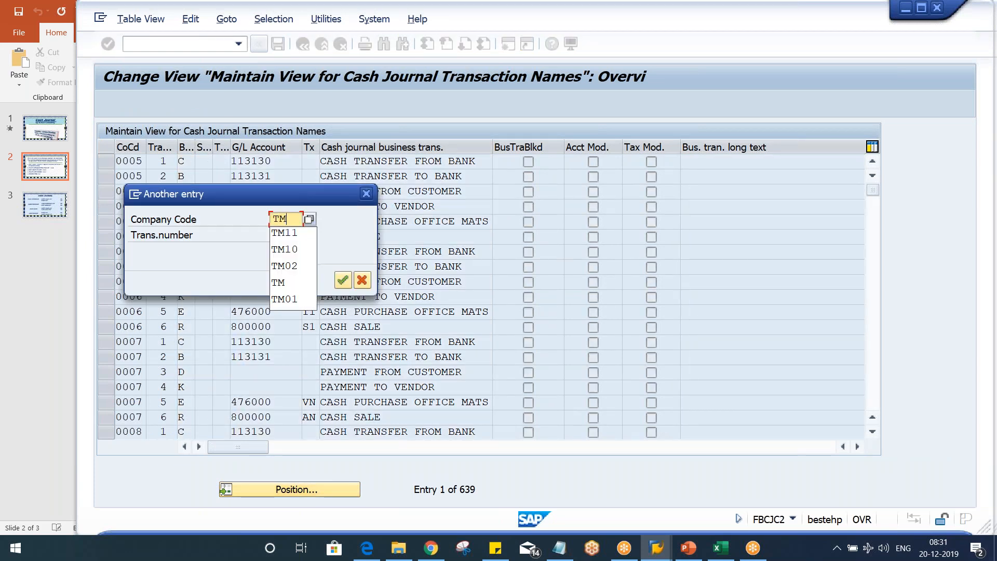
pyautogui.write('11')
pyautogui.press('Return')
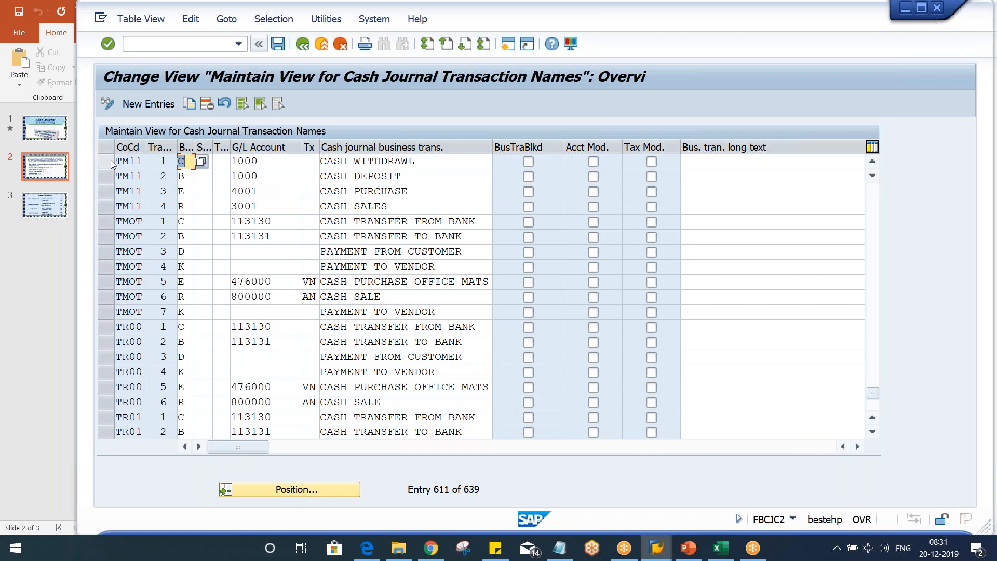
pyautogui.click(116, 163)
pyautogui.click(265, 161)
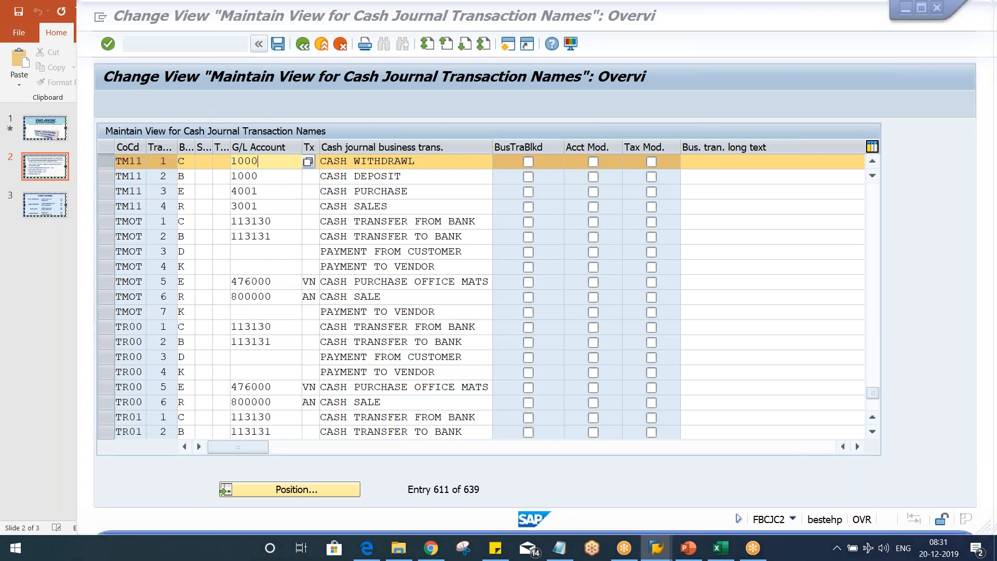
# - Delete the unposted ICICI withdrawal receipt from cash journal D11 and confirm the deletion
pyautogui.hotkey('alt', 'Tab')
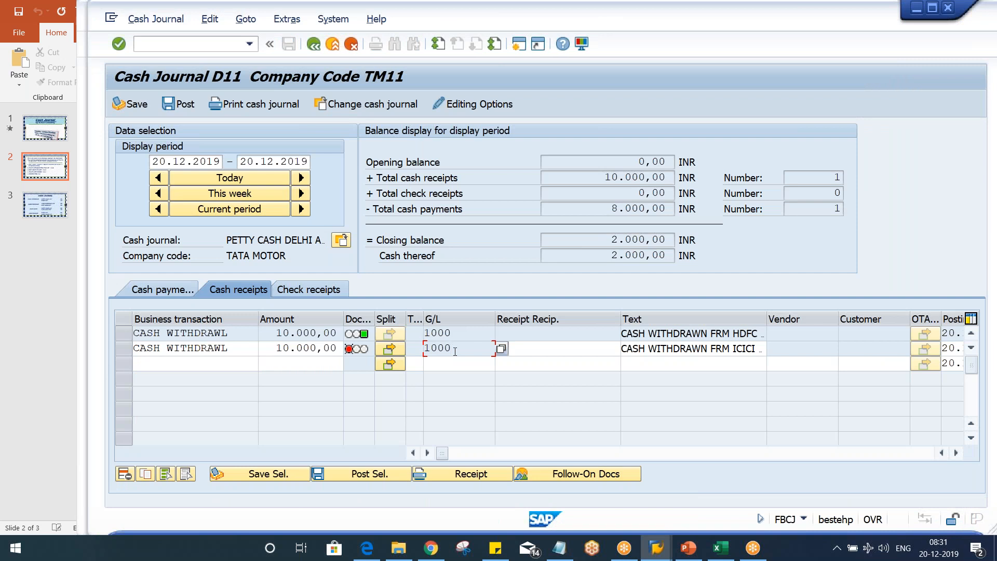
pyautogui.click(122, 348)
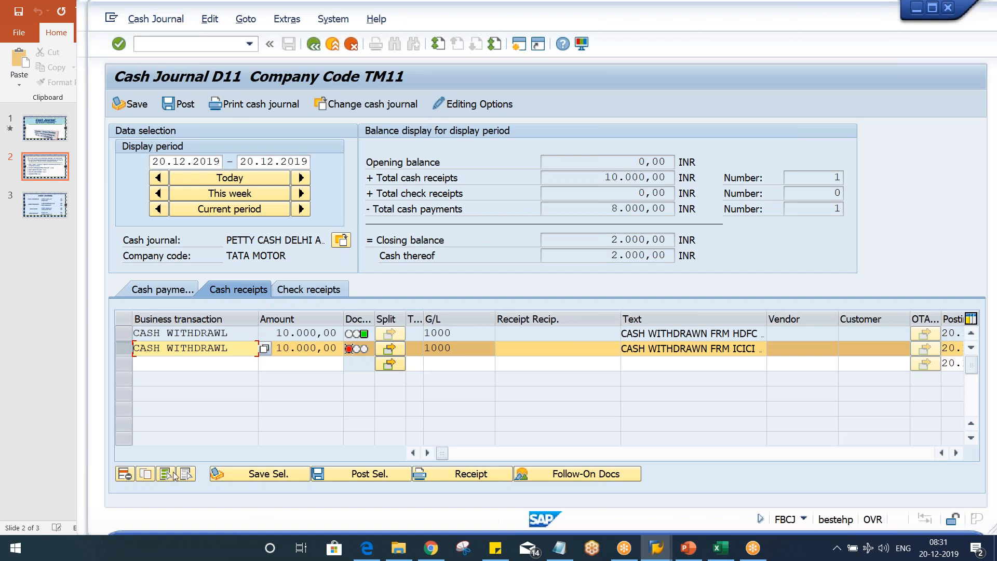
pyautogui.click(125, 473)
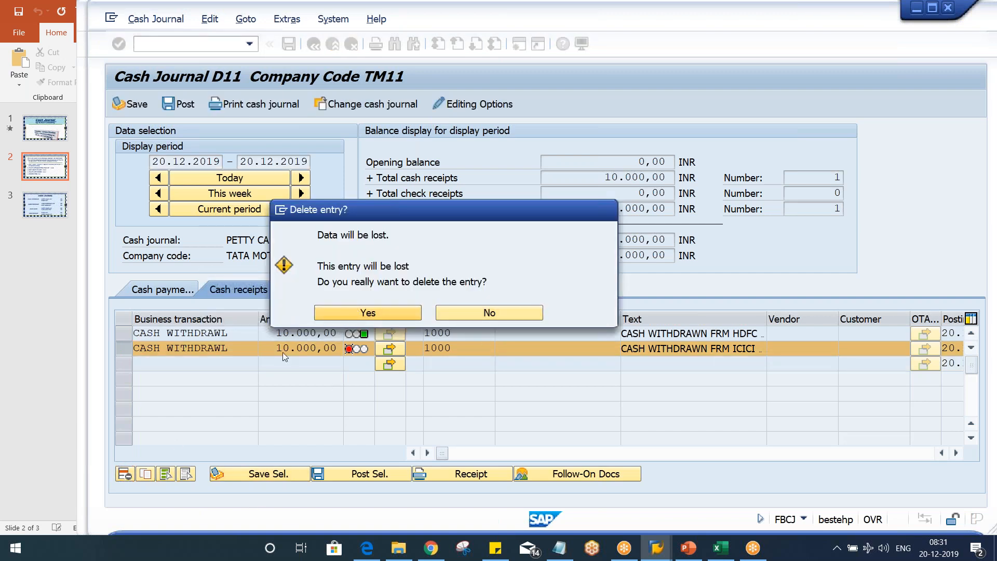
pyautogui.click(338, 317)
# - Start a new cash receipt in journal D11 with business transaction CASH WITHDRAWL and amount 10000
pyautogui.click(222, 349)
pyautogui.press('Down')
pyautogui.press('Return')
pyautogui.press('Tab')
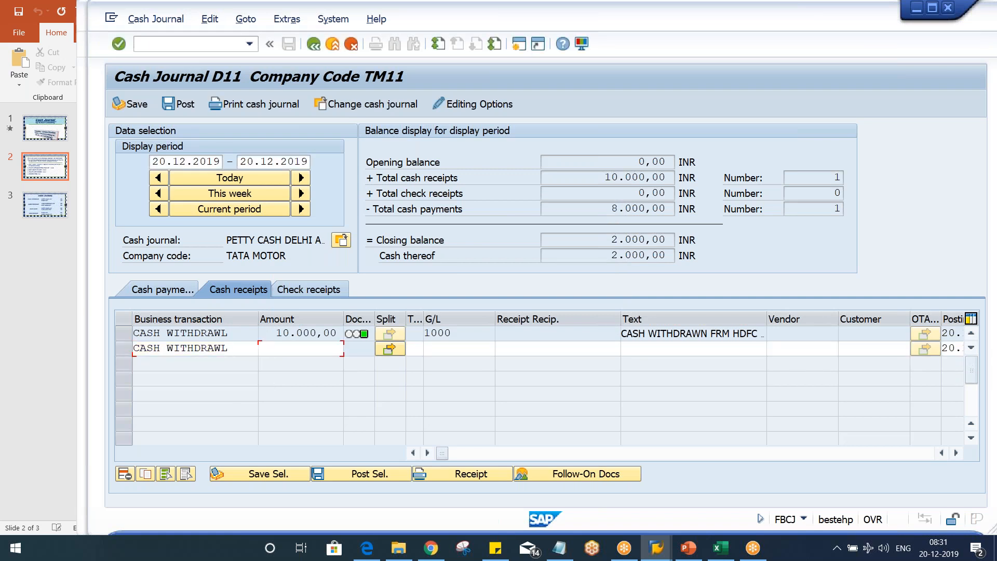
pyautogui.press('Down')
pyautogui.press('Return')
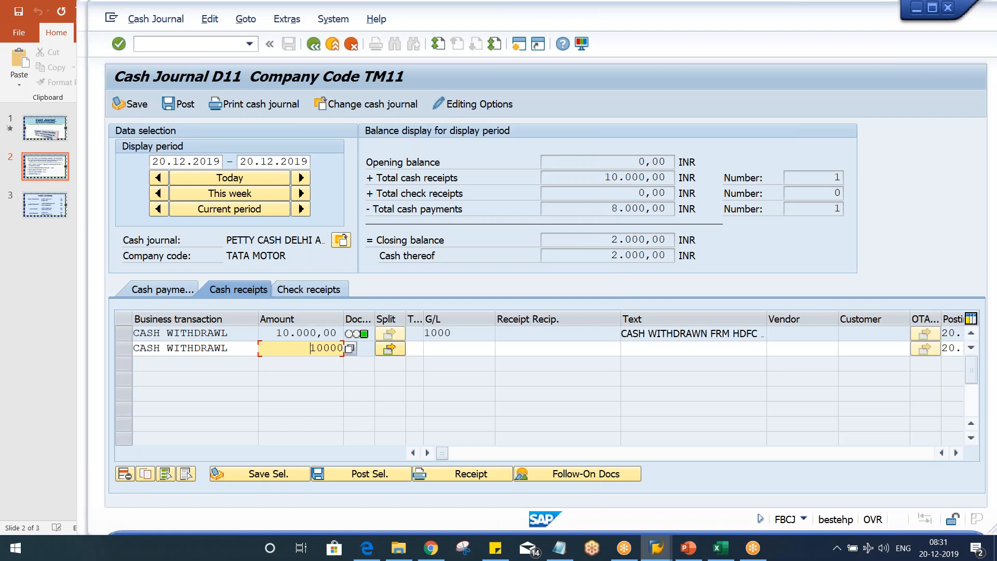
# - Try to assign G/L account 1002 to the new receipt and set its text to CASH WITHDRAWN FRM ICICI BANK
pyautogui.press('Tab')
pyautogui.press('Tab')
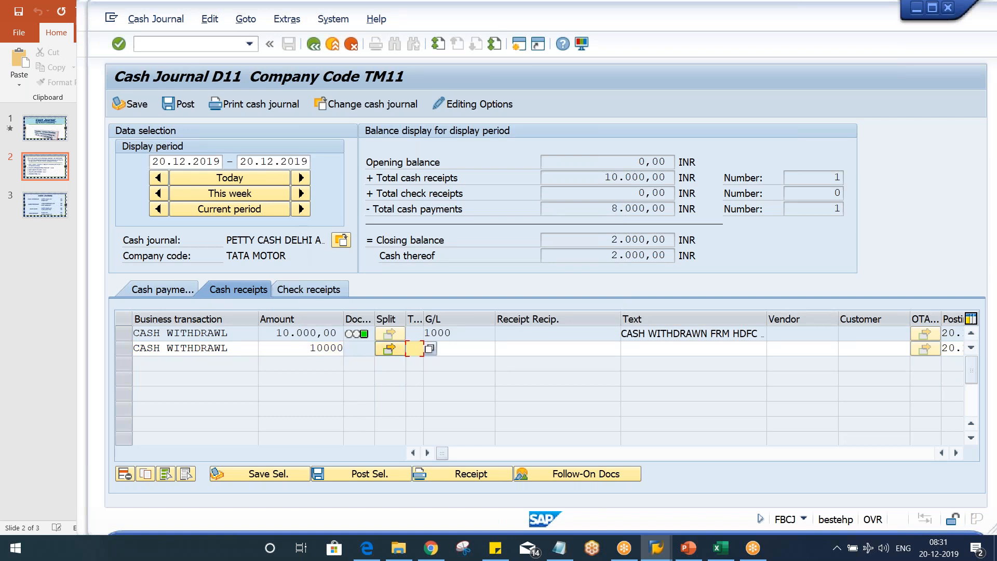
pyautogui.press('Tab')
pyautogui.write('1002')
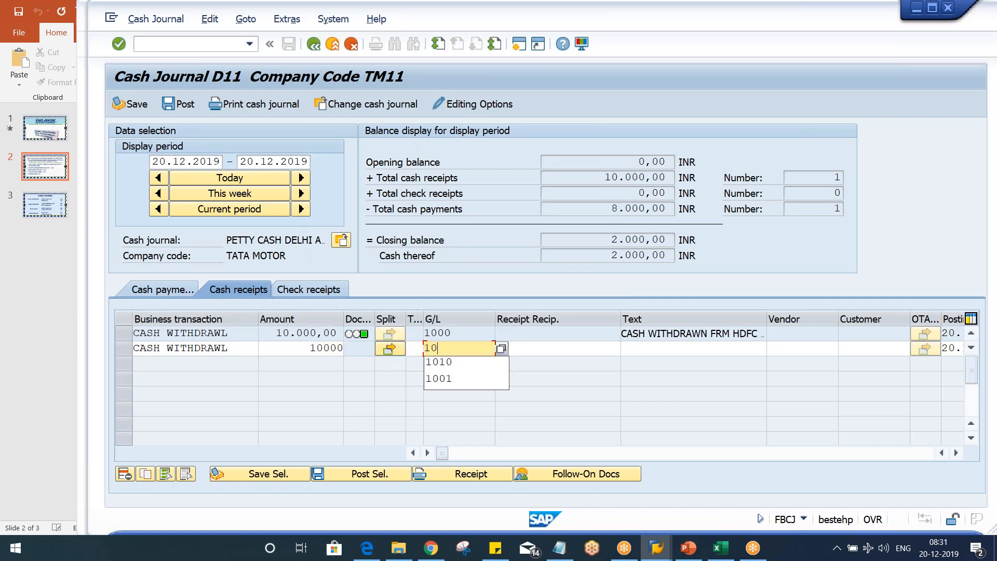
pyautogui.click(675, 347)
pyautogui.press('space')
pyautogui.press('Down')
pyautogui.press('Return')
pyautogui.press('Return')
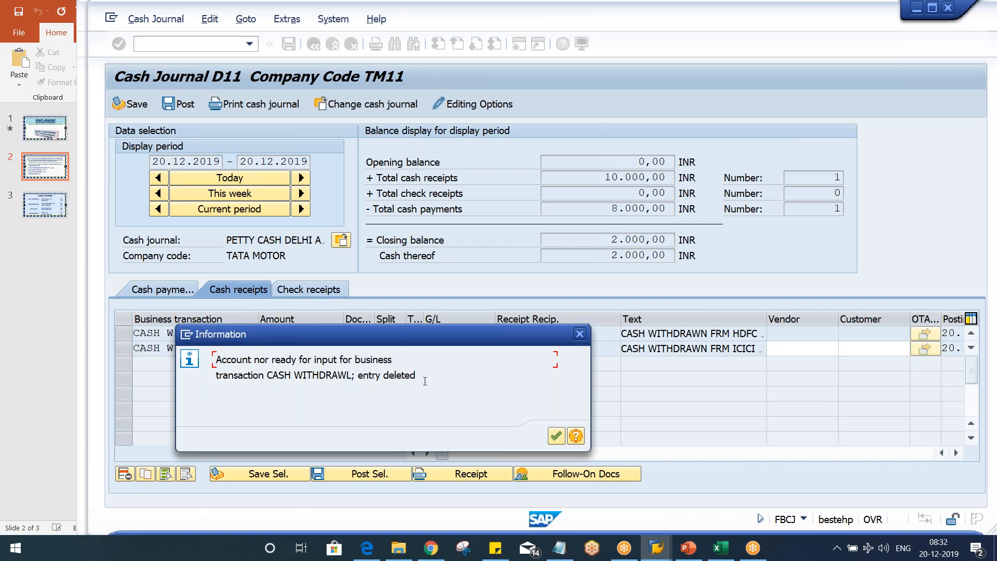
pyautogui.press('Return')
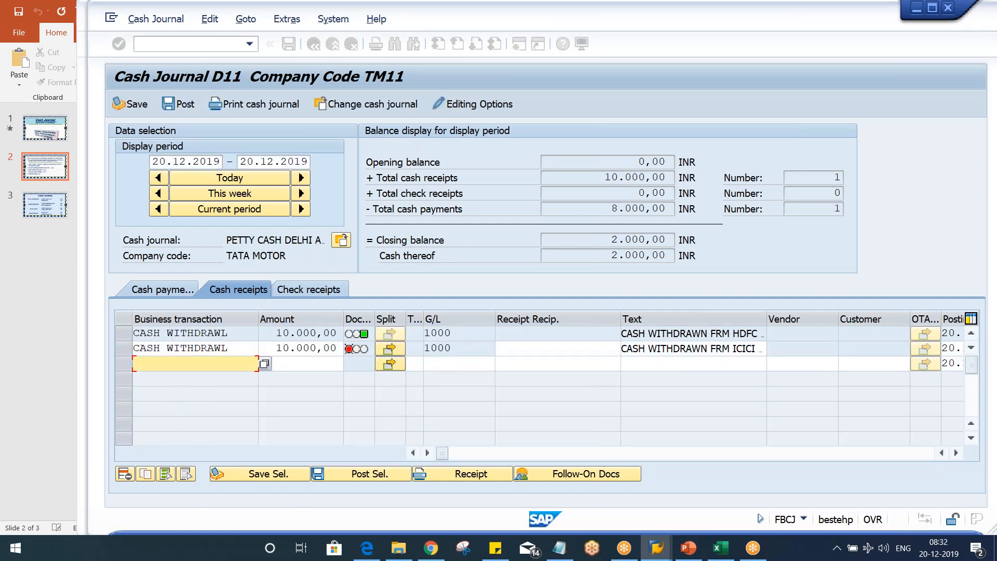
# - Compare the ICICI receipt's G/L account in journal D11 with the account assigned to the CASH WITHDRAWL business transaction
pyautogui.moveTo(462, 348); pyautogui.dragTo(412, 353)
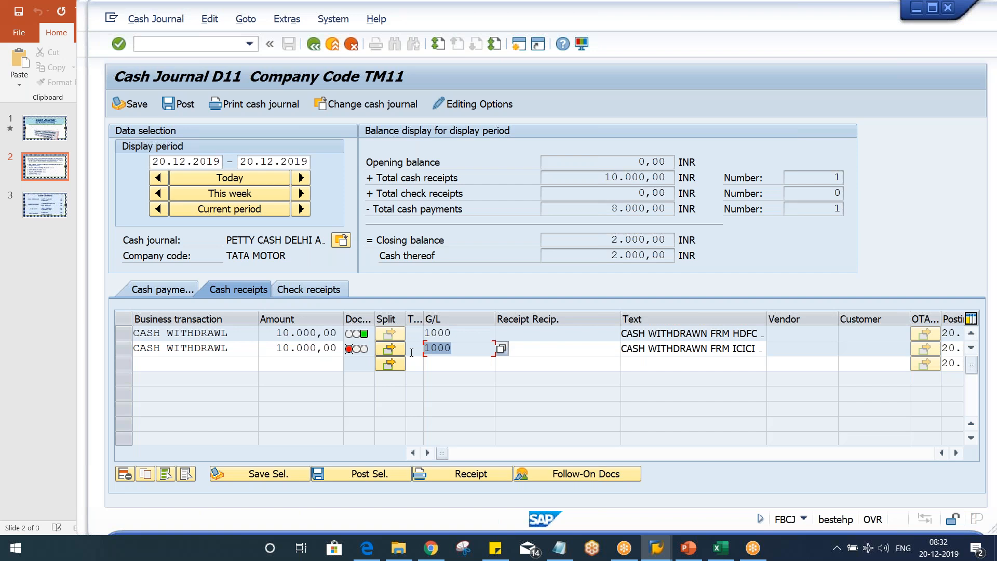
pyautogui.click(656, 555)
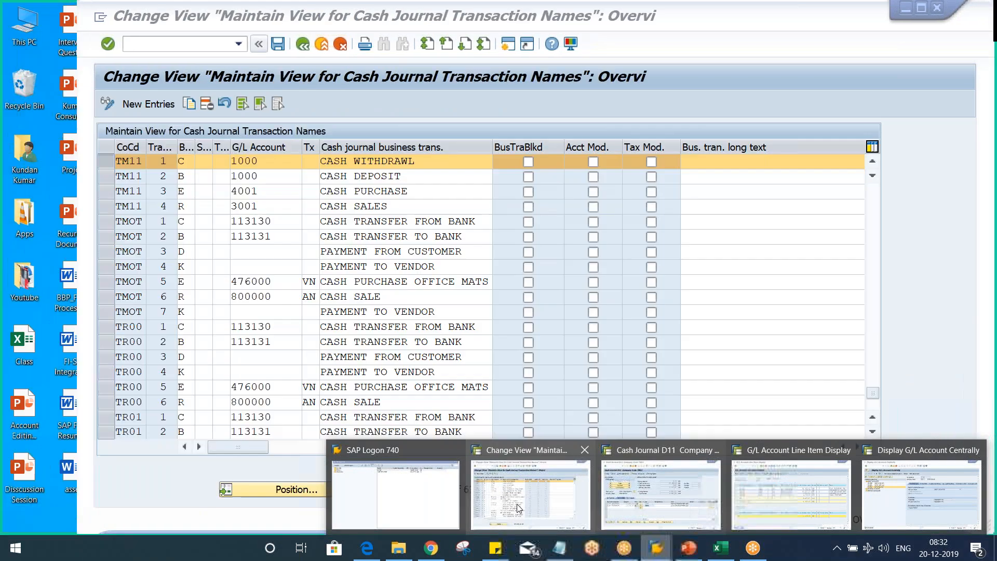
pyautogui.click(519, 507)
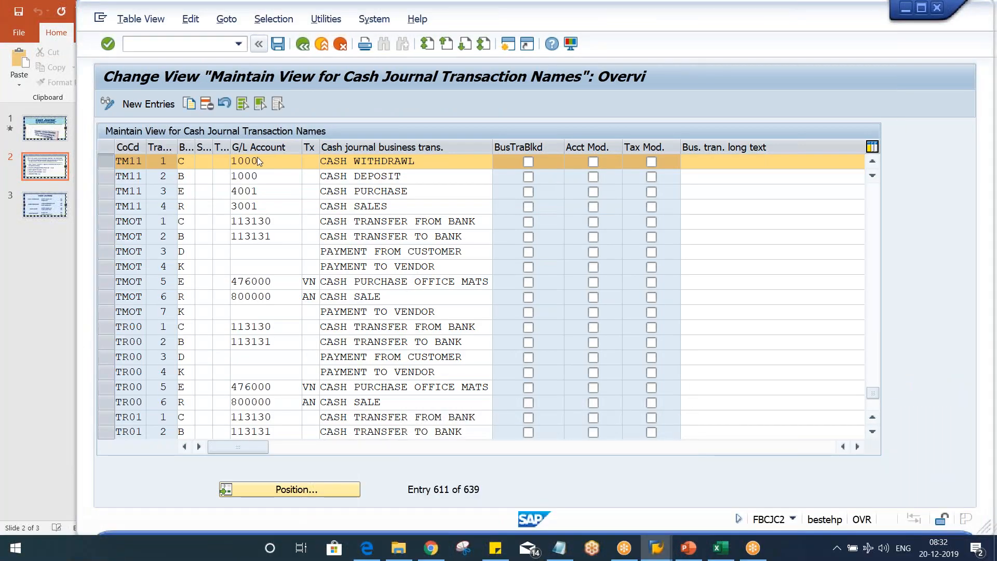
pyautogui.click(260, 162)
pyautogui.moveTo(260, 163); pyautogui.dragTo(220, 166)
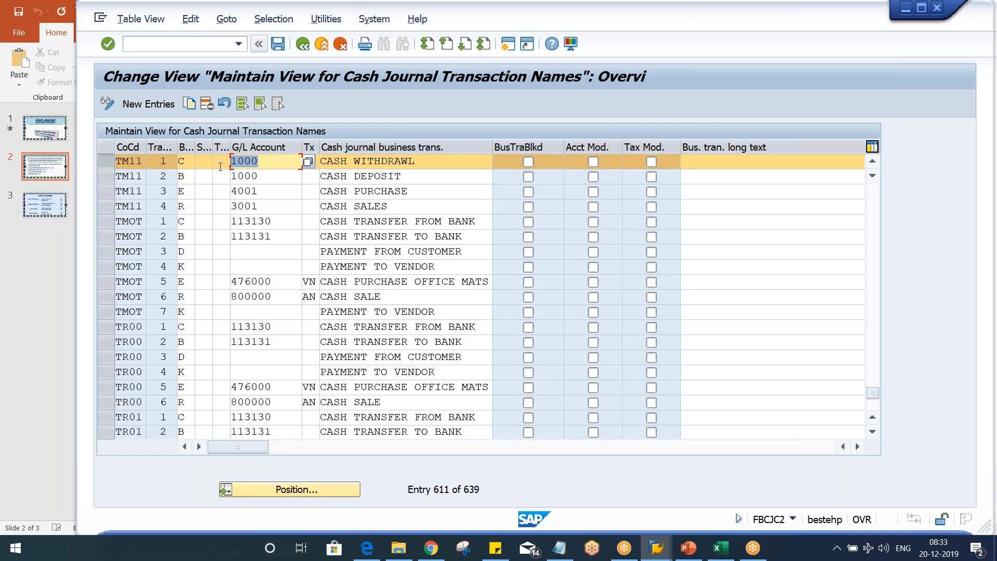
pyautogui.hotkey('alt', 'Tab')
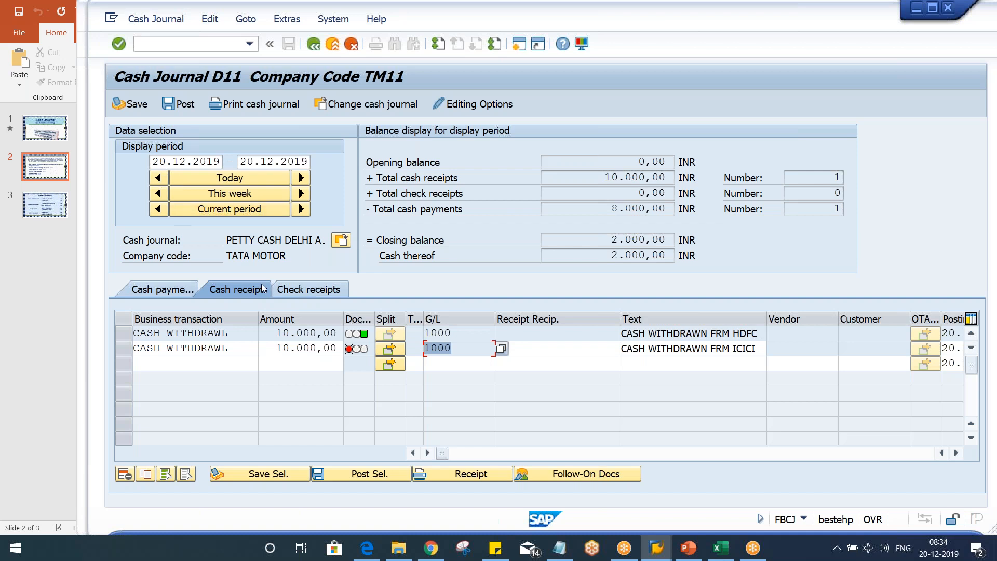
pyautogui.click(468, 347)
pyautogui.moveTo(458, 351); pyautogui.dragTo(421, 353)
pyautogui.moveTo(461, 349); pyautogui.dragTo(420, 351)
pyautogui.click(472, 353)
# - Review the G/L accounts of the CASH WITHDRAWL and CASH DEPOSIT business transactions for company code TM11
pyautogui.click(666, 558)
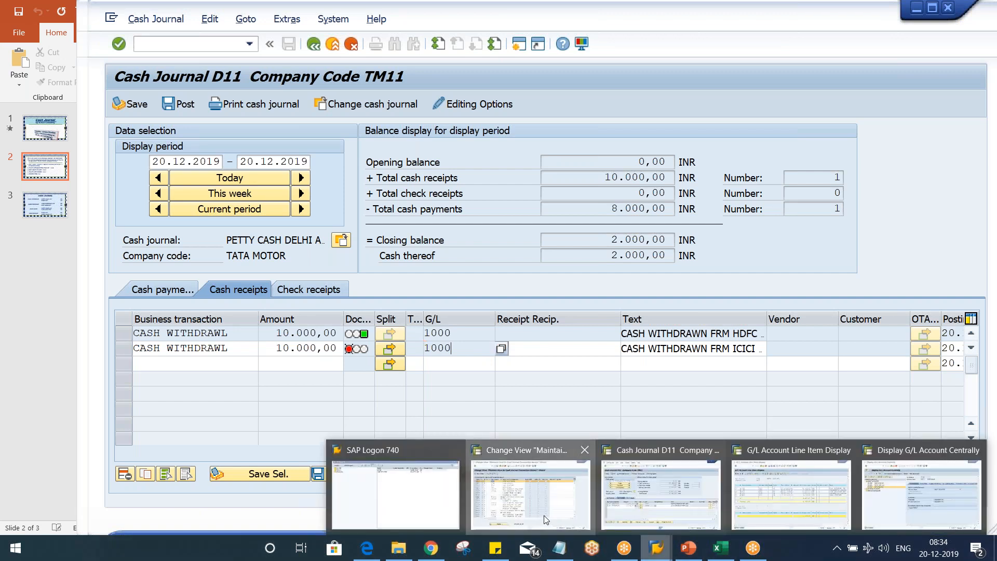
pyautogui.click(545, 519)
pyautogui.click(424, 160)
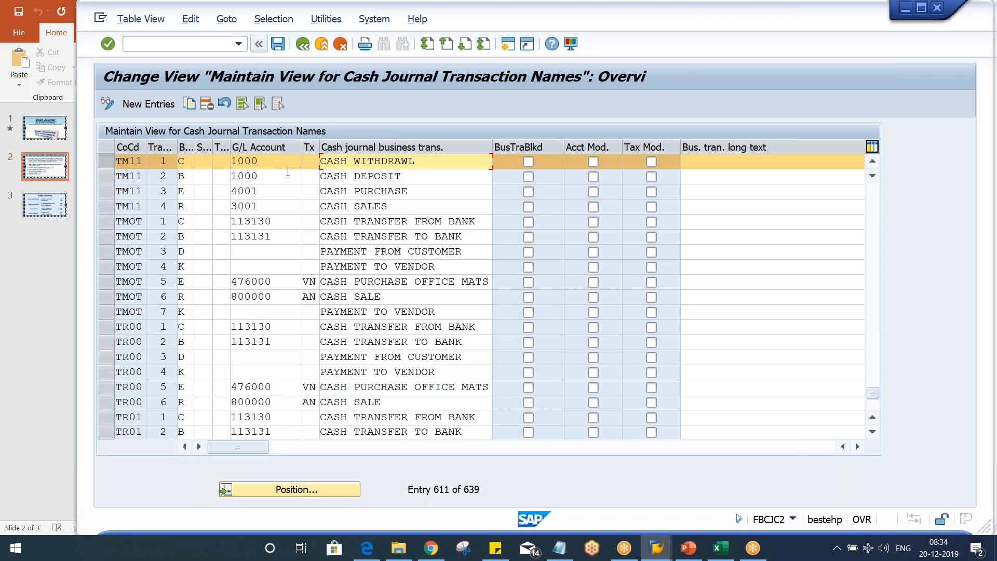
pyautogui.click(263, 163)
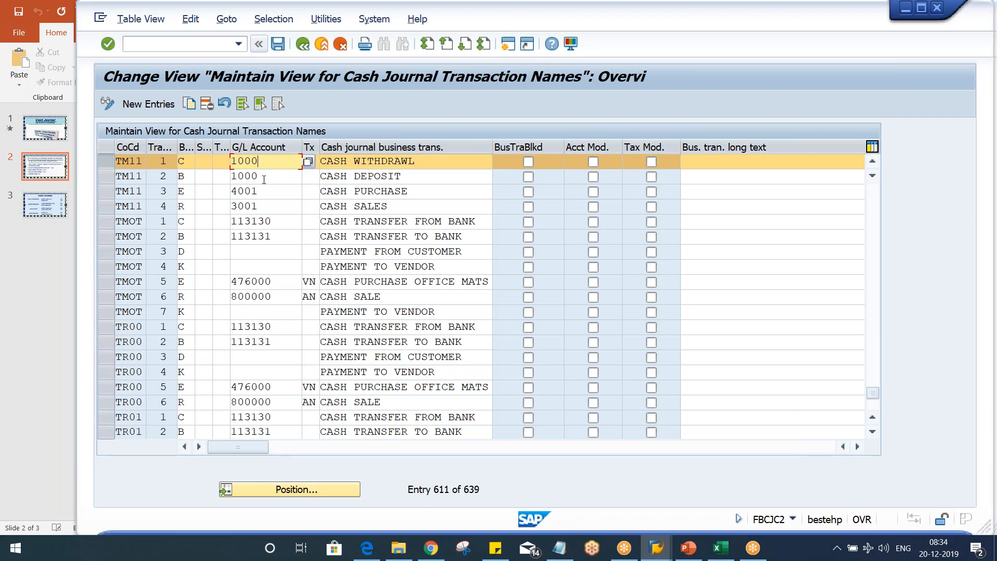
pyautogui.click(271, 179)
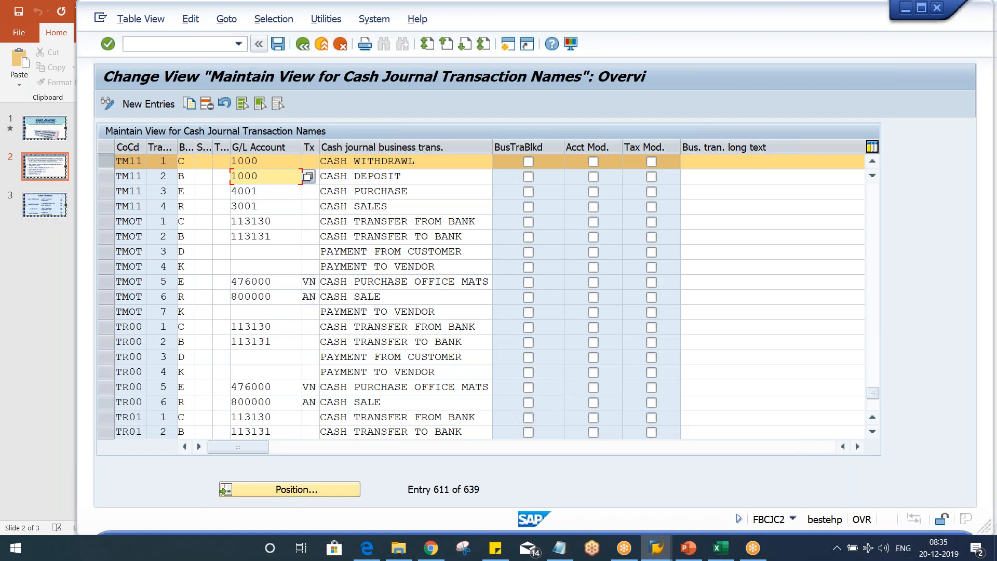
pyautogui.click(419, 181)
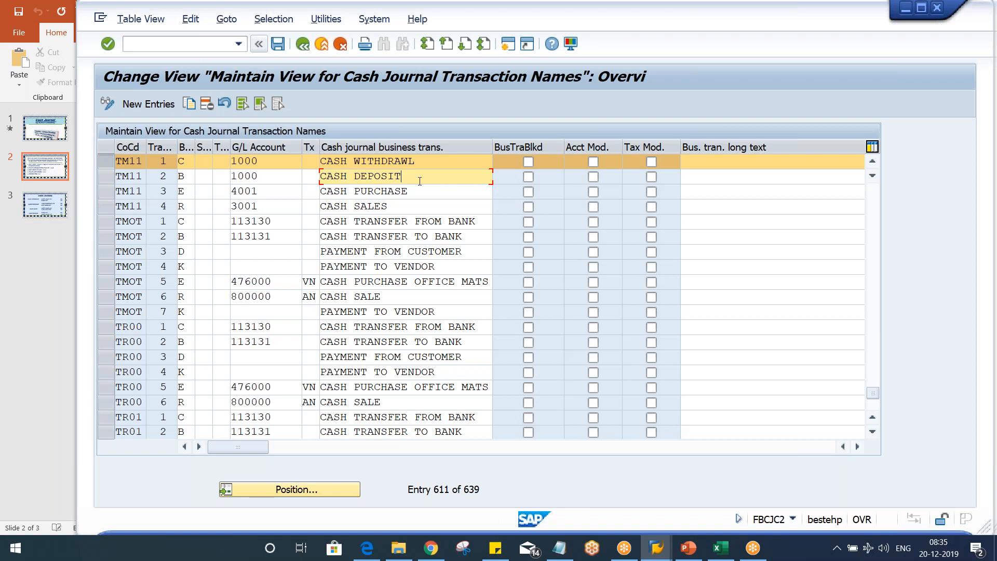
# - Allow account modification for the CASH WITHDRAWL and CASH DEPOSIT transactions of company code TM11, and save to the TATA MOTOR customizing request
pyautogui.hotkey('alt', 'Tab')
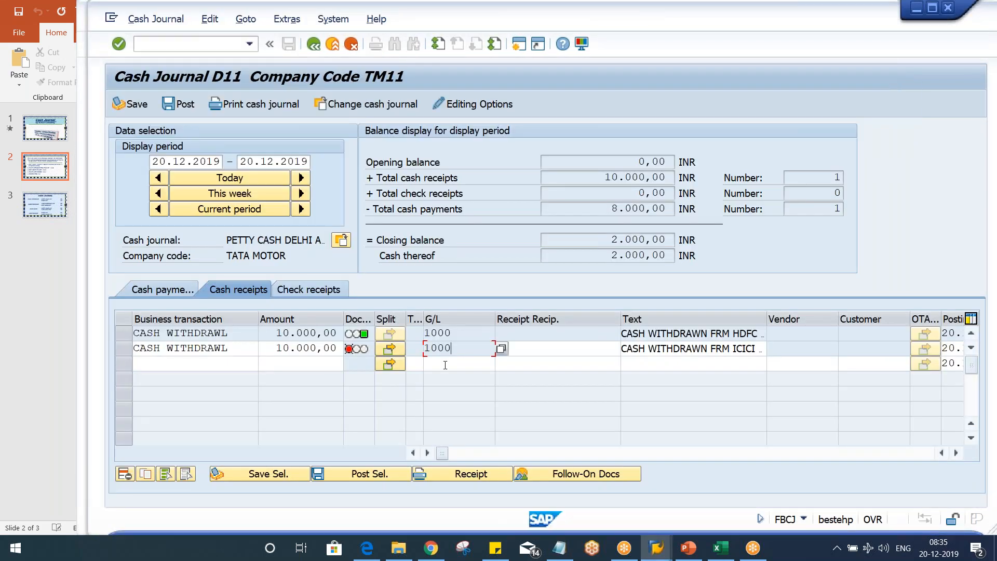
pyautogui.doubleClick(438, 348)
pyautogui.click(471, 347)
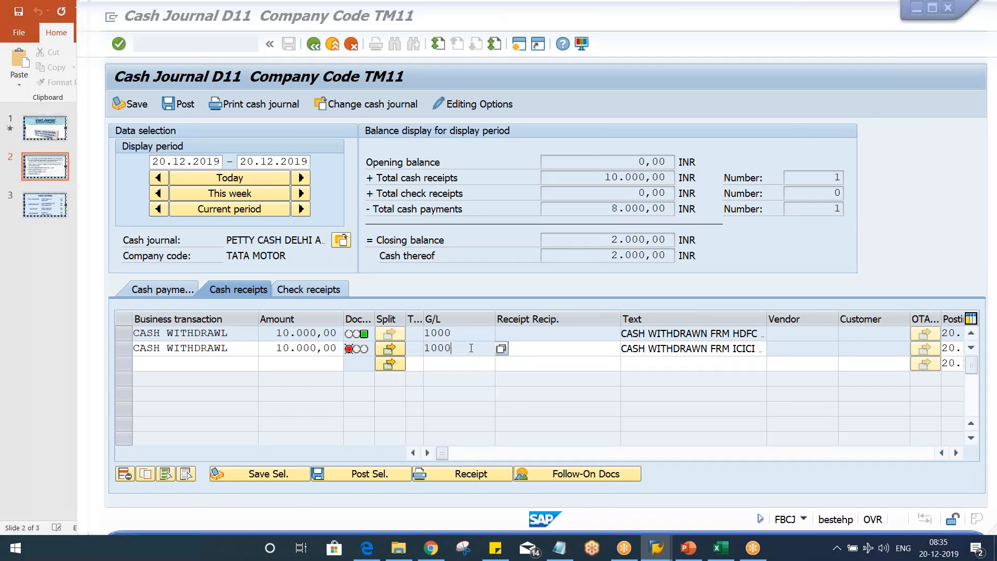
pyautogui.hotkey('alt', 'Tab')
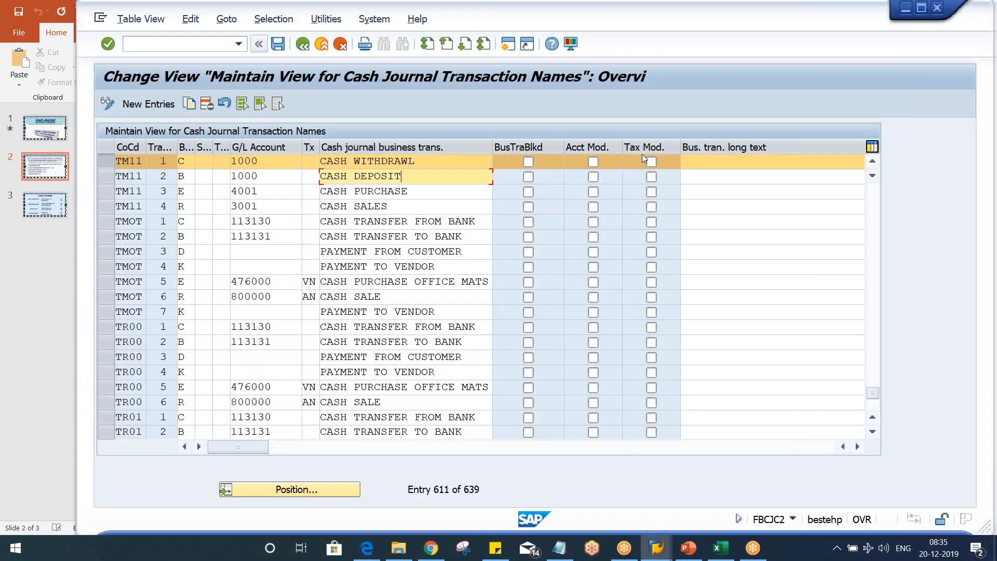
pyautogui.click(592, 162)
pyautogui.click(593, 176)
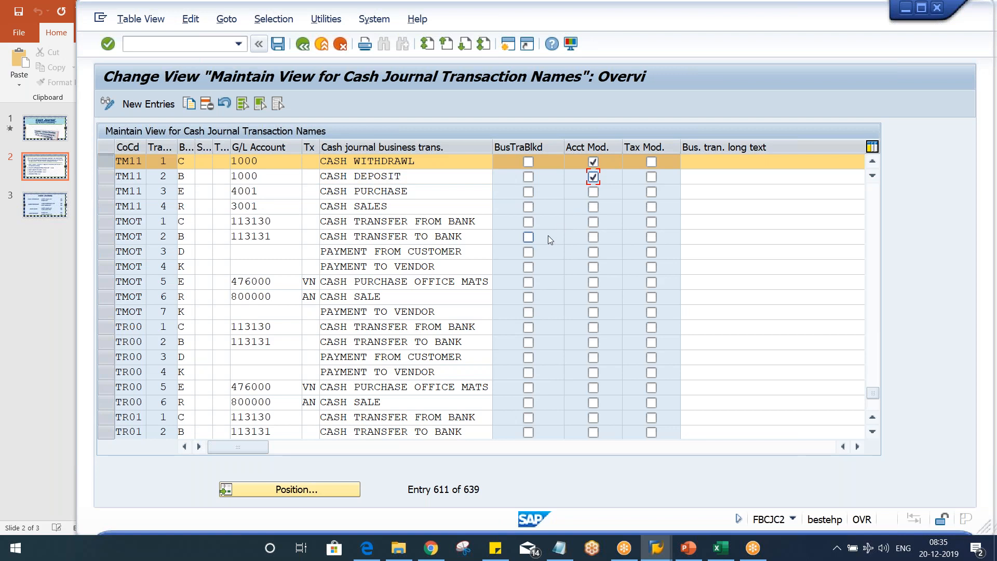
pyautogui.hotkey('ctrl', 's')
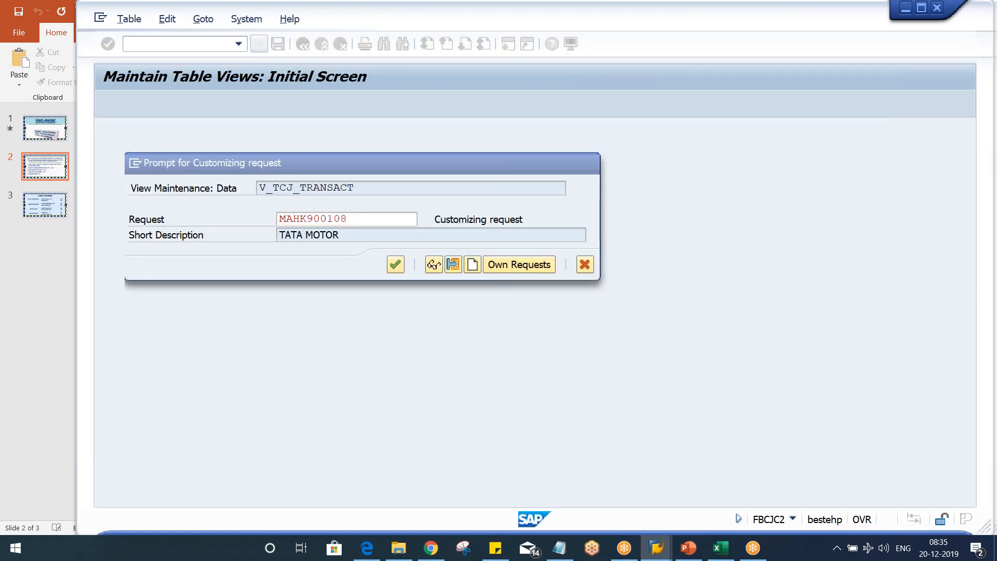
pyautogui.press('Return')
# - Delete the unposted ICICI withdrawal receipt from cash journal D11, confirming the loss of the entry
pyautogui.hotkey('alt', 'Tab')
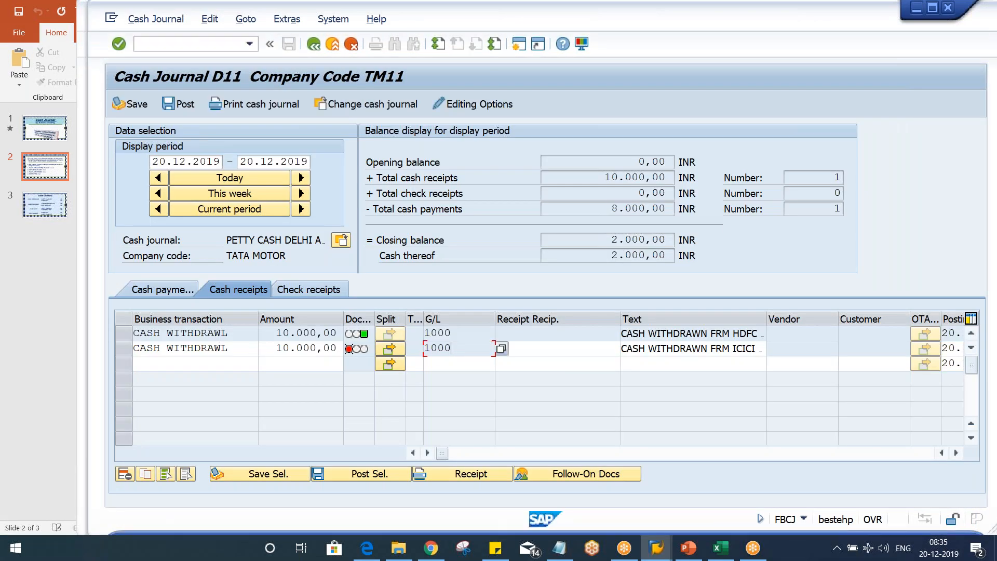
pyautogui.click(124, 348)
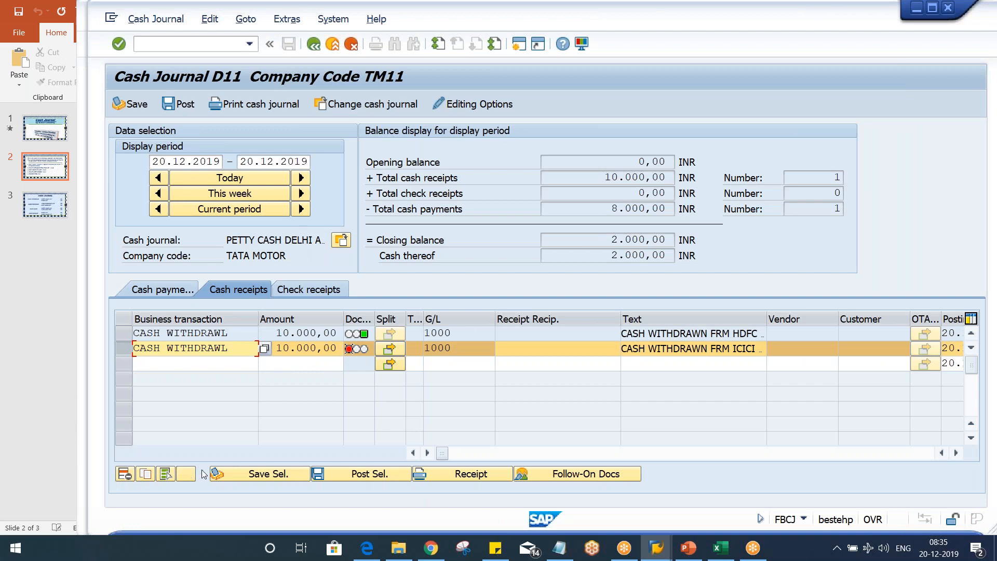
pyautogui.click(123, 474)
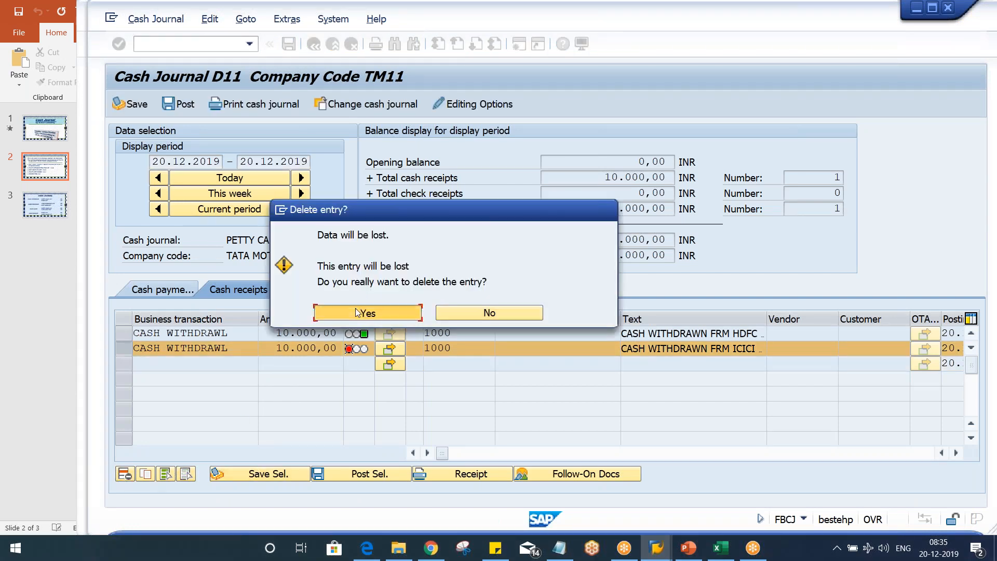
pyautogui.click(358, 312)
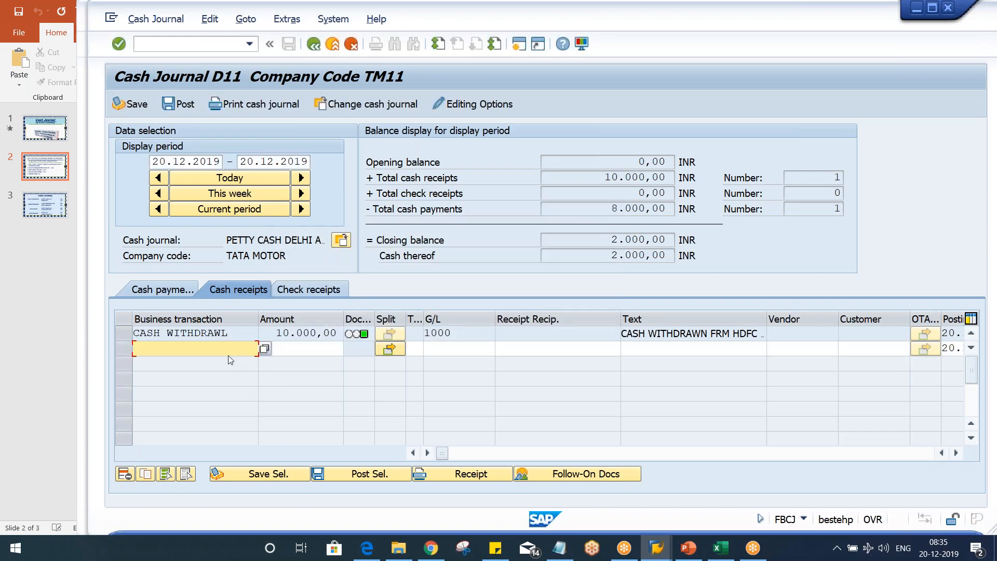
# - Start a new cash receipt in journal D11 with business transaction CASH WITHDRAWL and an amount of 10000
pyautogui.write('b')
pyautogui.press('BackSpace')
pyautogui.press('Down')
pyautogui.press('Return')
pyautogui.press('Tab')
pyautogui.press('Down')
pyautogui.press('Return')
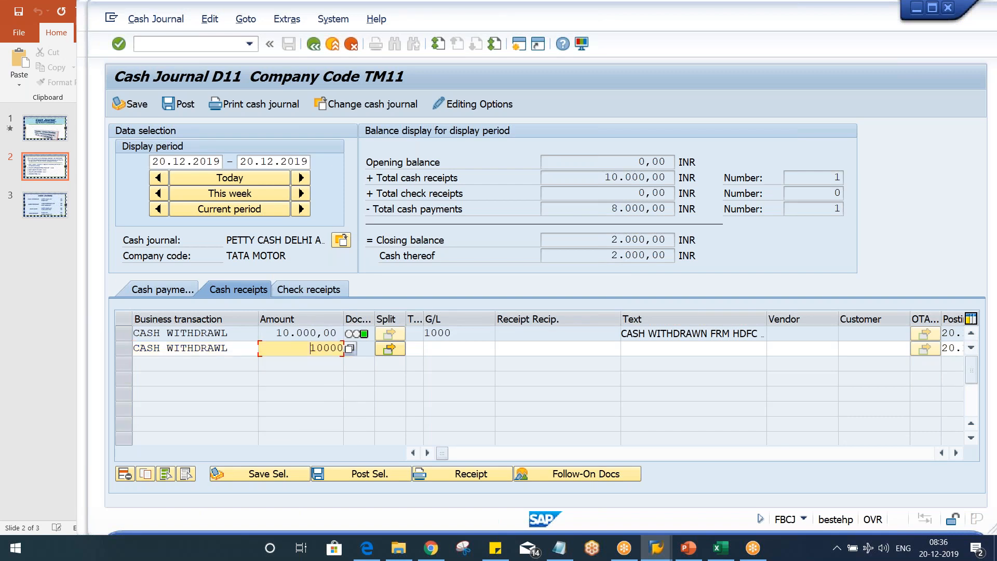
# - Leave the new receipt's G/L account empty and enter the text CASH WITHDRAWN FRM ICICI BANK
pyautogui.press('Tab')
pyautogui.press('Tab')
pyautogui.press('Tab')
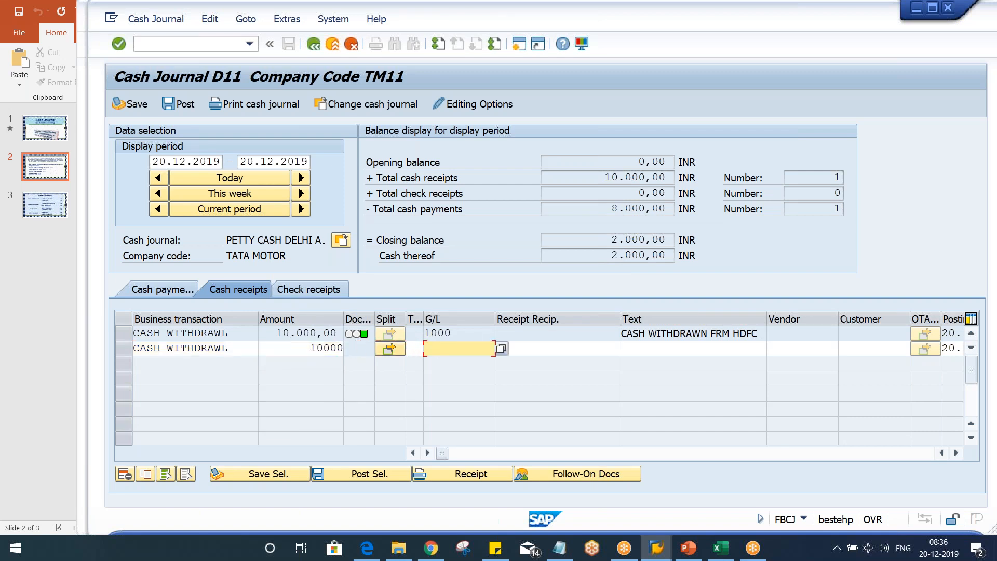
pyautogui.press('Down')
pyautogui.press('Down')
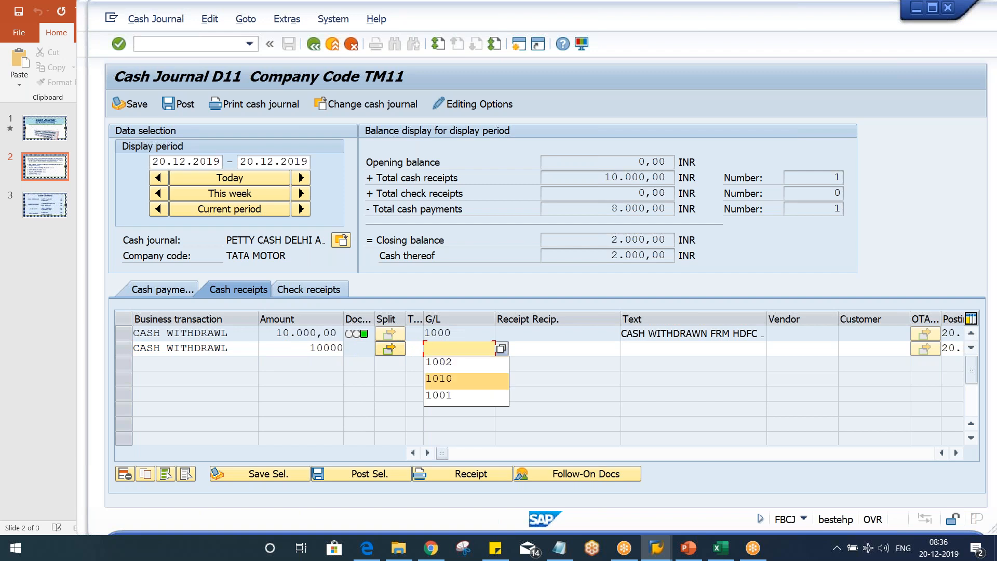
pyautogui.press('BackSpace')
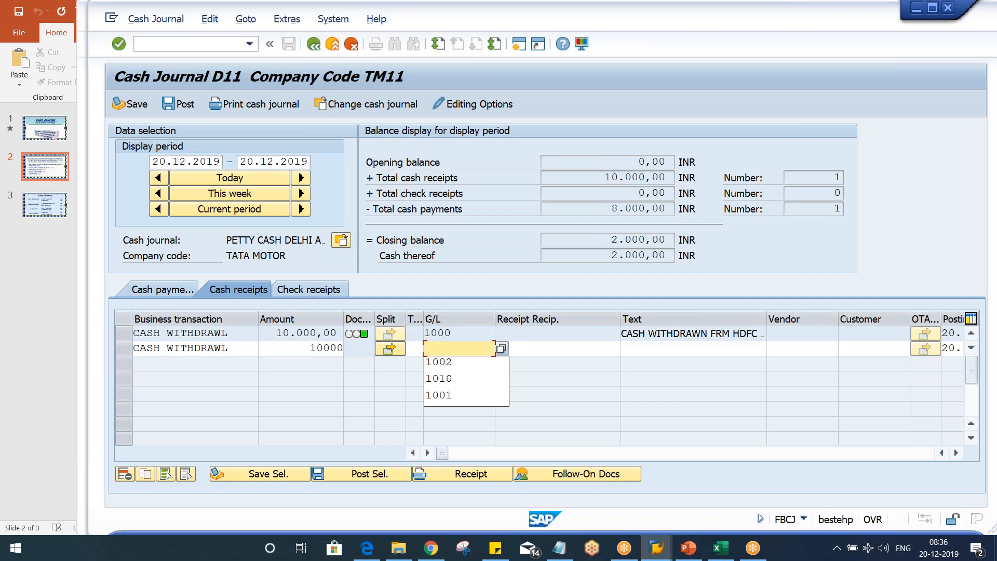
pyautogui.press('Tab')
pyautogui.press('Tab')
pyautogui.press('Tab')
pyautogui.hotkey('shift', 'Tab')
pyautogui.press('BackSpace')
pyautogui.press('Down')
pyautogui.press('Return')
pyautogui.press('Return')
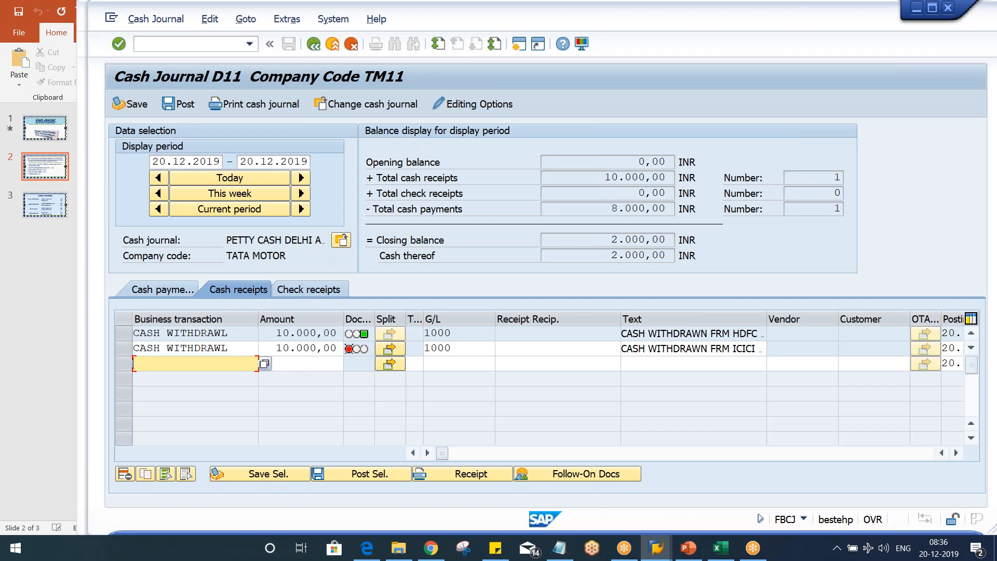
# - Set the ICICI receipt's G/L account to 1002 and agree to delete the transaction's existing account assignments
pyautogui.click(458, 348)
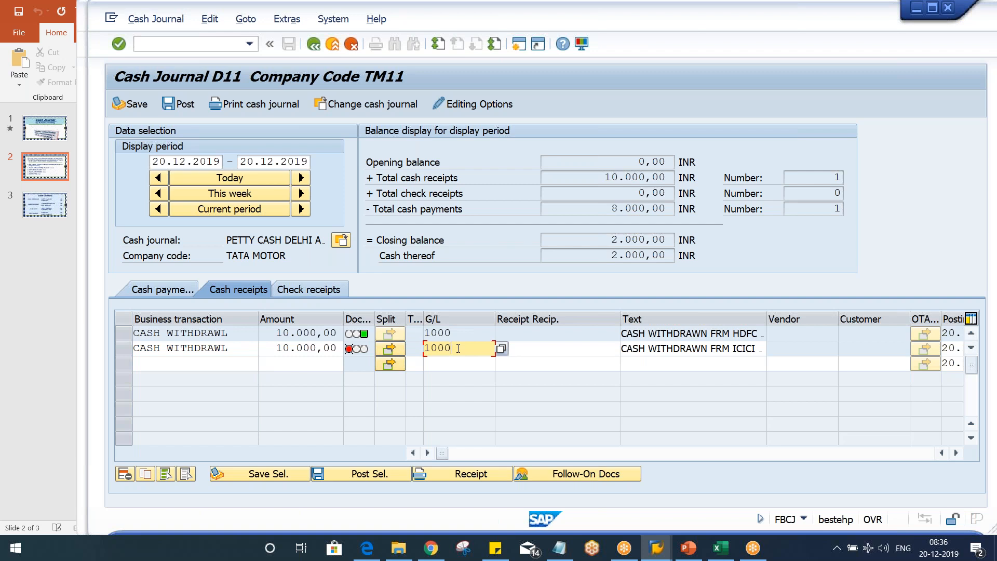
pyautogui.press('BackSpace')
pyautogui.write('2')
pyautogui.press('Return')
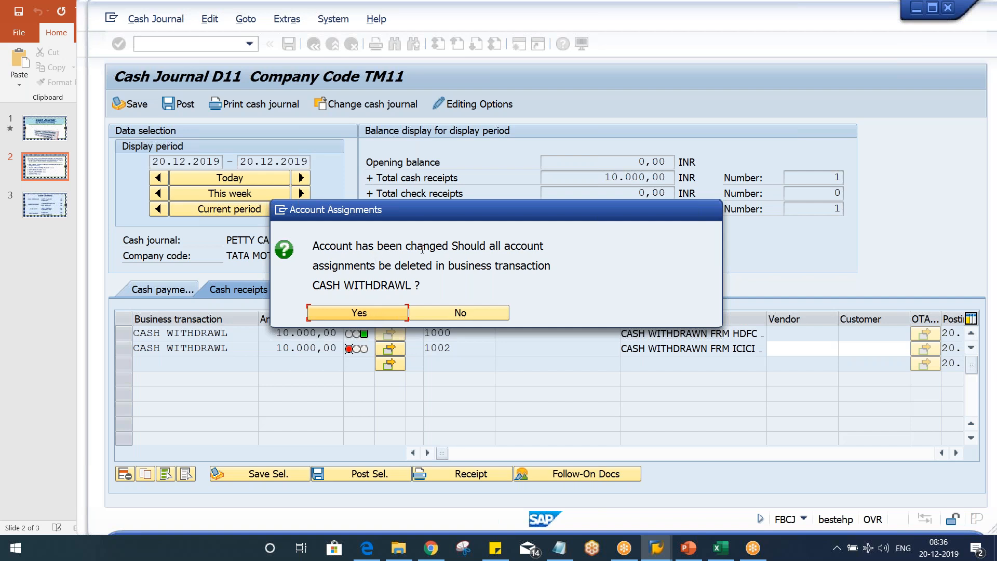
pyautogui.click(370, 316)
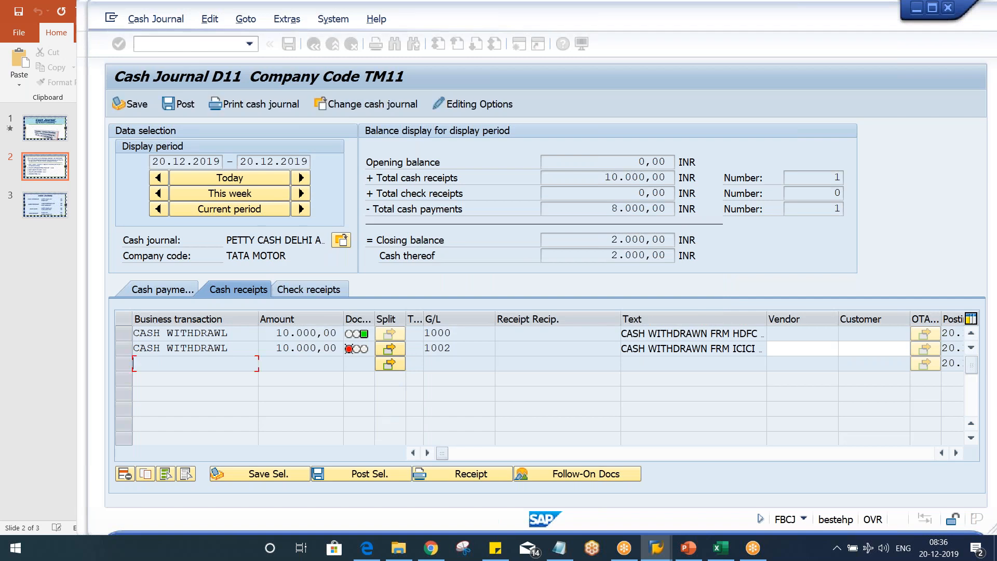
# - Post the ICICI withdrawal receipt, and check its G/L account and the journal's closing balance
pyautogui.click(124, 347)
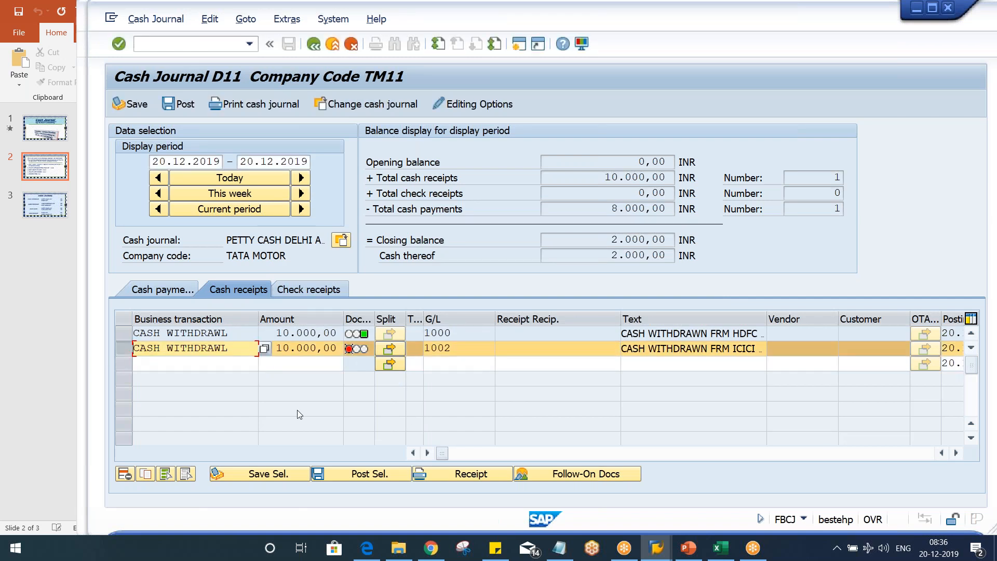
pyautogui.click(391, 472)
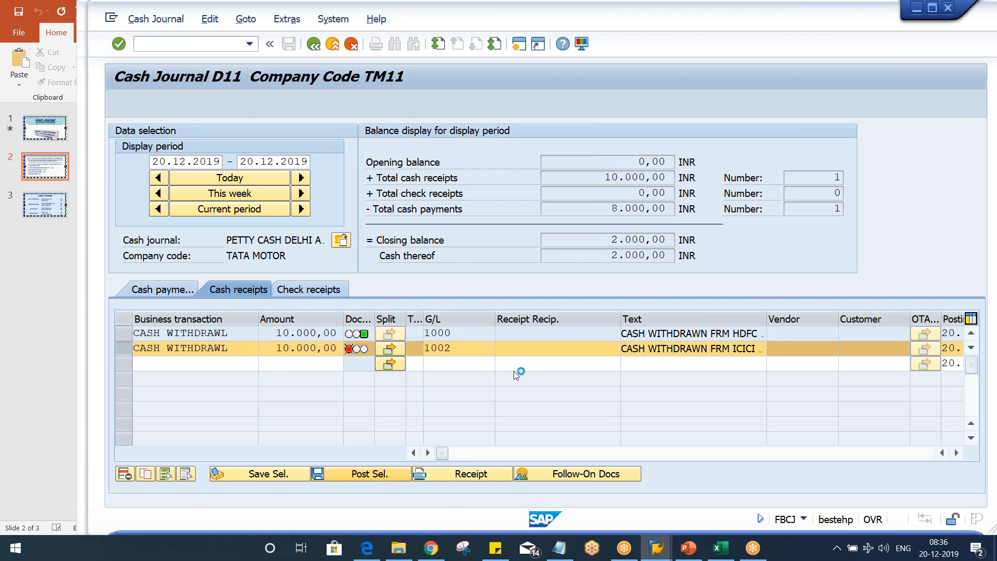
pyautogui.click(457, 349)
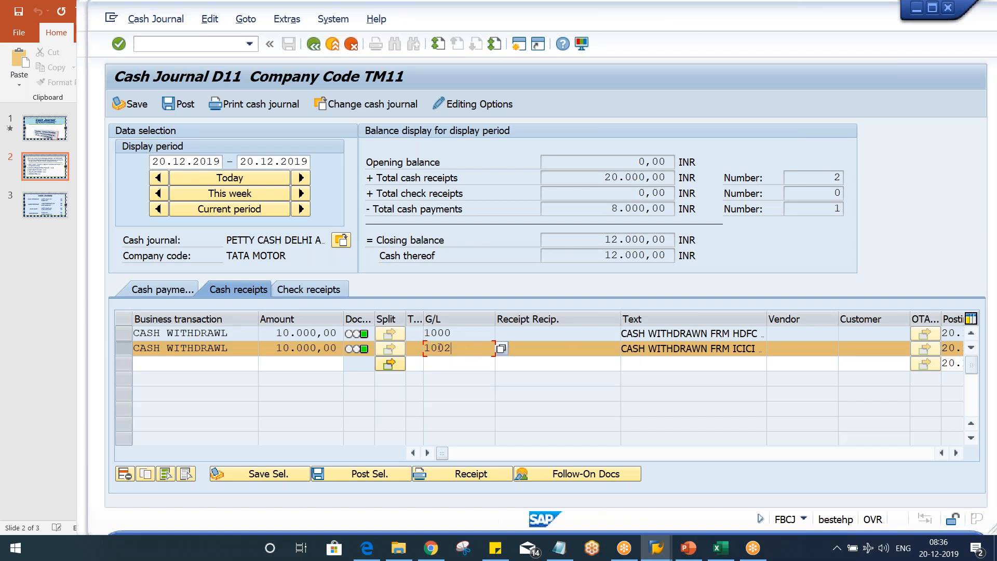
pyautogui.moveTo(455, 351); pyautogui.dragTo(401, 354)
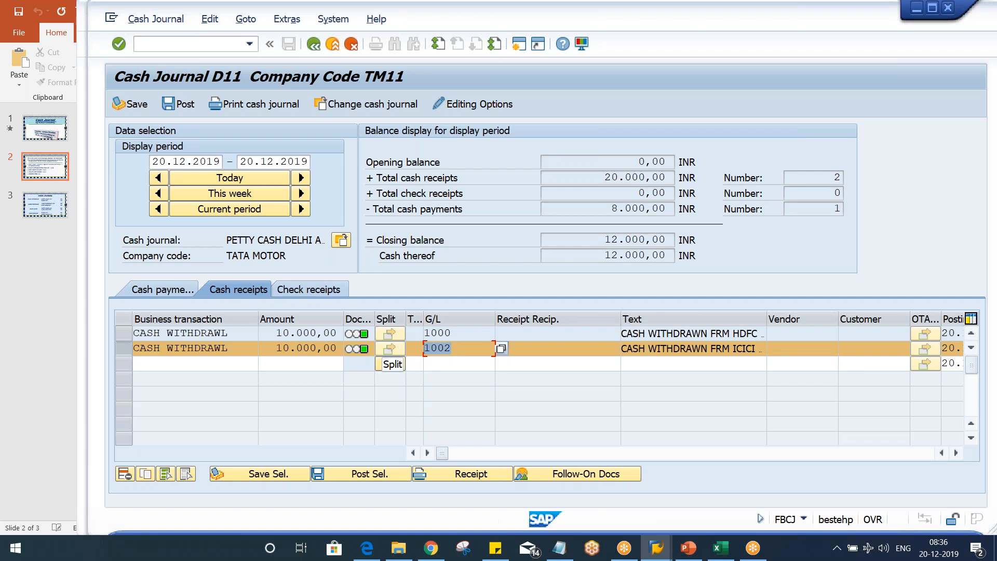
pyautogui.moveTo(584, 230); pyautogui.dragTo(750, 245)
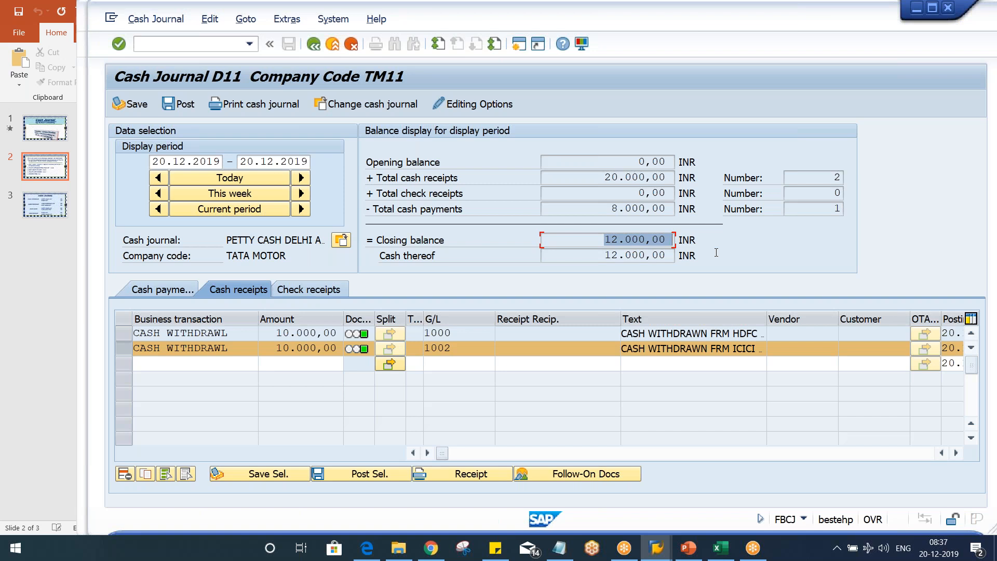
# - Set the display period of journal D11 to 21.12.2019 – 21.12.2019 and check the opening balance
pyautogui.click(157, 161)
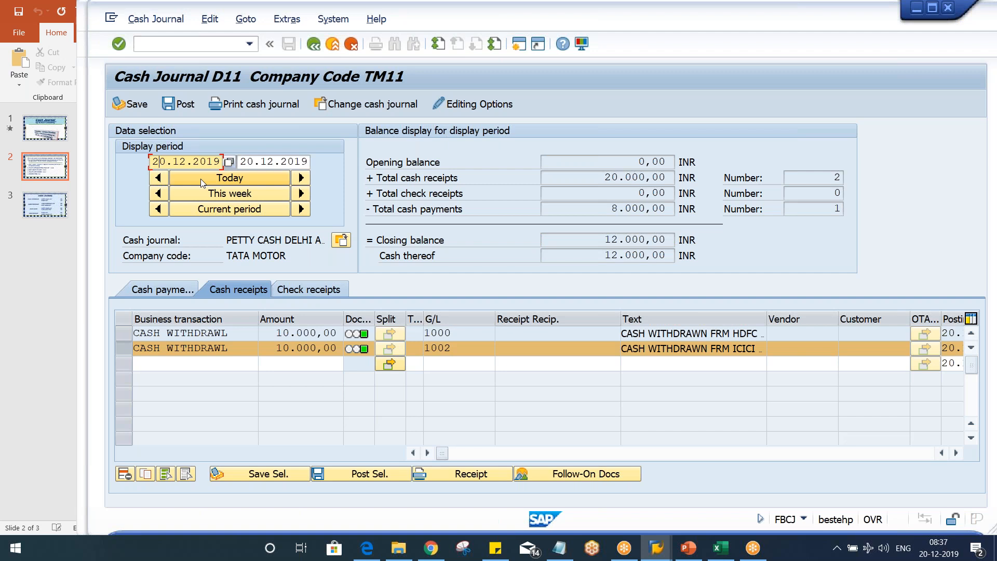
pyautogui.press('Delete')
pyautogui.write('1')
pyautogui.click(249, 164)
pyautogui.press('Delete')
pyautogui.write('1')
pyautogui.press('Return')
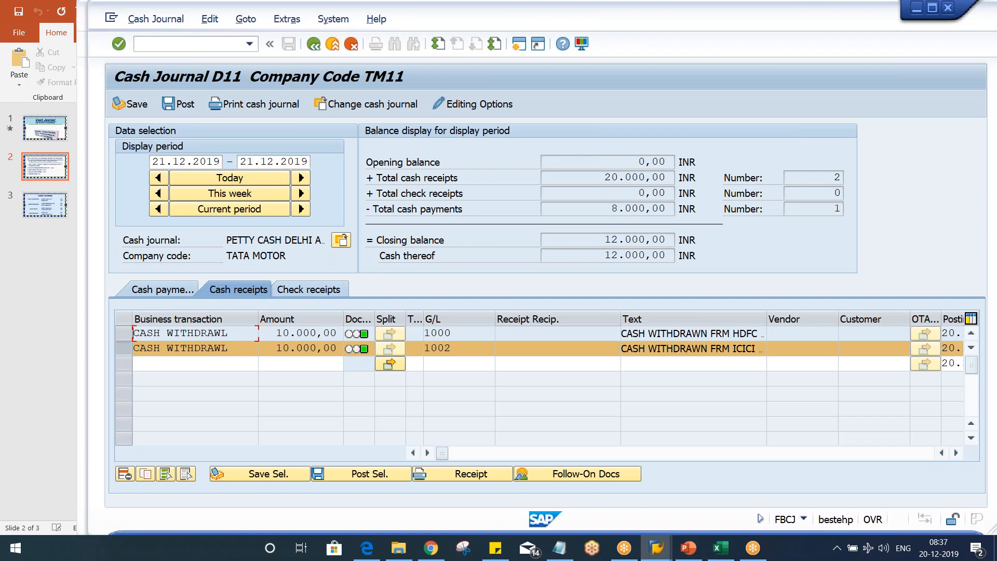
pyautogui.moveTo(602, 164); pyautogui.dragTo(747, 162)
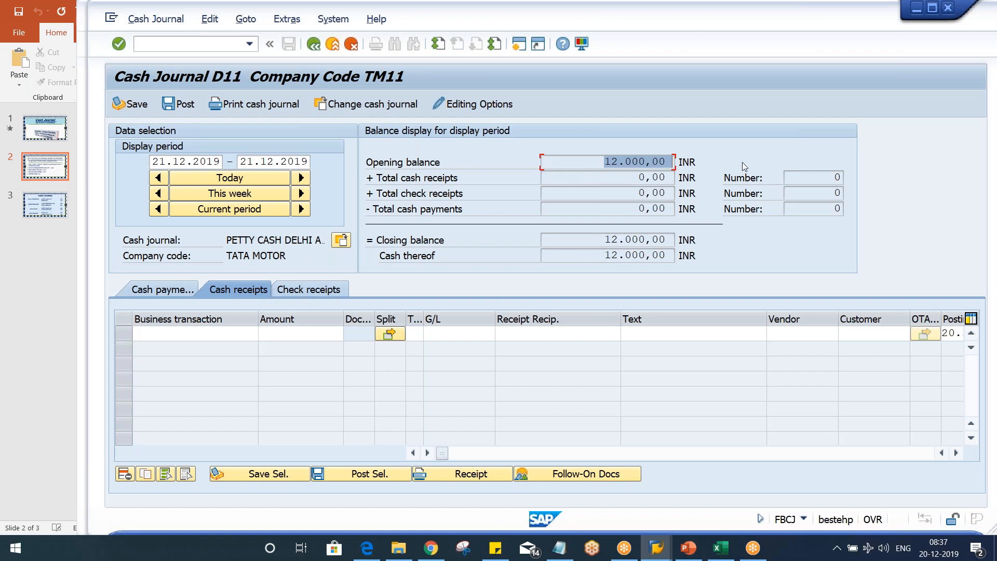
# - Return the display period of journal D11 to 20.12.2019 – 20.12.2019
pyautogui.click(152, 161)
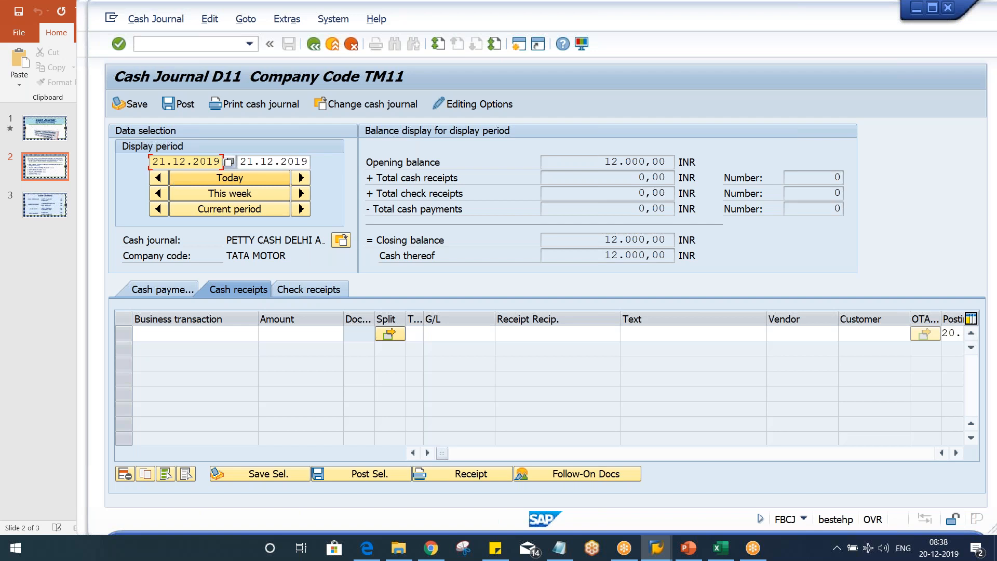
pyautogui.press('BackSpace')
pyautogui.write('0')
pyautogui.press('Tab')
pyautogui.press('Left')
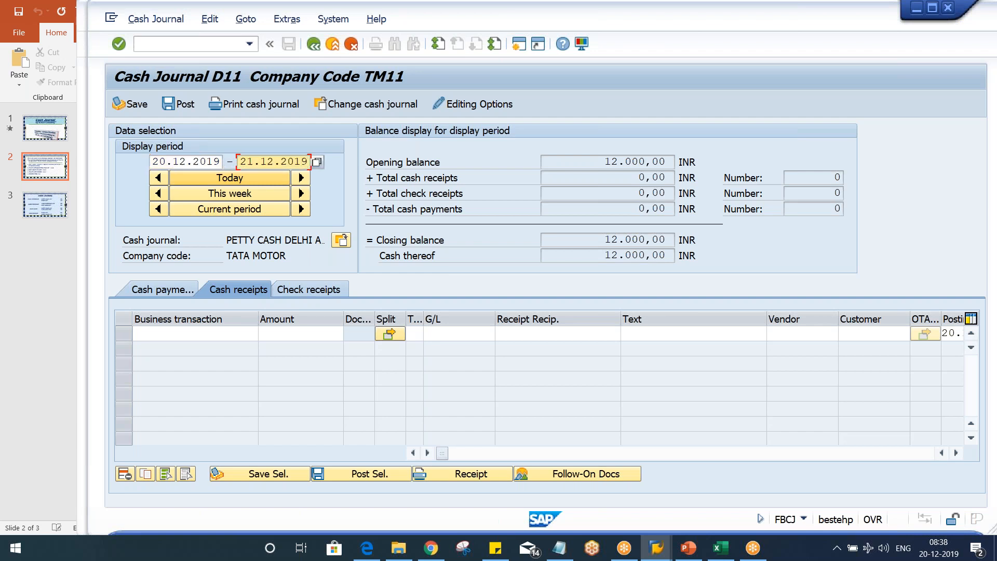
pyautogui.press('Delete')
pyautogui.write('0')
pyautogui.press('Return')
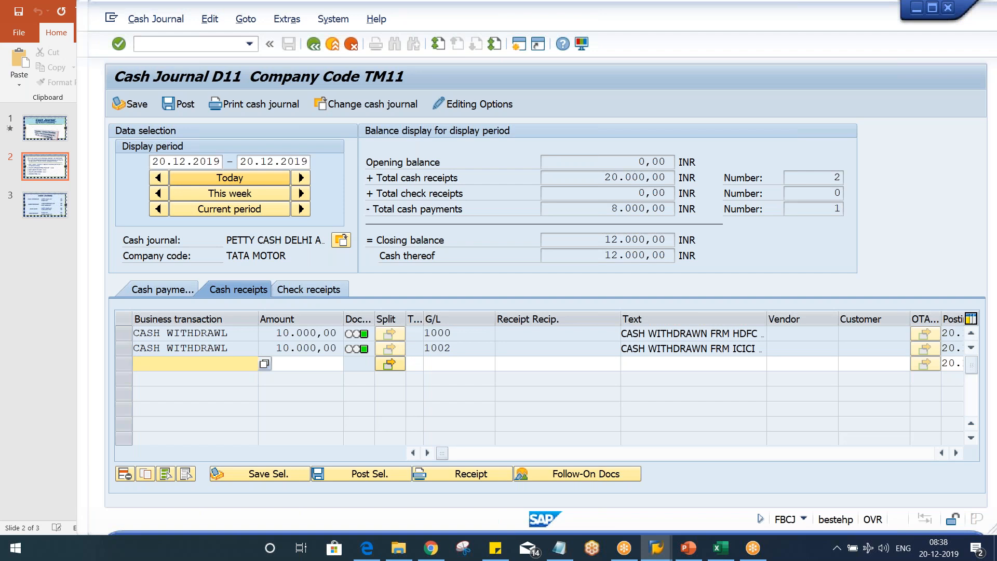
# - Examine the line items of petty cash G/L account 1001 by their cash journal in the Assignment column
pyautogui.hotkey('alt', 'Tab')
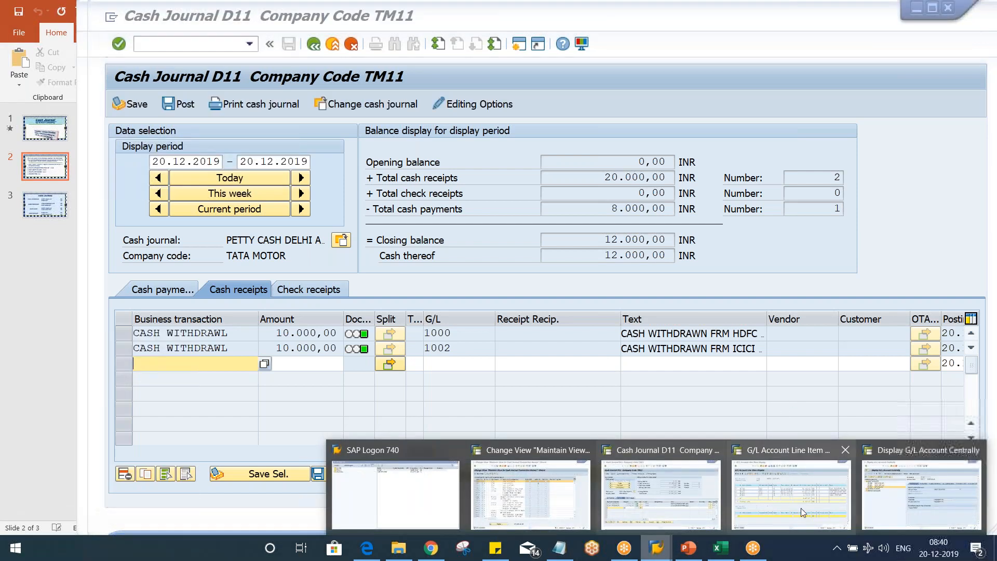
pyautogui.moveTo(843, 507)
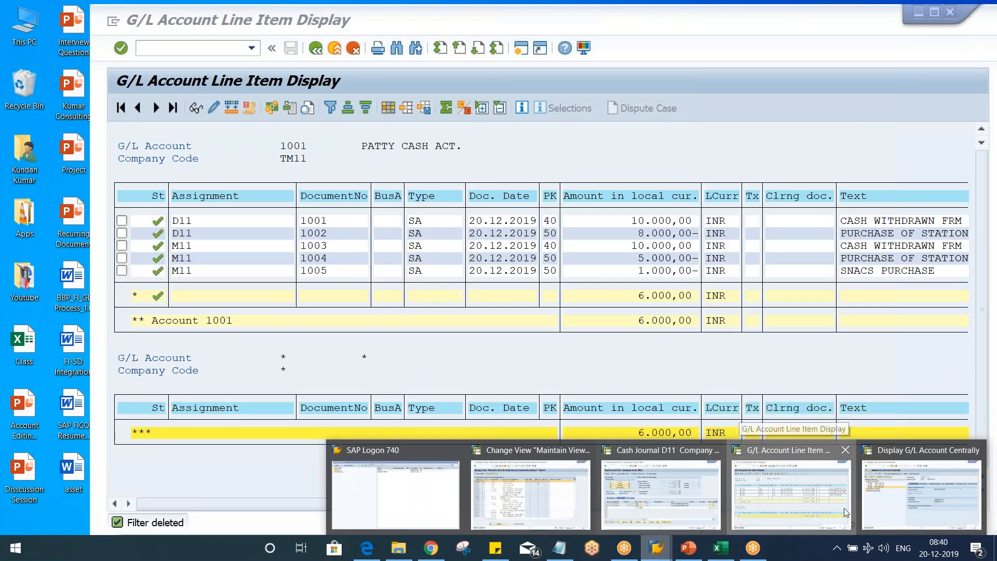
pyautogui.click(843, 508)
pyautogui.click(229, 233)
pyautogui.press('Down')
pyautogui.press('Down')
pyautogui.press('Down')
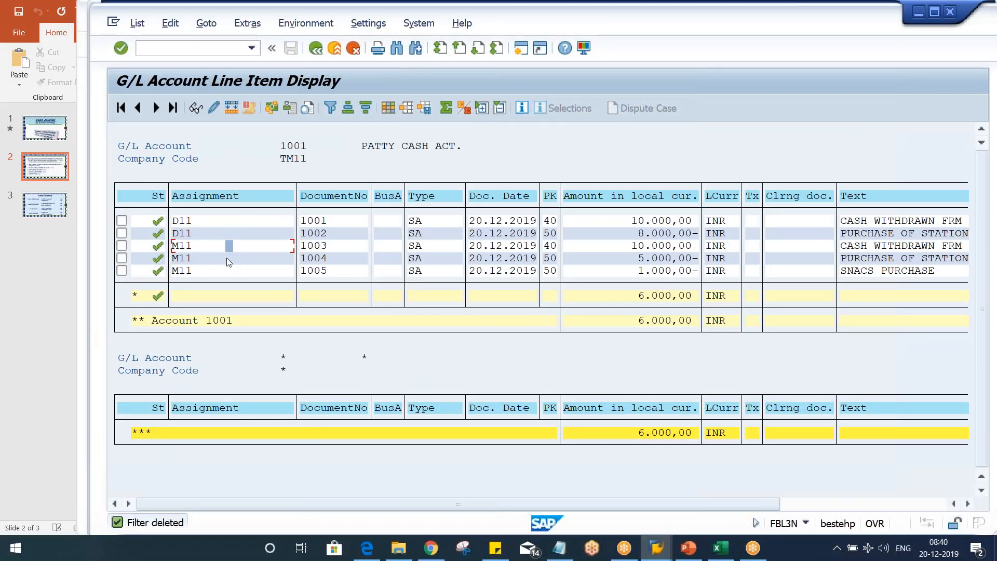
pyautogui.click(232, 222)
pyautogui.click(230, 234)
pyautogui.click(229, 247)
pyautogui.click(229, 258)
pyautogui.click(232, 269)
pyautogui.click(220, 221)
pyautogui.click(208, 234)
pyautogui.click(214, 247)
pyautogui.click(213, 258)
pyautogui.click(215, 270)
pyautogui.click(232, 201)
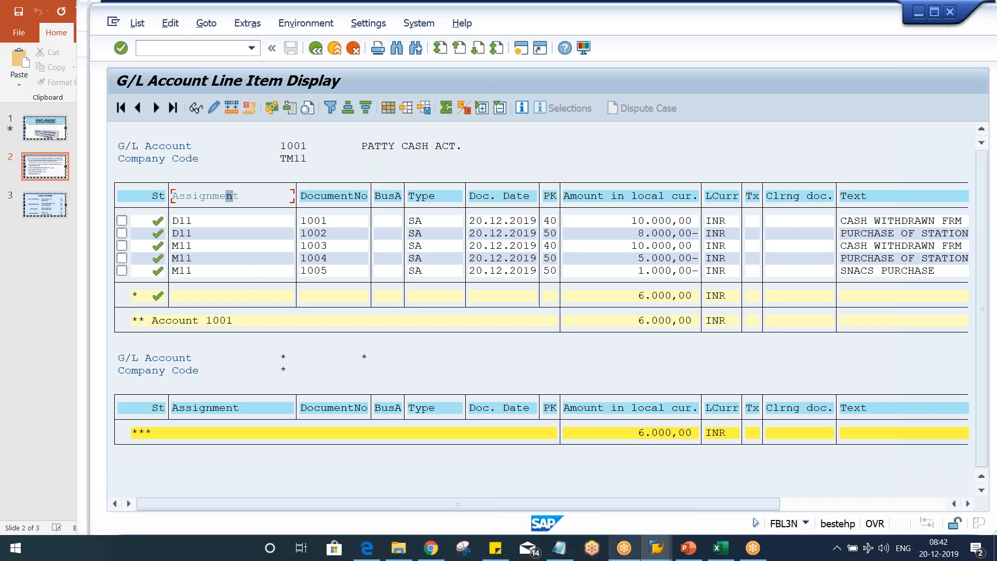
# - Go back to the cash journal transaction names to view the account modification settings for company code TM11
pyautogui.moveTo(663, 549)
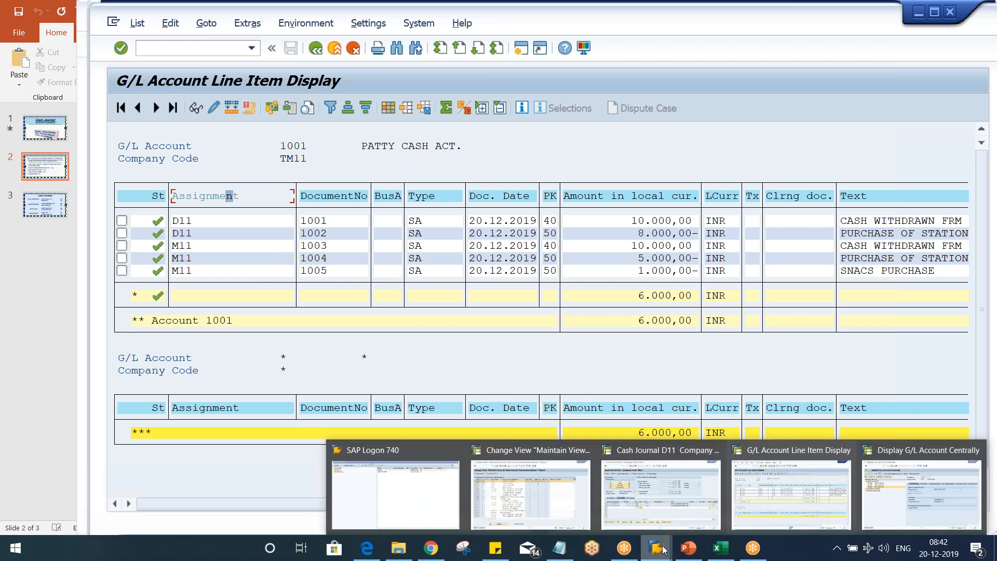
pyautogui.moveTo(656, 520)
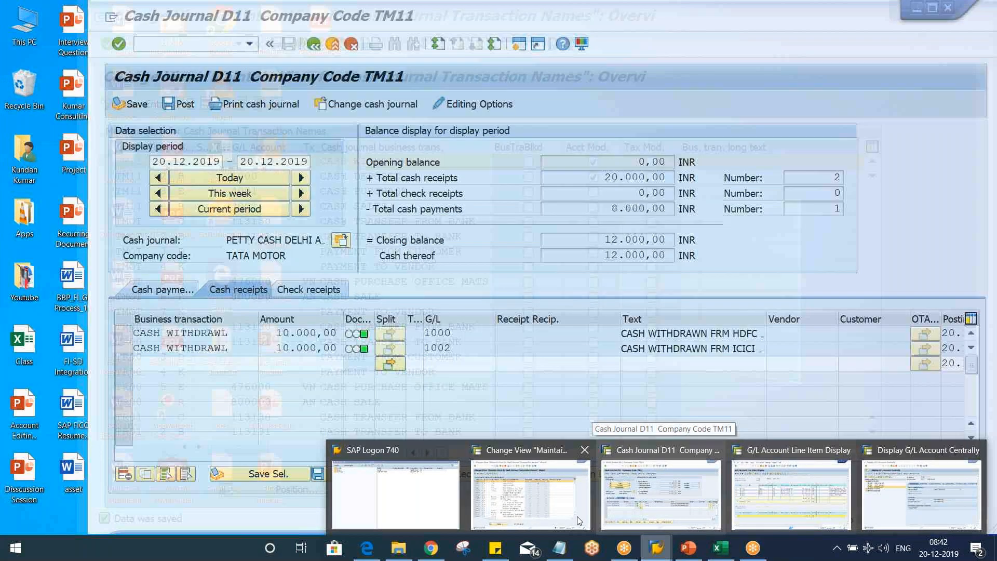
pyautogui.click(579, 519)
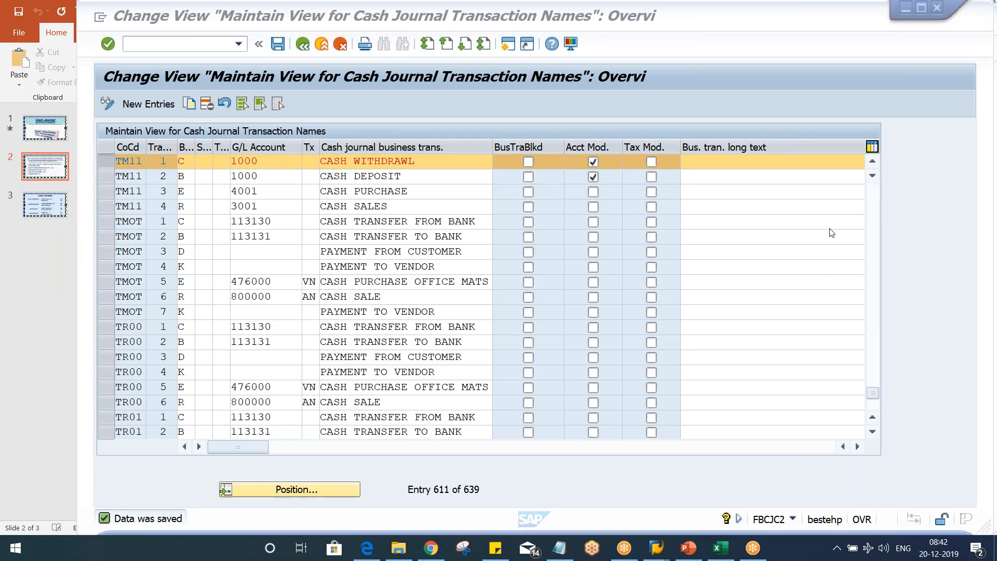
# - Return to cash journal D11 and compare the G/L accounts of the HDFC and ICICI withdrawals in the cash receipts
pyautogui.click(716, 93)
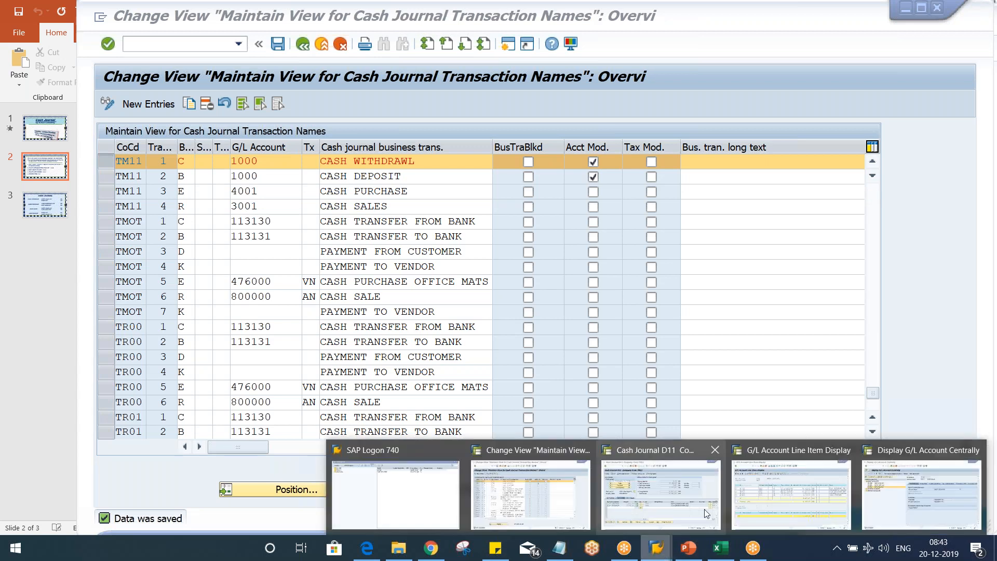
pyautogui.moveTo(706, 507)
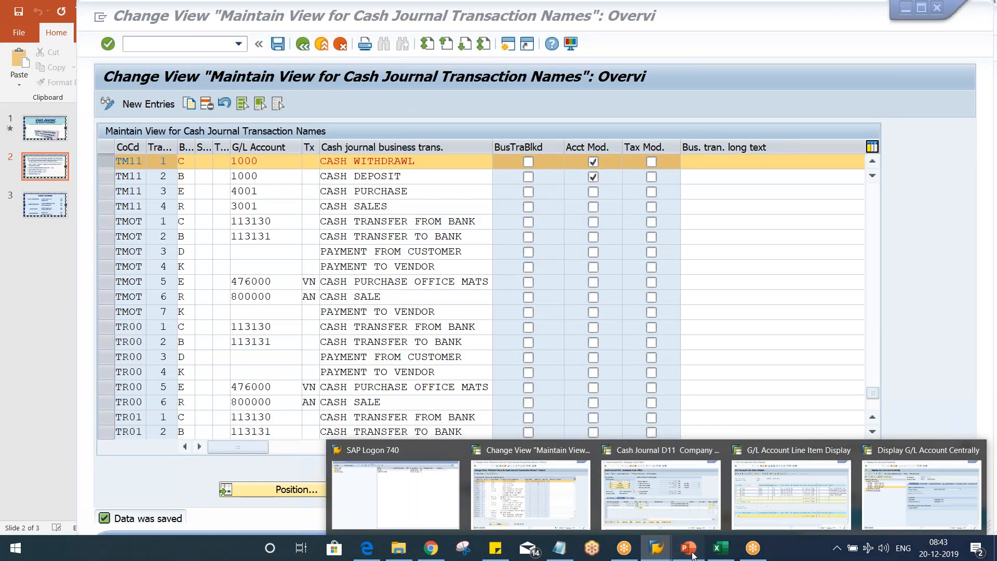
pyautogui.click(689, 549)
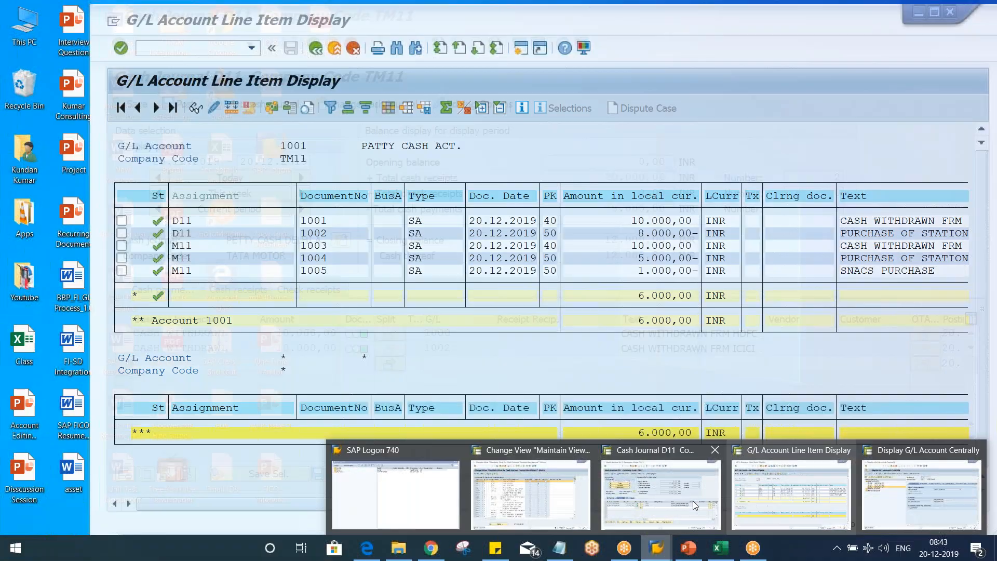
pyautogui.click(693, 500)
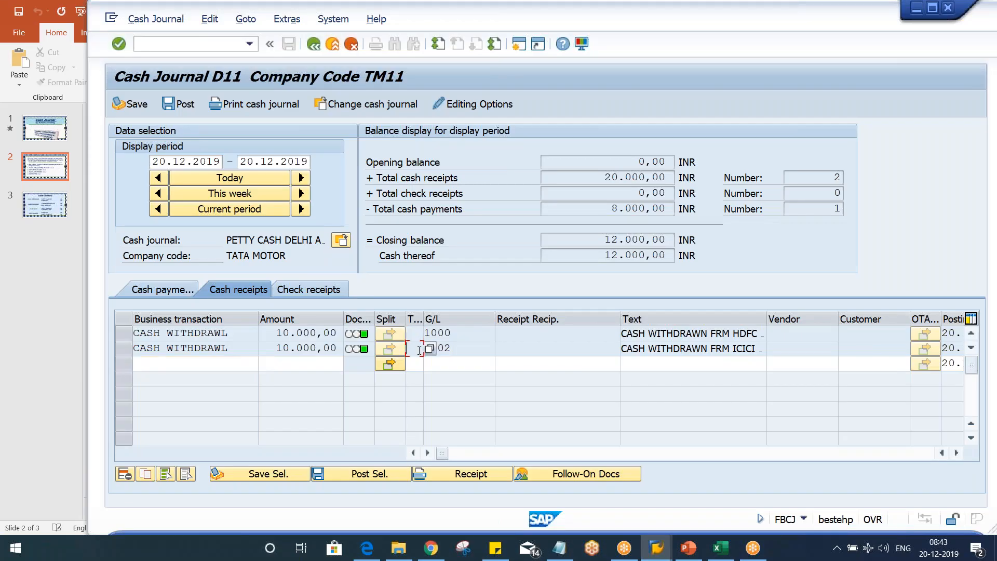
pyautogui.click(412, 335)
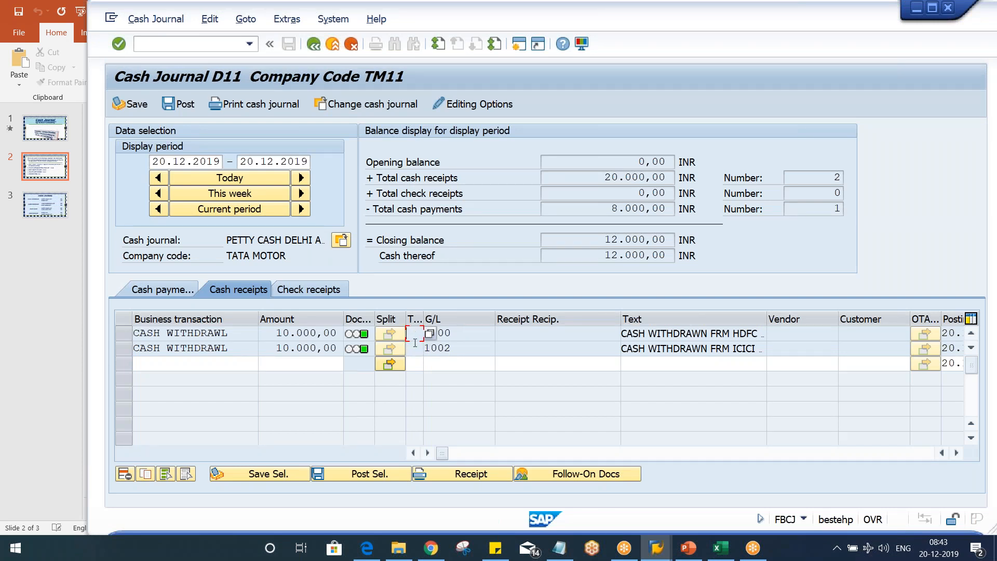
pyautogui.click(414, 348)
pyautogui.click(415, 365)
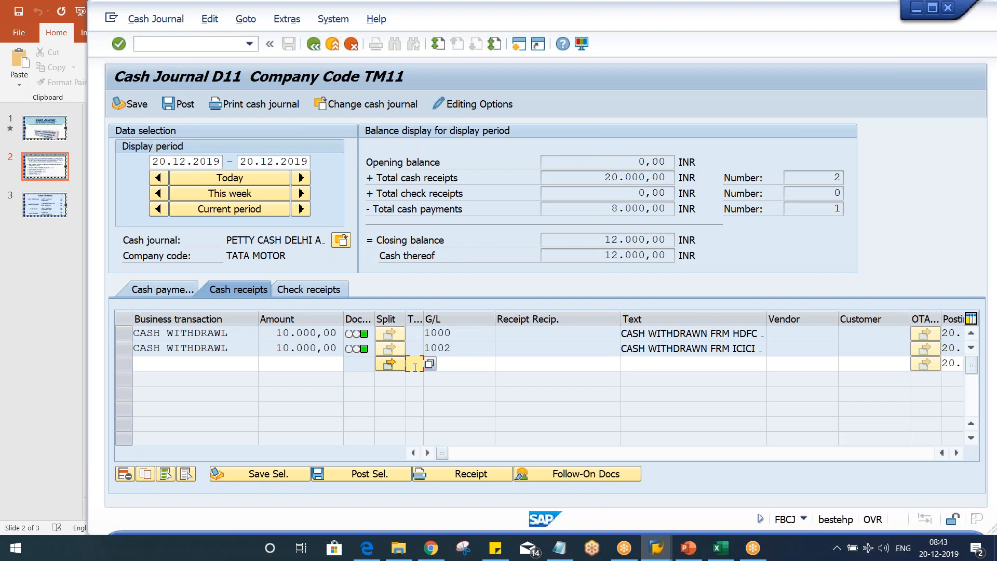
pyautogui.click(416, 354)
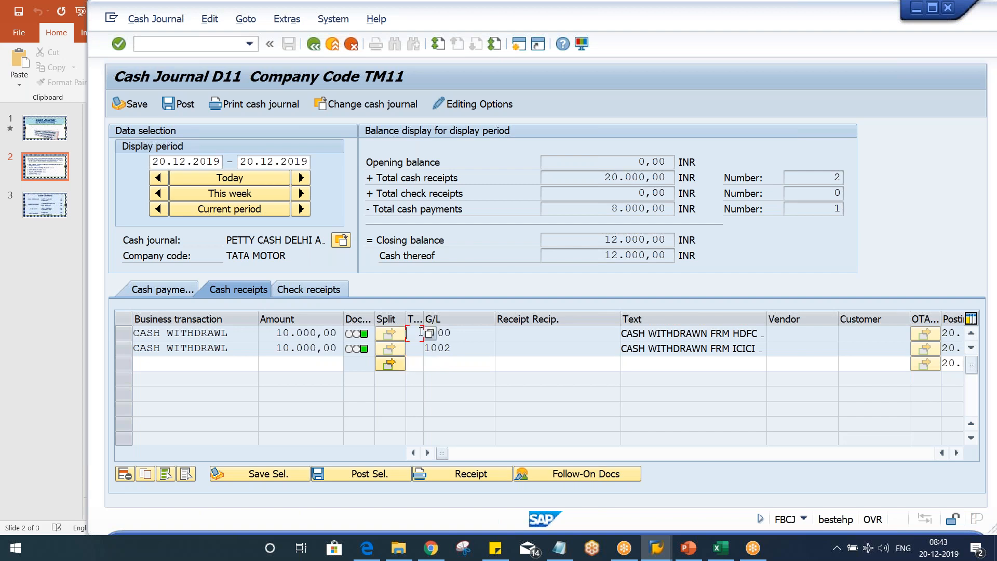
pyautogui.click(418, 332)
pyautogui.press('Tab')
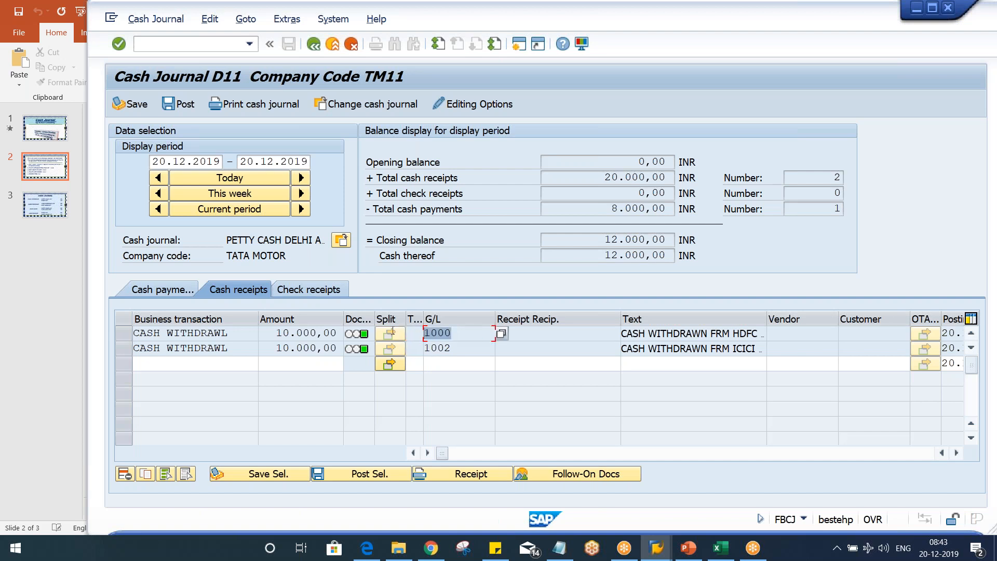
pyautogui.moveTo(459, 353); pyautogui.dragTo(405, 337)
pyautogui.click(457, 348)
pyautogui.click(415, 333)
pyautogui.click(413, 360)
pyautogui.click(467, 348)
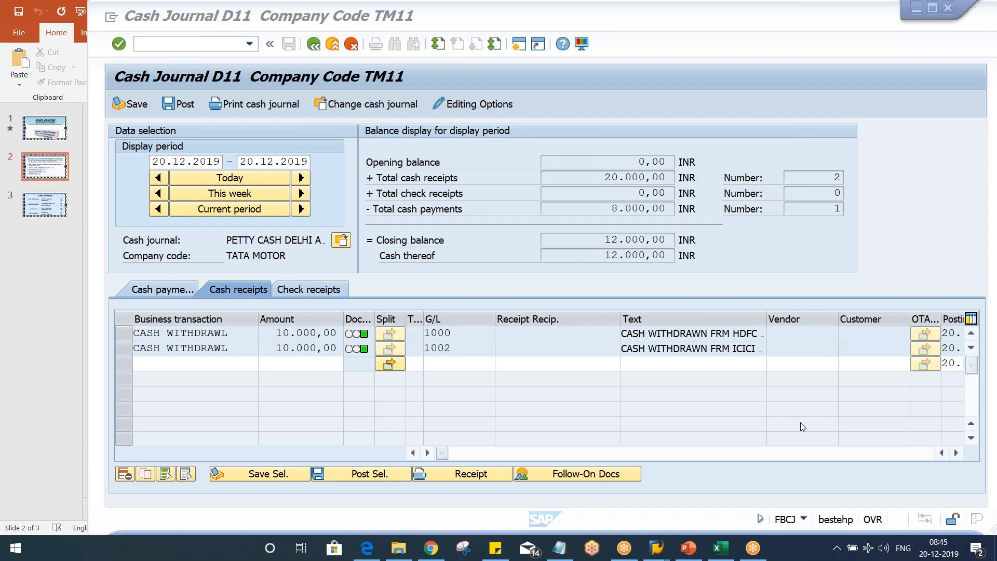
# - Review the opening balance, cash receipts, cash payments and closing balance of journal D11 for the display period
pyautogui.click(556, 163)
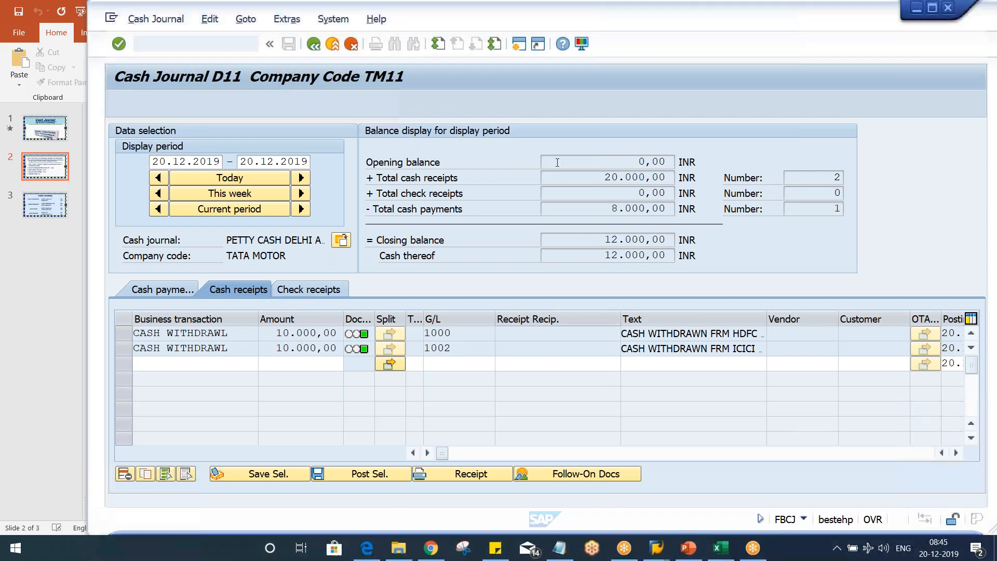
pyautogui.click(538, 210)
pyautogui.click(552, 238)
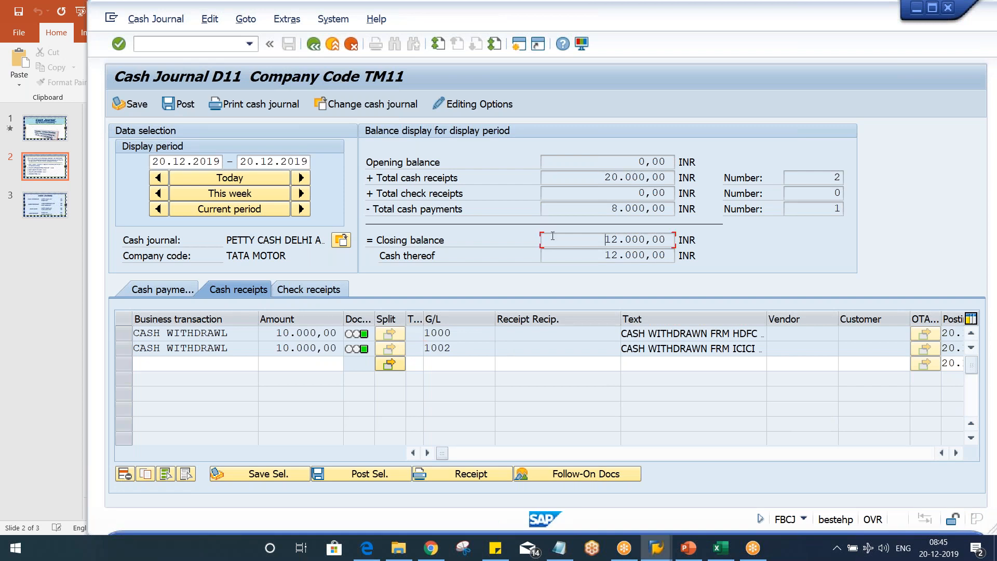
pyautogui.click(572, 179)
pyautogui.hotkey('alt', 'Tab')
pyautogui.click(696, 142)
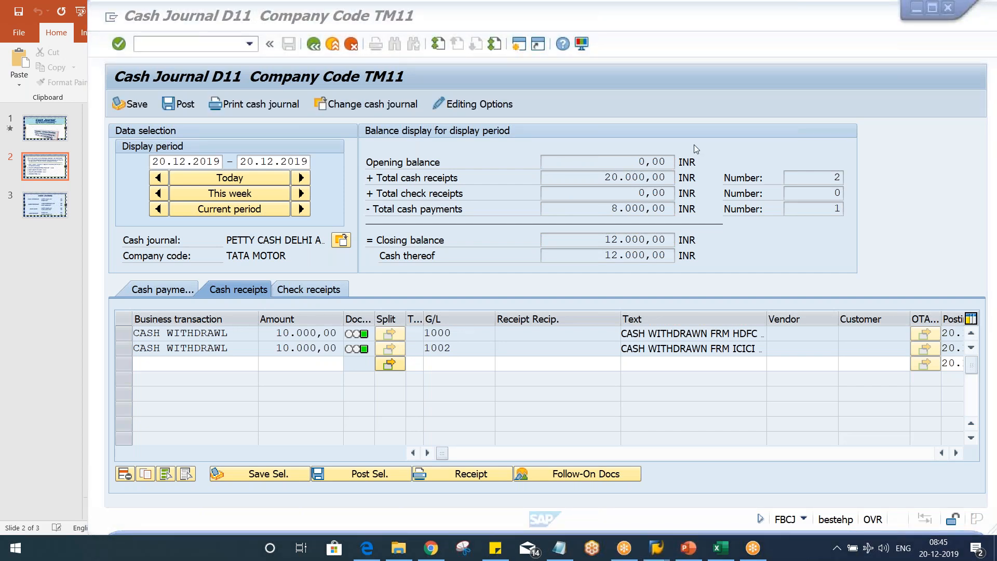